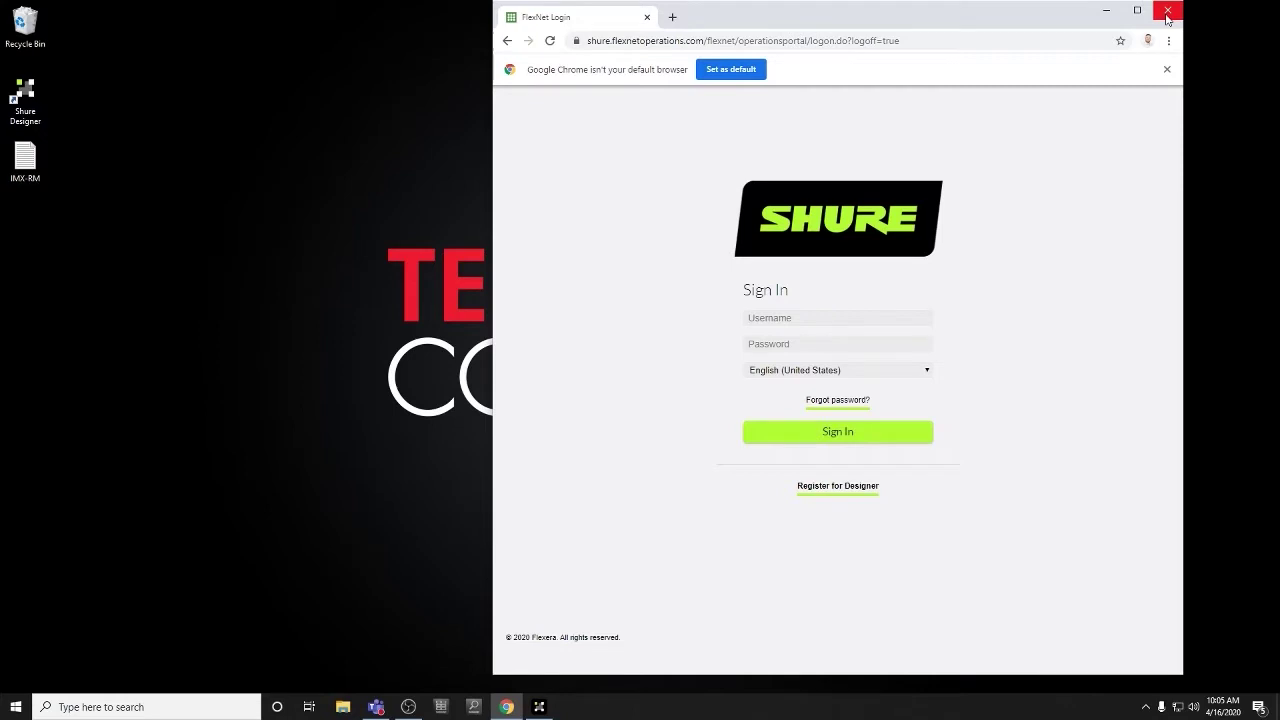
Step: Close the FlexNet login page, then open Shure Designer and maximize its window
left_click(1167, 12)
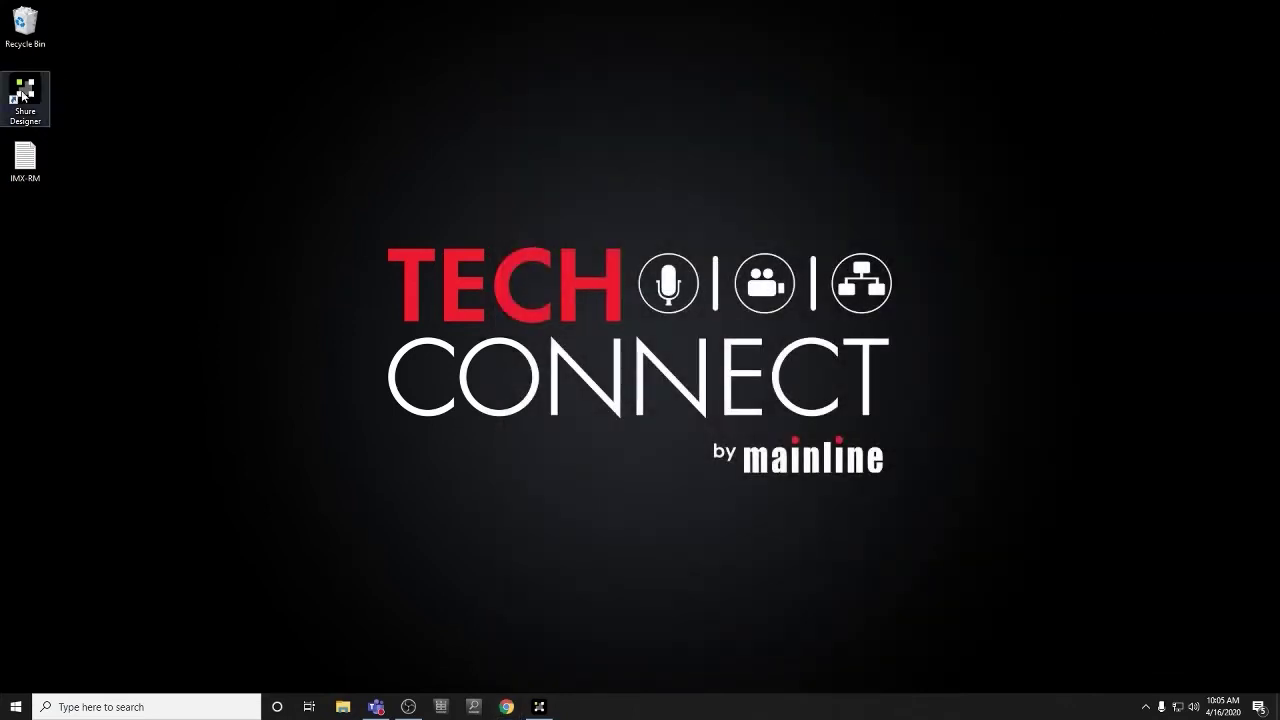
double_click(30, 88)
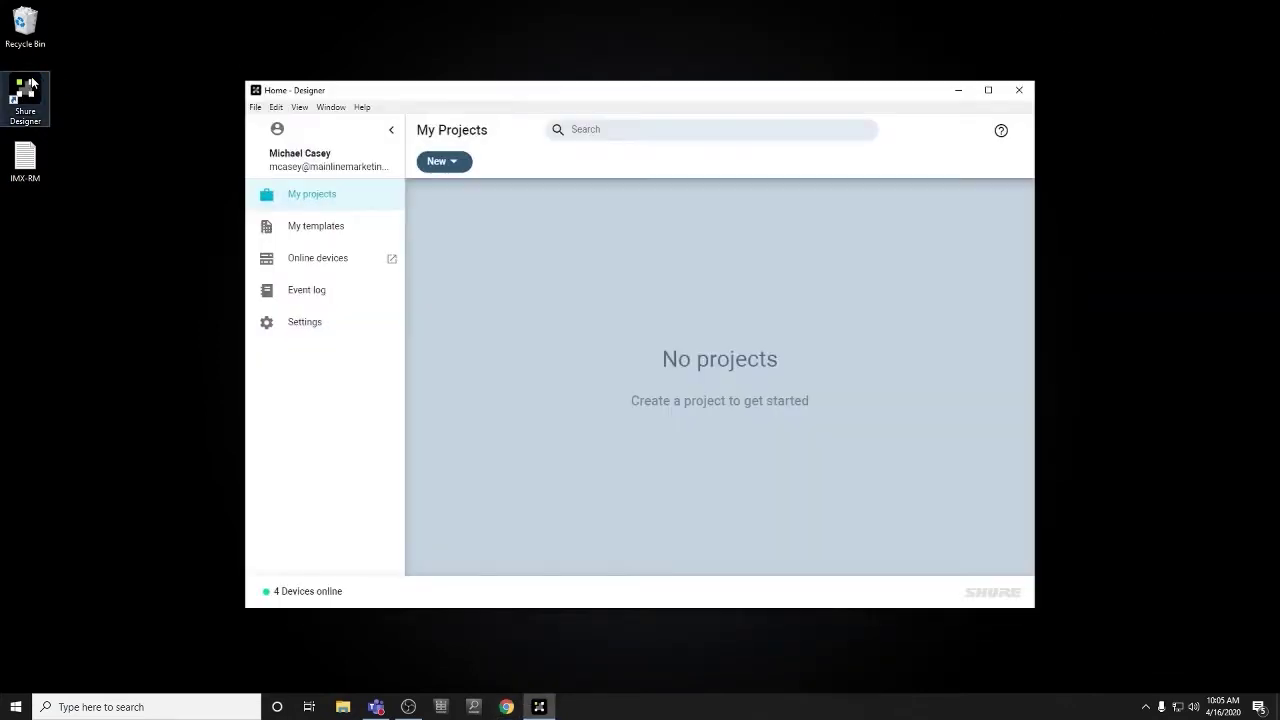
left_click(988, 90)
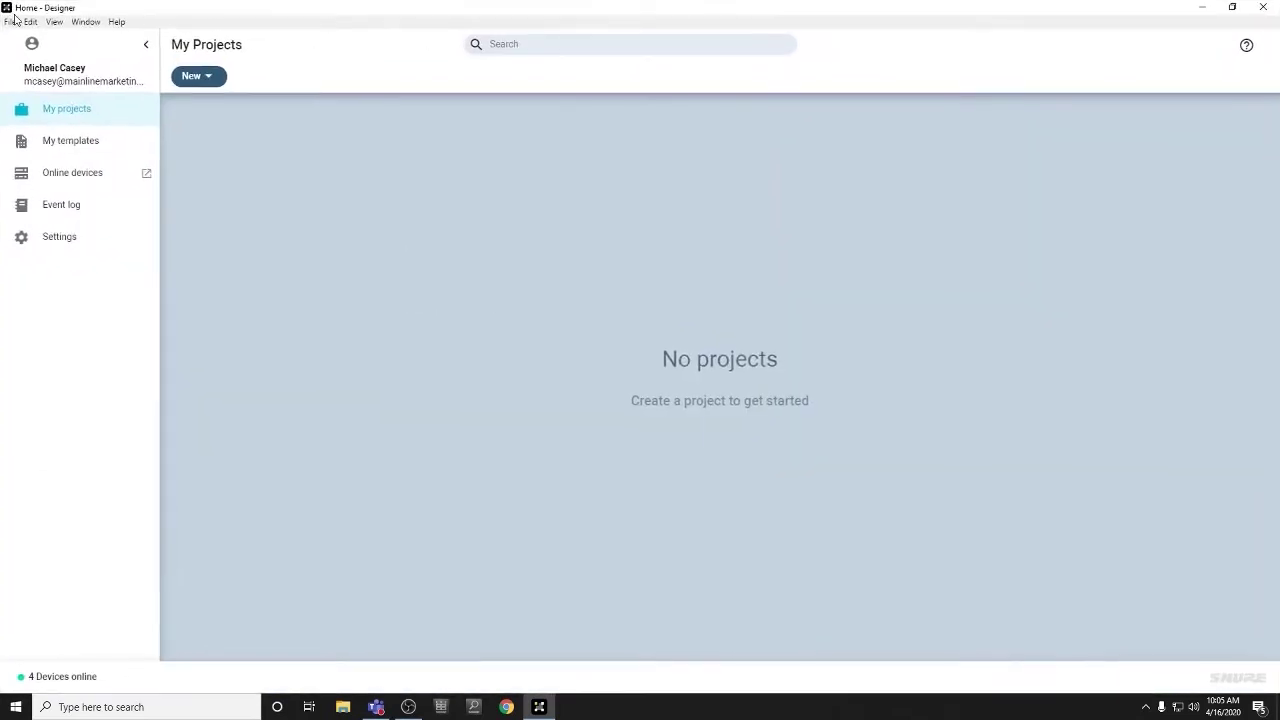
Step: Check the installed version of Shure Designer and dismiss the version information
left_click(117, 22)
left_click(134, 40)
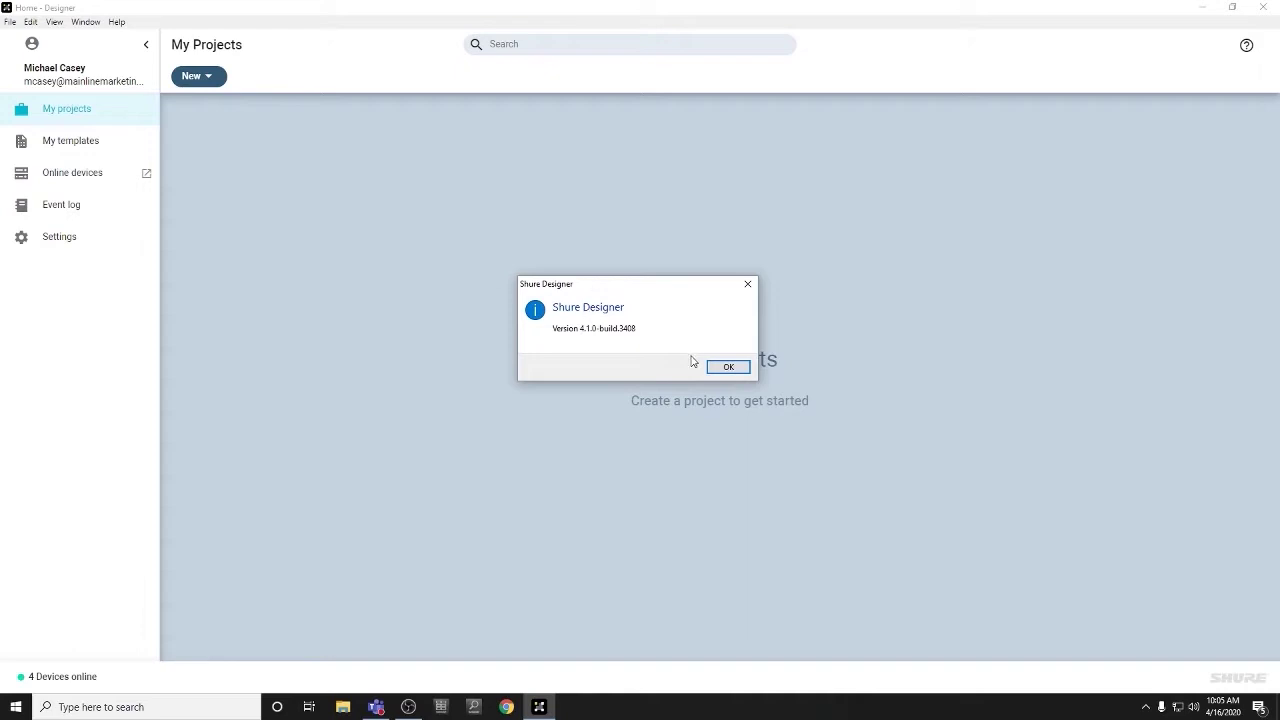
left_click(729, 366)
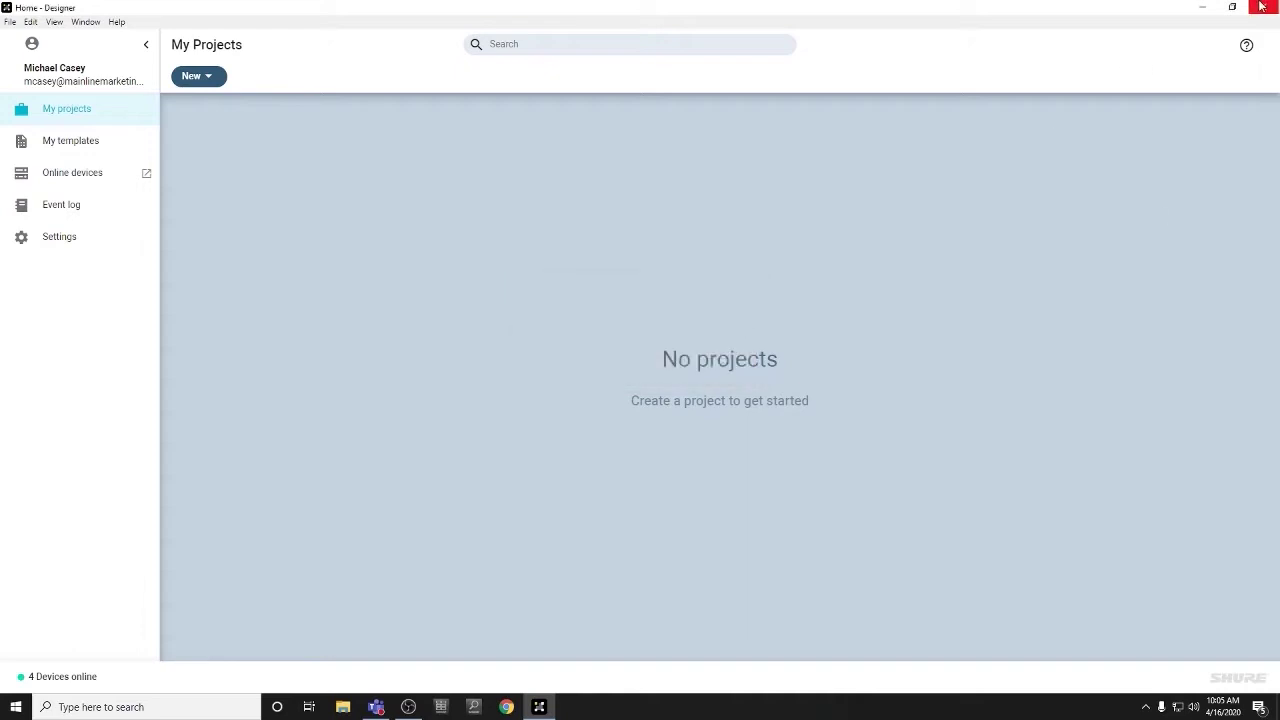
Step: Minimize Shure Designer and review the discovered network devices in Shure Web Device Discovery, closing it when done
left_click(1203, 13)
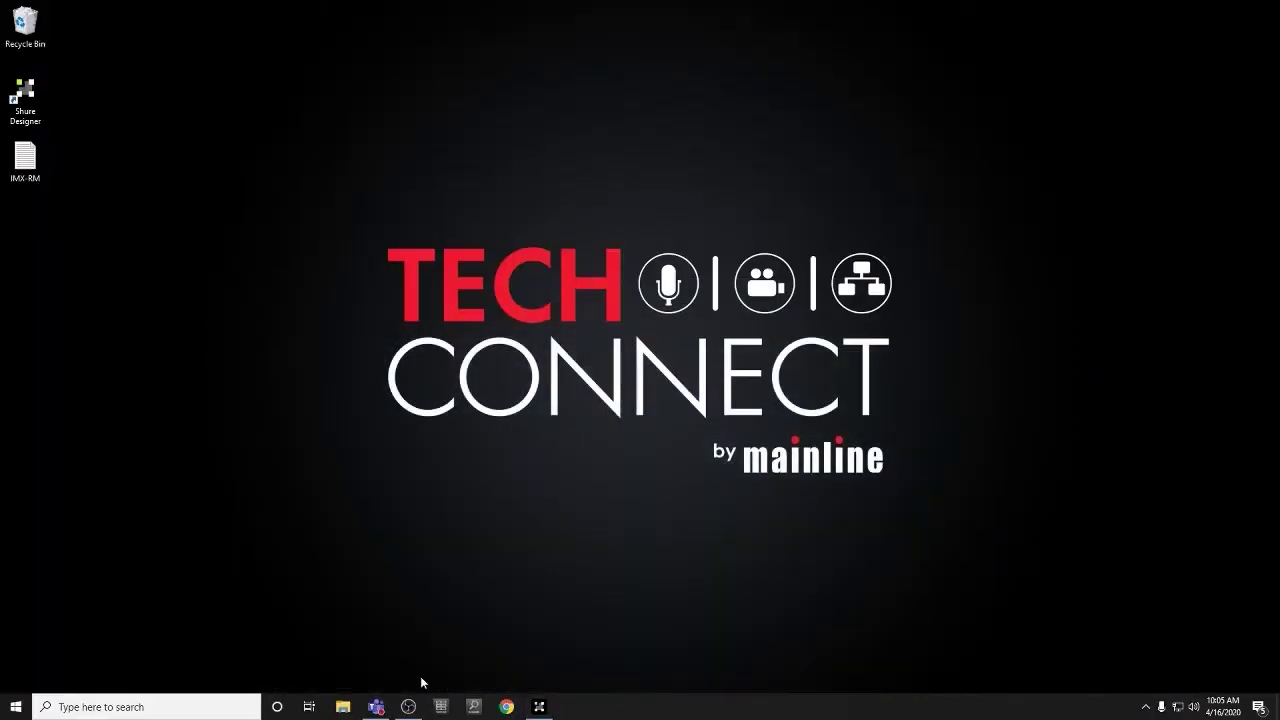
left_click(475, 707)
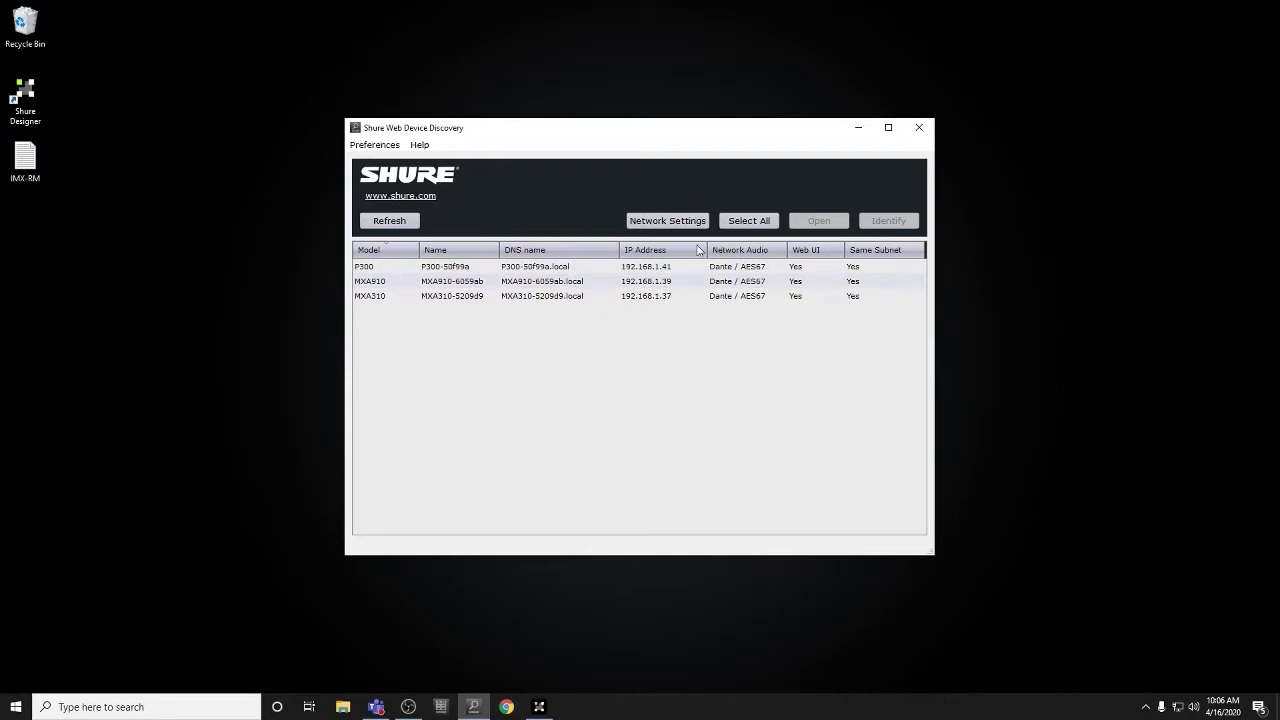
left_click(920, 130)
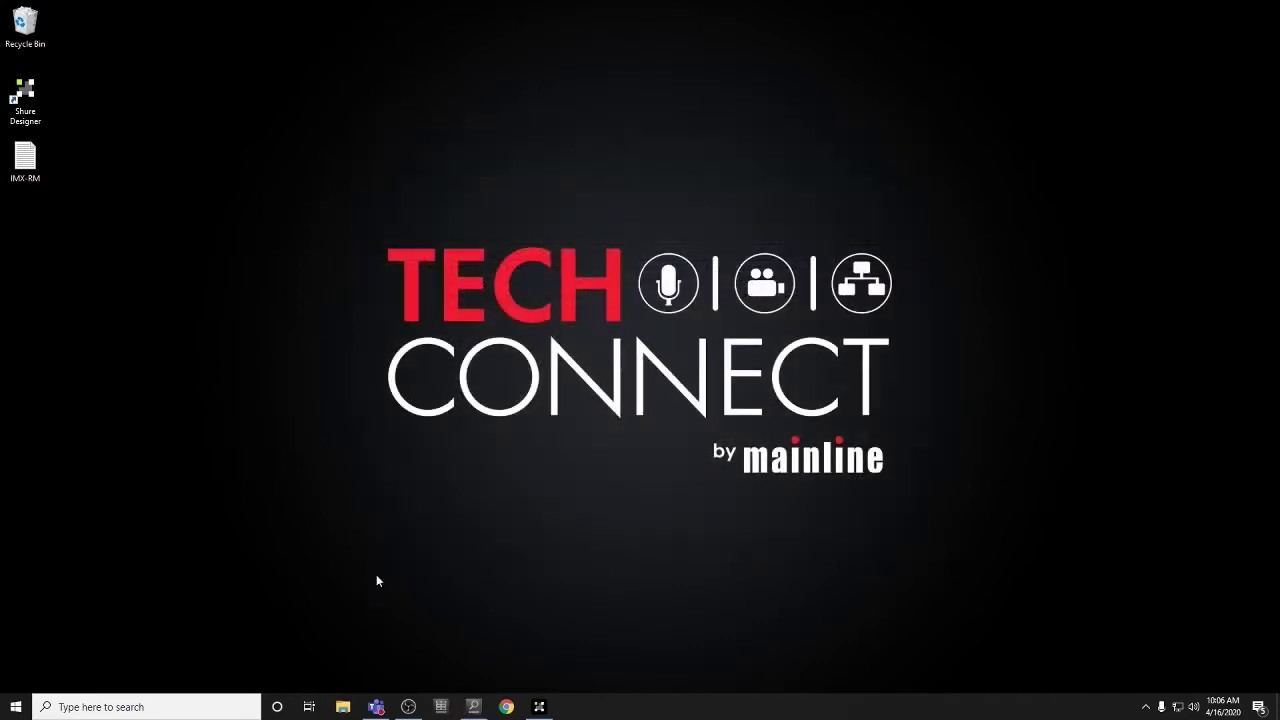
Step: Switch to Shure Update Utility and check which firmware version would be installed on the MXA310, leaving the device unselected
left_click(439, 707)
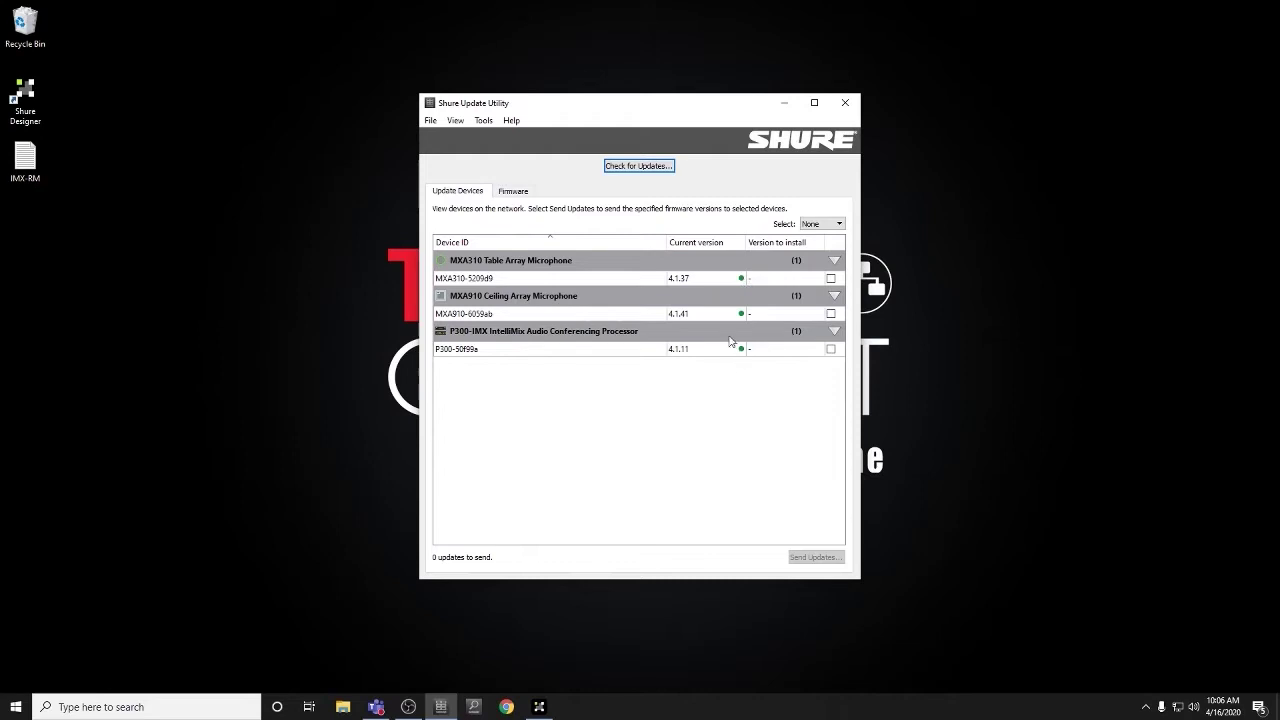
left_click(830, 278)
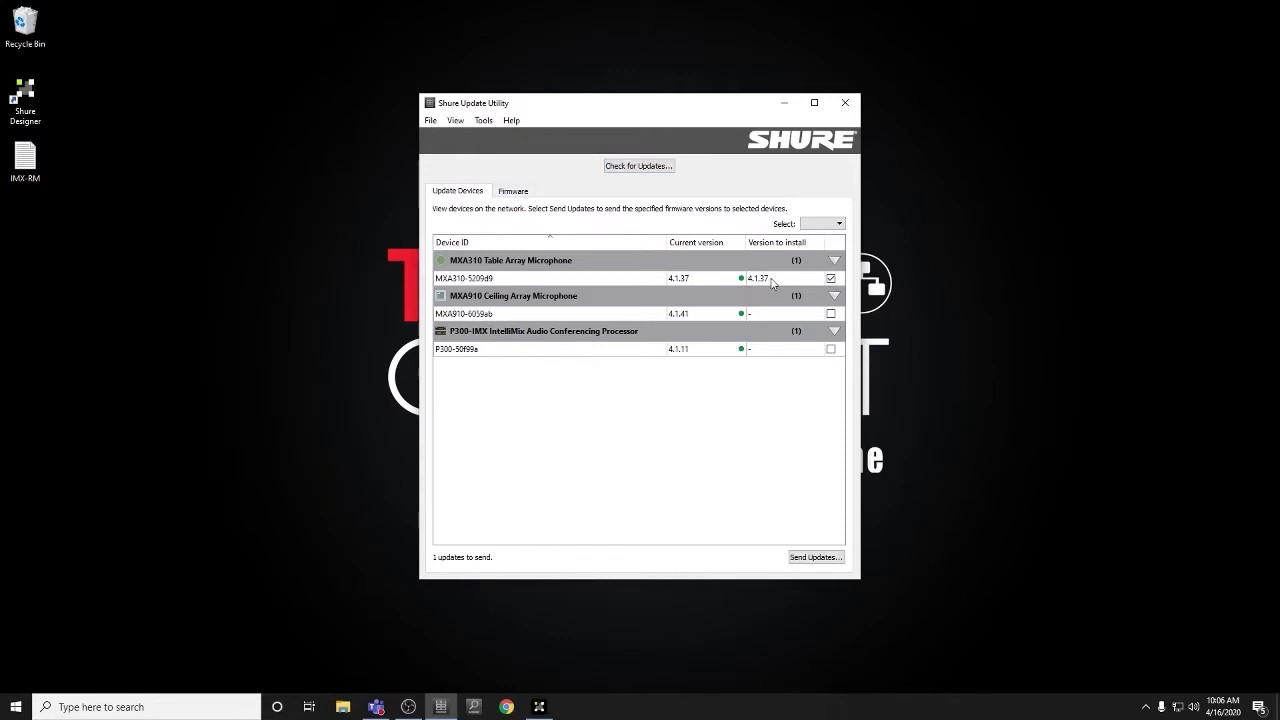
left_click(830, 278)
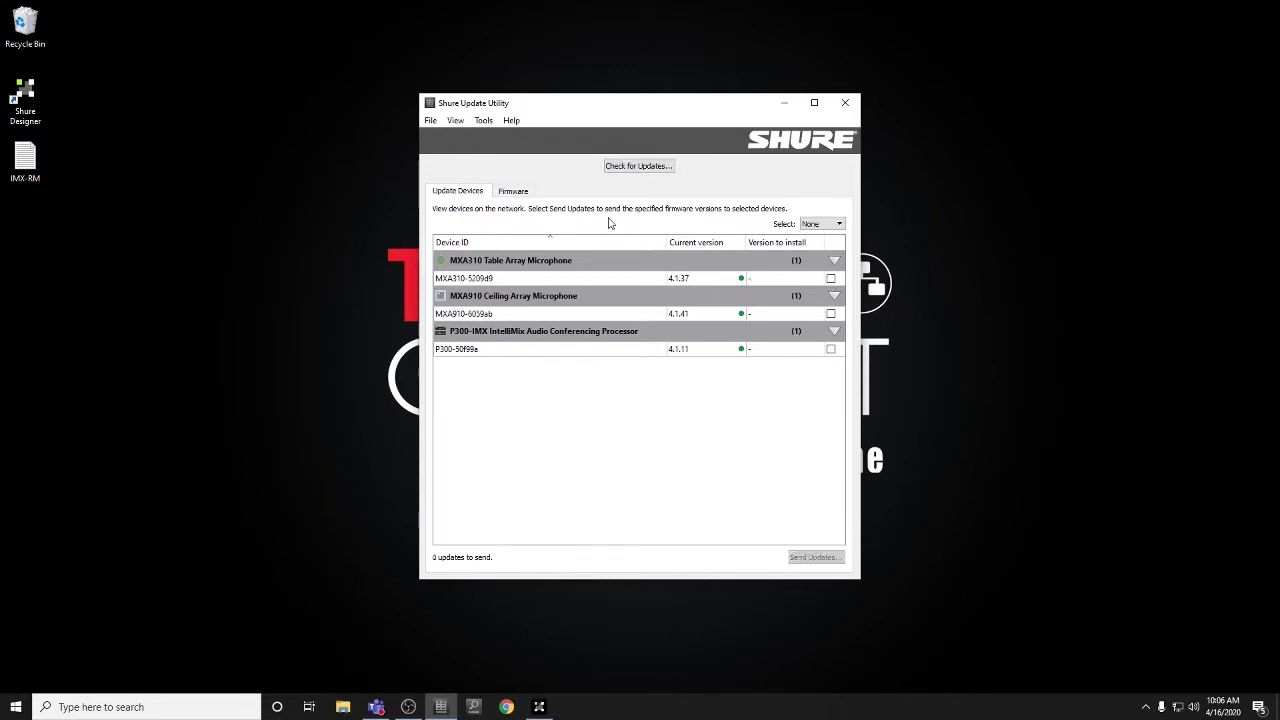
Step: Examine the downloaded firmware versions for the various Shure device models, return to the device list and close the utility
left_click(514, 191)
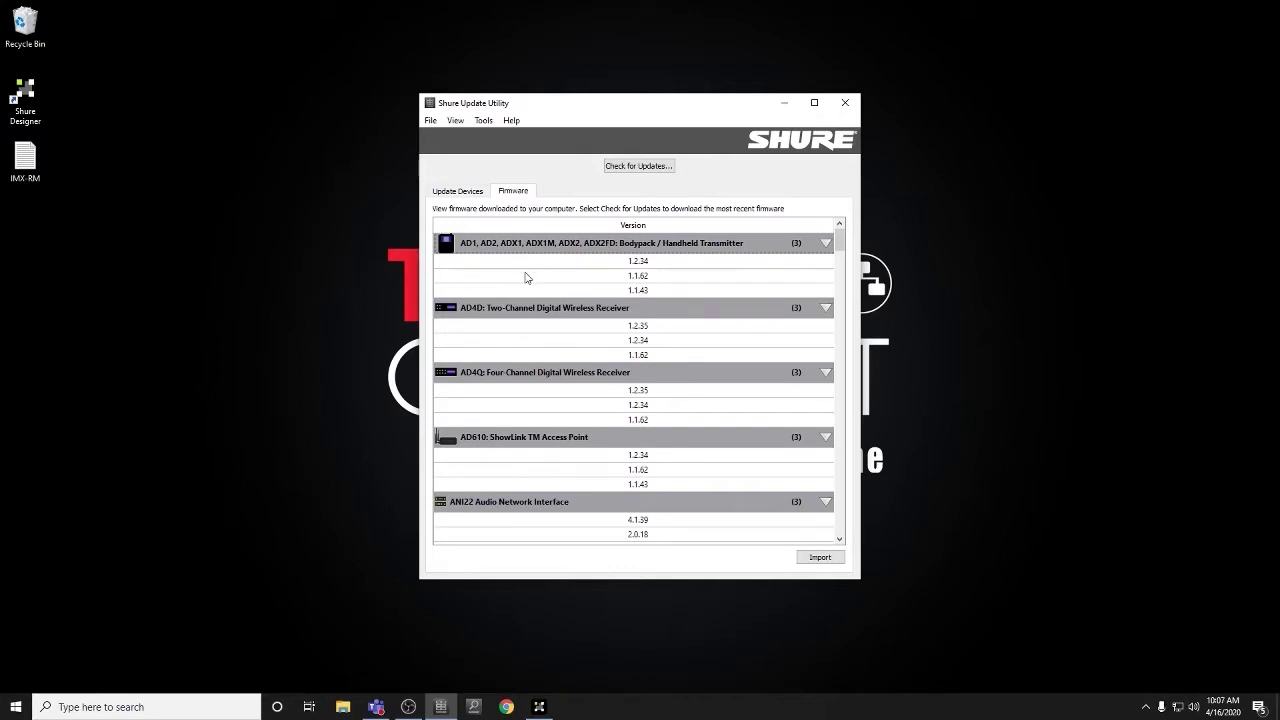
scroll(511, 295, "down", 12)
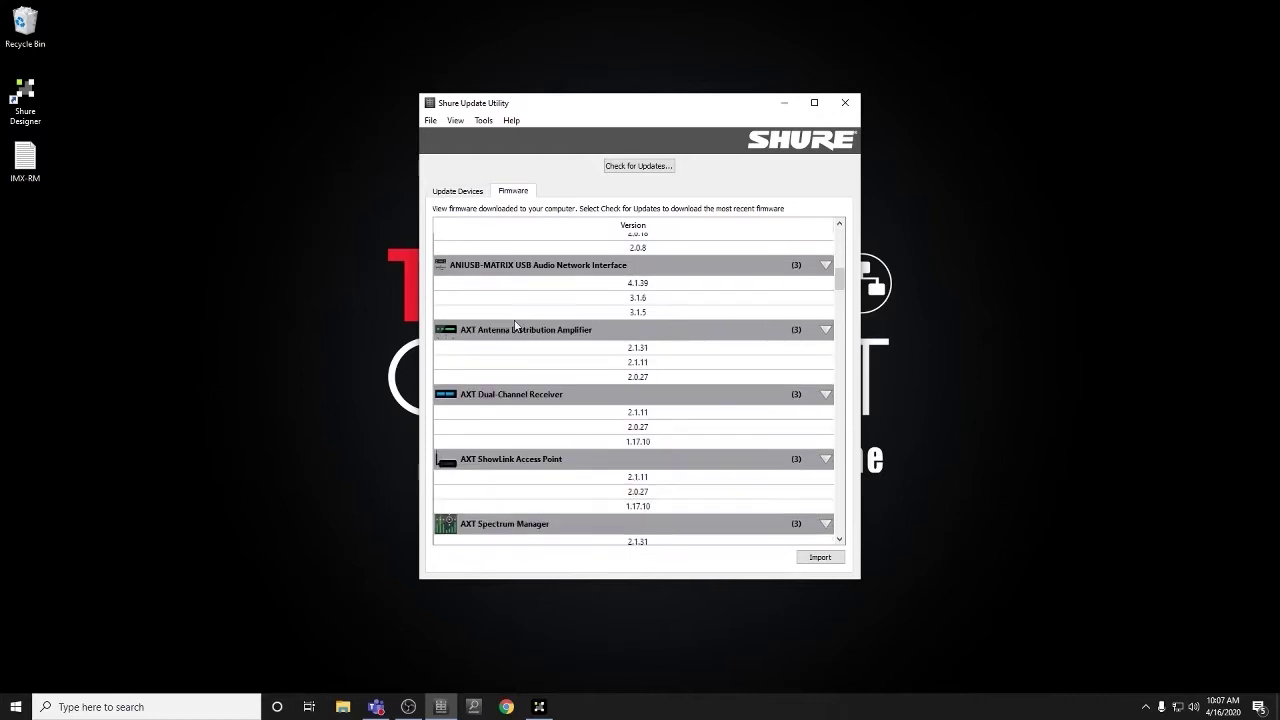
scroll(516, 321, "down", 6)
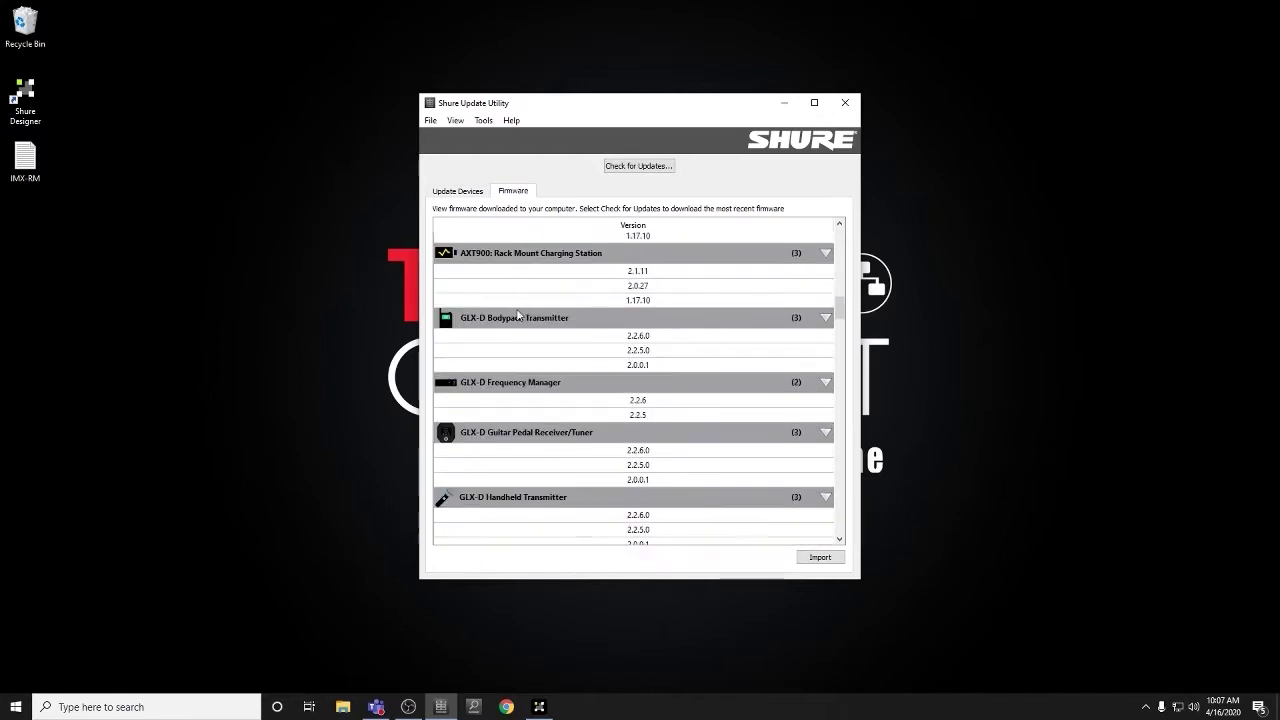
scroll(518, 314, "down", 10)
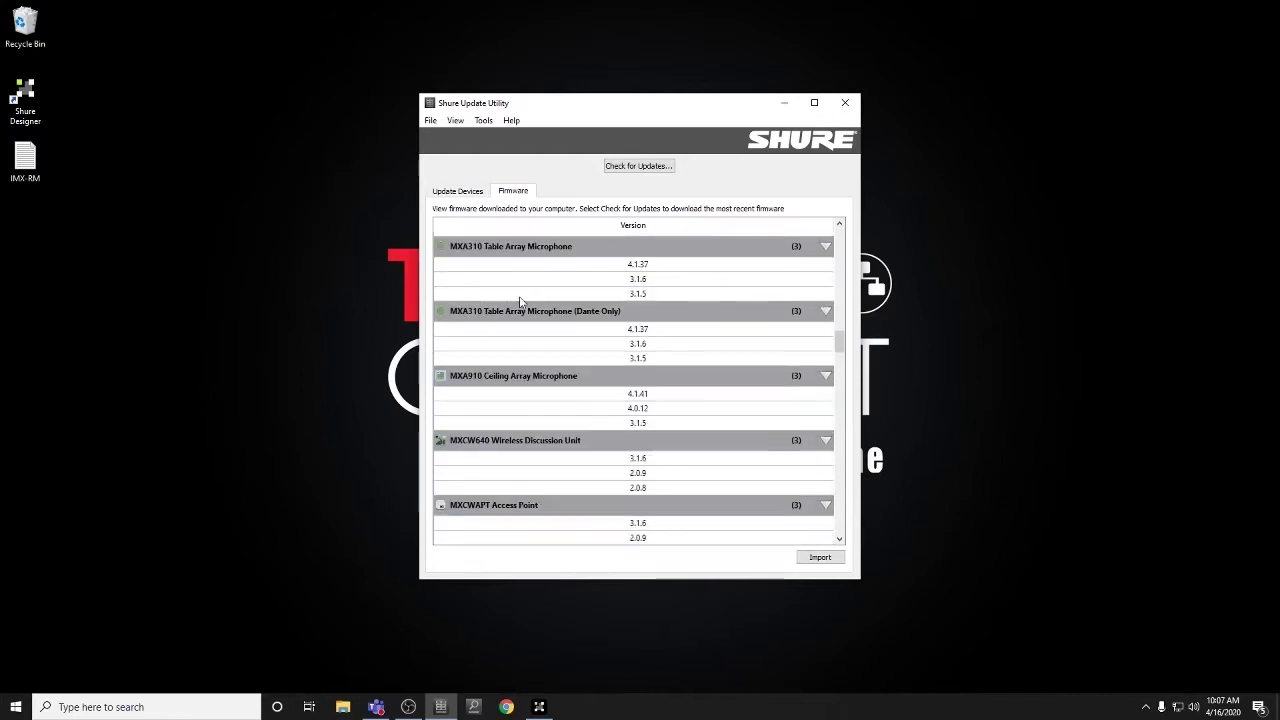
scroll(585, 372, "down", 5)
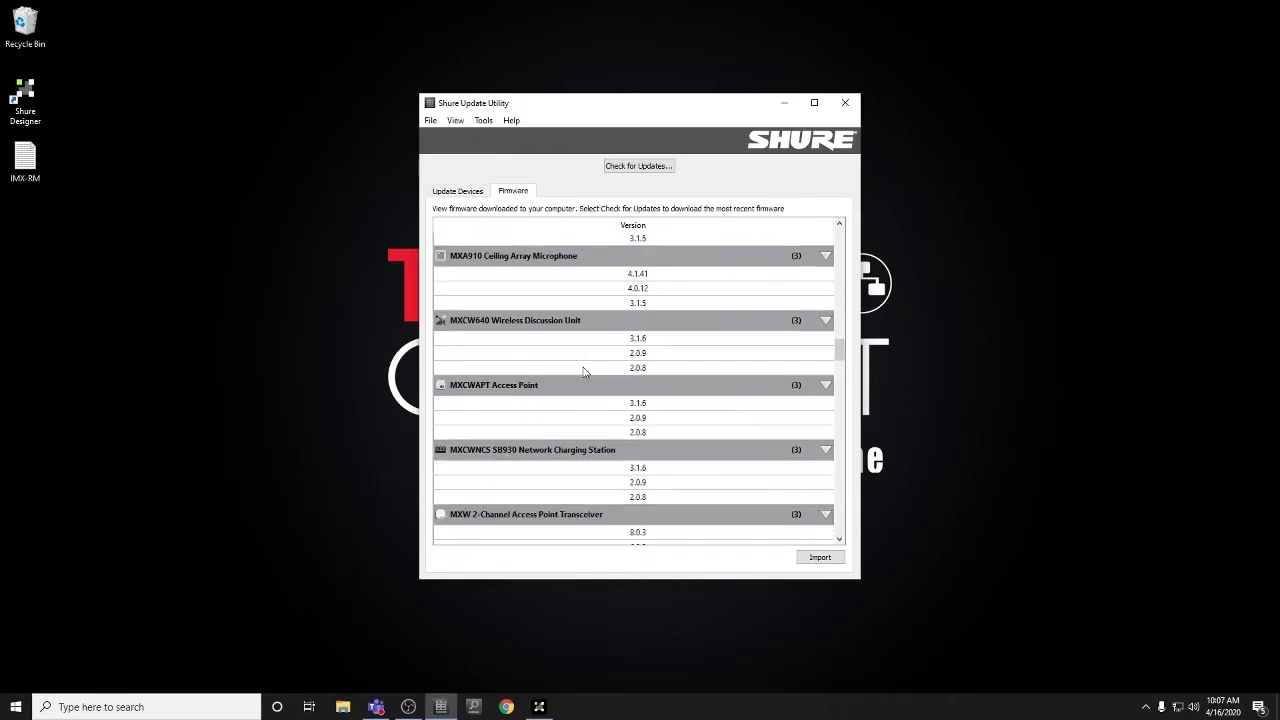
scroll(585, 372, "down", 5)
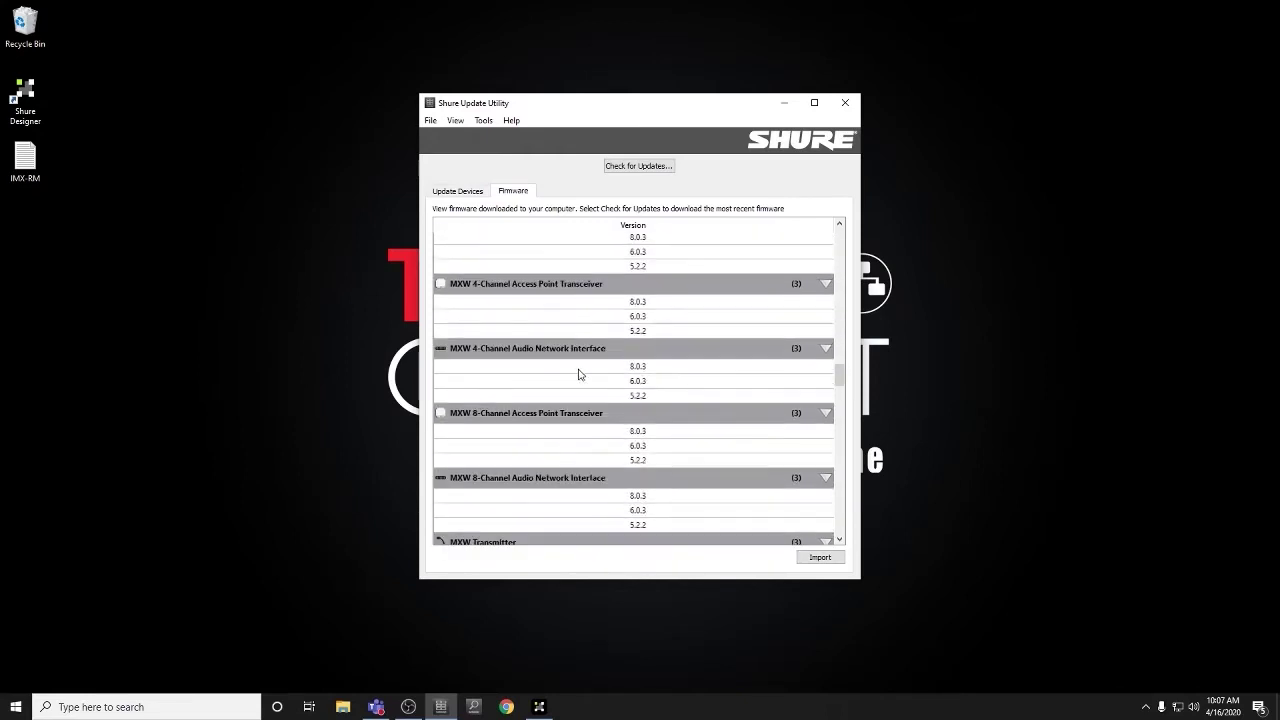
scroll(577, 377, "down", 5)
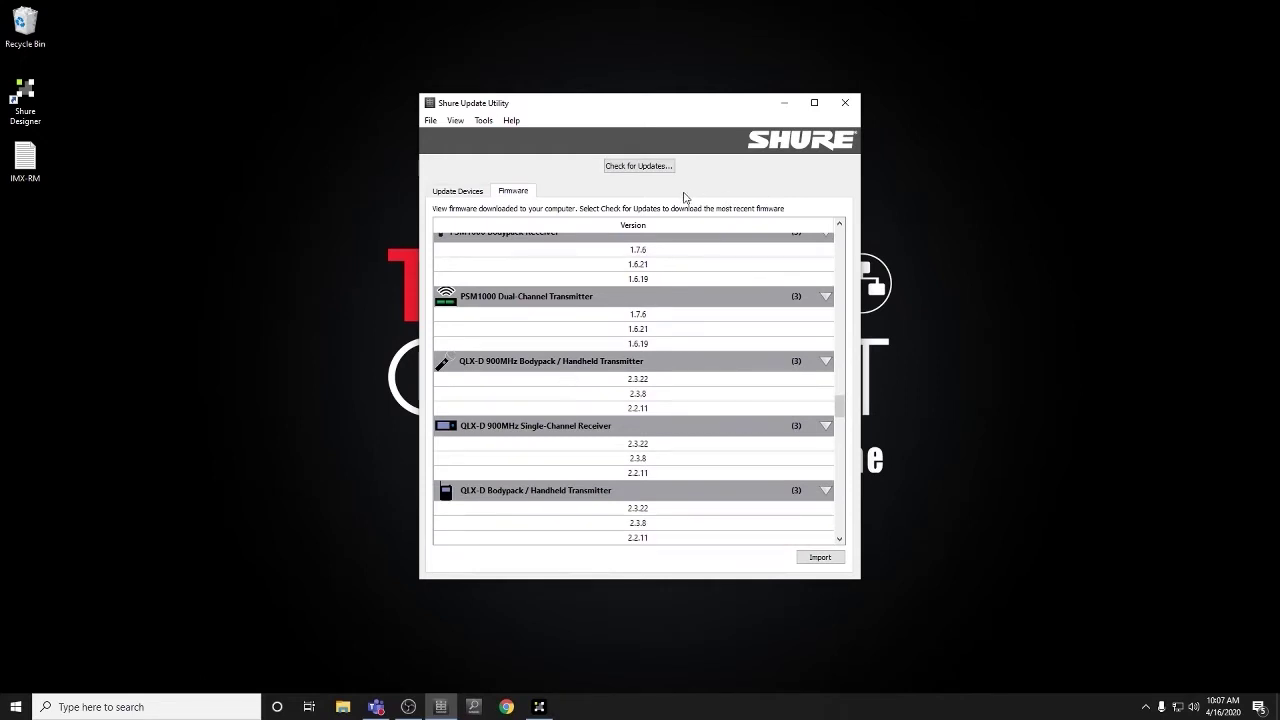
left_click(452, 192)
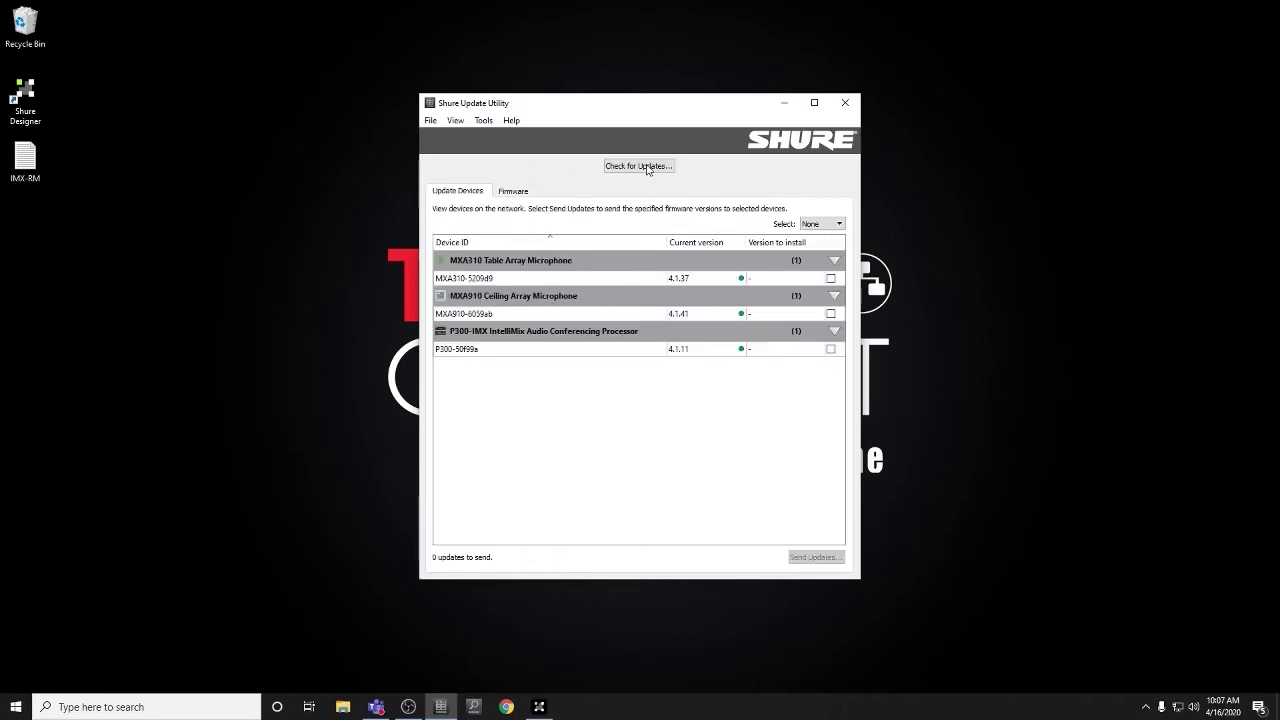
left_click(846, 104)
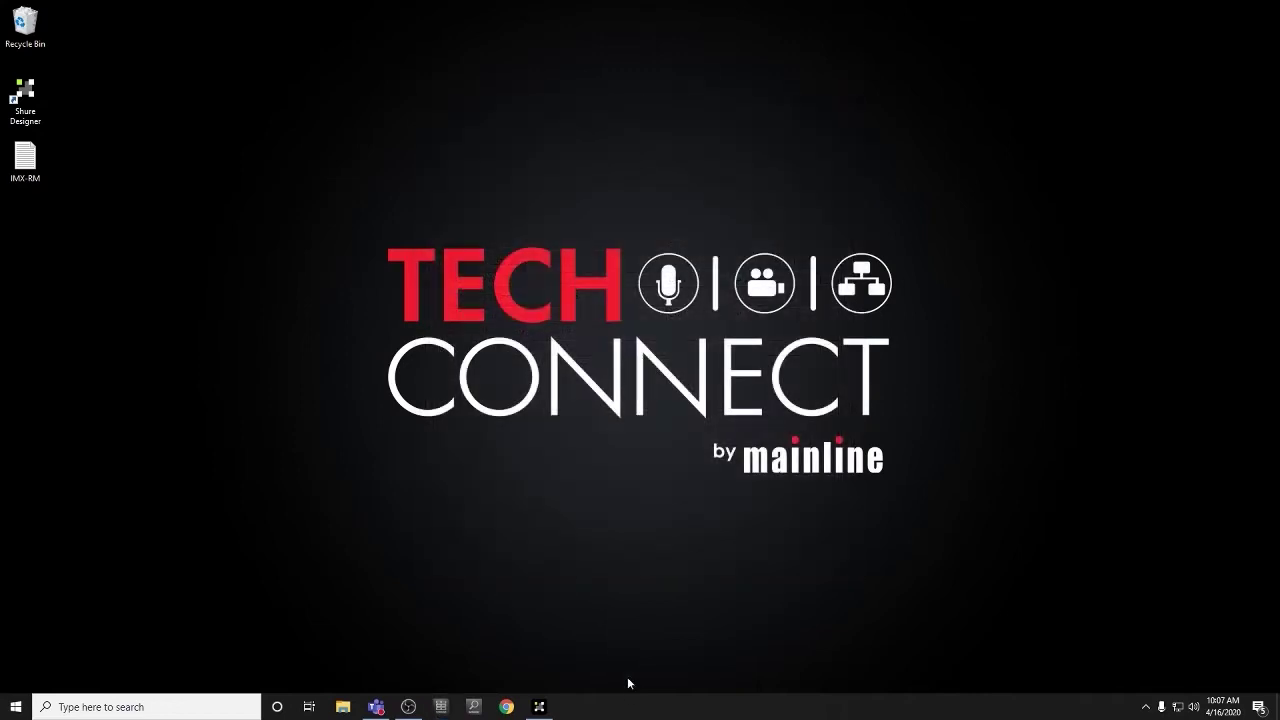
Step: Restore Shure Designer and select the MXA310 in Shure Web Device Discovery to check its IP address
left_click(539, 706)
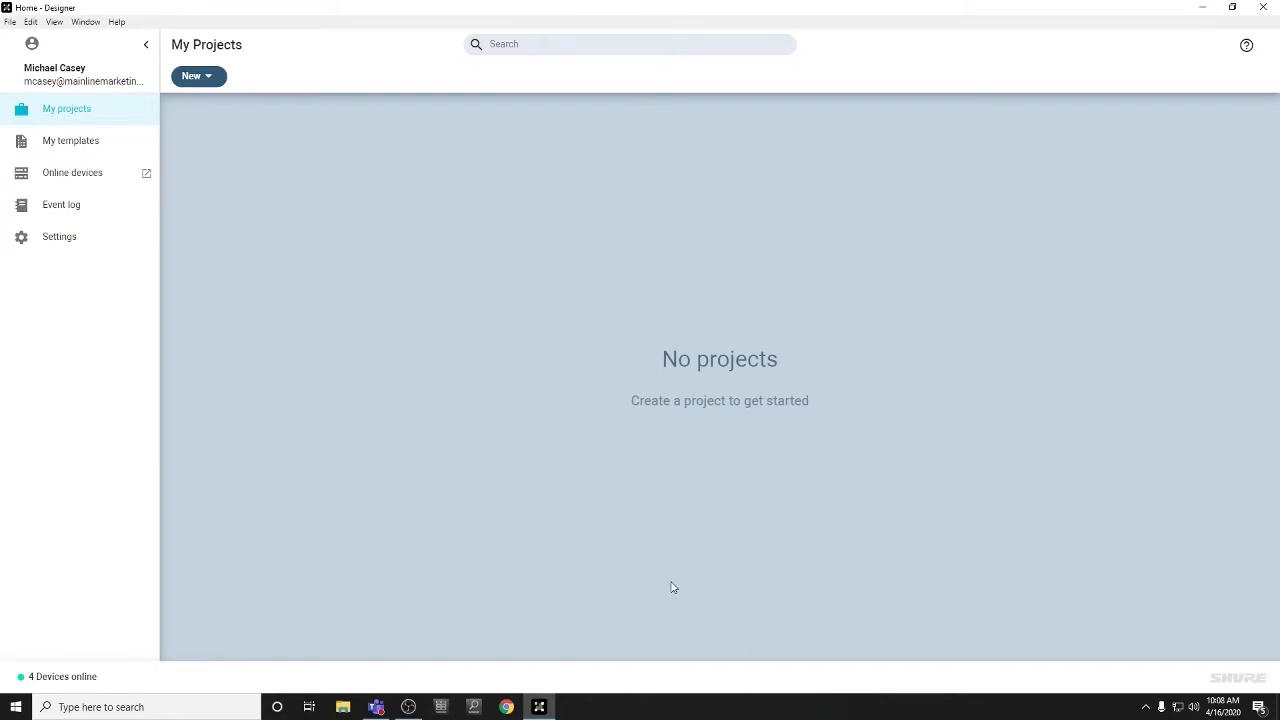
left_click(475, 707)
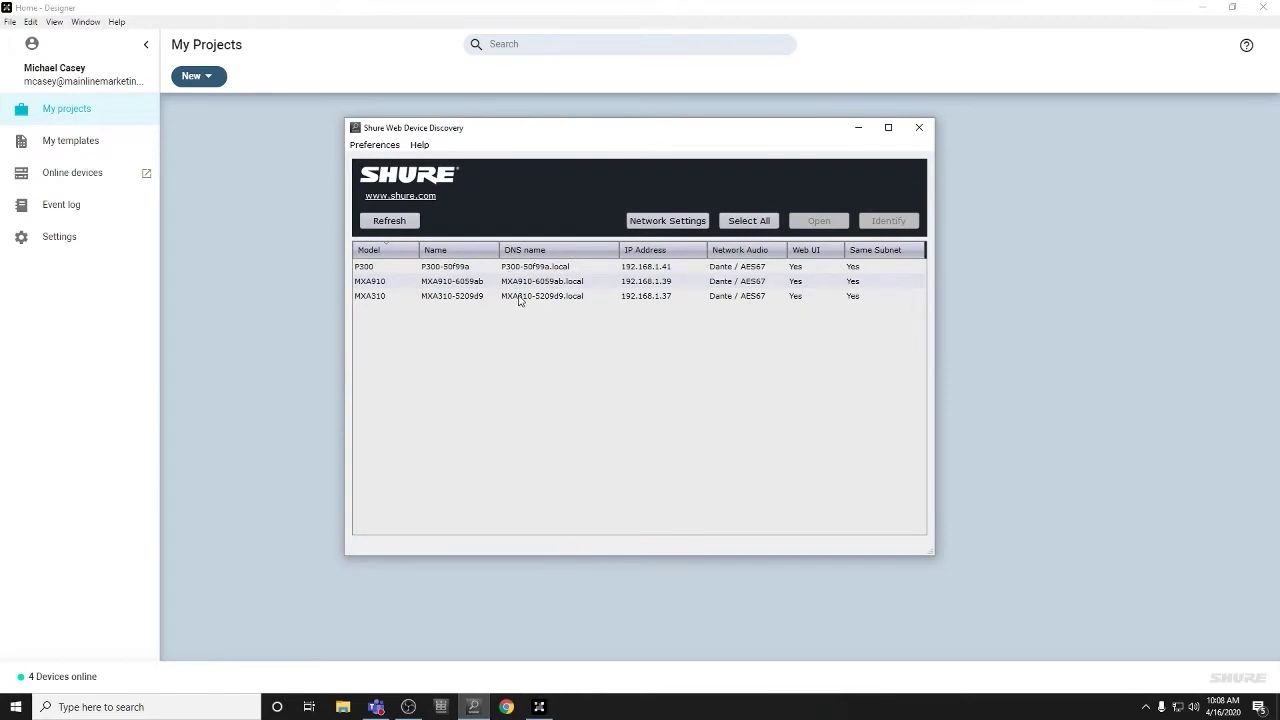
right_click(627, 296)
left_click(650, 299)
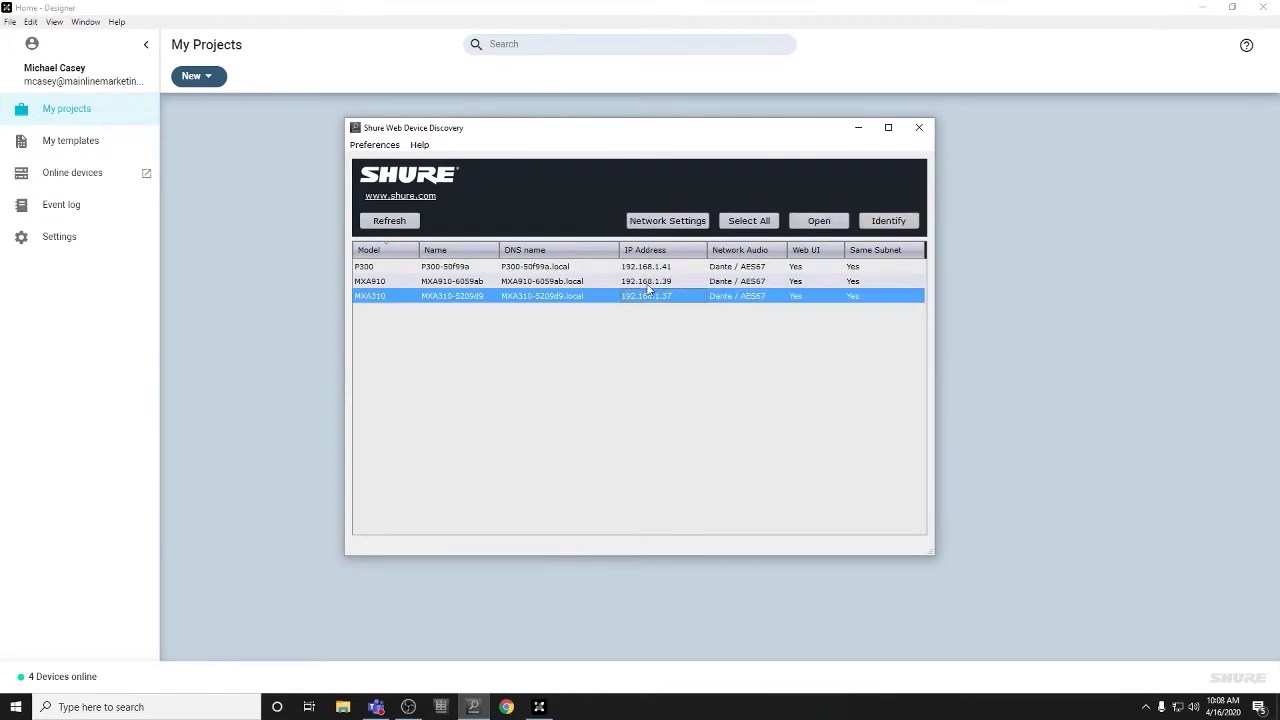
Step: View the MXA310 setup page at 192.168.1.37 in Chrome, and close the browser and Shure Web Device Discovery
left_click(507, 707)
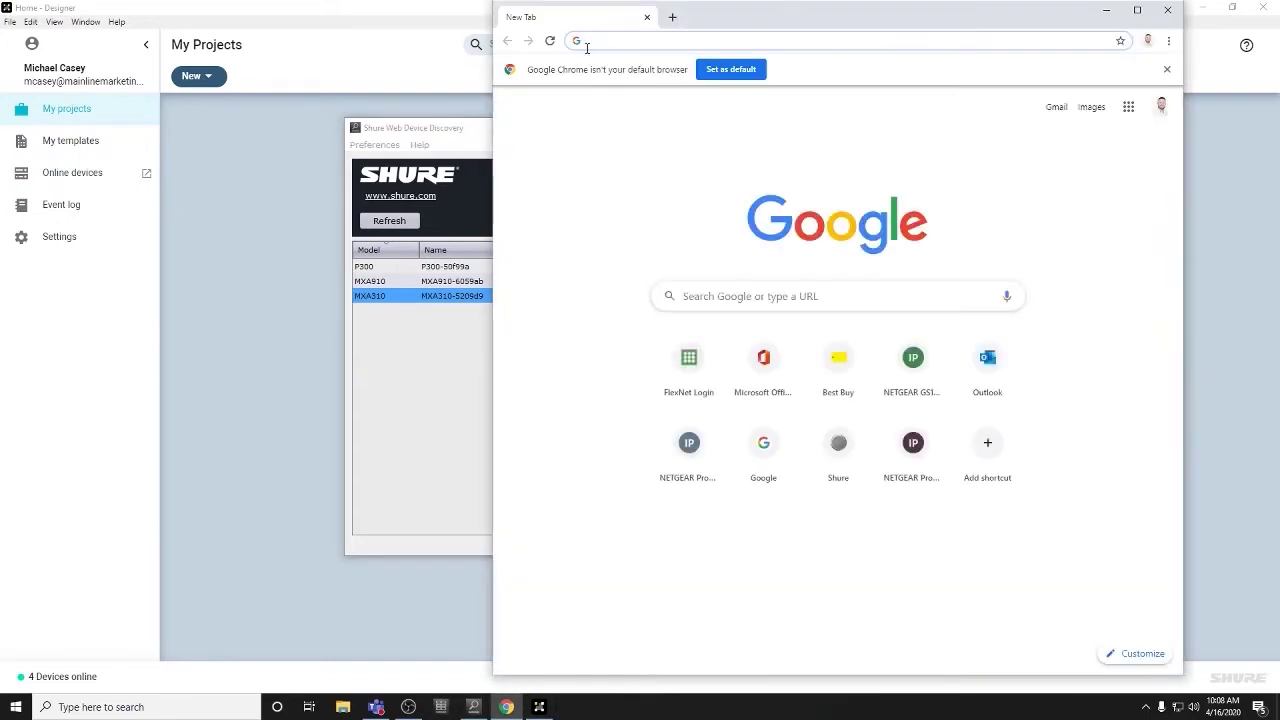
type("192.168.1.37")
key("Return")
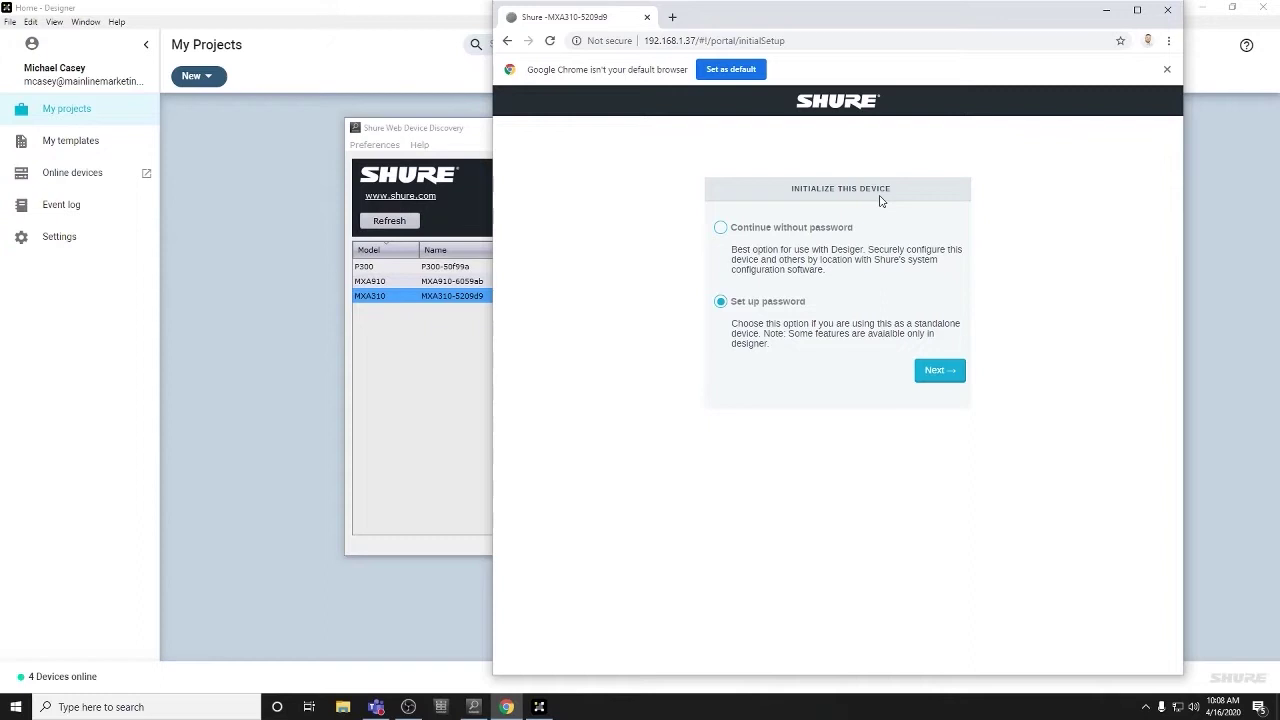
left_click(1170, 14)
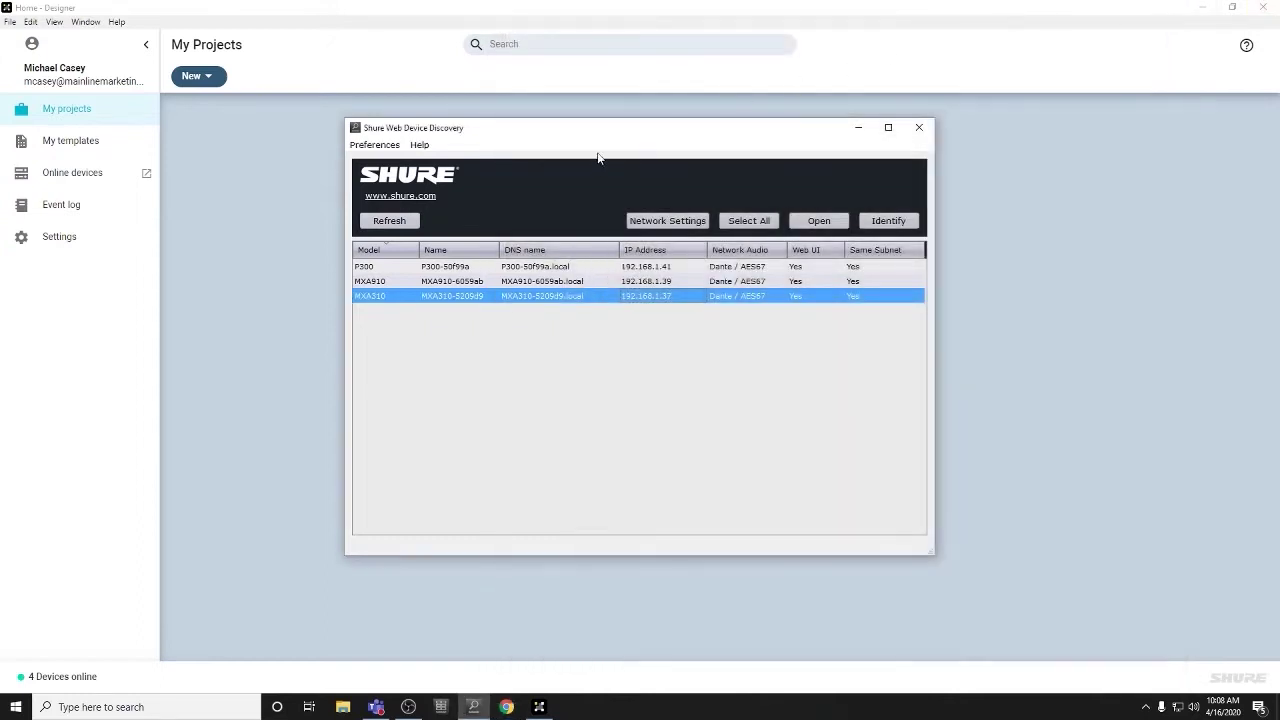
left_click(917, 130)
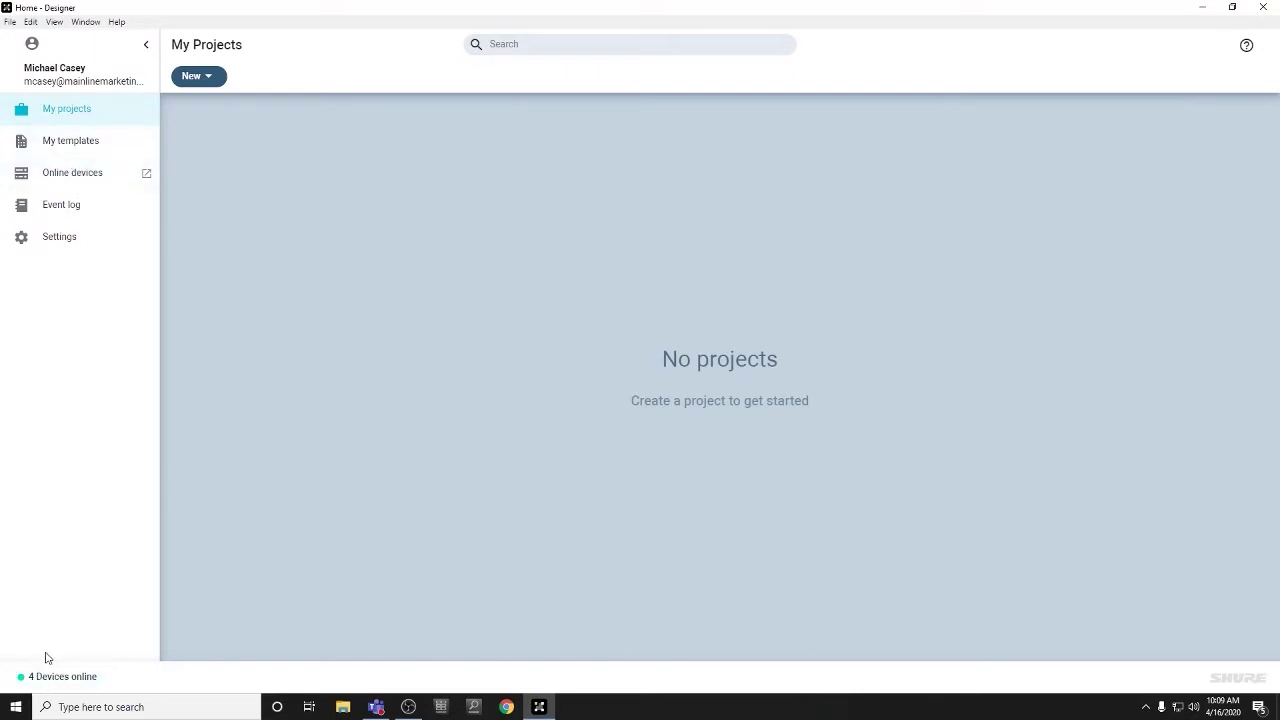
Step: Initialize all new devices in Designer's online devices list, dismiss the notice and close the list window
left_click(88, 173)
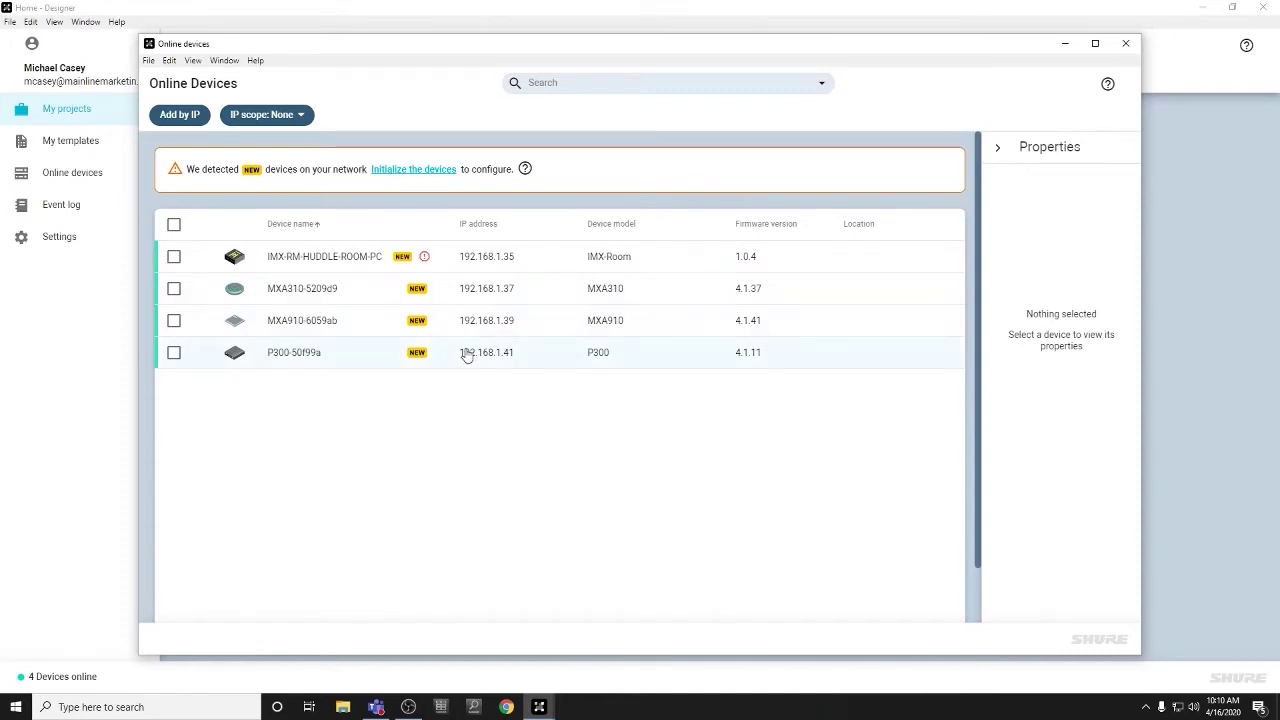
left_click(436, 172)
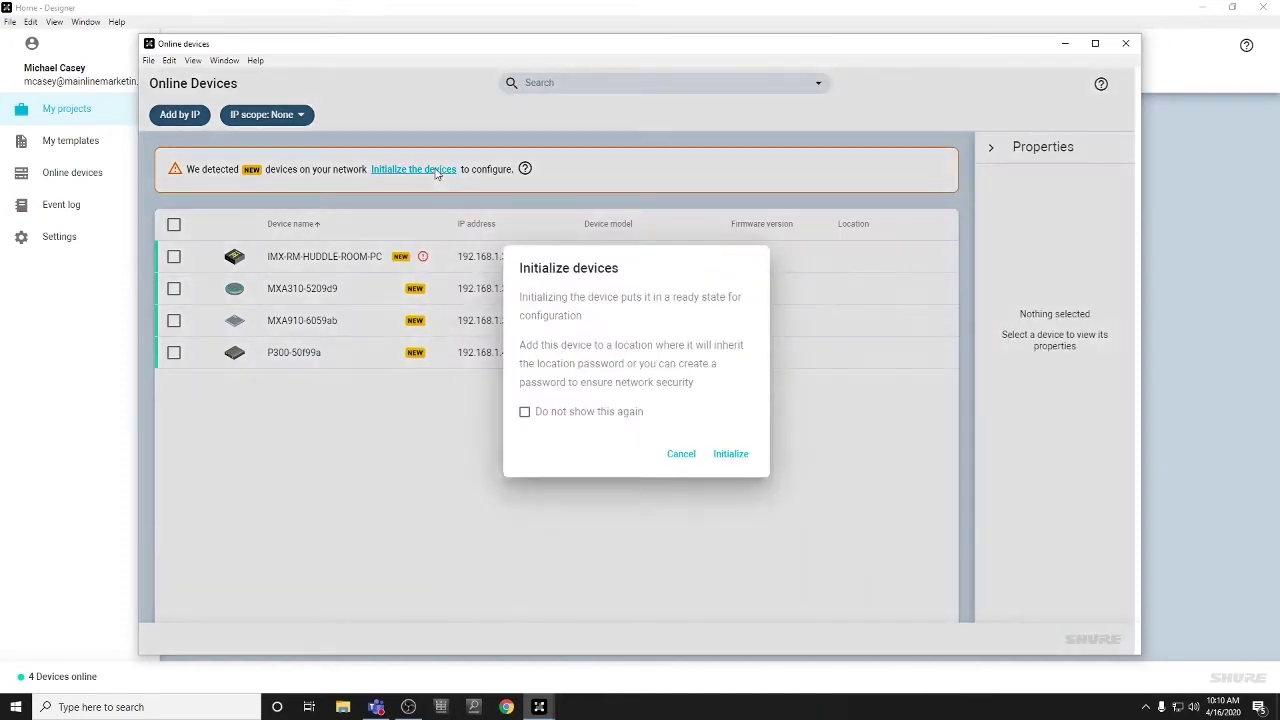
left_click(734, 458)
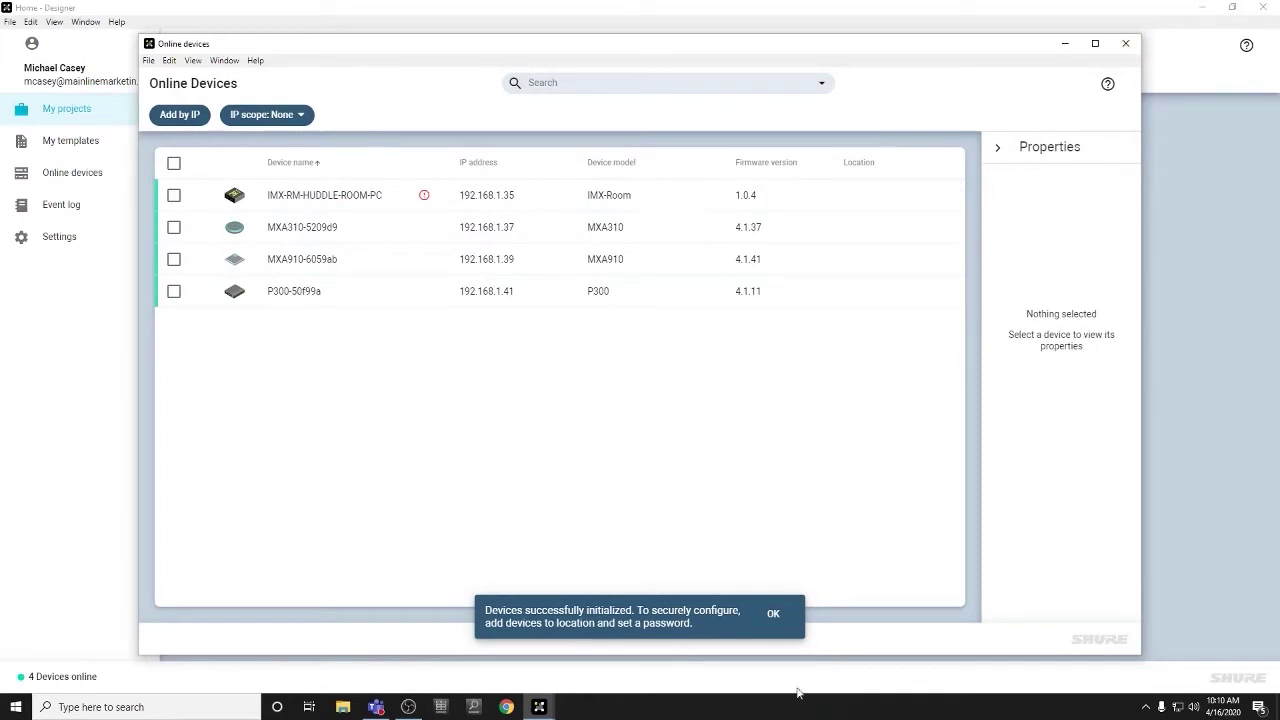
left_click(774, 615)
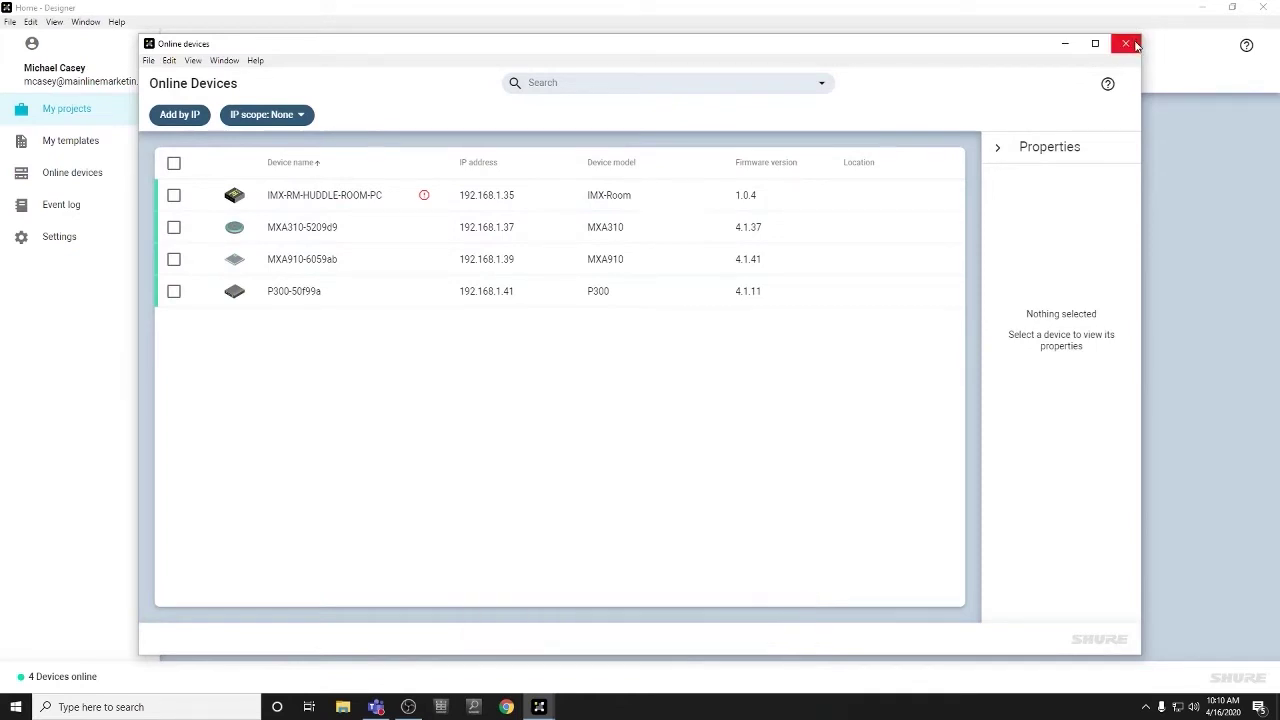
left_click(1126, 44)
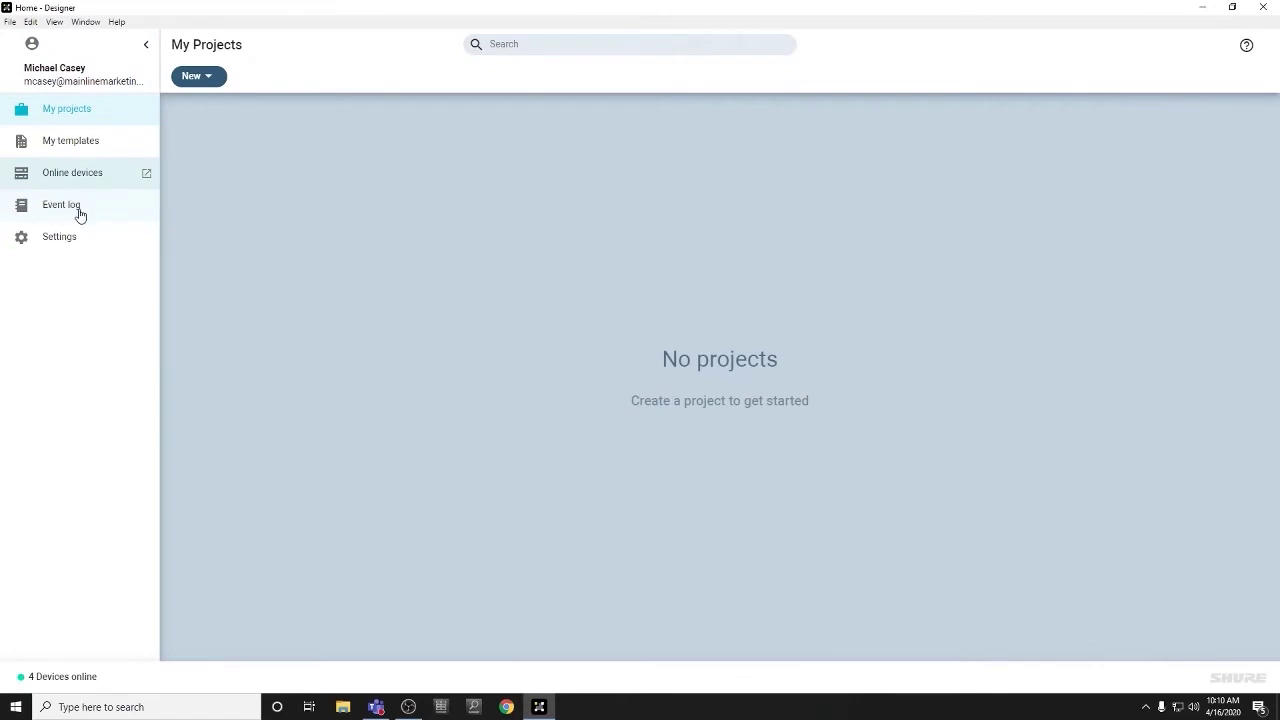
Step: Review the organization and network interface settings in Designer and return to the projects page
left_click(58, 242)
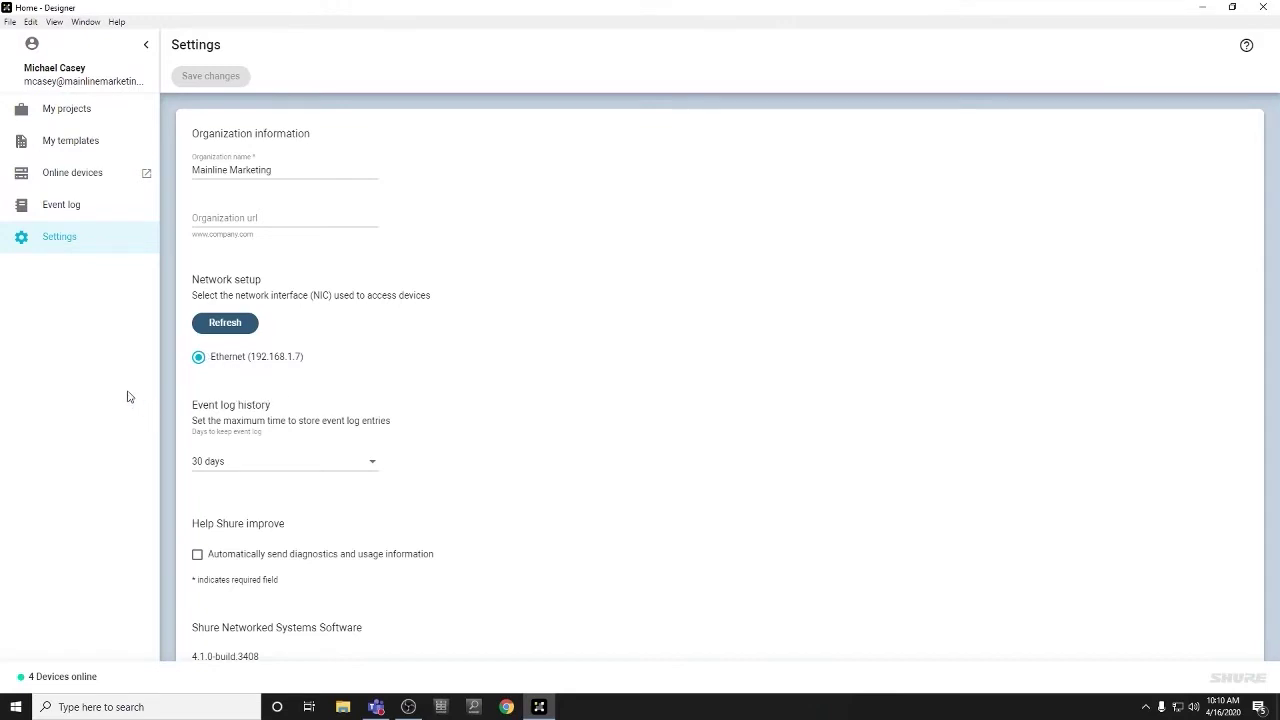
left_click(95, 109)
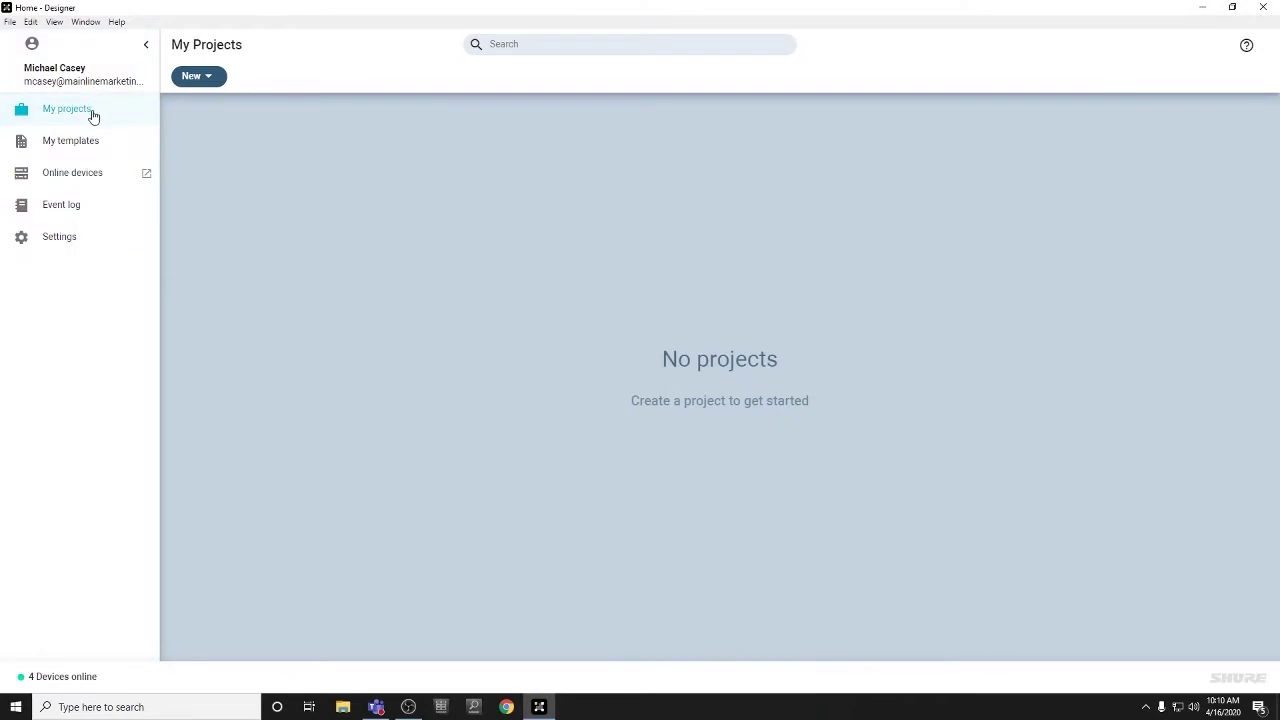
Step: Create a new project named Training Project
left_click(210, 79)
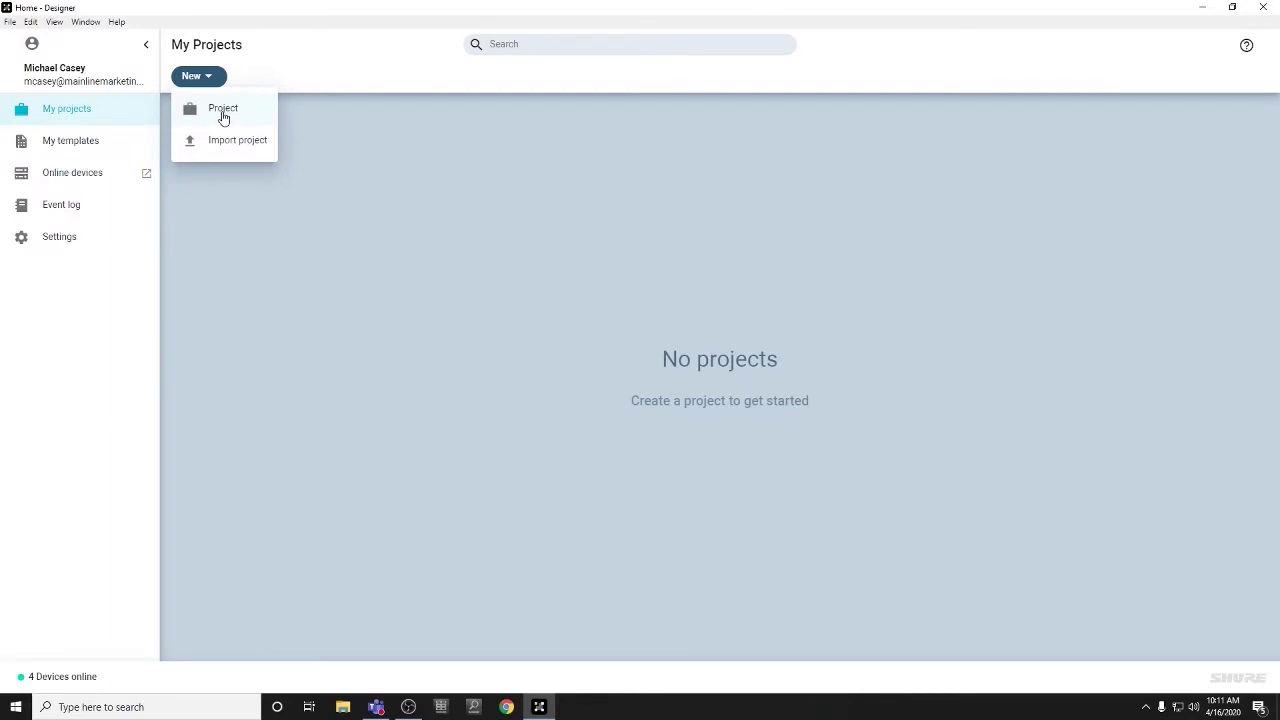
left_click(223, 110)
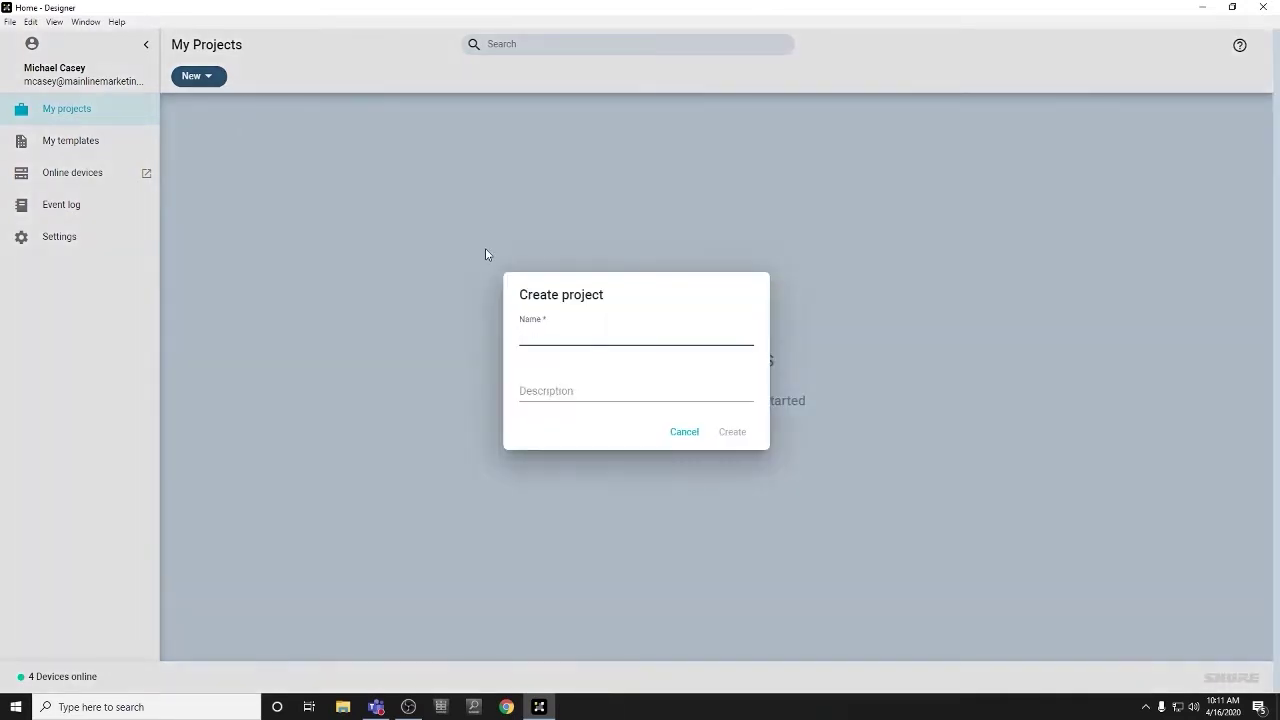
type("Training Project")
left_click(734, 434)
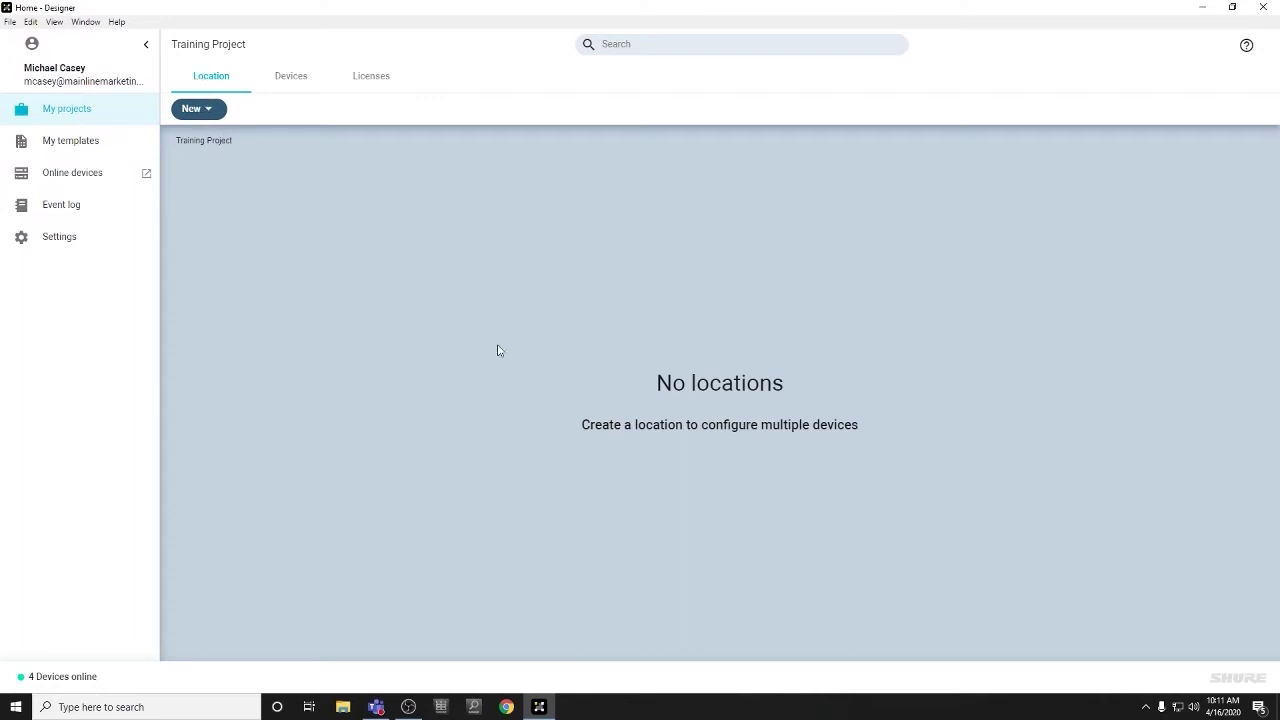
Step: Create a location named Huddle Room in the Training Project
left_click(207, 112)
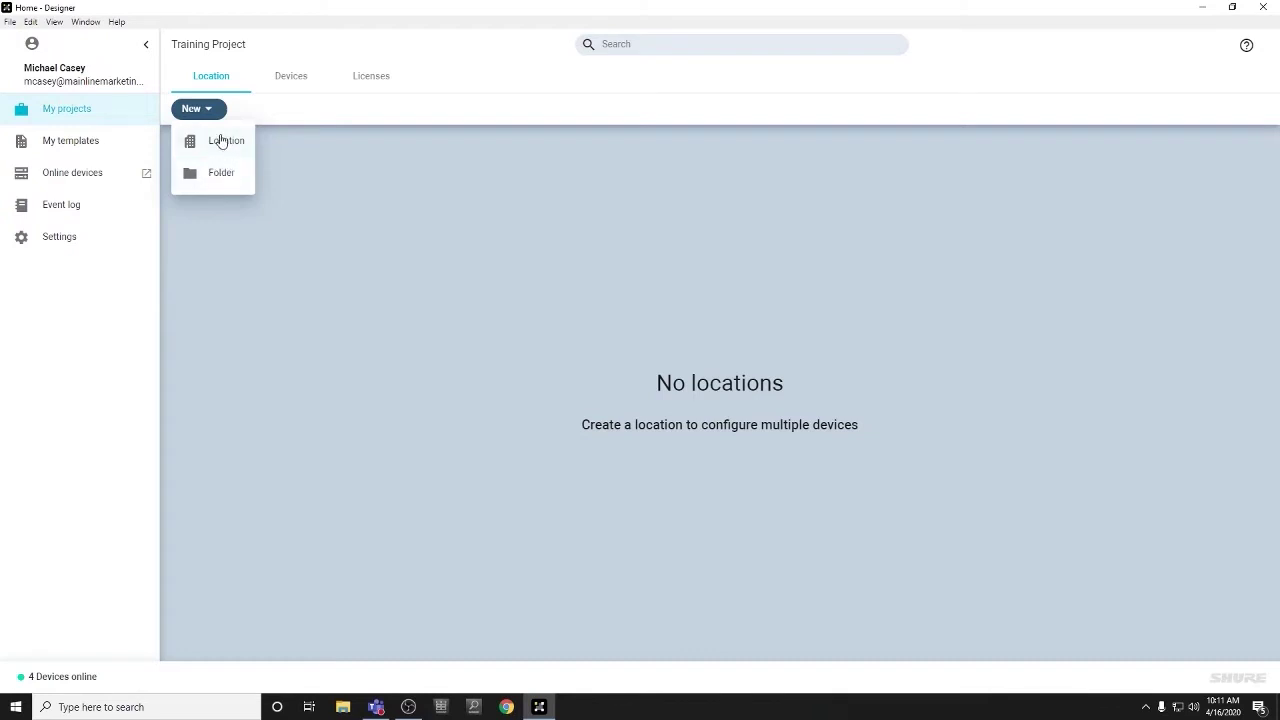
left_click(220, 143)
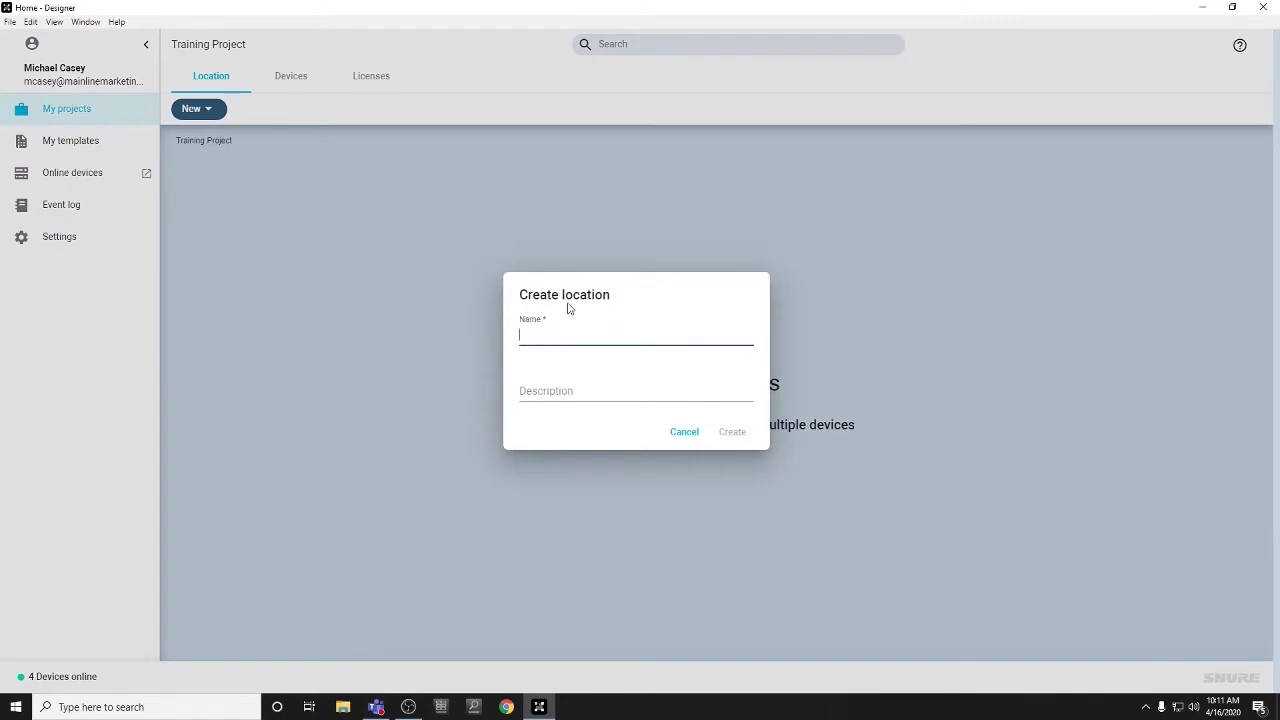
type("Huddle Room")
left_click(731, 431)
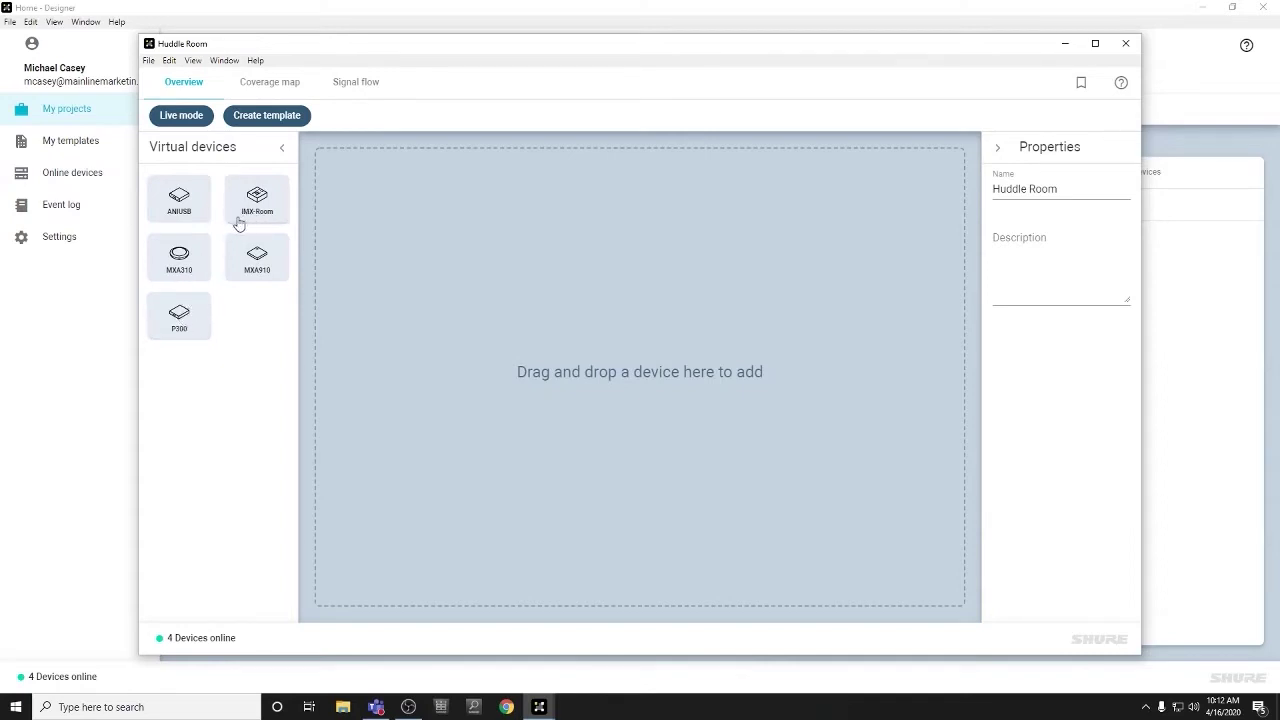
Step: Add a virtual IMX-Room with a 16-channel license and a virtual MXA310 to the Huddle Room
left_click_drag(256, 198, 384, 192)
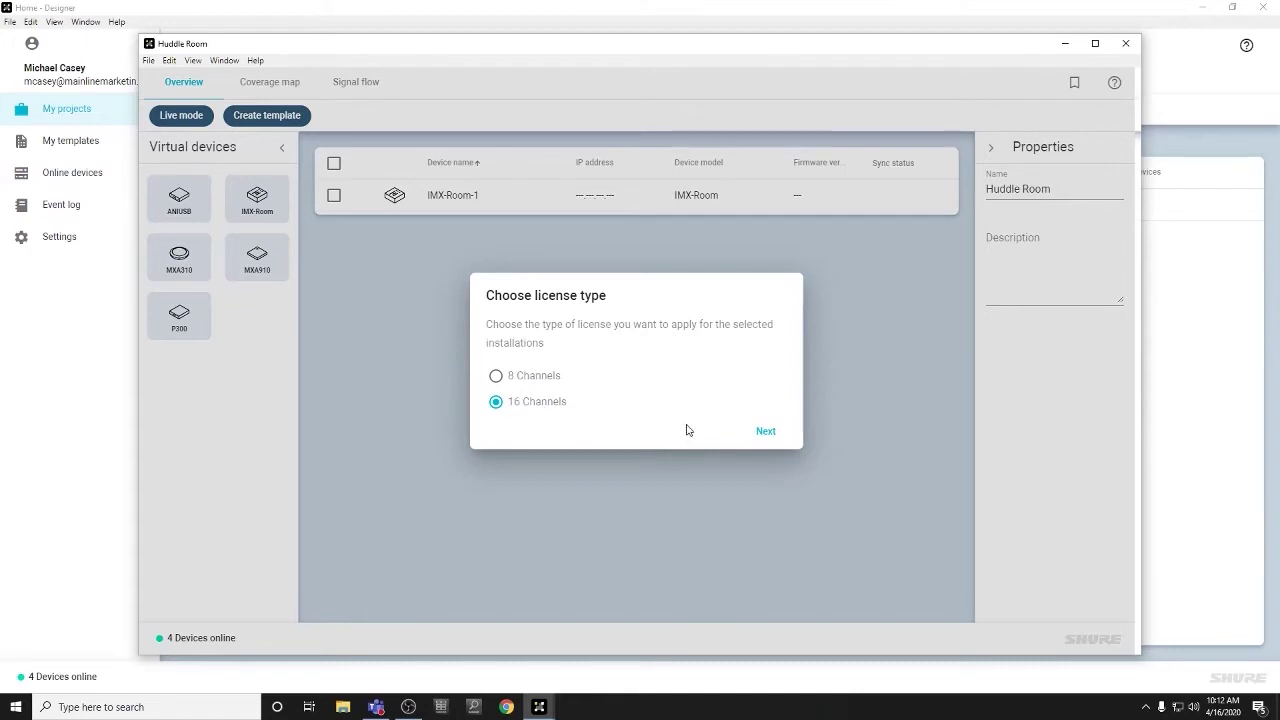
left_click(764, 432)
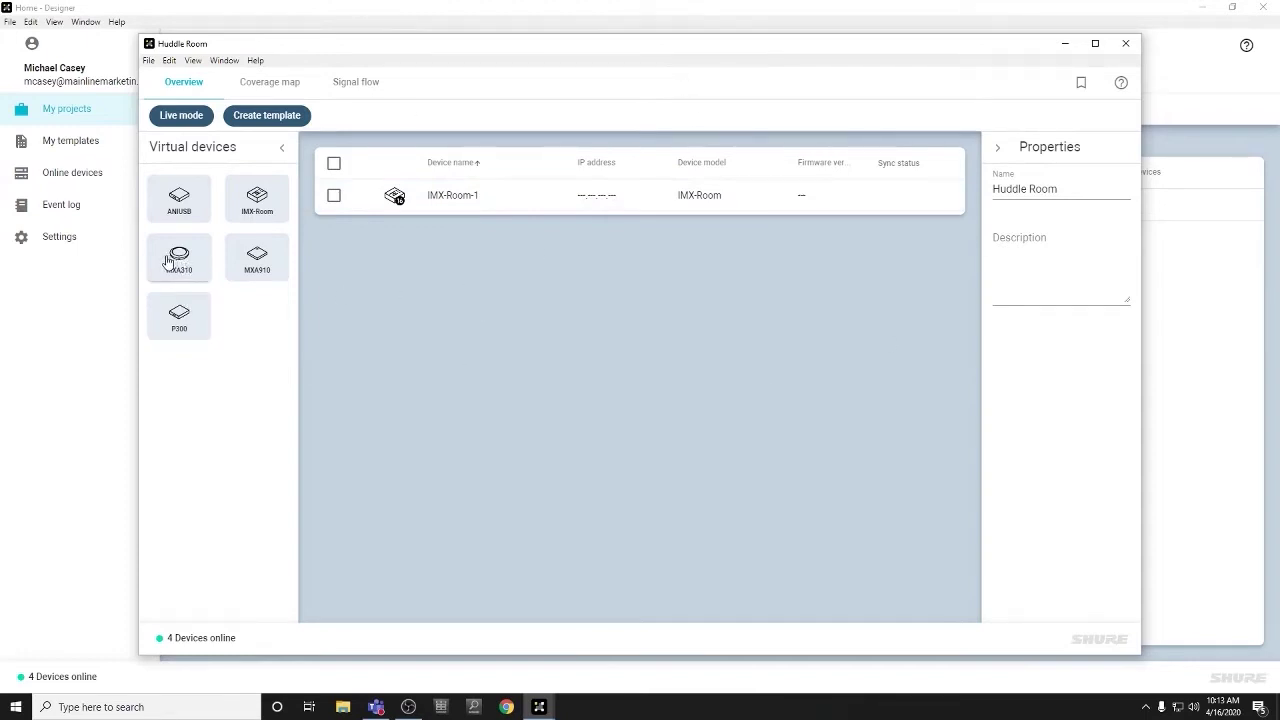
left_click_drag(168, 261, 440, 277)
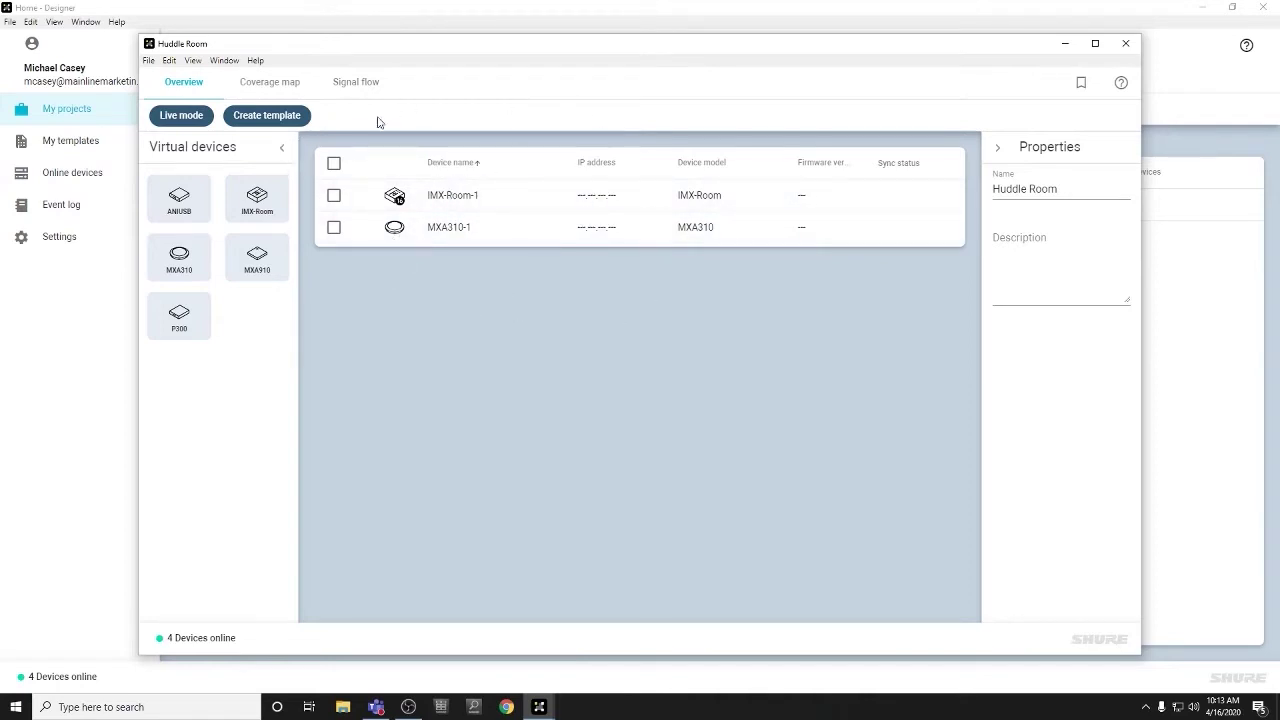
Step: View the room's coverage map, and place the MXA310 and IMX-Room side by side in the signal flow
left_click(260, 88)
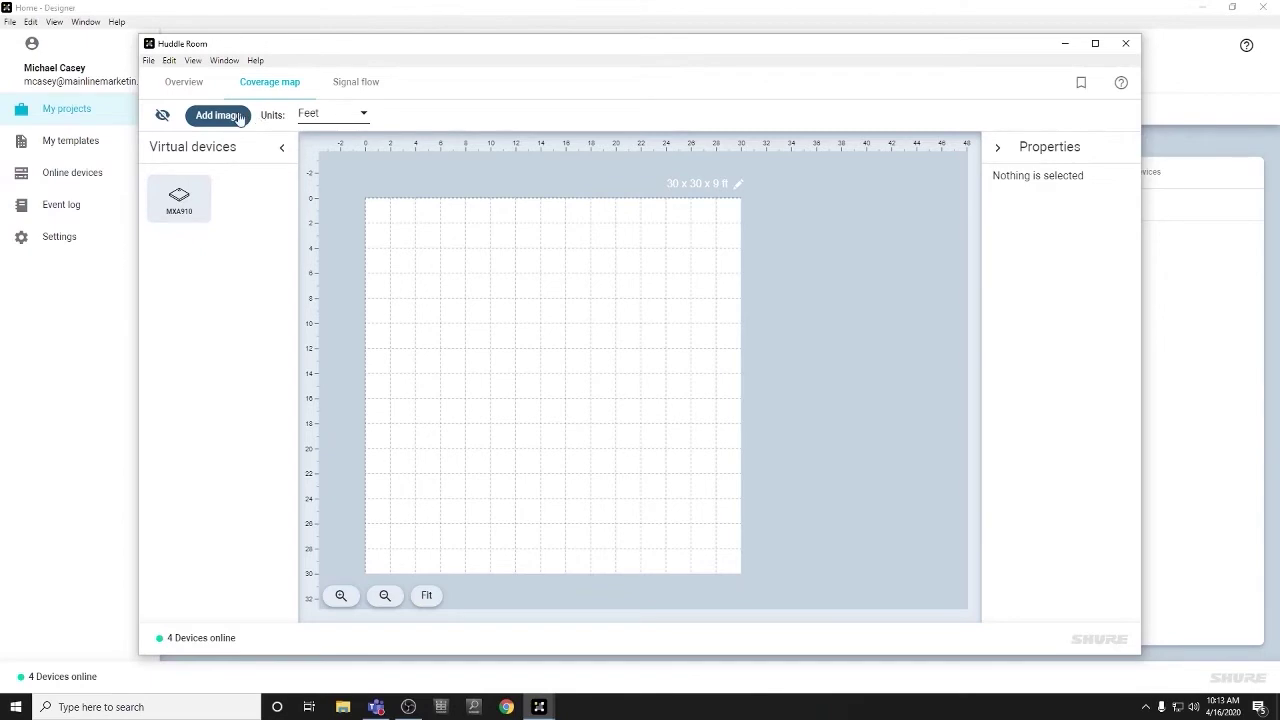
left_click(354, 88)
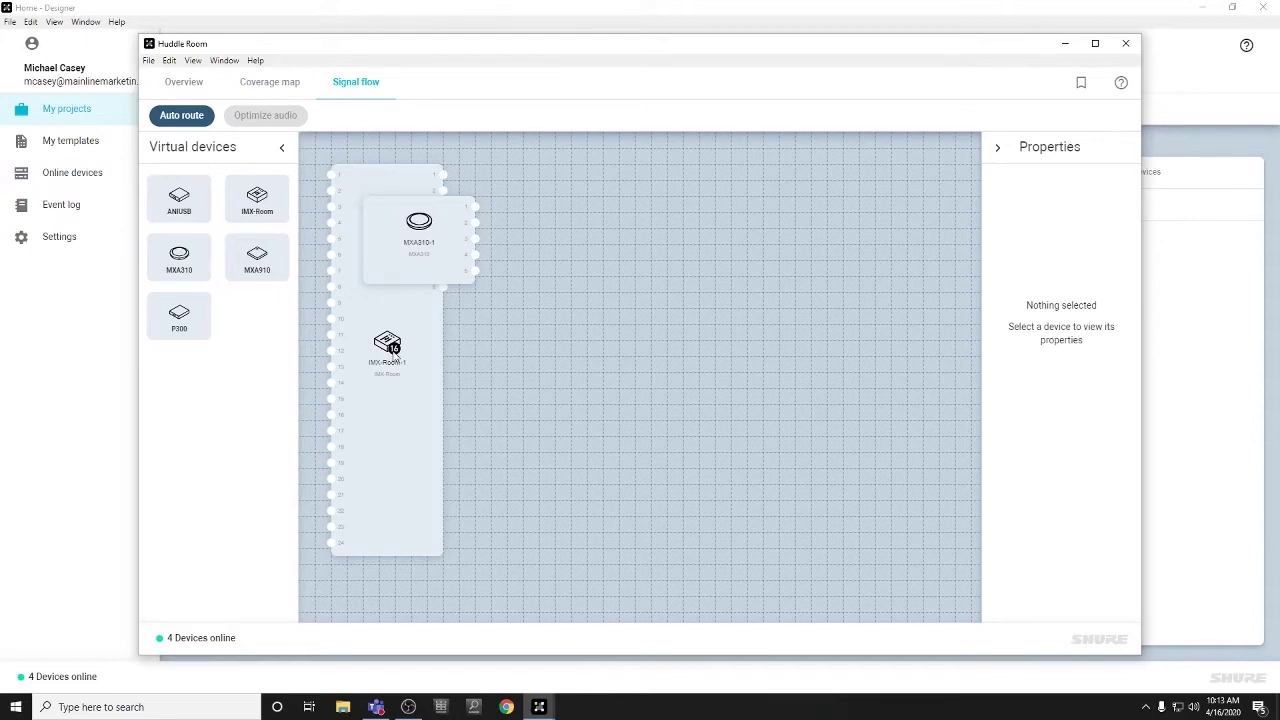
left_click_drag(392, 345, 577, 375)
left_click_drag(403, 237, 410, 212)
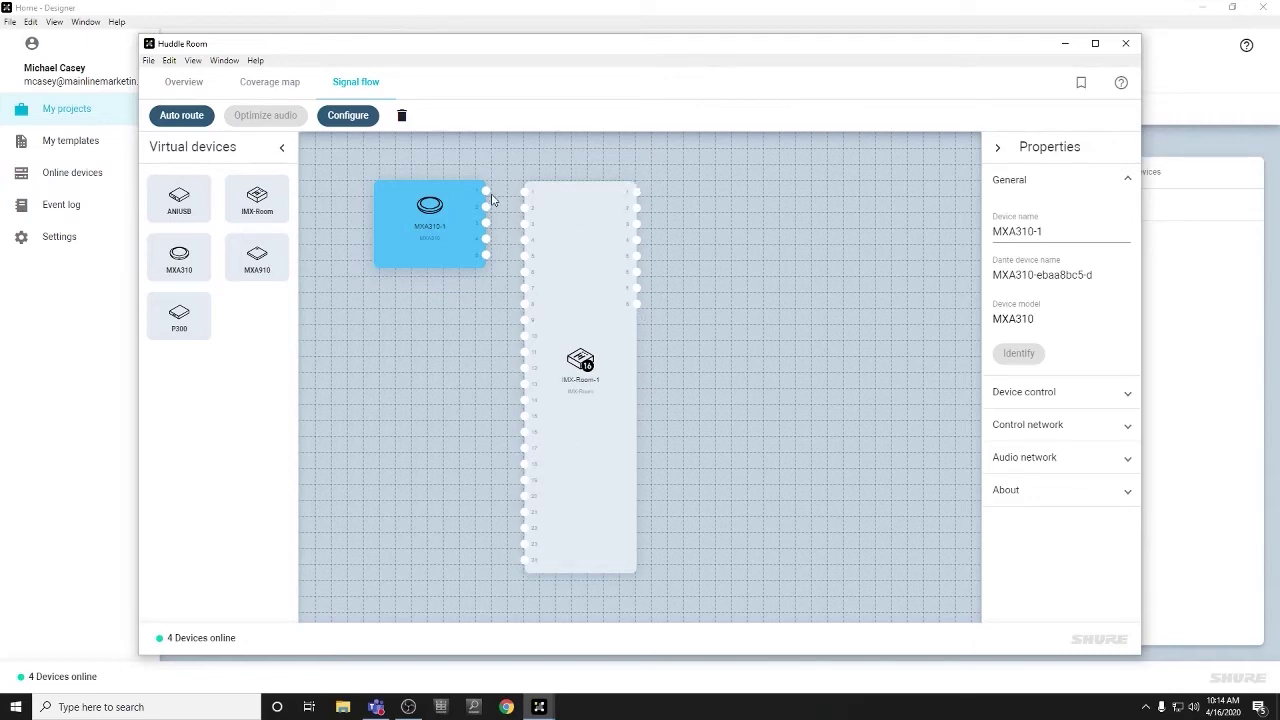
Step: Route MXA310 outputs 1 and 2 manually to IMX-Room inputs 1 and 2, and delete both routes
left_click_drag(485, 190, 526, 208)
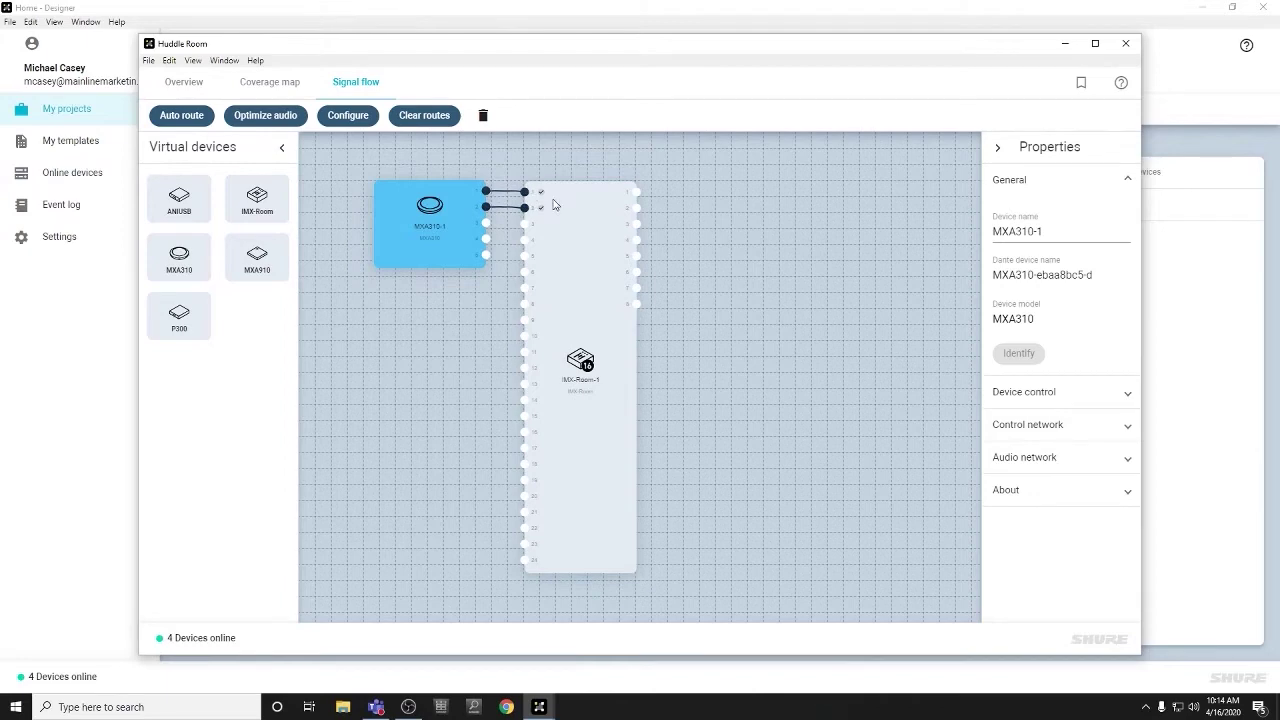
left_click(514, 219)
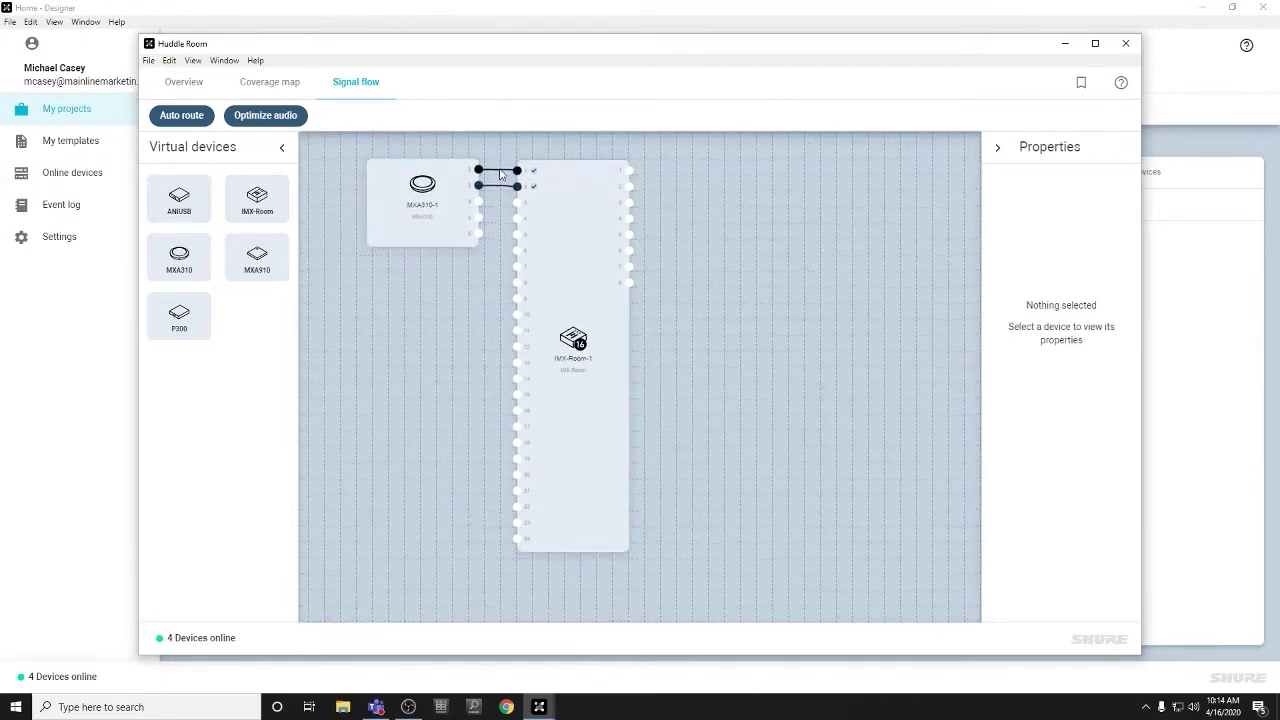
left_click(501, 172)
key("Delete")
key("Delete")
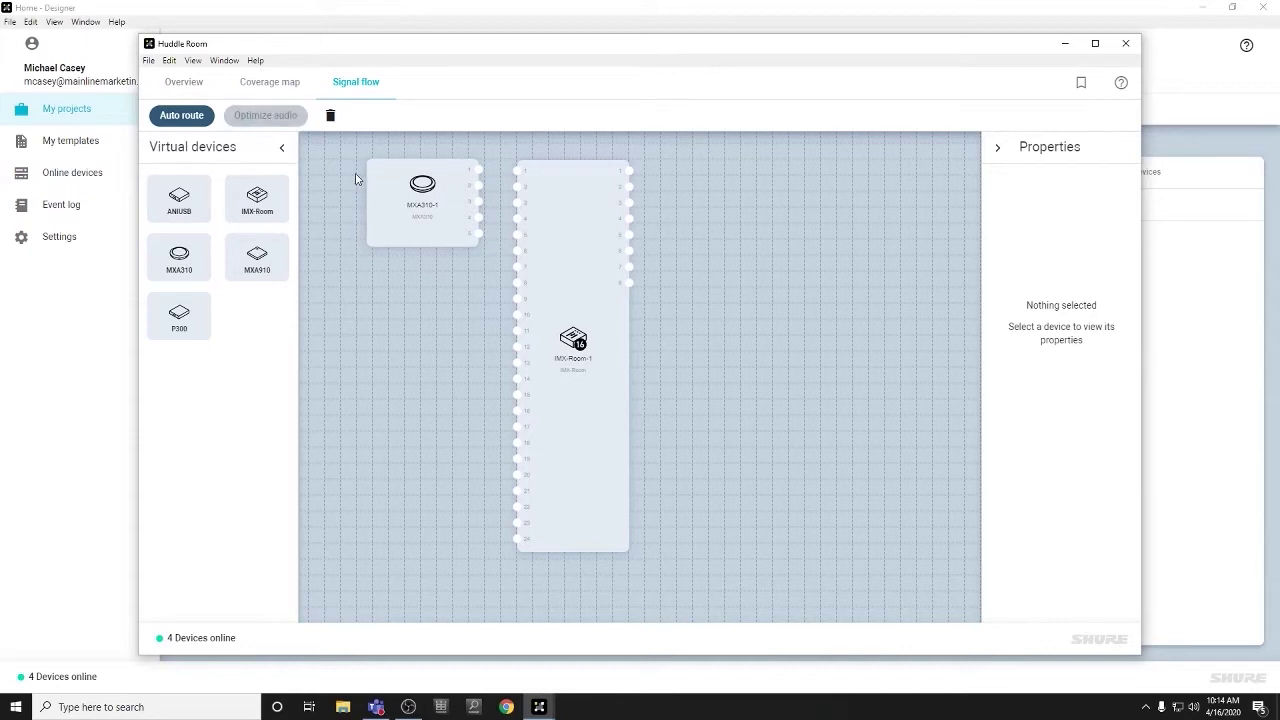
Step: Auto-route the audio channels with MXA310-1 as microphone and IMX-Room-1 as processor, and close the Auto Route dialog
left_click(168, 118)
left_click_drag(611, 288, 790, 198)
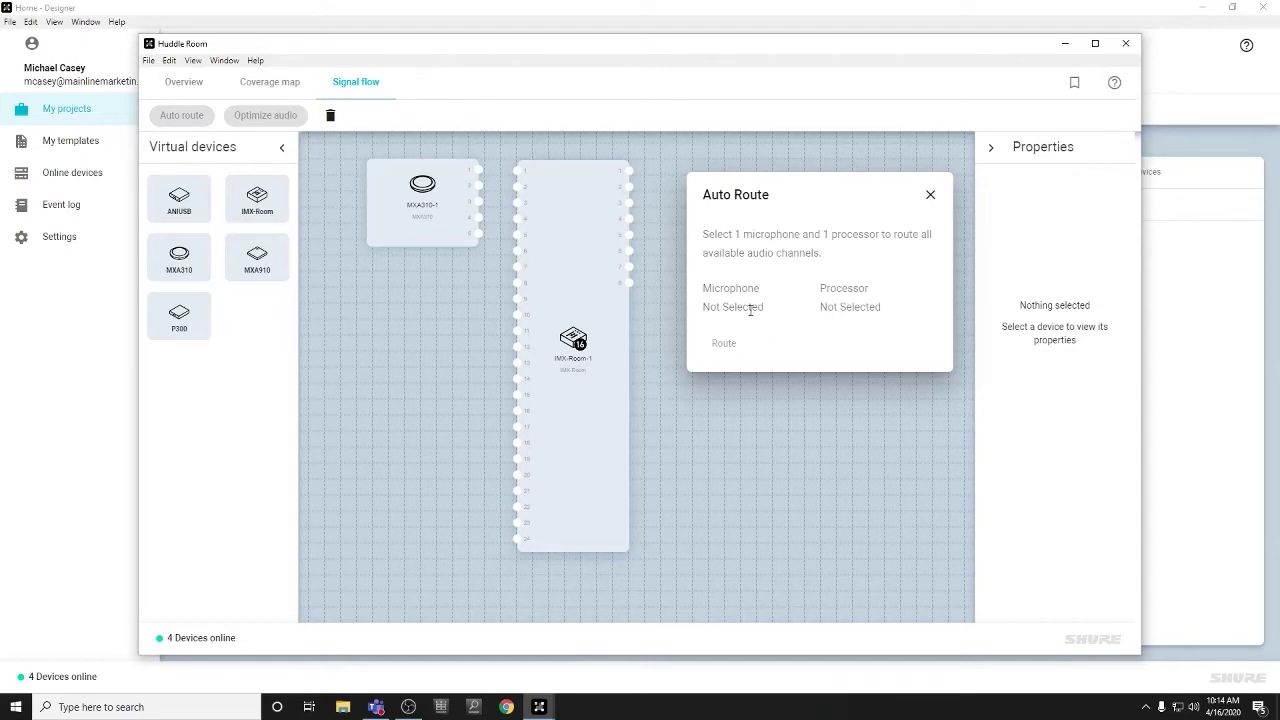
left_click(402, 212)
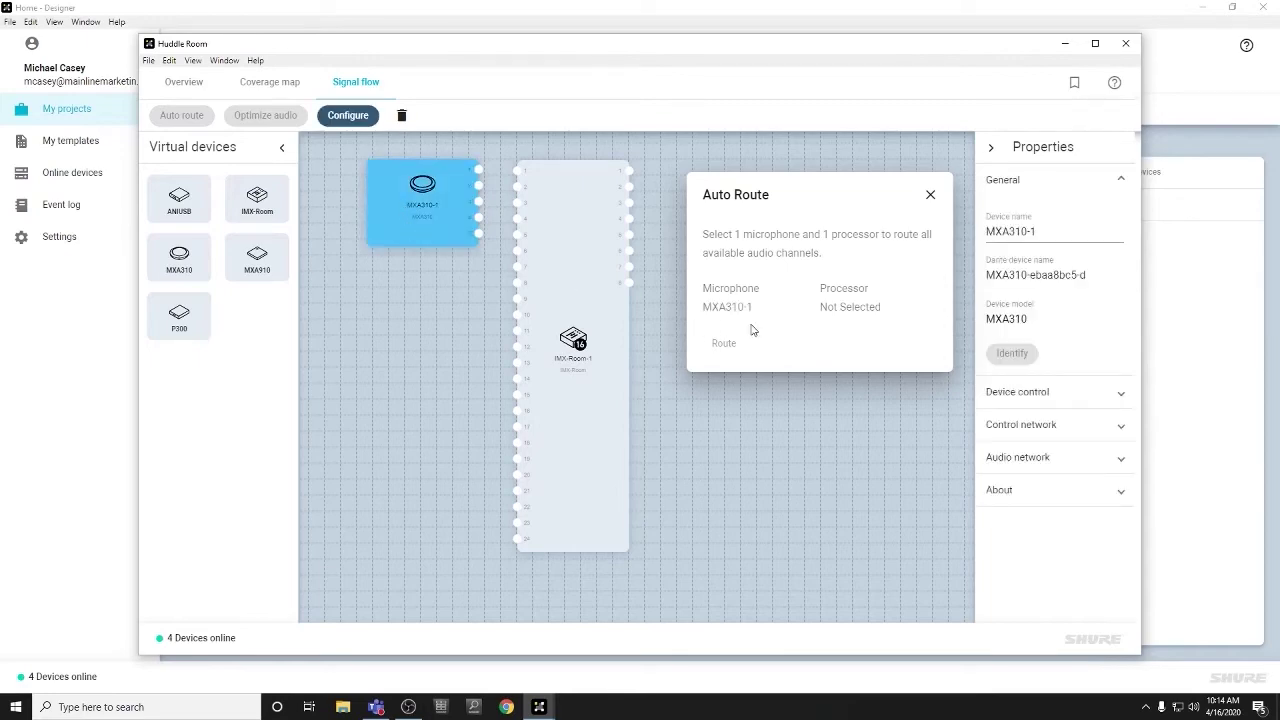
left_click(559, 266)
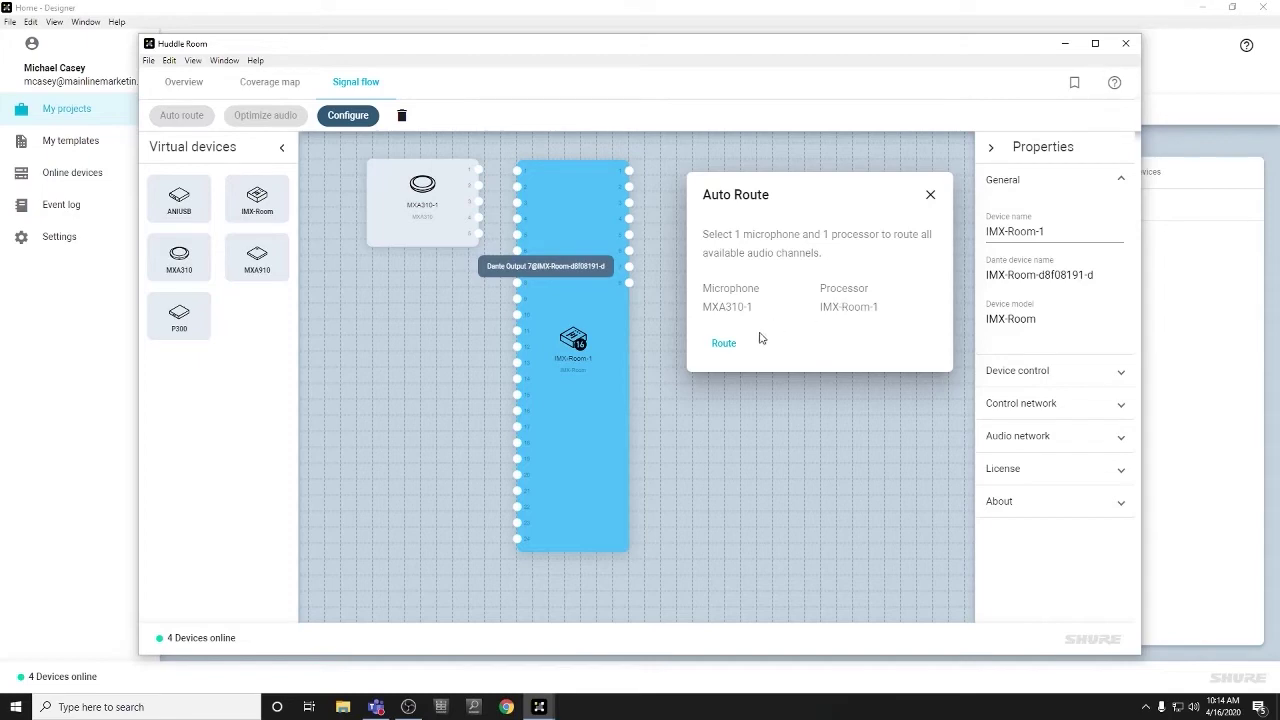
left_click(722, 344)
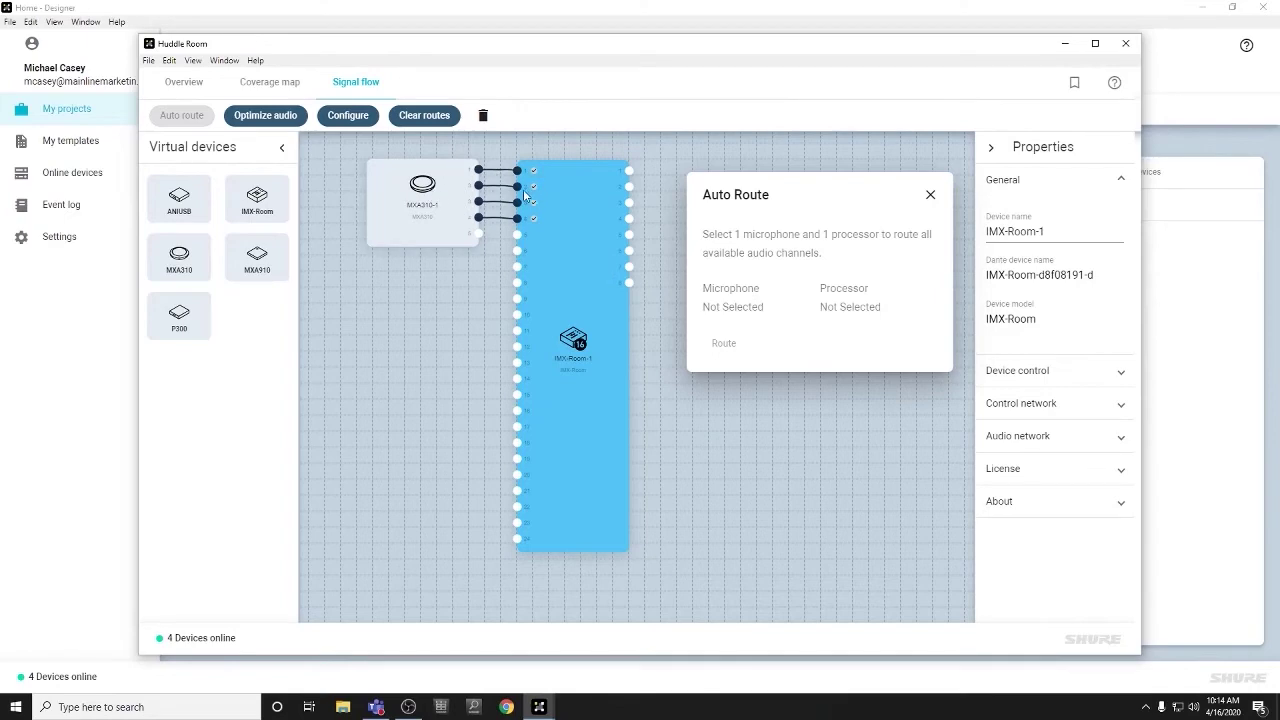
left_click(930, 196)
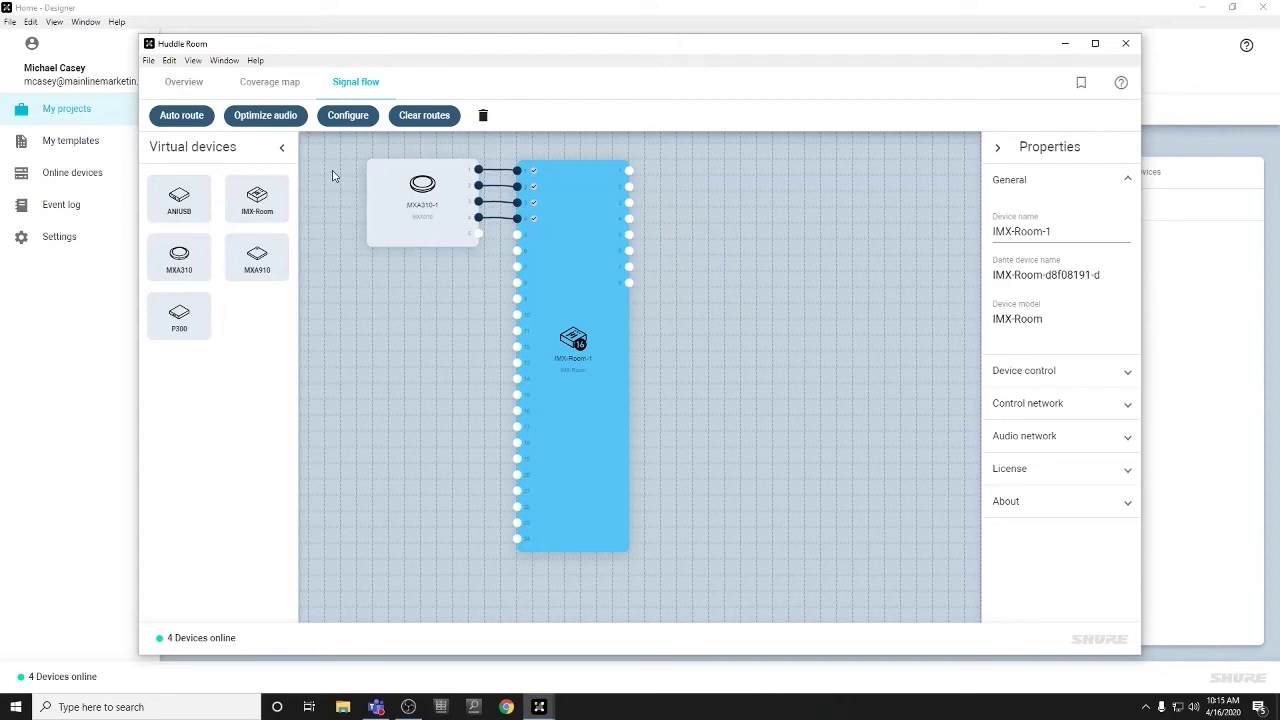
Step: Optimize the audio for the routed devices after reviewing the help list of changed settings
left_click(265, 116)
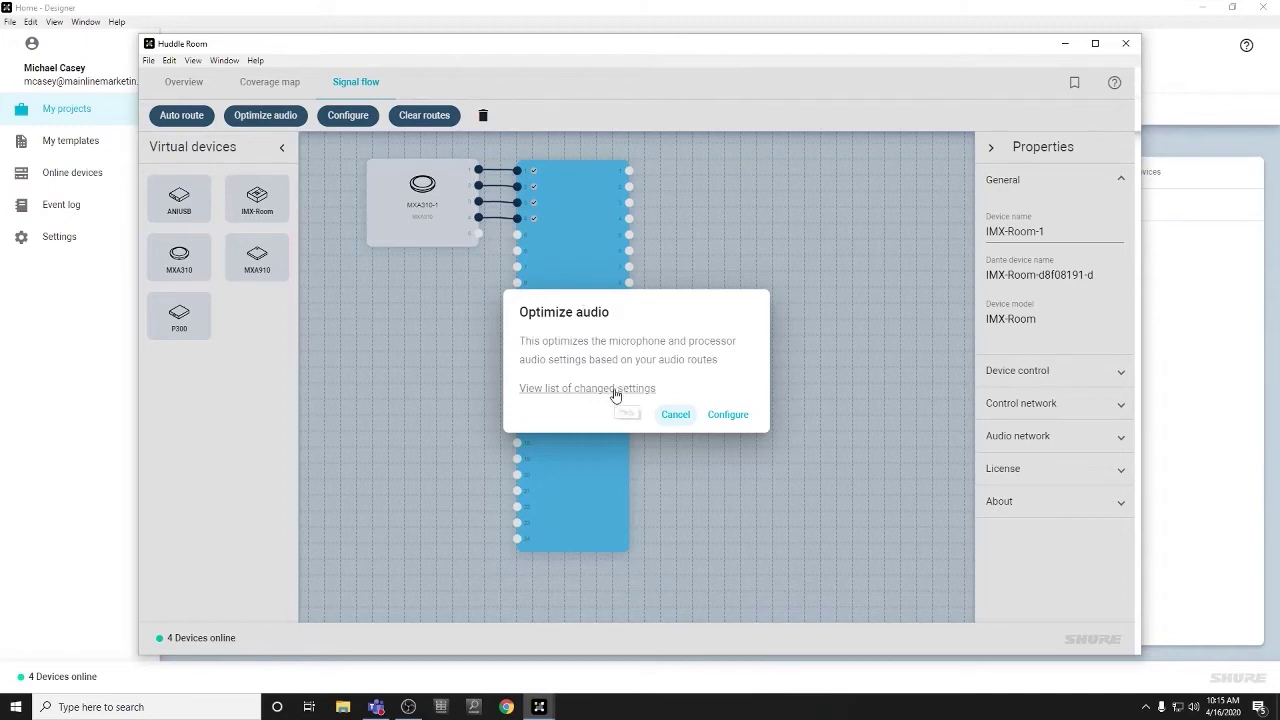
left_click(558, 390)
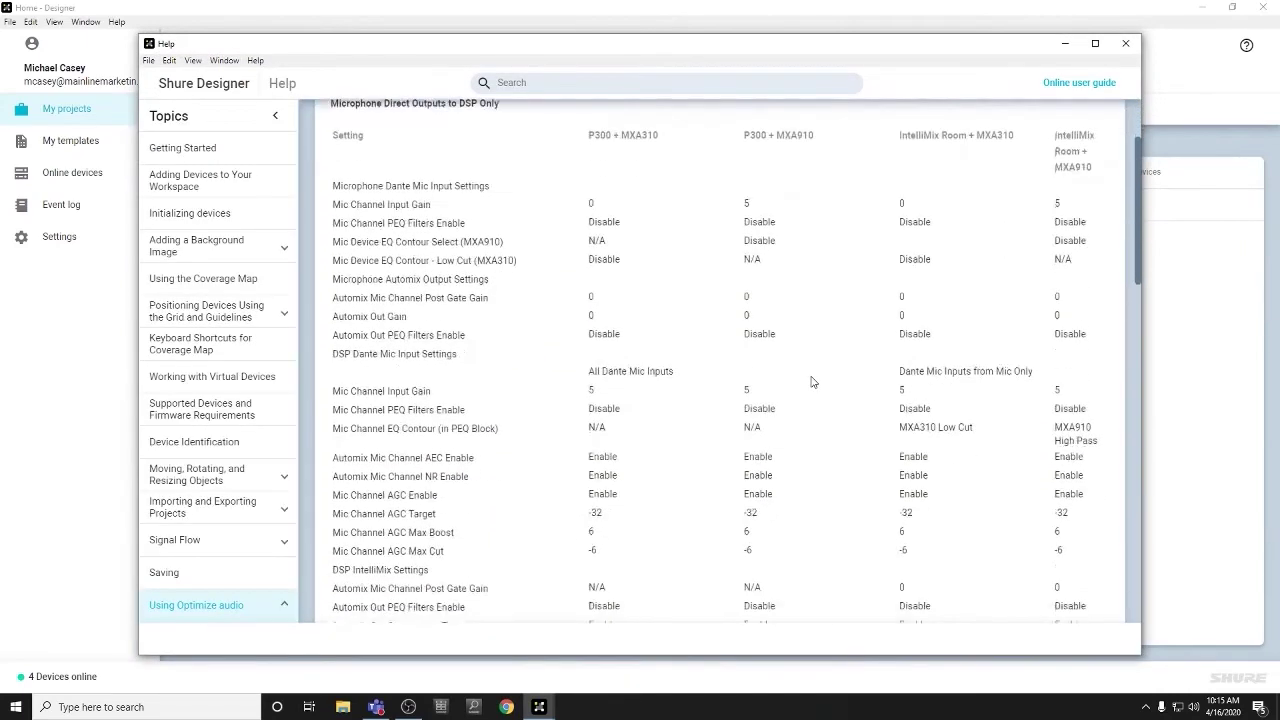
scroll(938, 355, "down", 4)
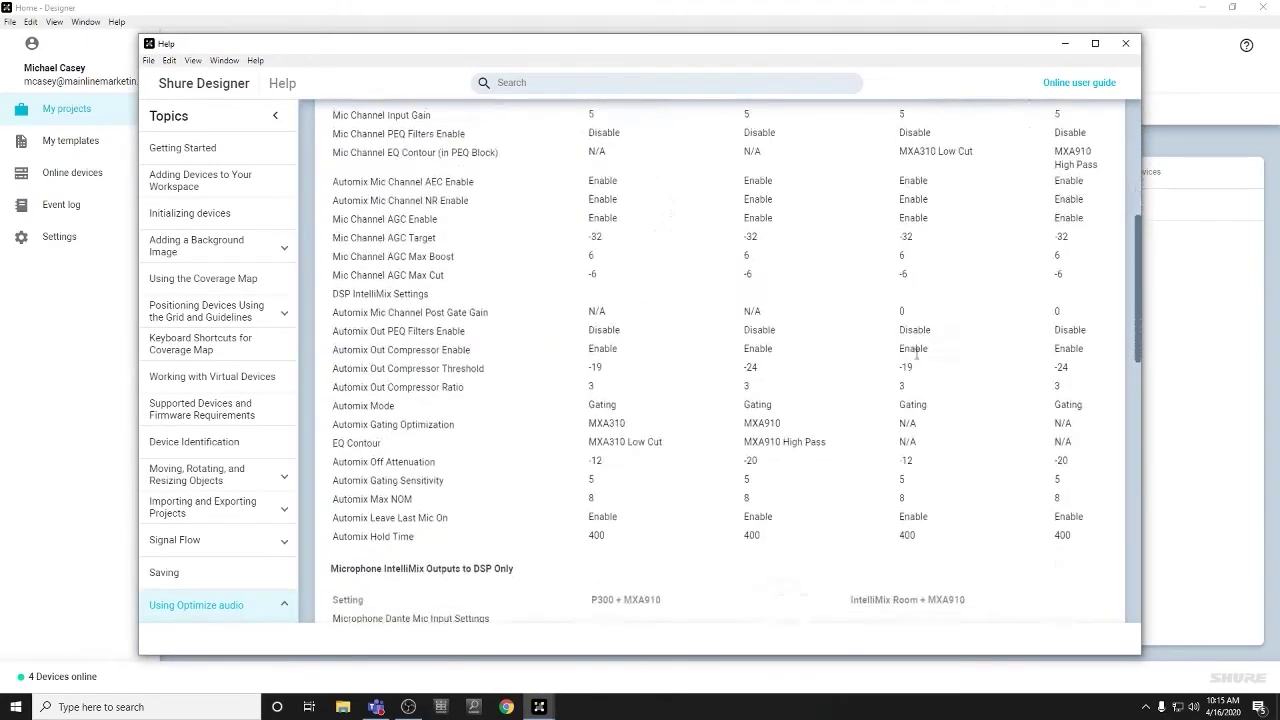
scroll(913, 358, "up", 4)
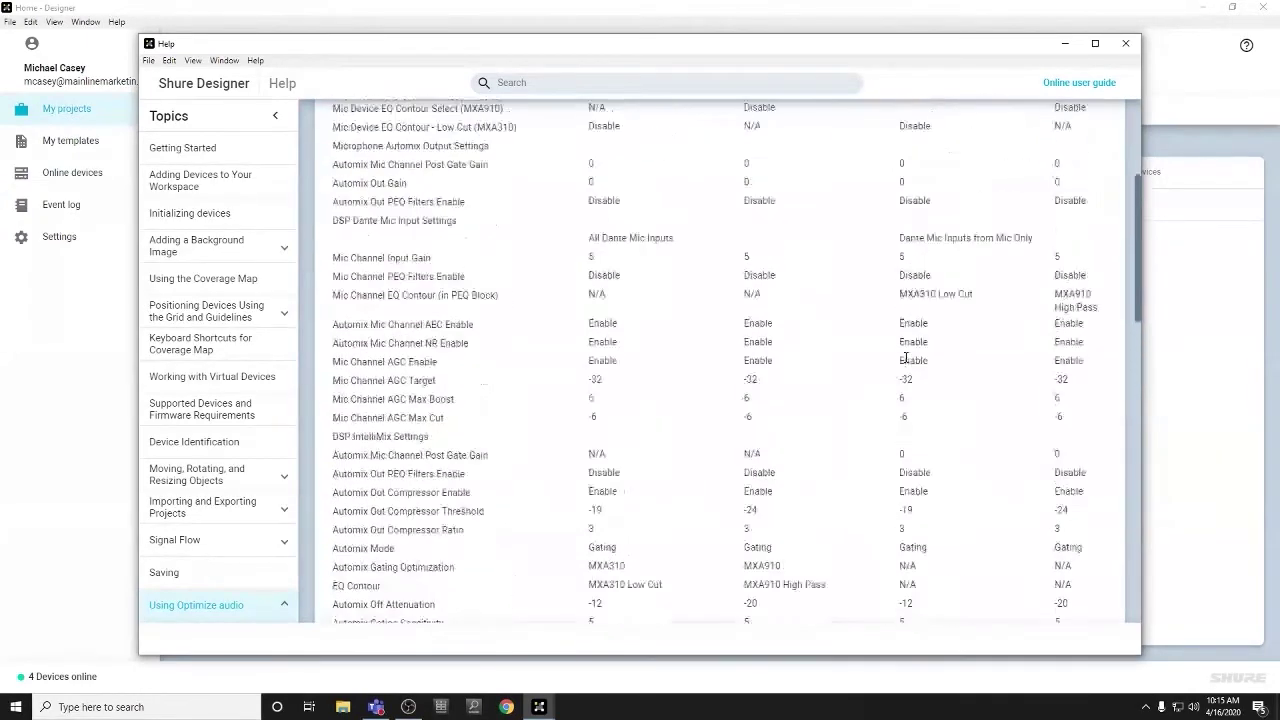
left_click(1125, 43)
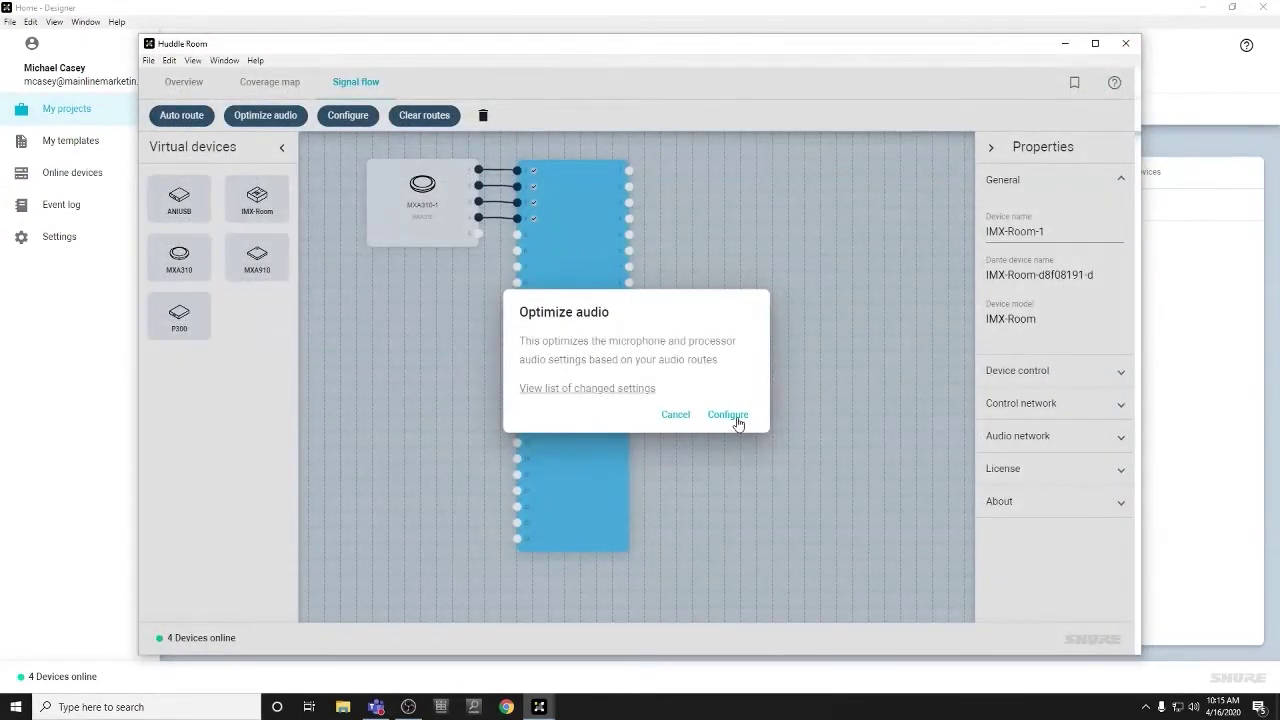
left_click(729, 416)
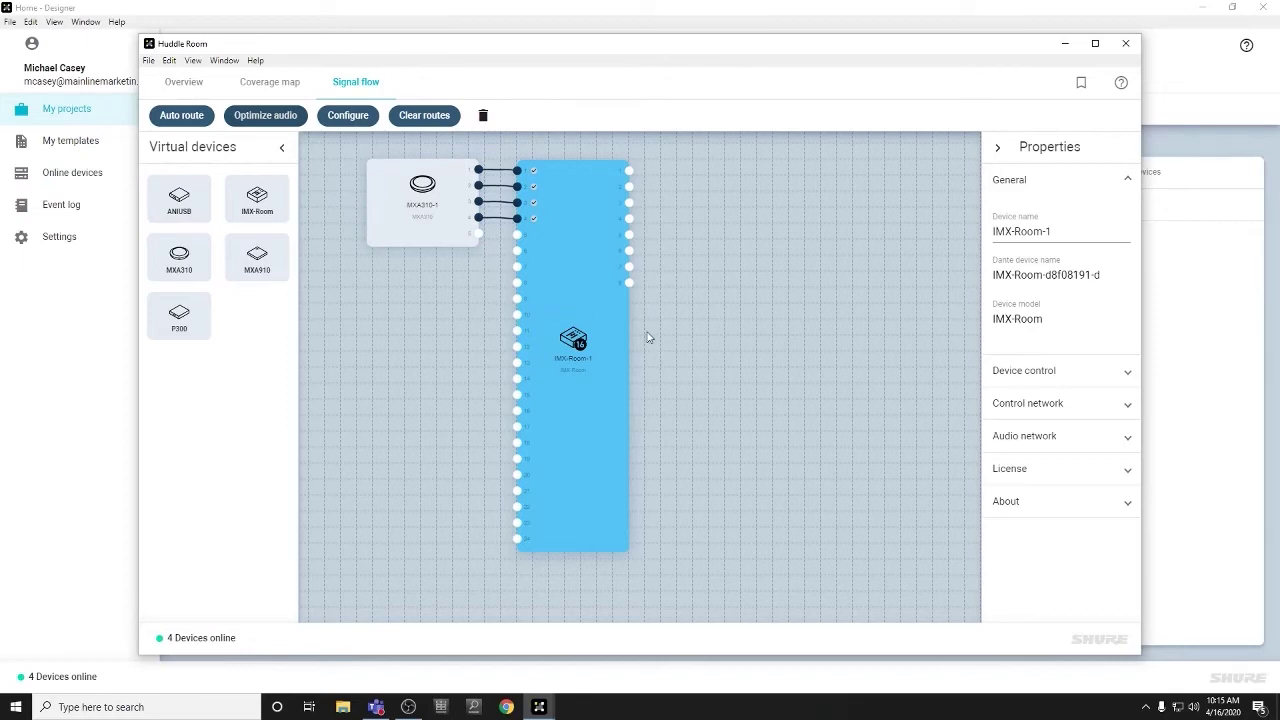
Step: Open the MXA310-1 configuration and set channel 1's polar pattern to Cardioid
left_click(424, 222)
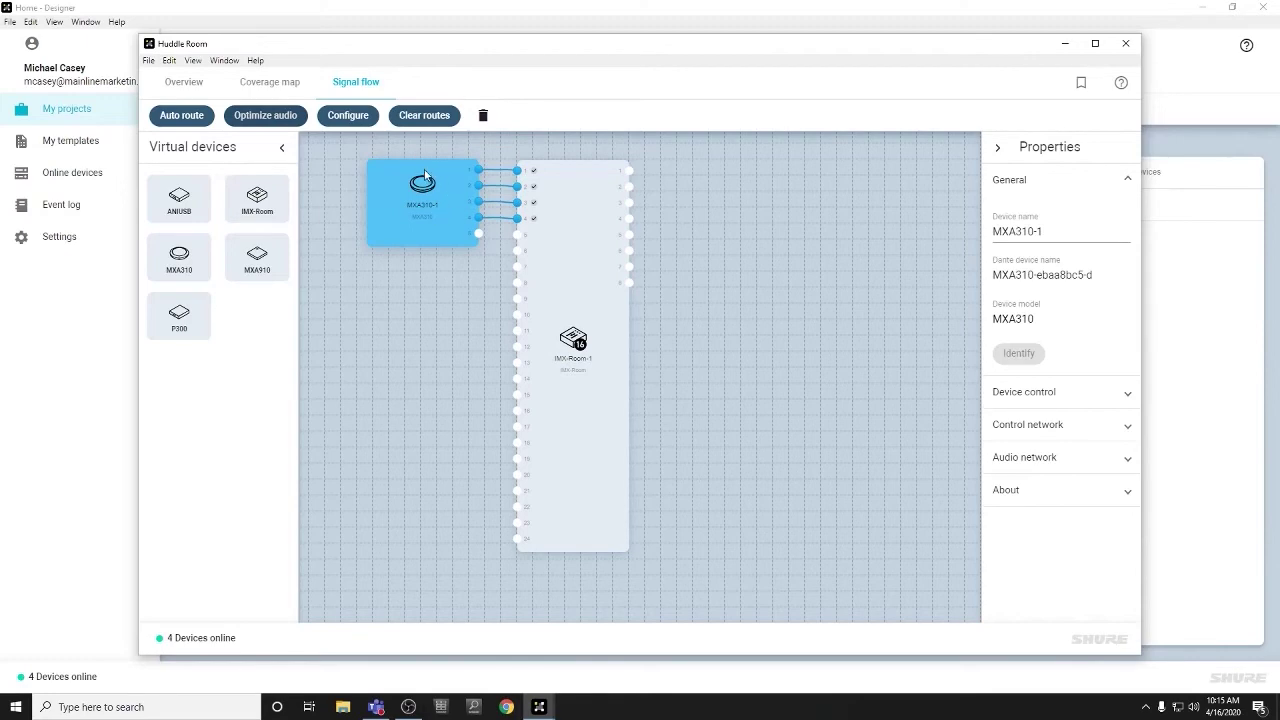
left_click(346, 115)
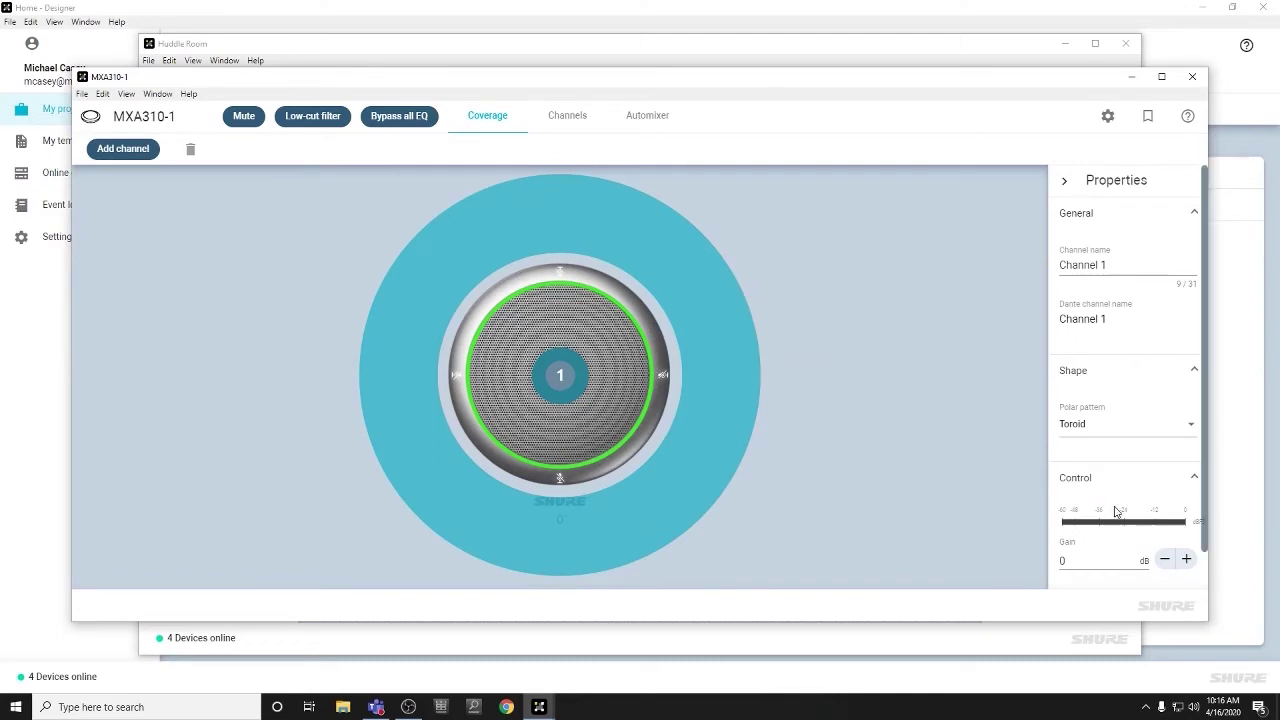
scroll(1115, 522, "down", 1)
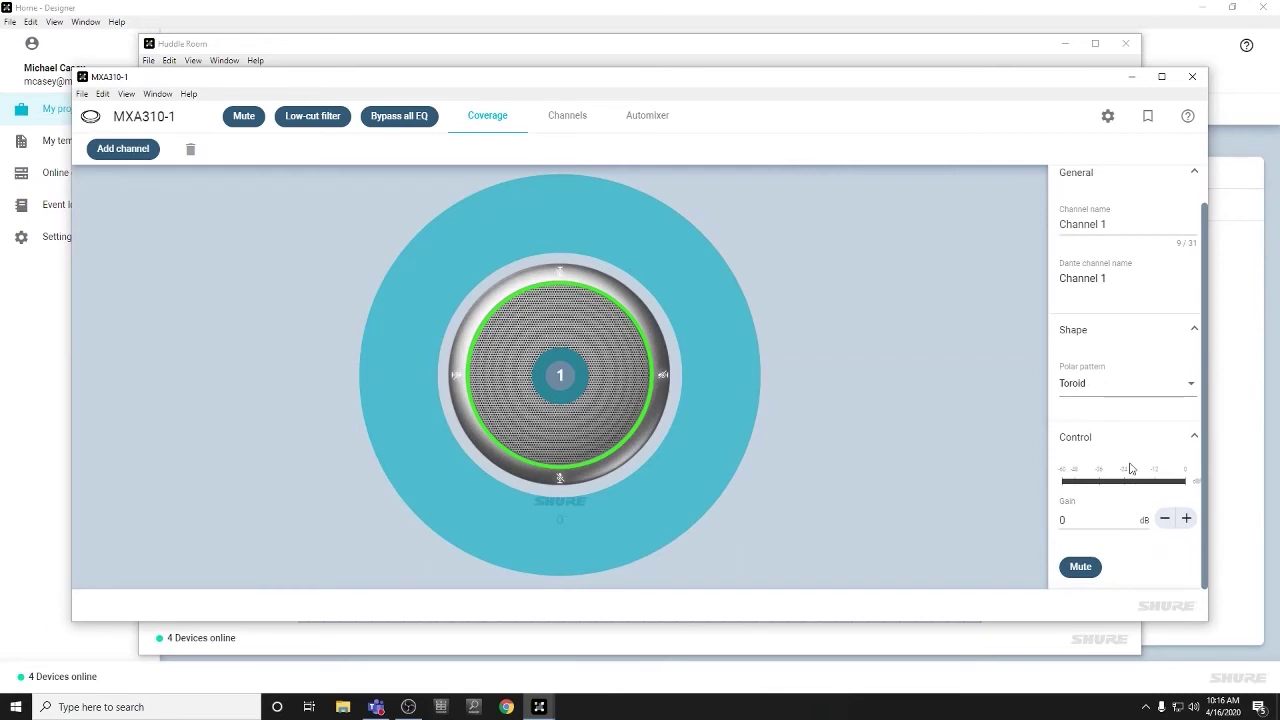
left_click(1095, 387)
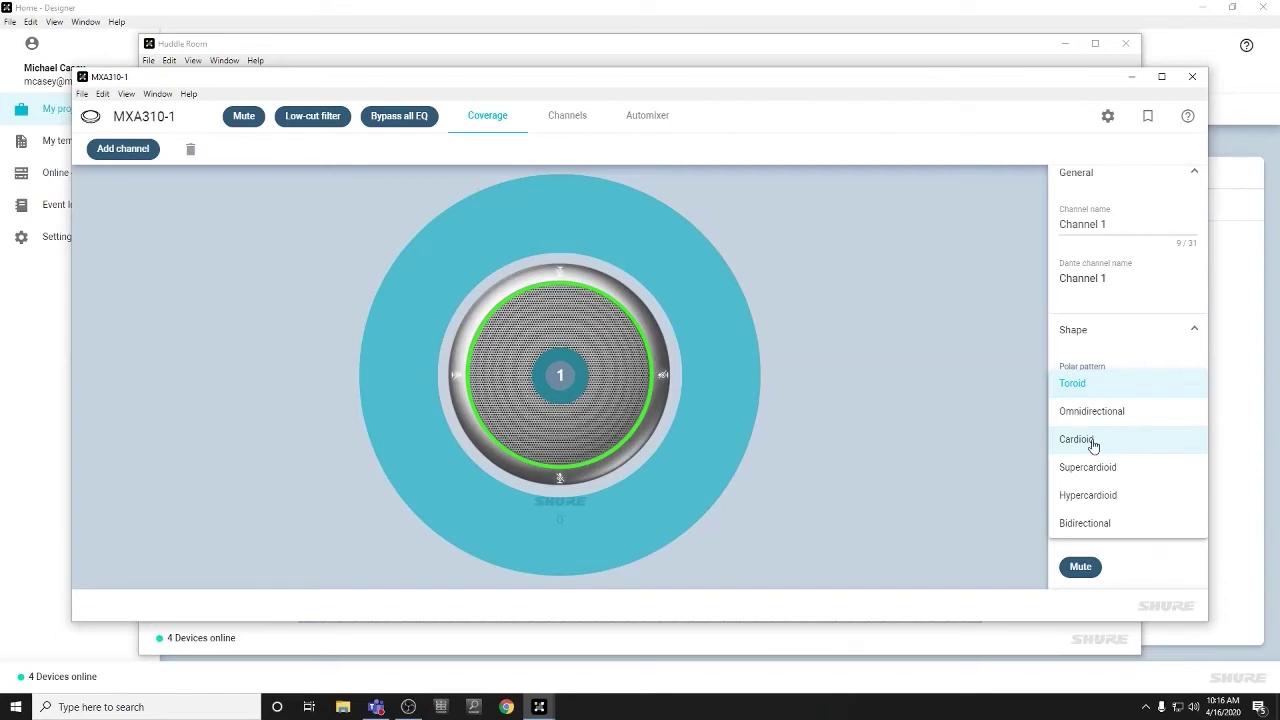
left_click(1093, 441)
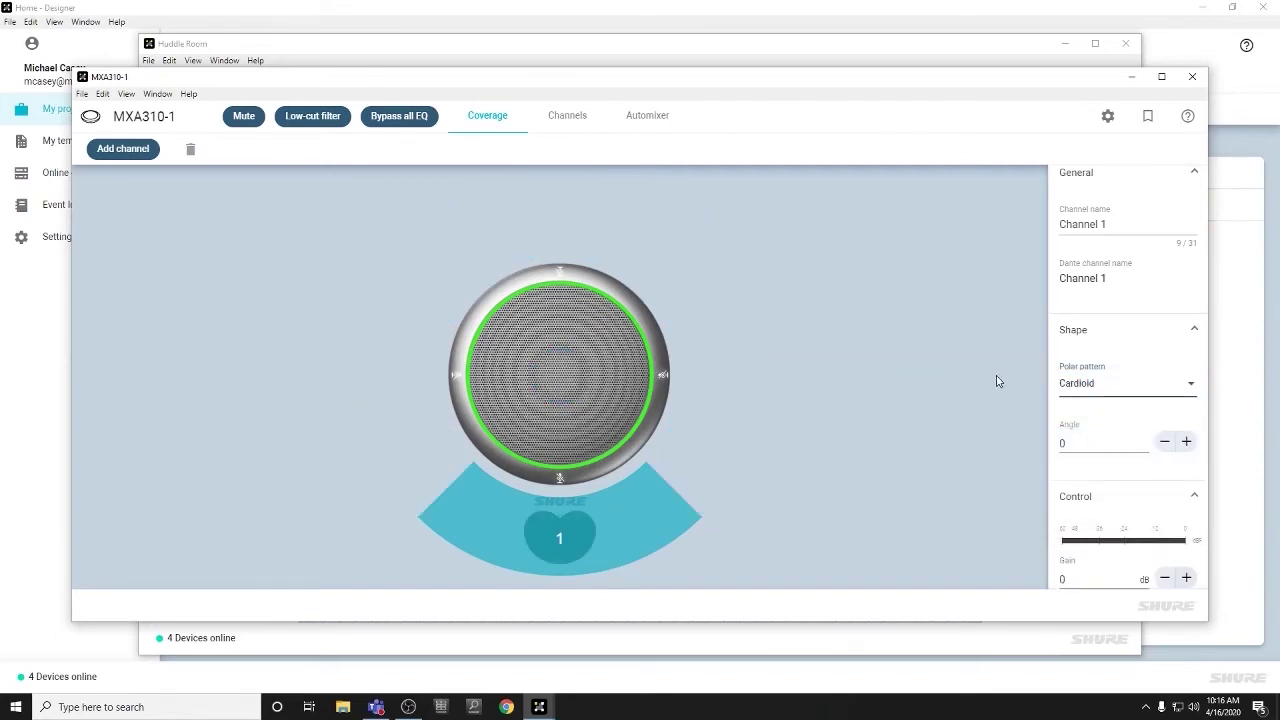
Step: Add channels 2, 3 and 4 to the MXA310 coverage and select channel 4
left_click(118, 152)
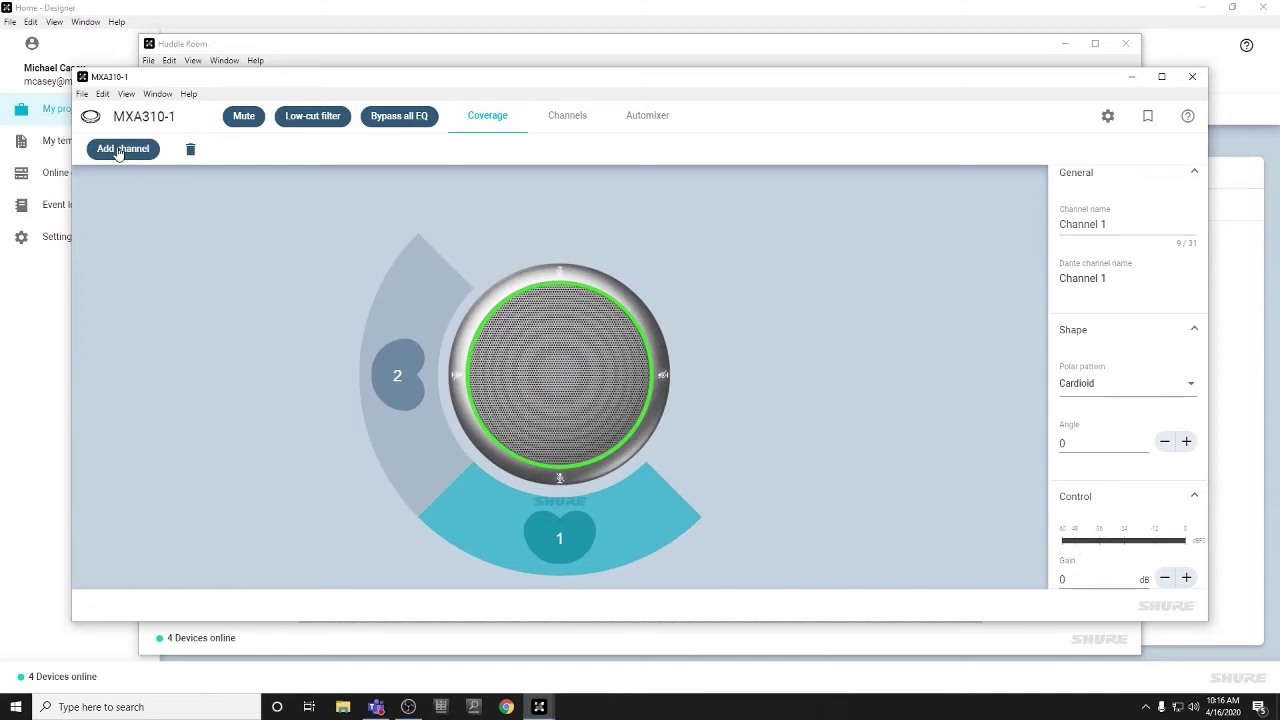
left_click(123, 155)
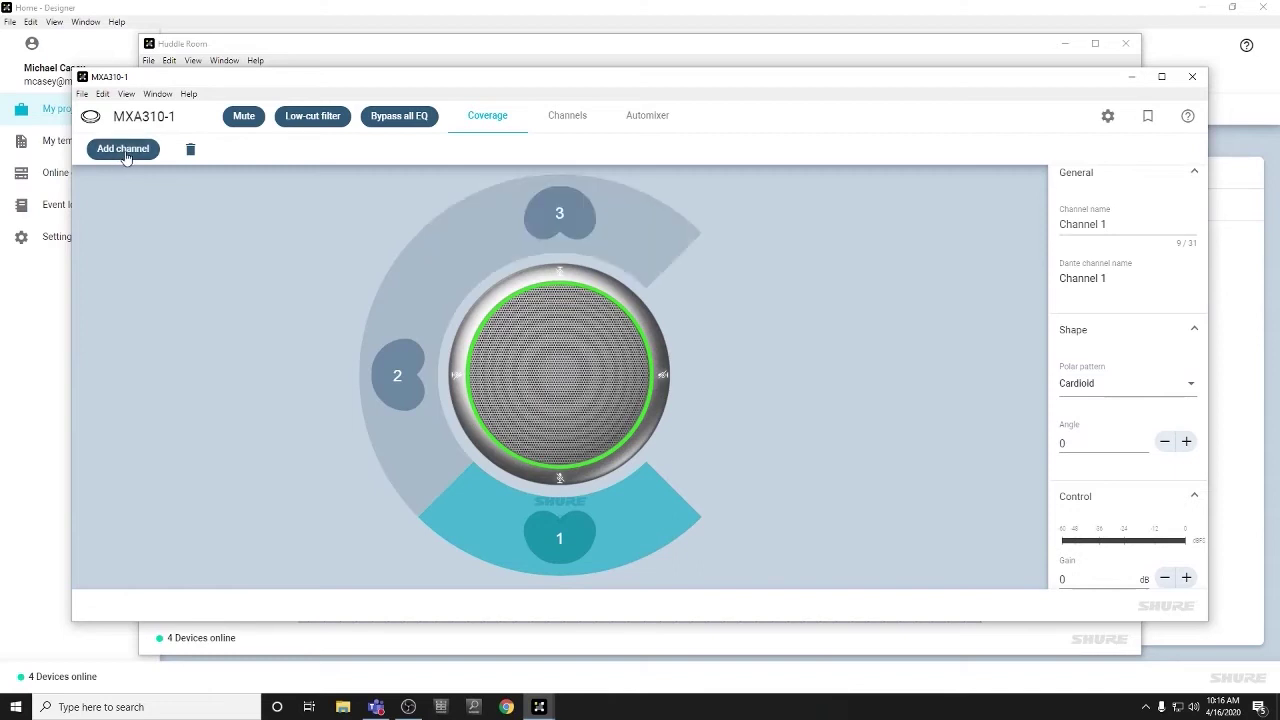
left_click(125, 157)
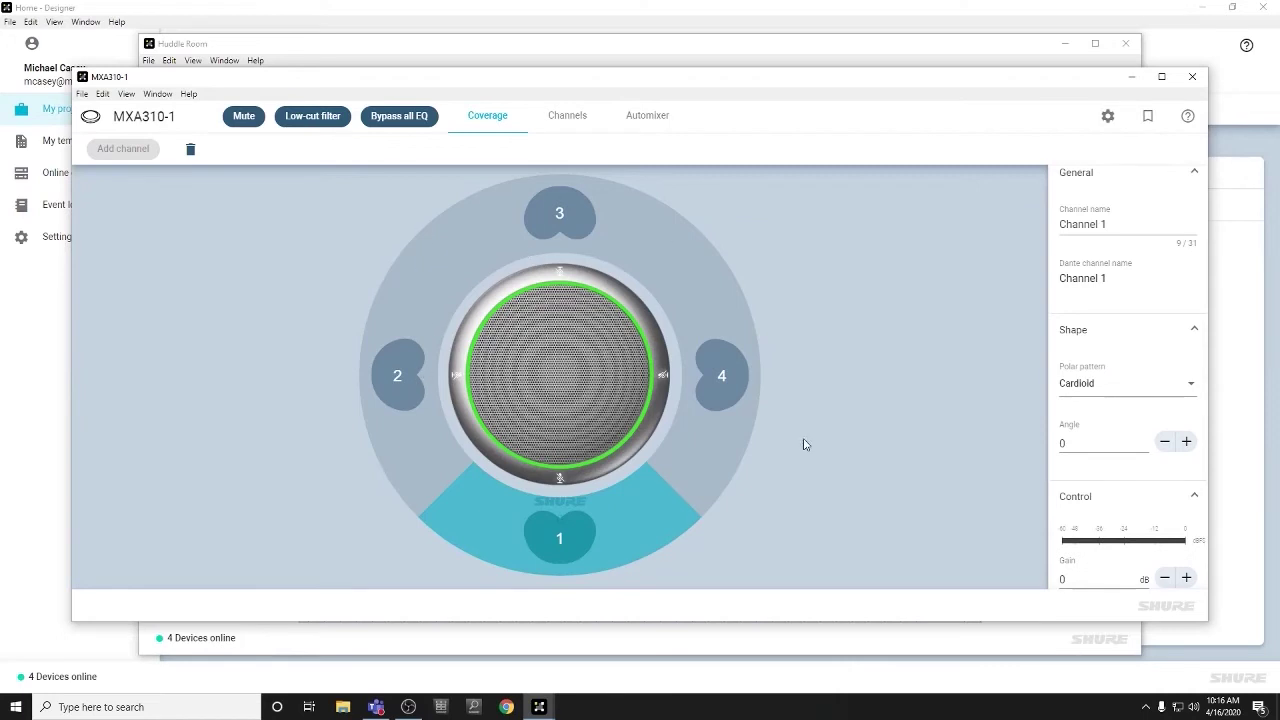
mouse_move(731, 375)
left_mouse_down()
mouse_move(739, 348)
mouse_move(703, 291)
mouse_move(731, 334)
mouse_move(748, 405)
mouse_move(746, 375)
left_mouse_up()
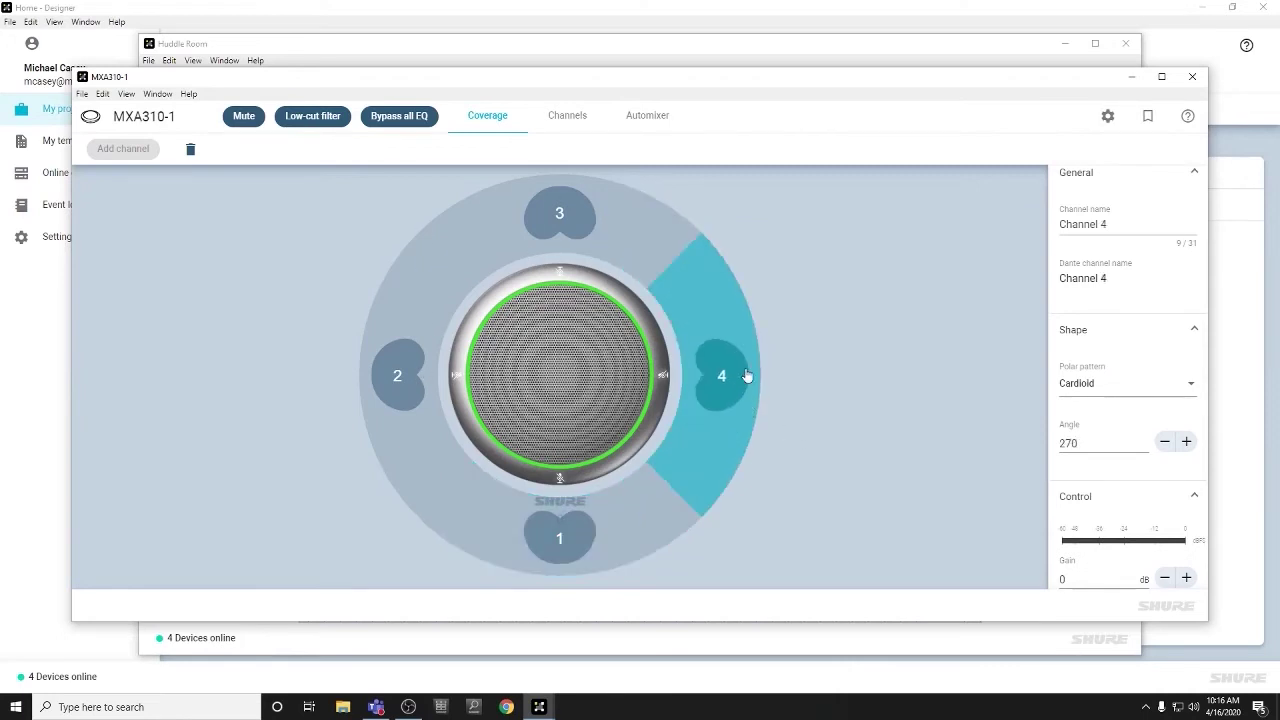
Step: Rotate channel 3's coverage angle to 150 degrees and return it to 180 degrees
mouse_move(561, 205)
left_mouse_down()
mouse_move(531, 186)
mouse_move(566, 200)
left_mouse_up()
scroll(1122, 397, "down", 1)
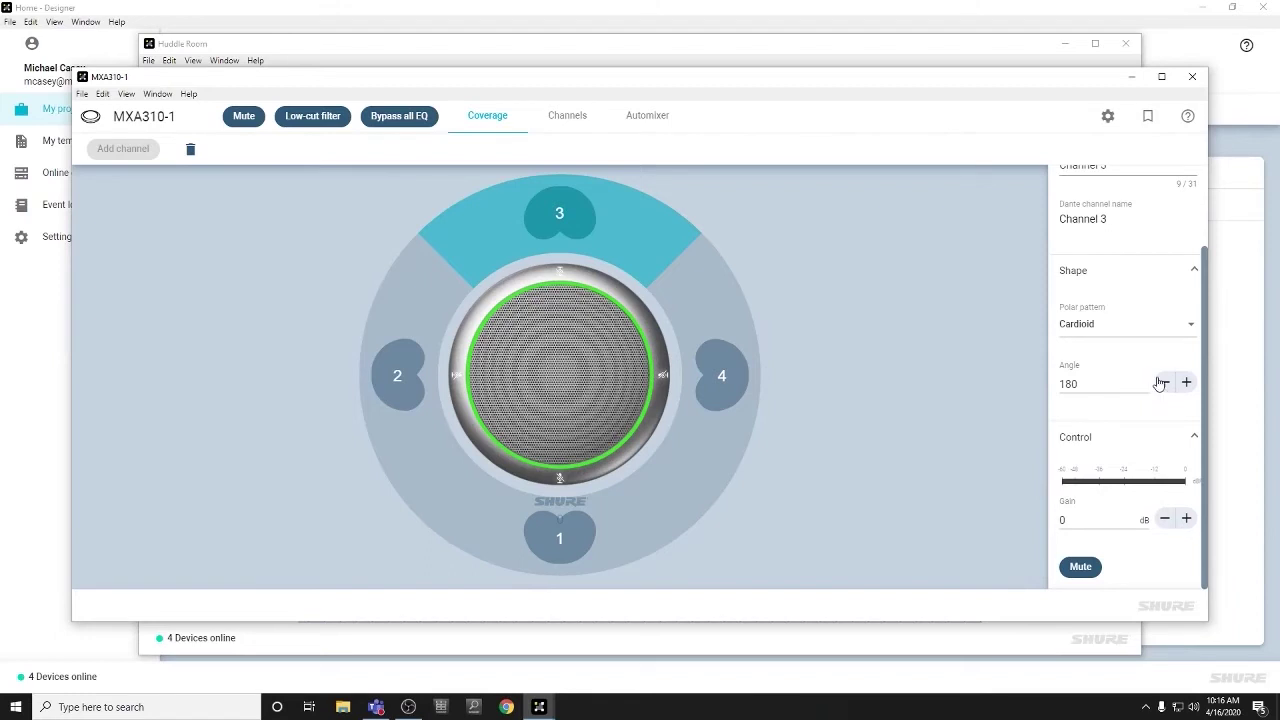
left_click(1162, 383)
left_click(1162, 383)
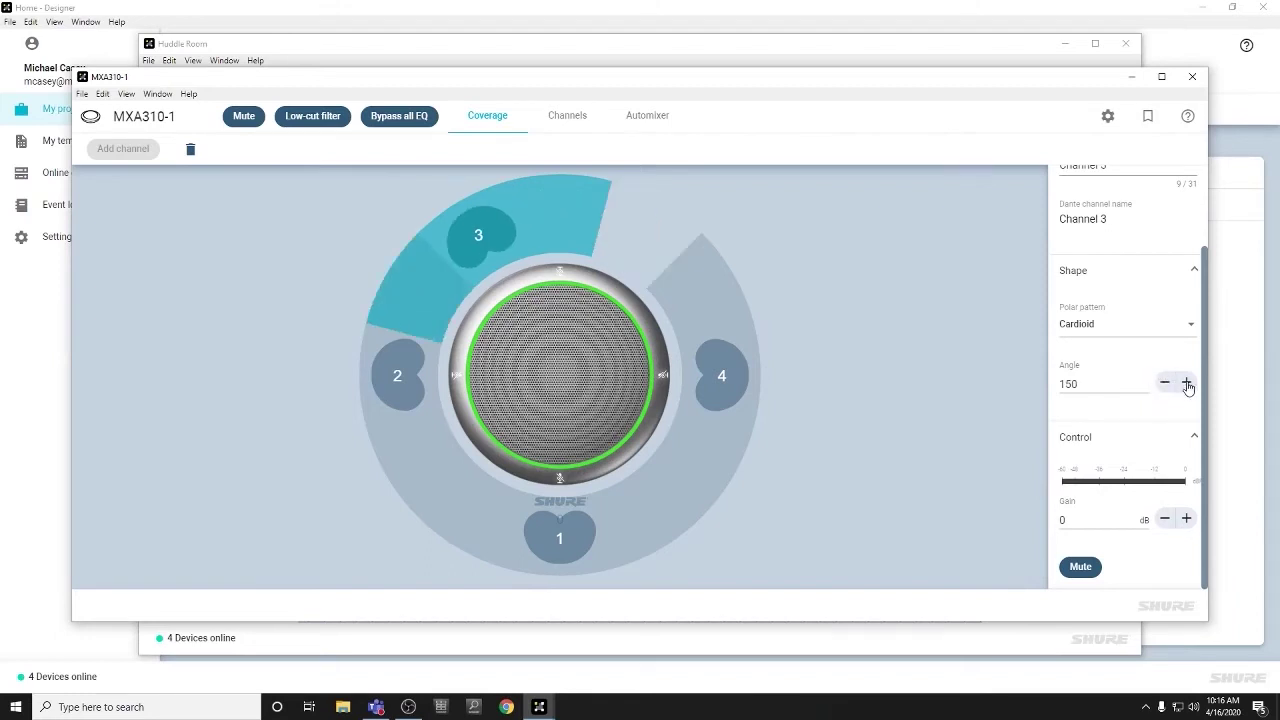
left_click(1187, 384)
left_click(1187, 384)
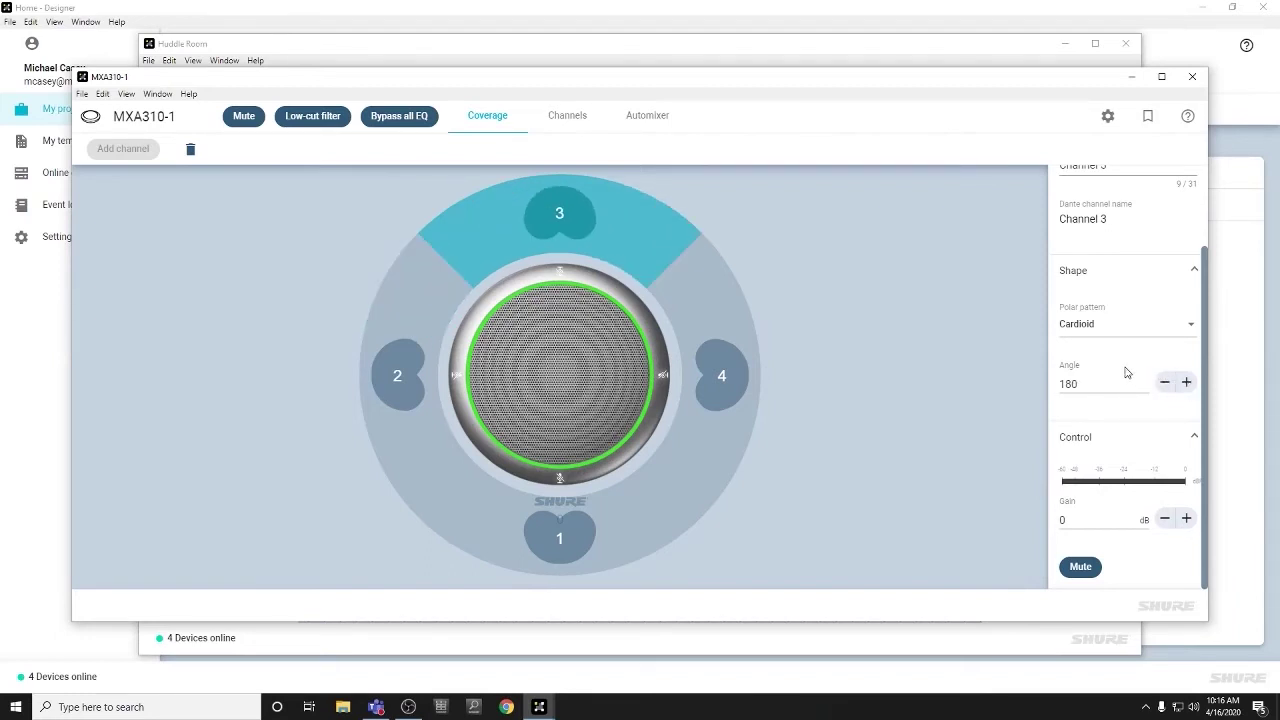
scroll(1125, 372, "up", 1)
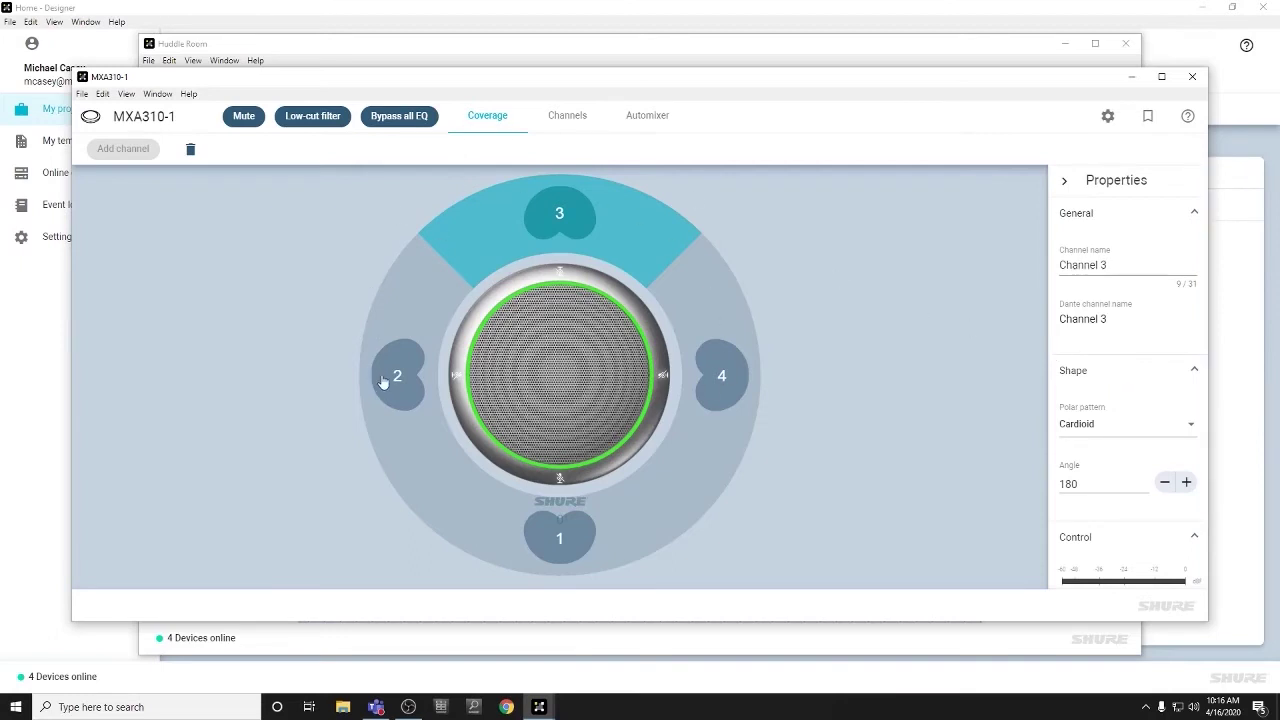
Step: Review the MXA310-1 channel strips and automixer settings, and close the microphone's configuration window
left_click(559, 120)
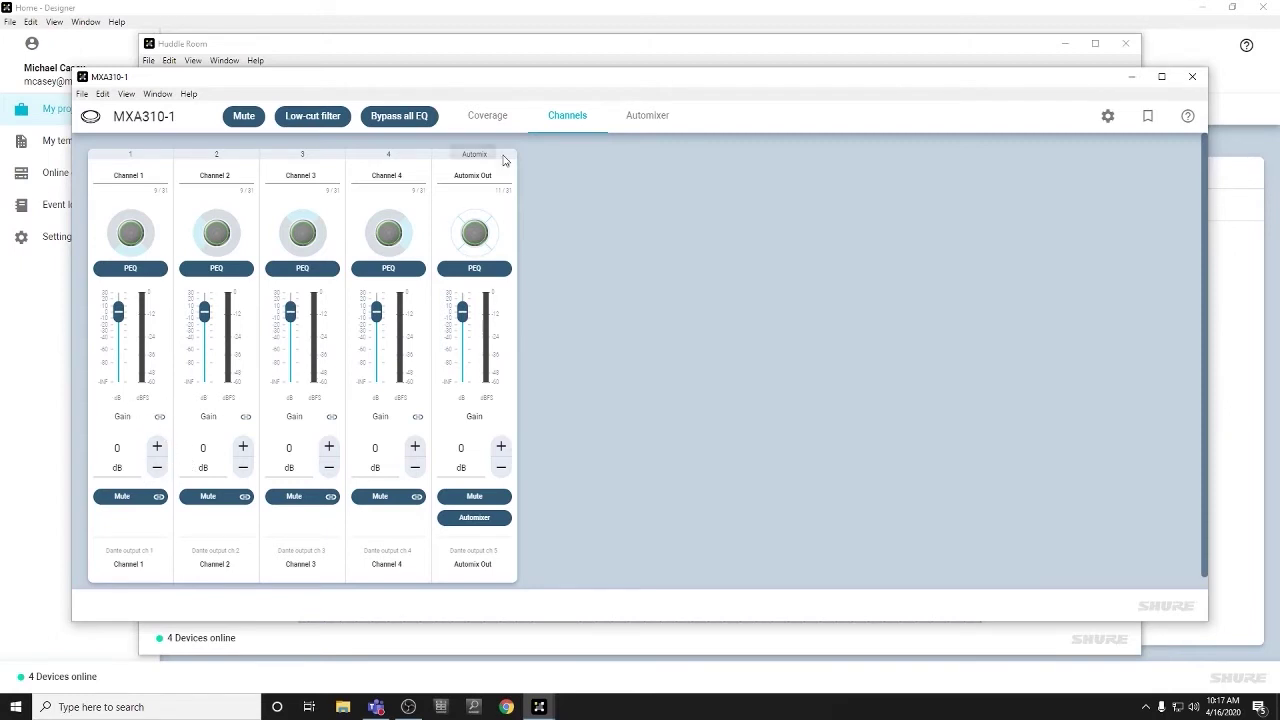
left_click(645, 120)
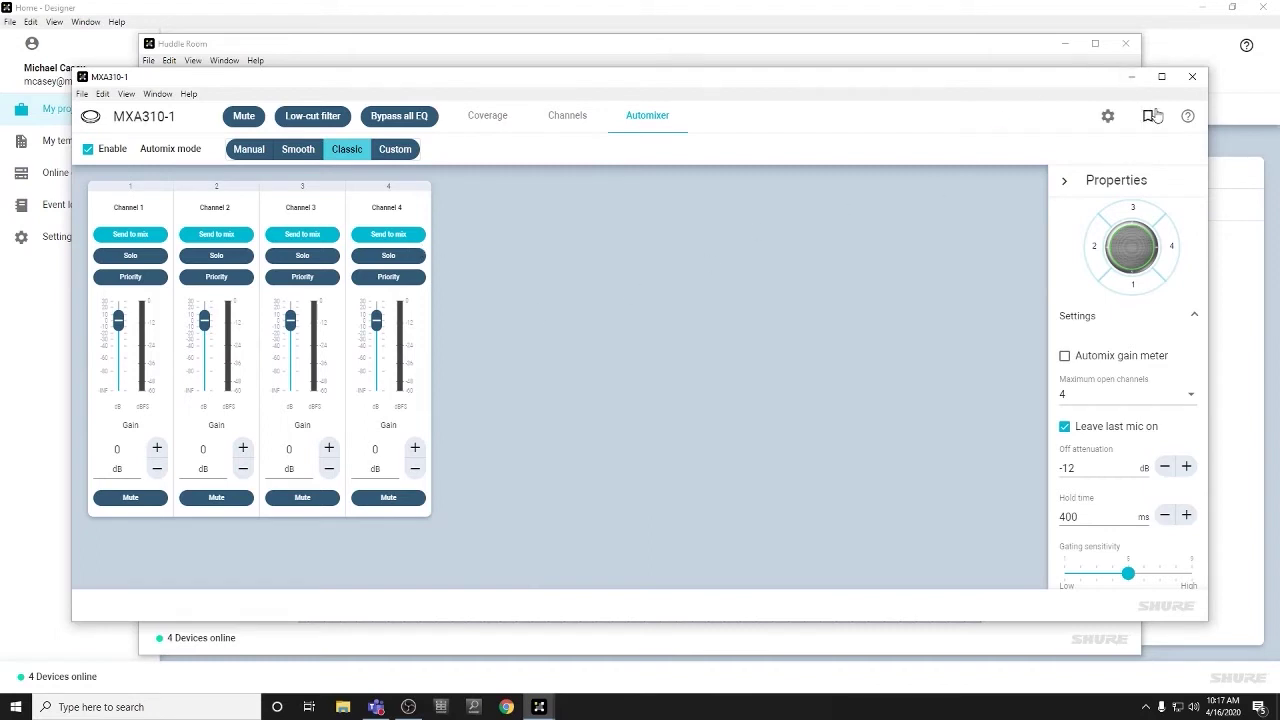
left_click(1193, 78)
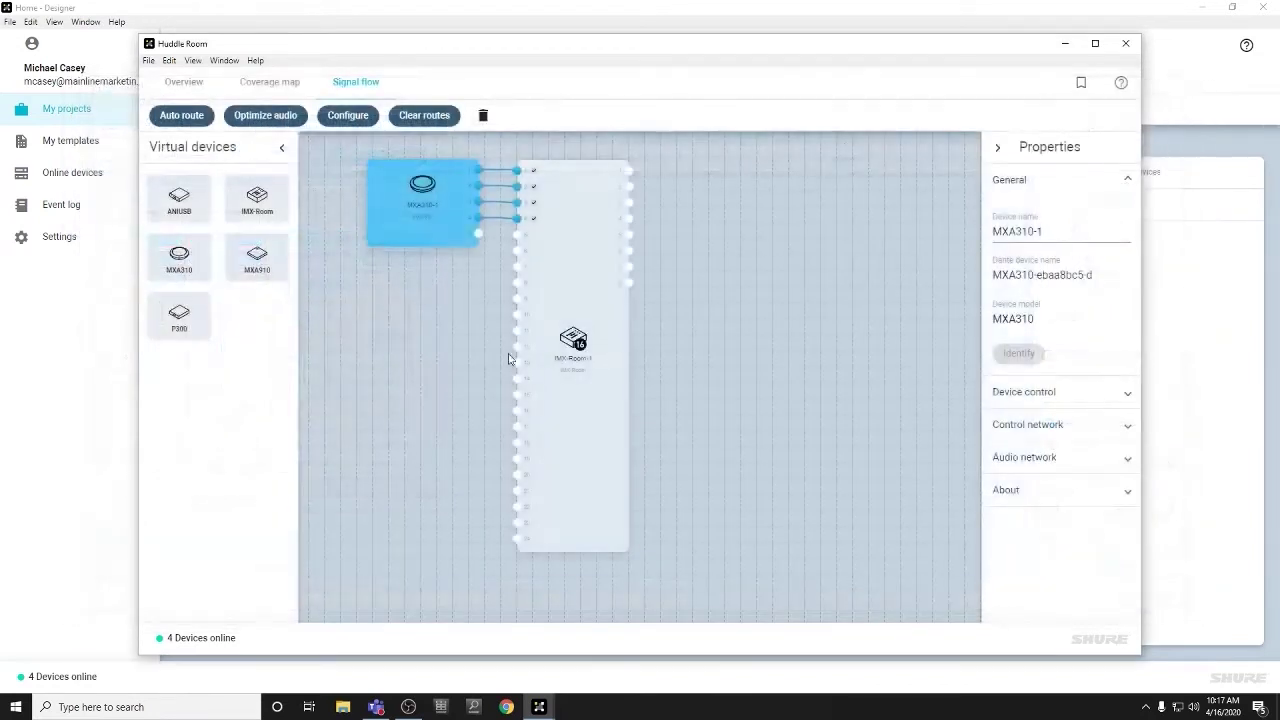
Step: Open the IMX-Room-1 configuration and examine the schematic from the mic and Dante inputs through the automixer and matrix mixer
double_click(557, 300)
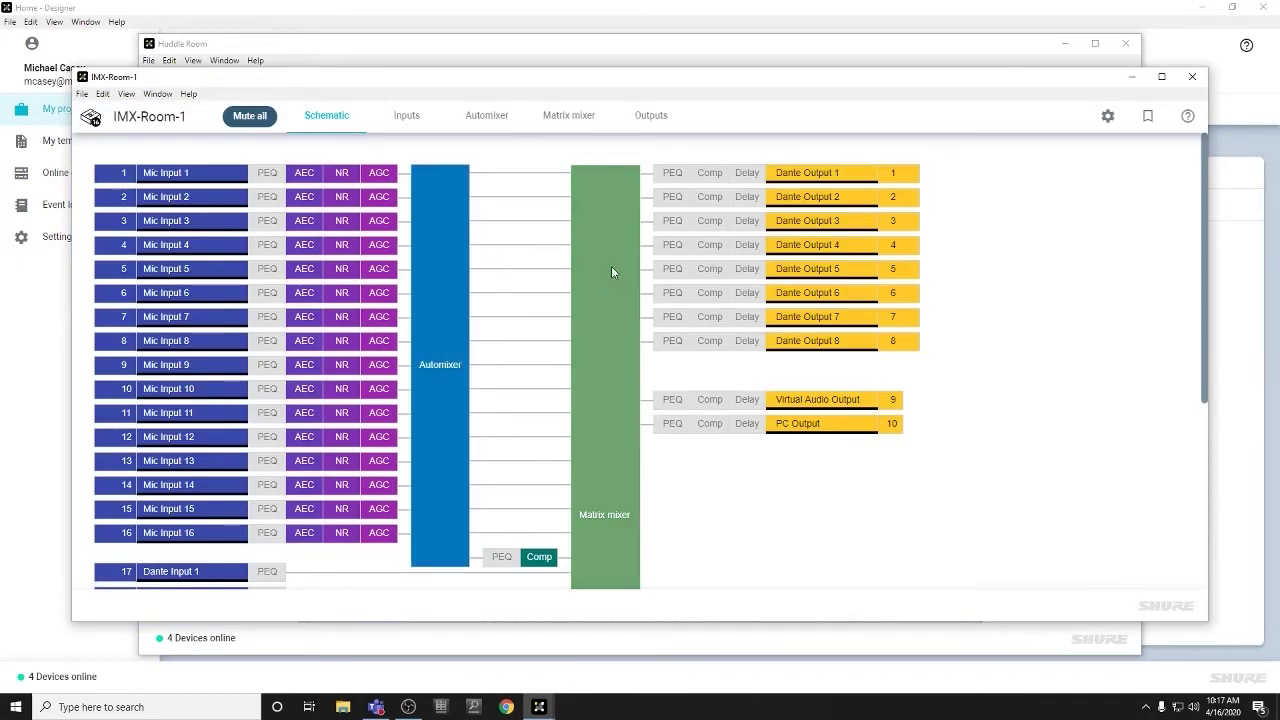
scroll(494, 237, "down", 1)
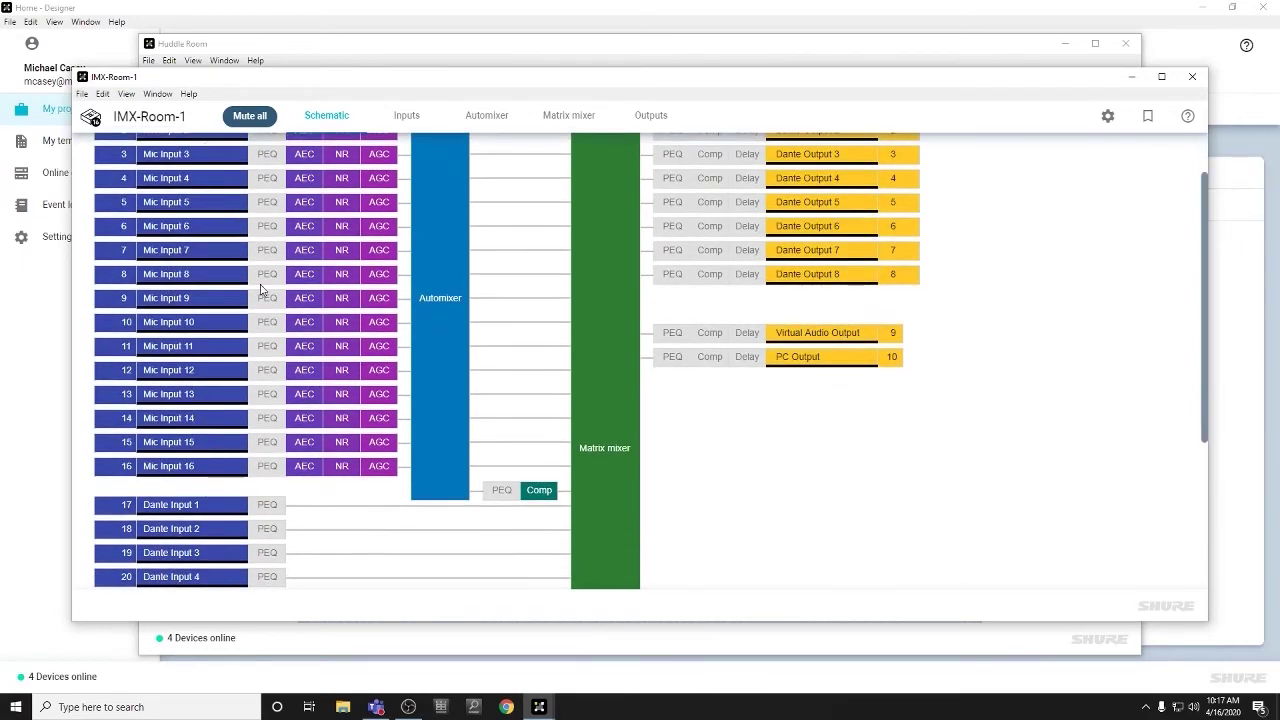
scroll(275, 287, "up", 1)
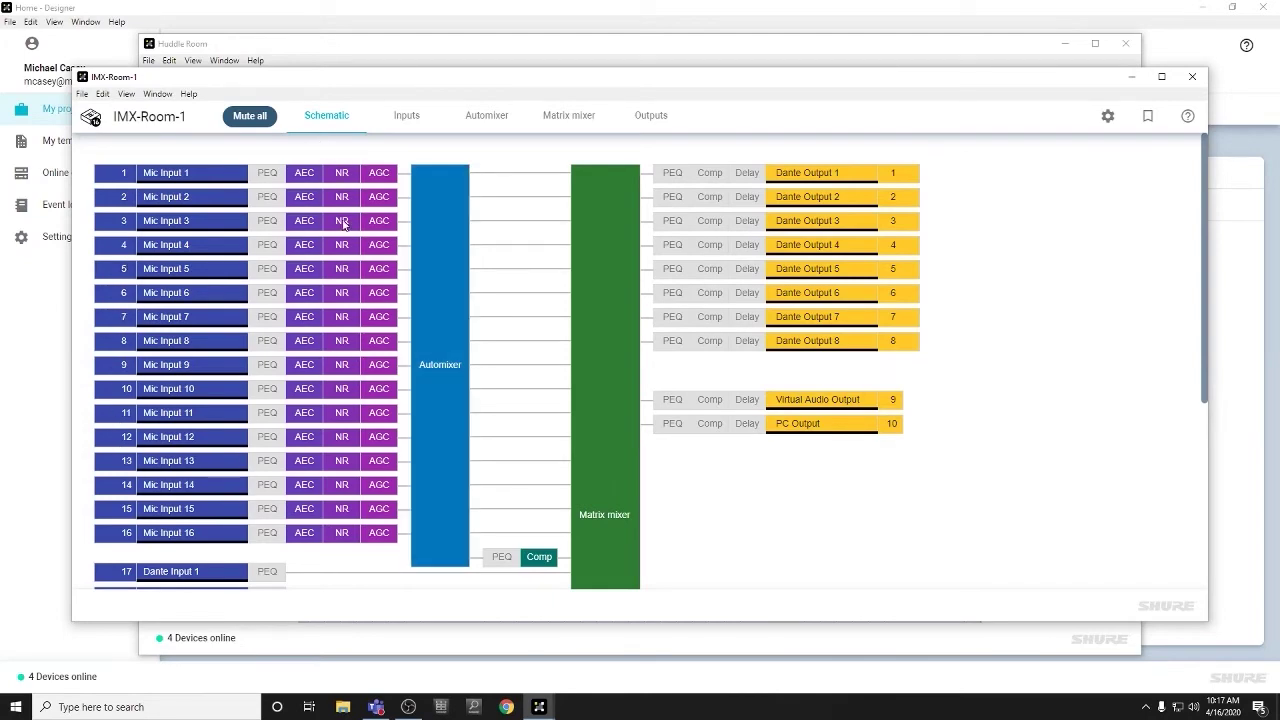
scroll(438, 251, "down", 1)
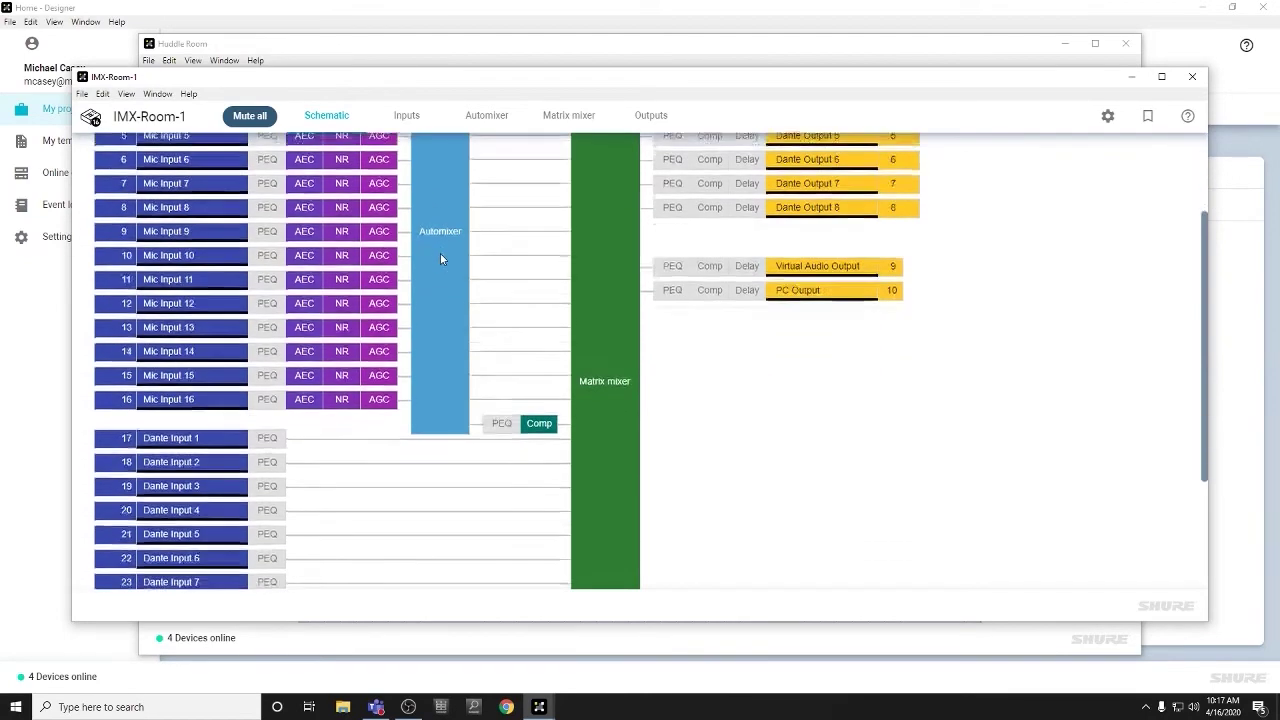
scroll(440, 254, "up", 1)
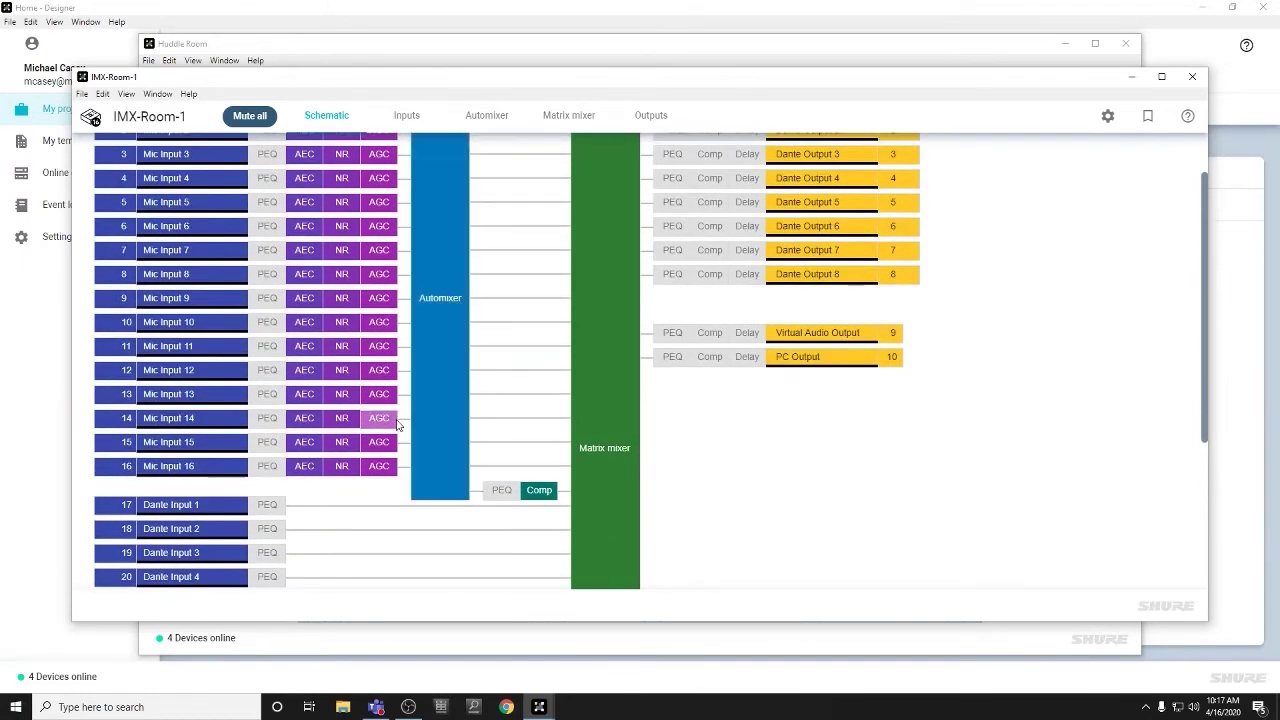
scroll(400, 420, "down", 2)
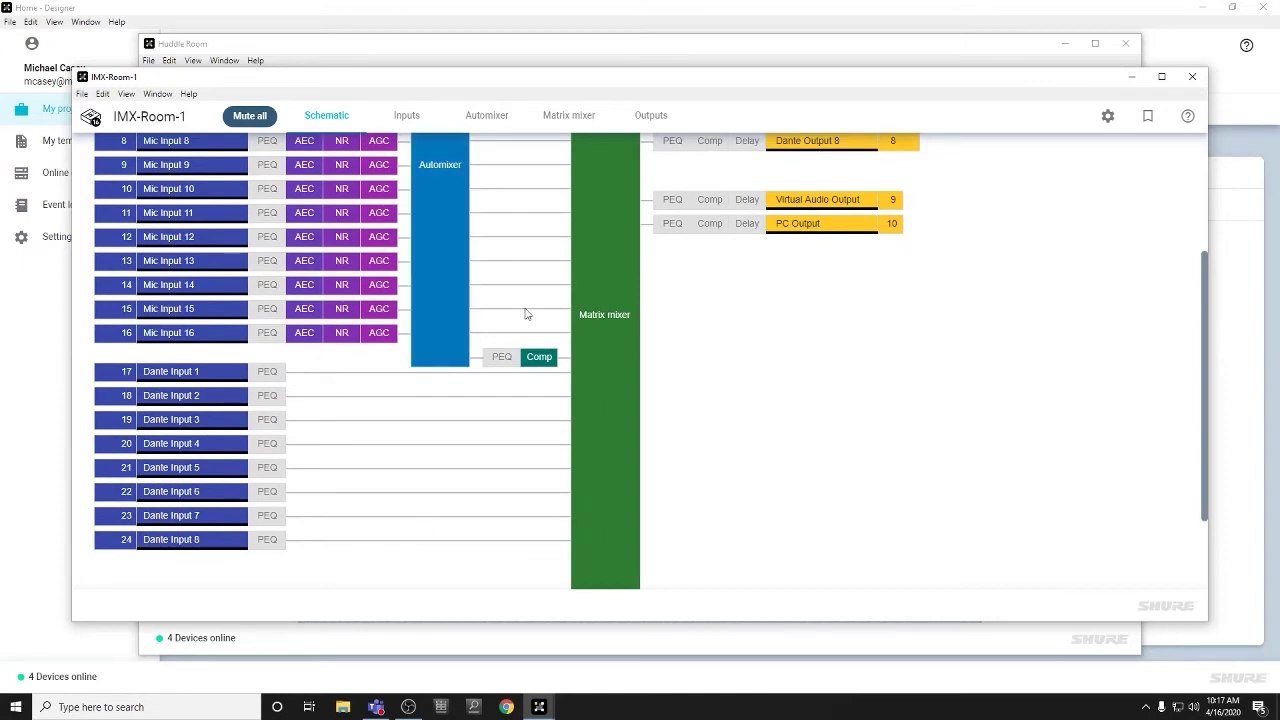
scroll(643, 333, "up", 3)
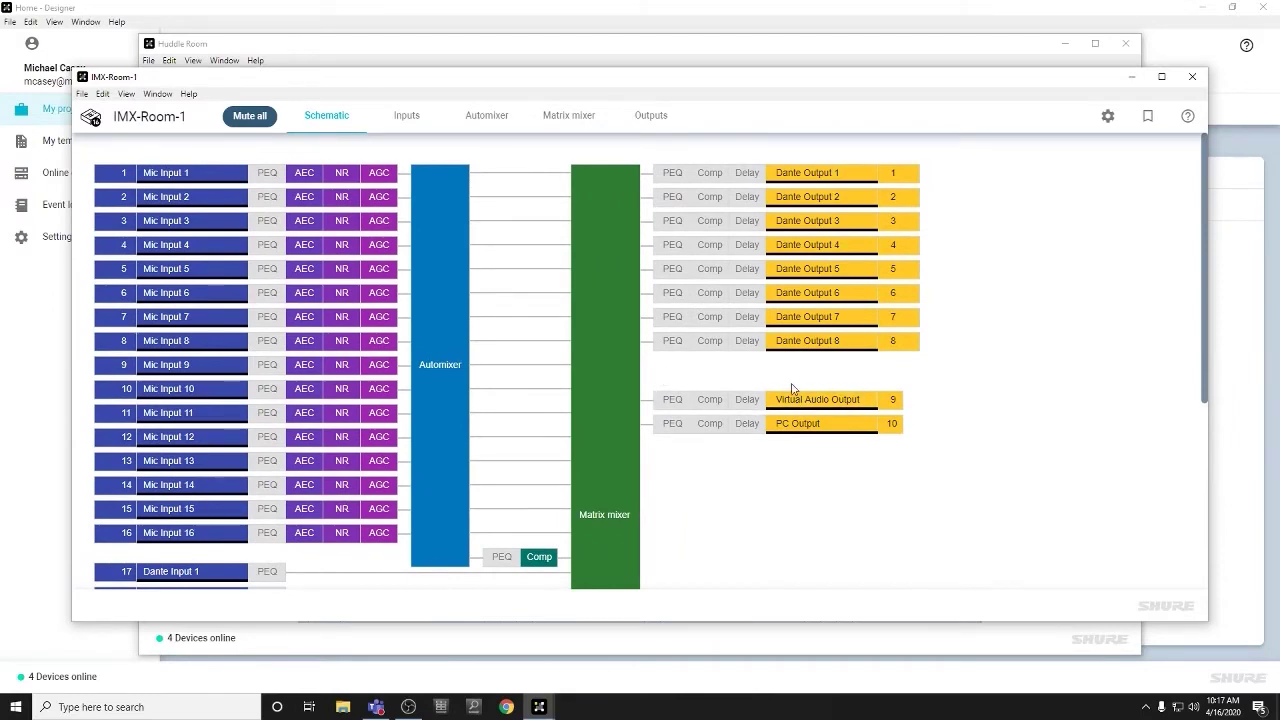
Step: Inspect the Virtual Audio Output properties in the IMX-Room-1 schematic and close them
scroll(802, 388, "down", 1)
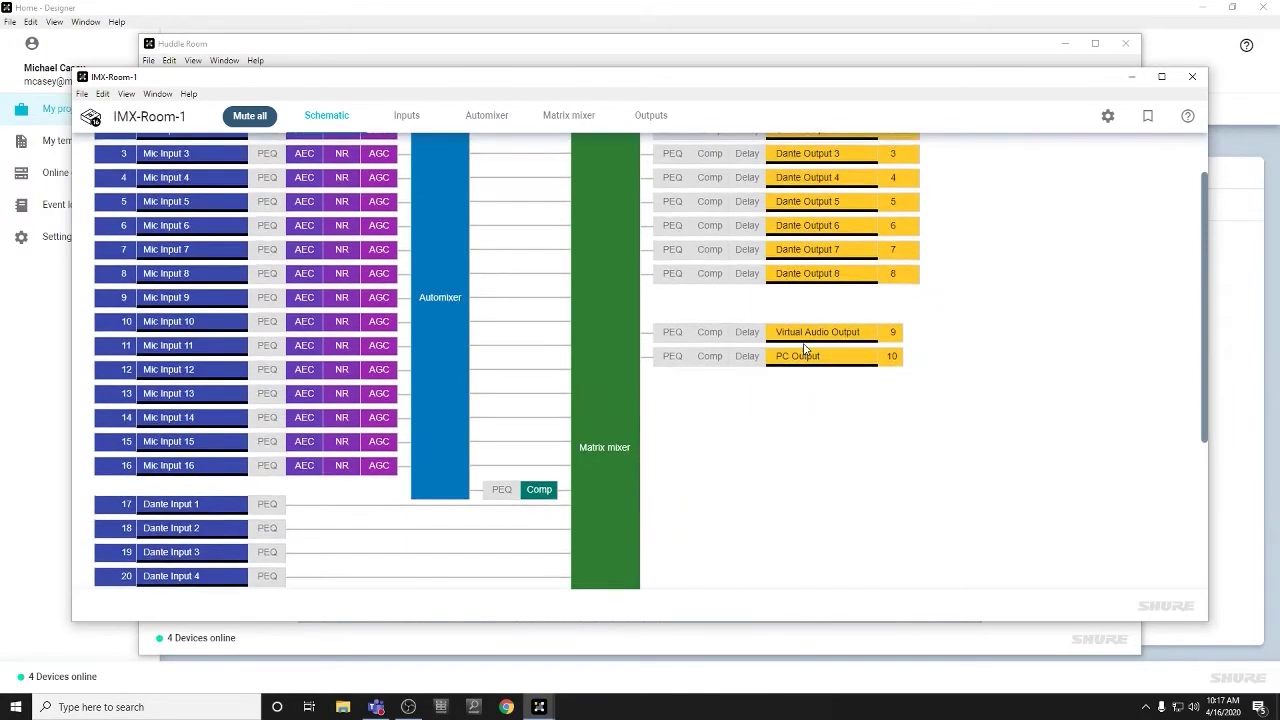
scroll(806, 358, "down", 1)
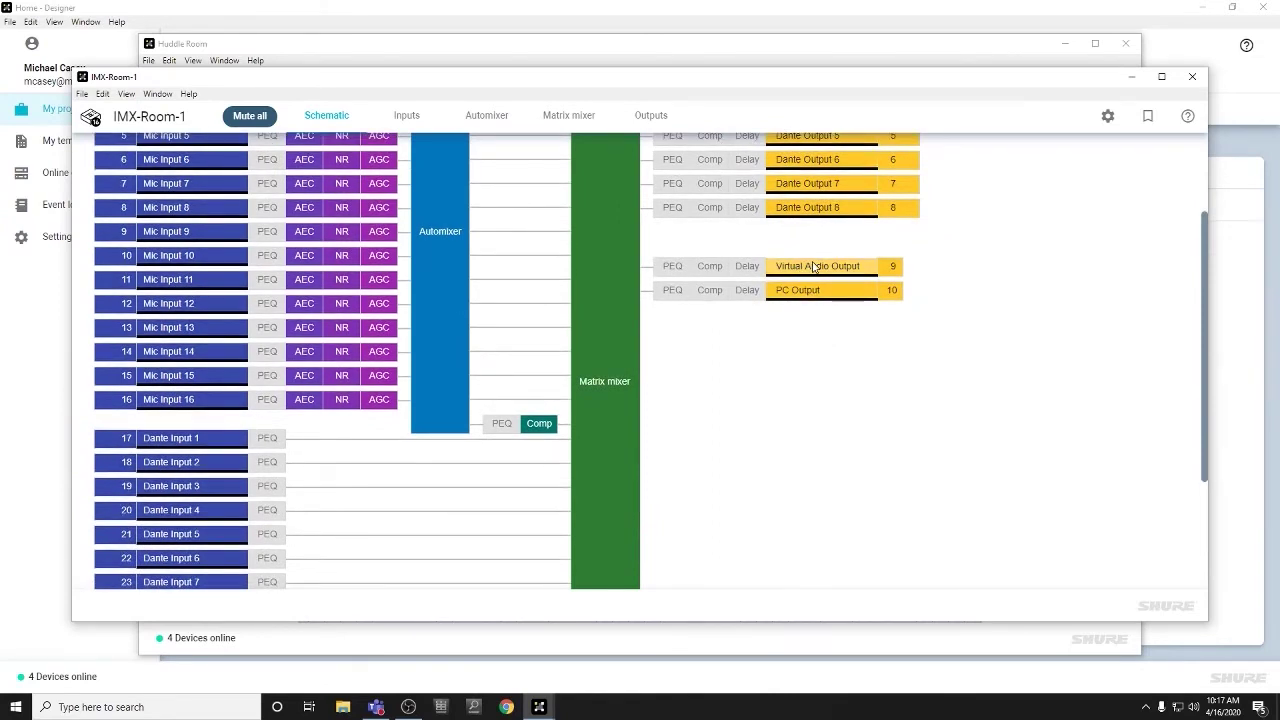
left_click(810, 268)
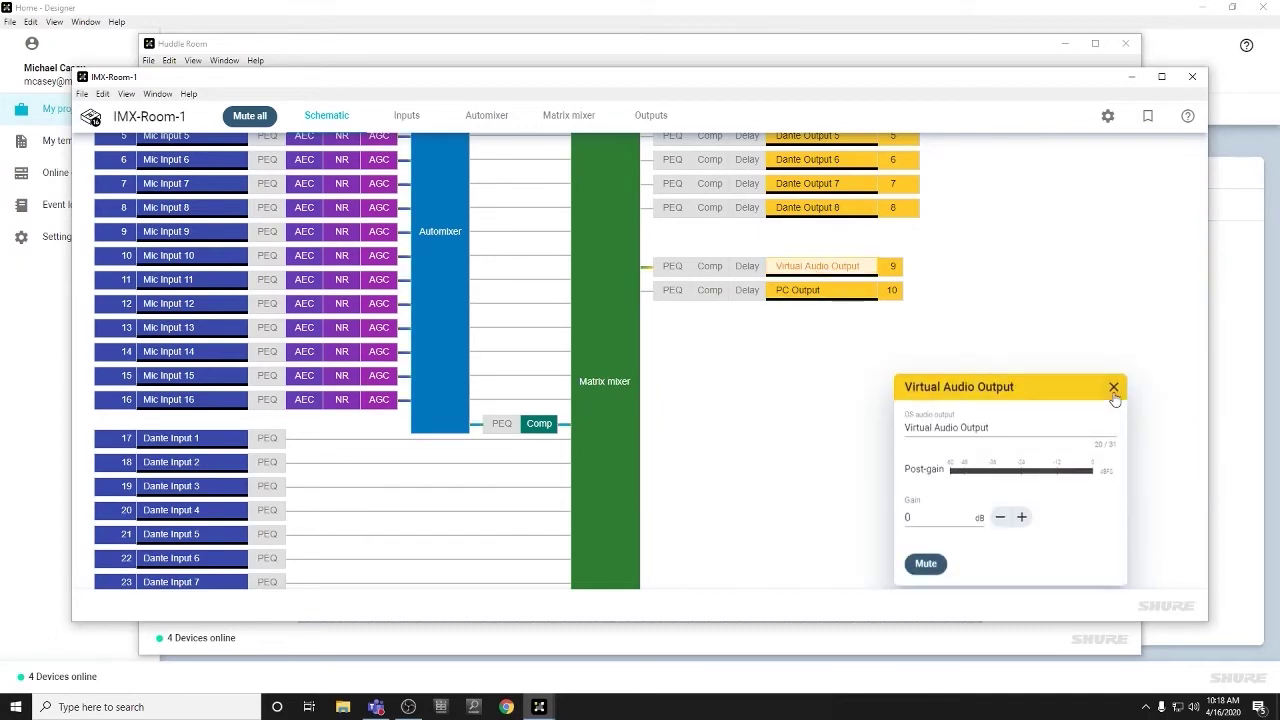
left_click(1114, 389)
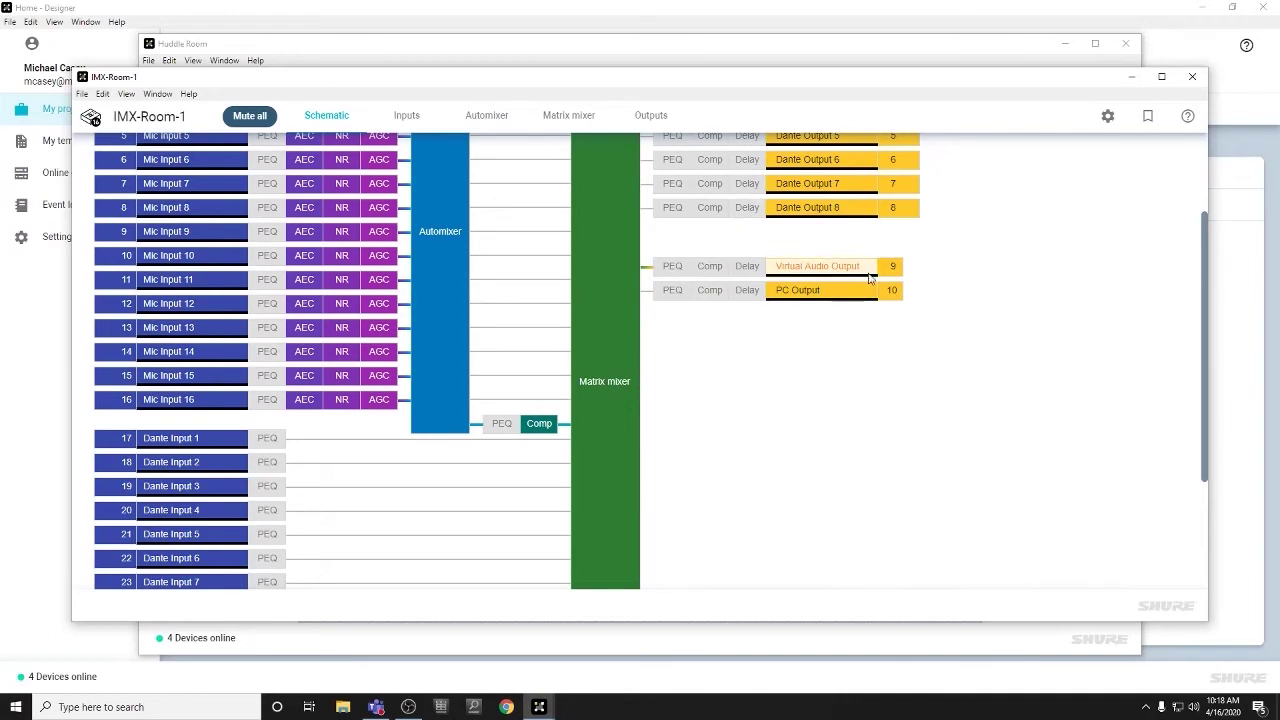
Step: Examine the Virtual Audio Input, PC Input and PC Output blocks in the schematic, and return to the first mic inputs
scroll(698, 419, "down", 1)
scroll(698, 419, "down", 3)
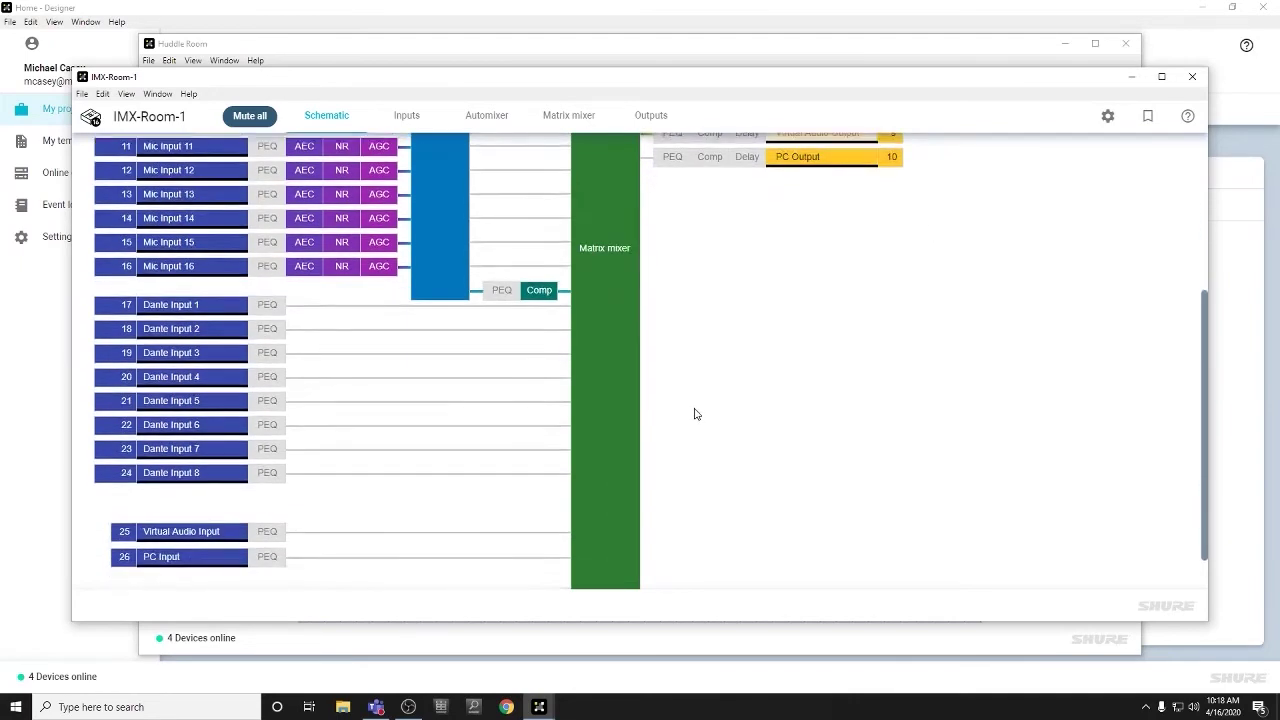
scroll(696, 413, "down", 1)
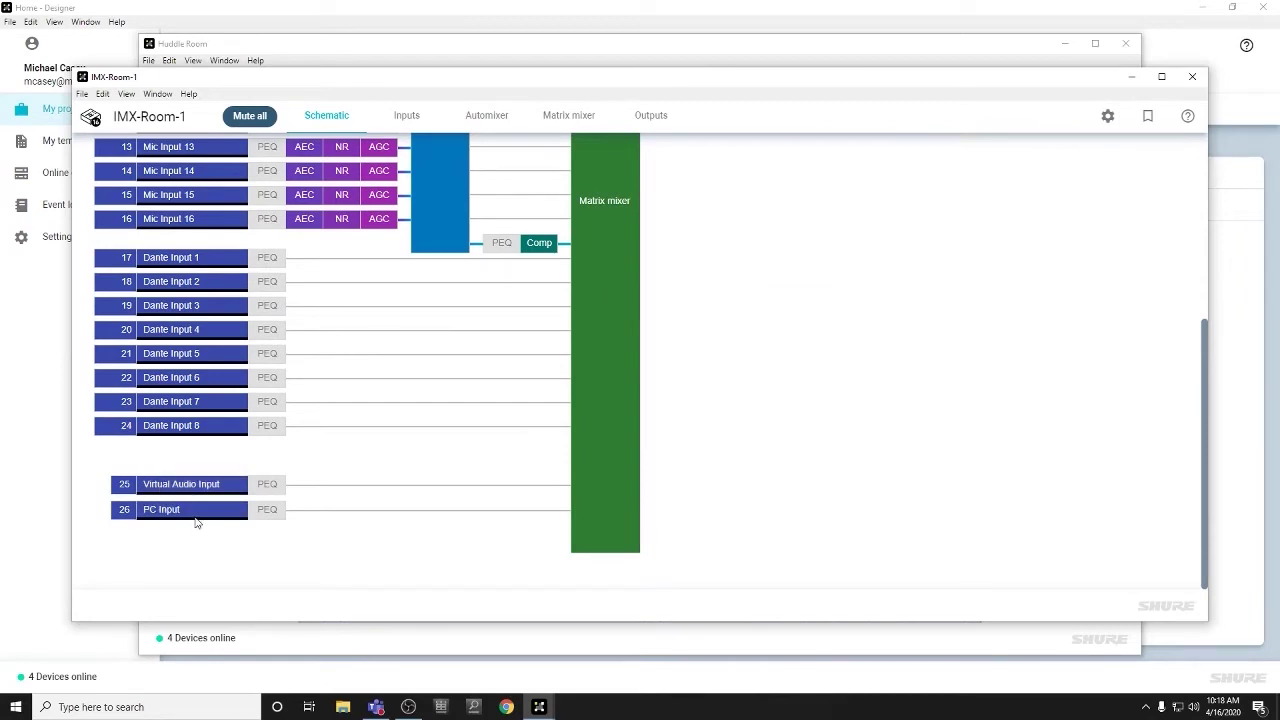
scroll(690, 510, "up", 4)
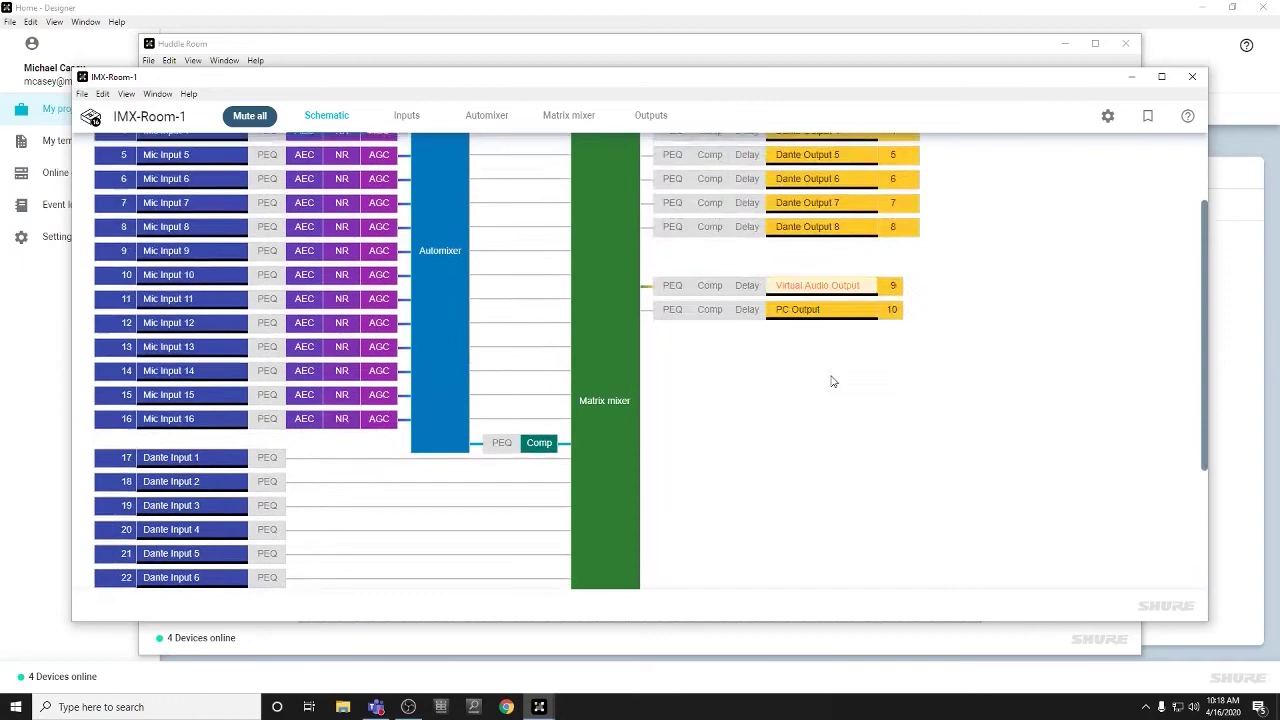
left_click(812, 313)
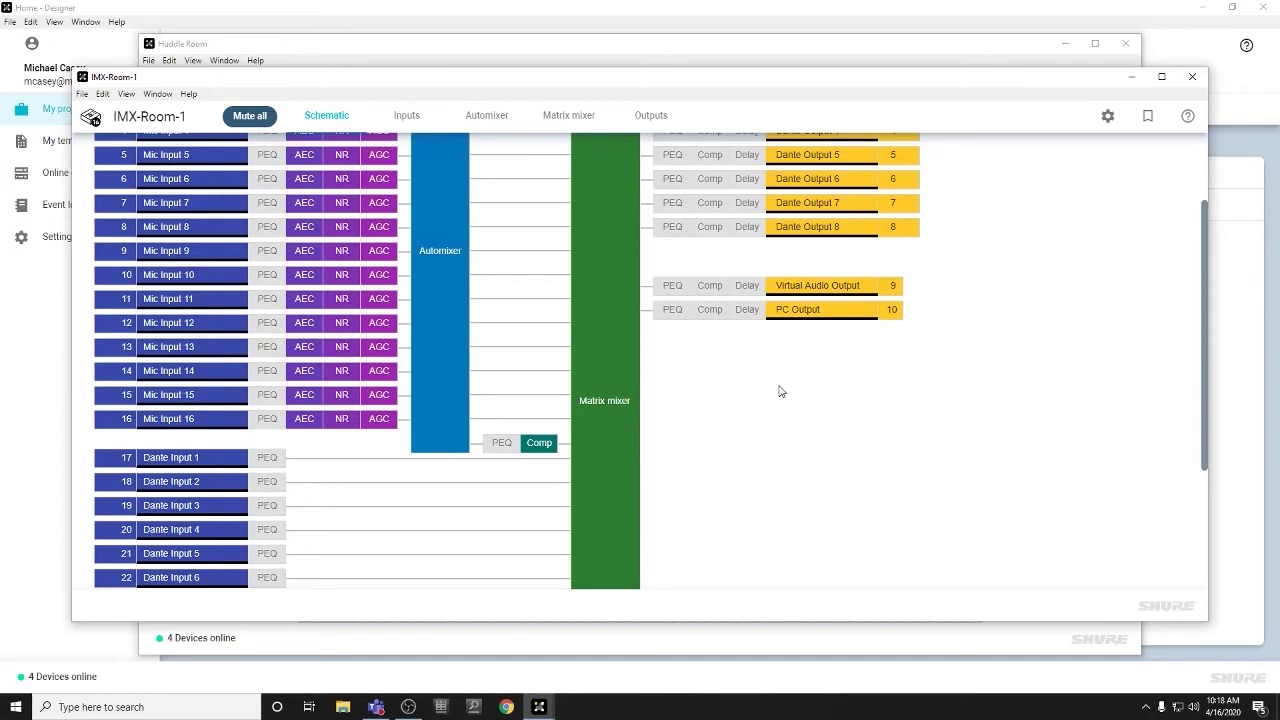
scroll(783, 385, "down", 4)
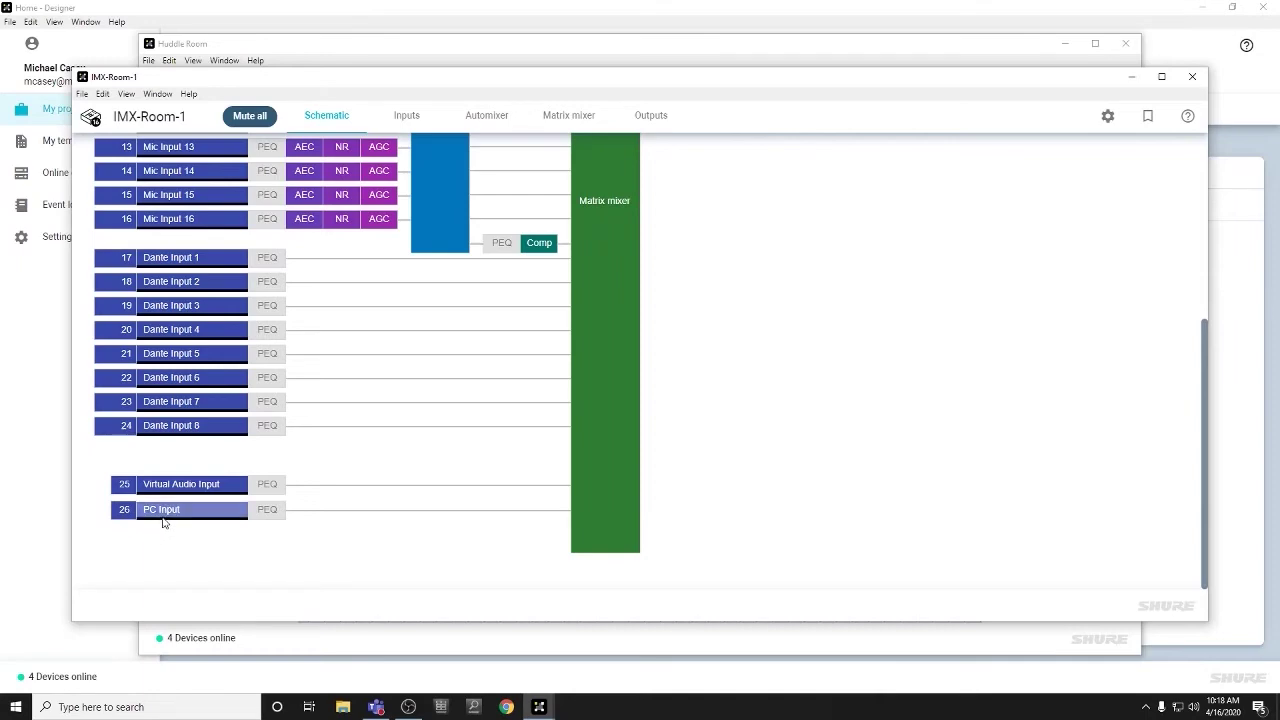
scroll(714, 374, "up", 5)
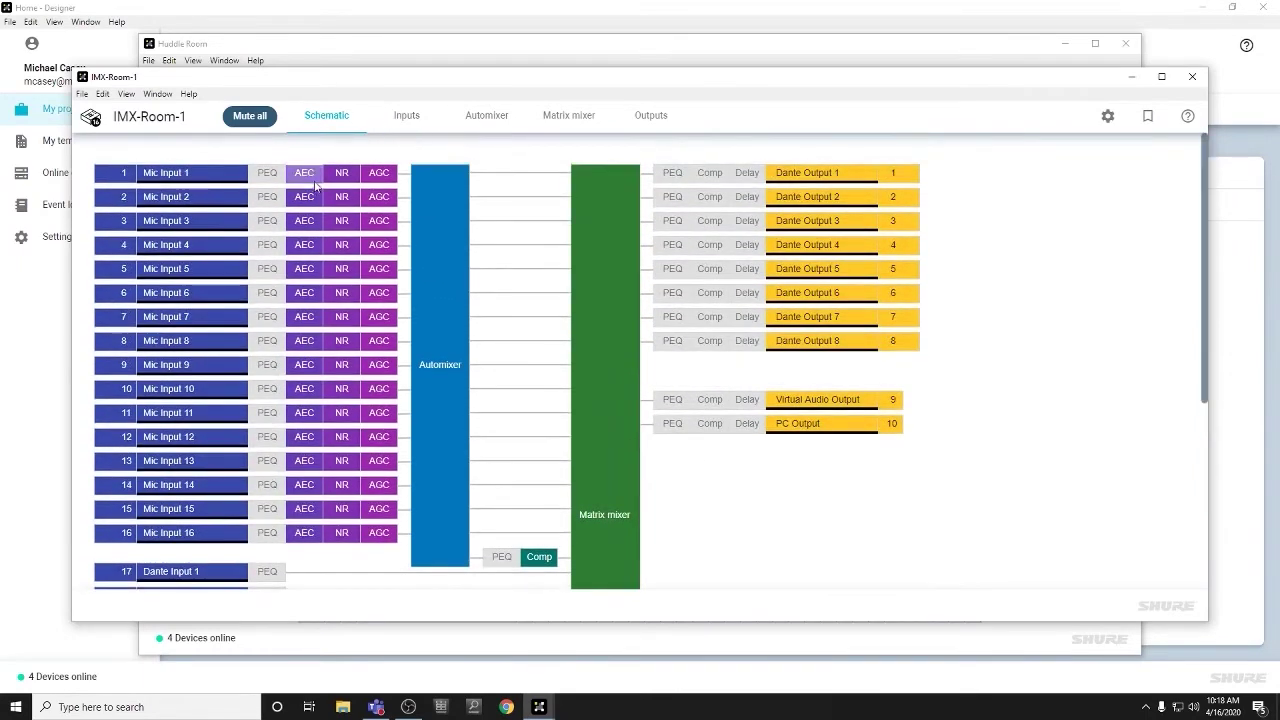
Step: Review the IMX-Room-1 input channel strips down to their logic and device type settings, and the automixer channel controls
left_click(417, 119)
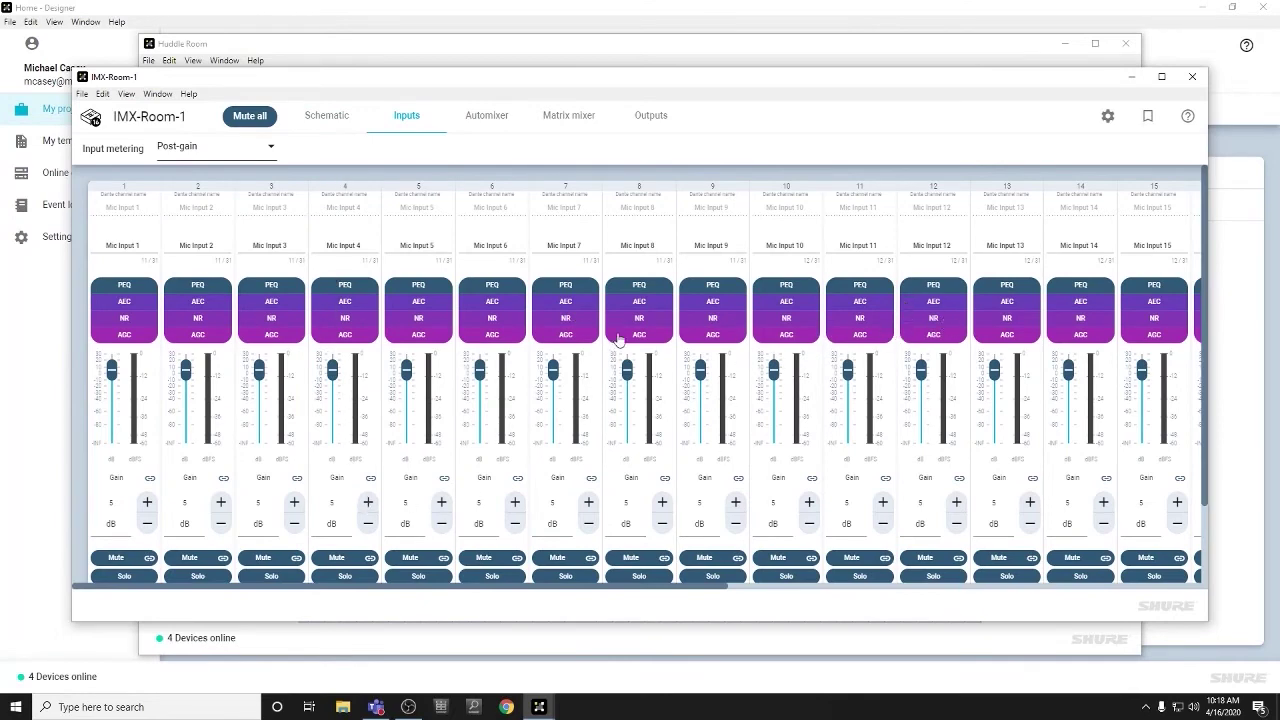
scroll(620, 340, "down", 1)
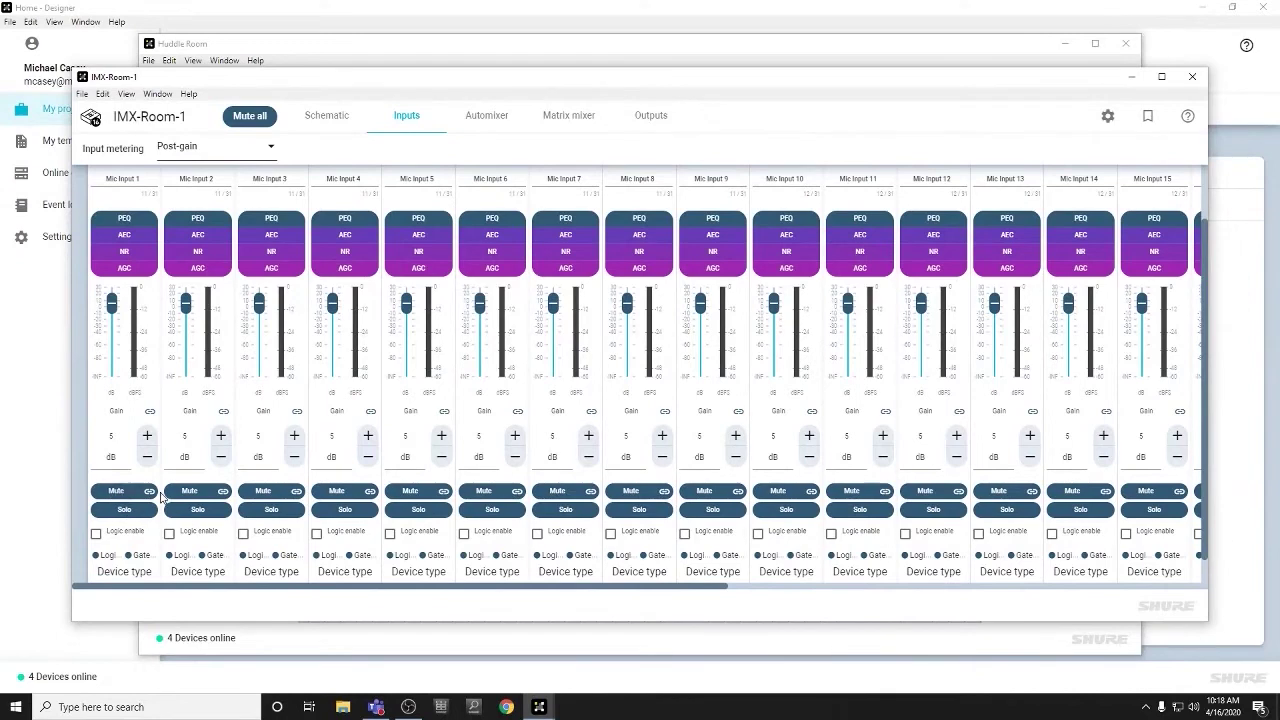
scroll(131, 522, "down", 1)
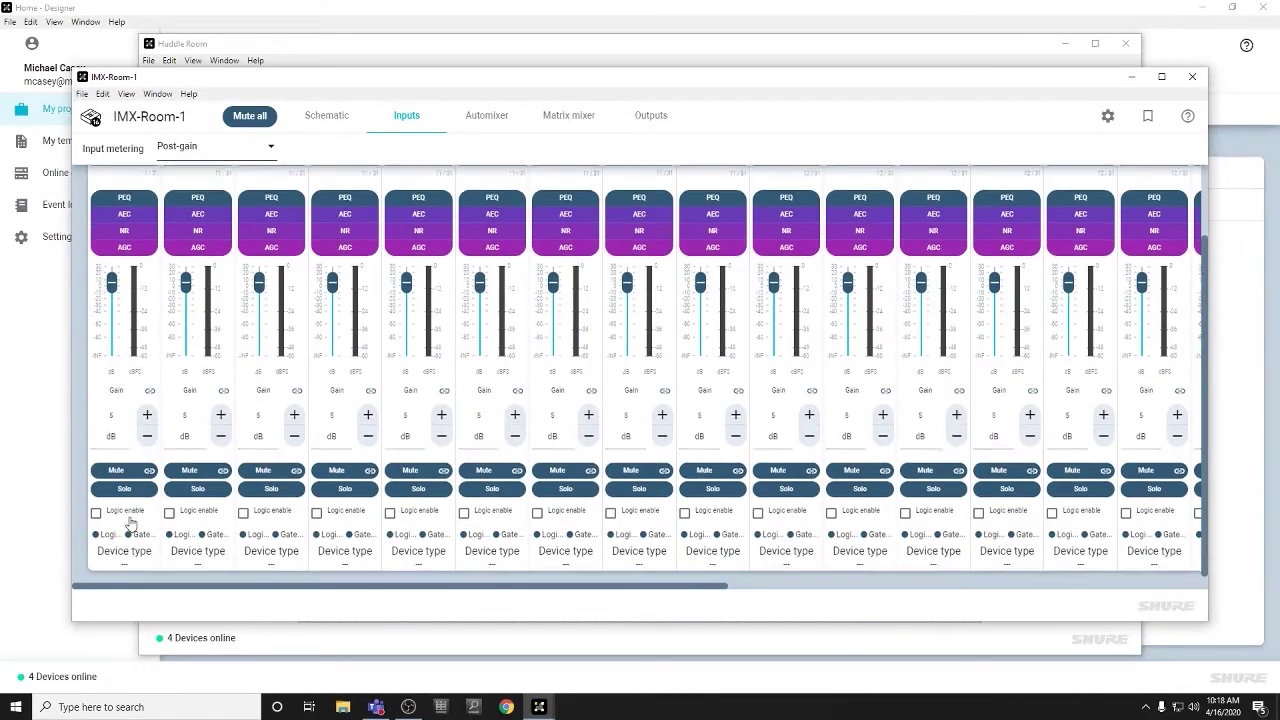
left_click(493, 123)
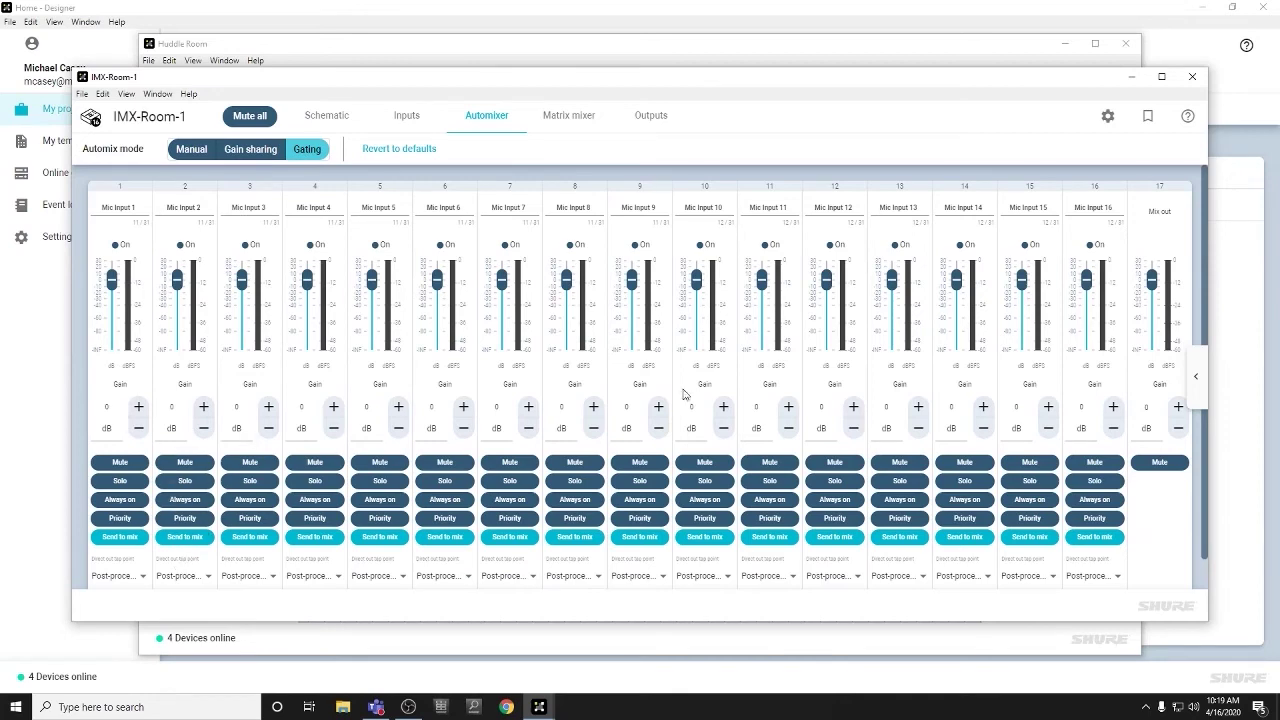
scroll(700, 383, "down", 1)
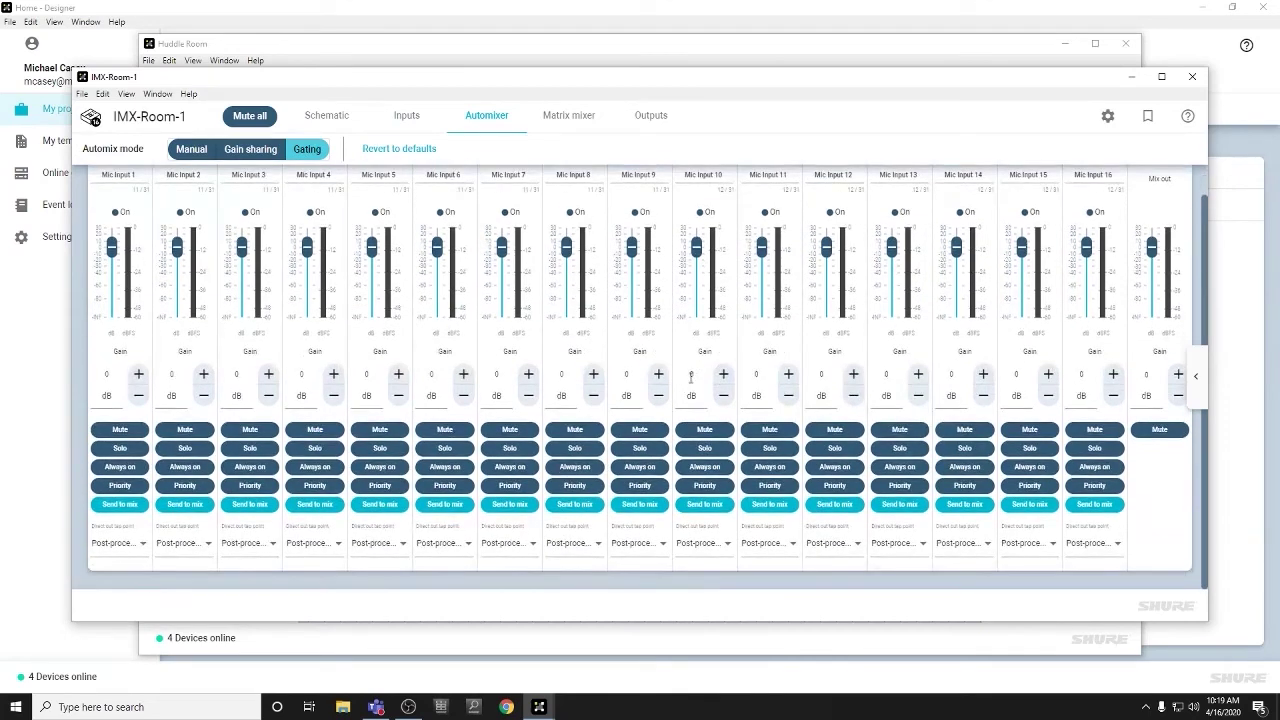
Step: Examine the matrix mixer's mic input routing grid and the output channel strips of the IMX-Room-1
left_click(577, 118)
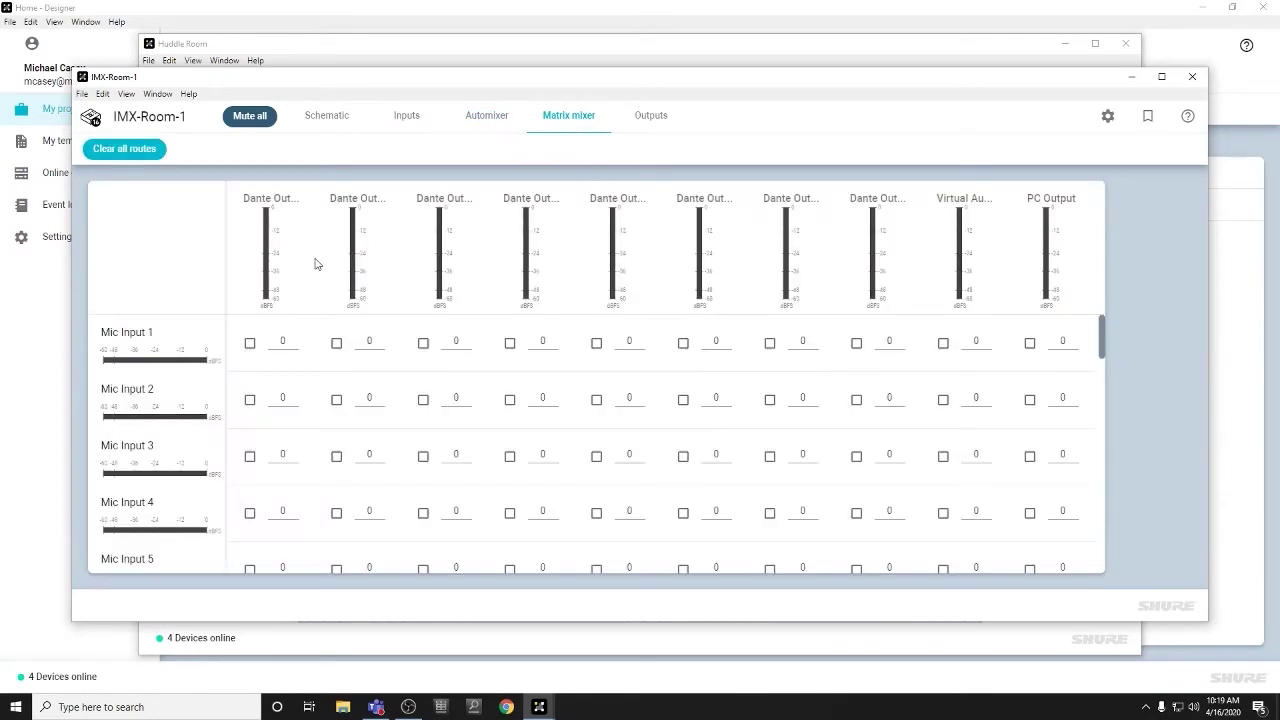
scroll(300, 370, "down", 2)
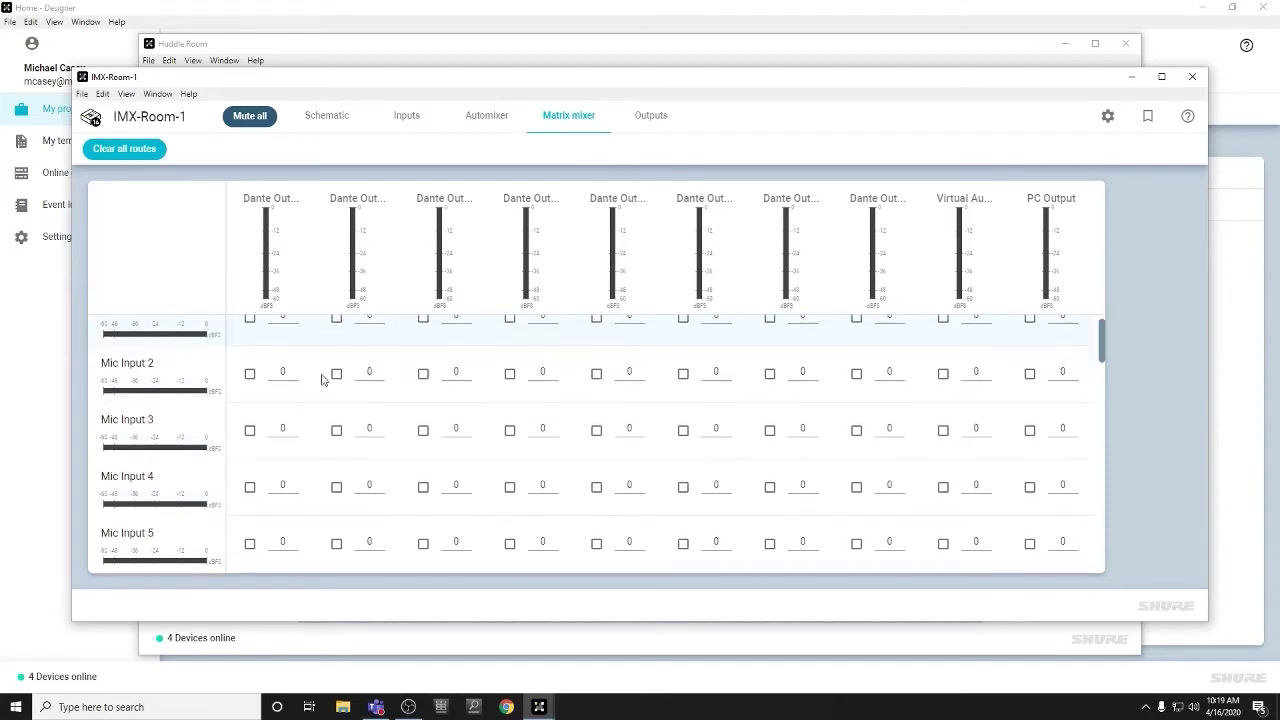
scroll(208, 362, "down", 3)
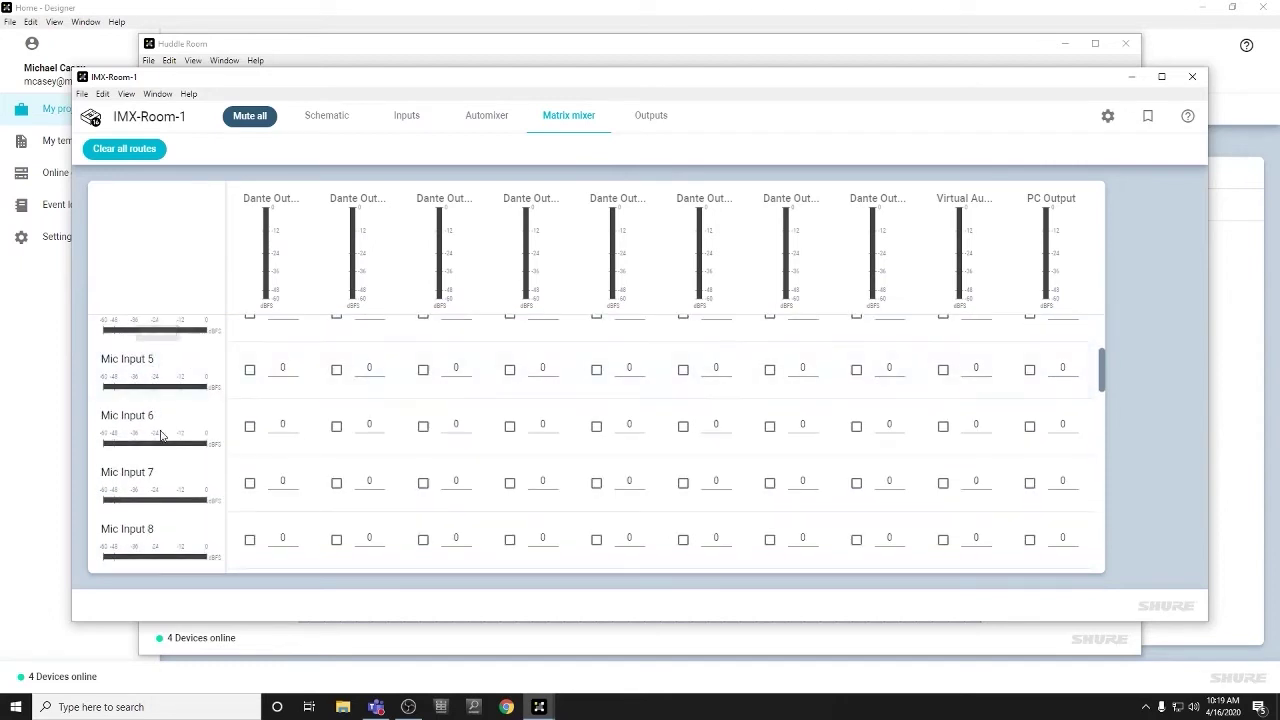
scroll(153, 484, "down", 3)
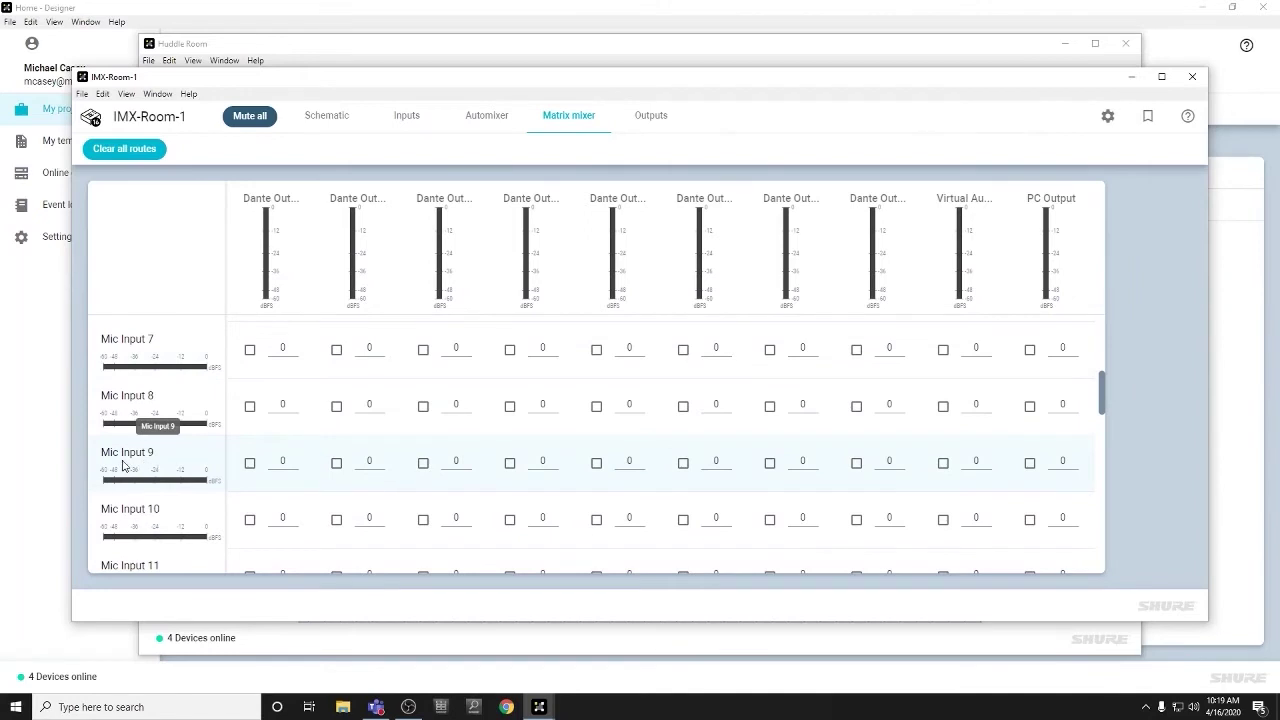
scroll(130, 453, "up", 9)
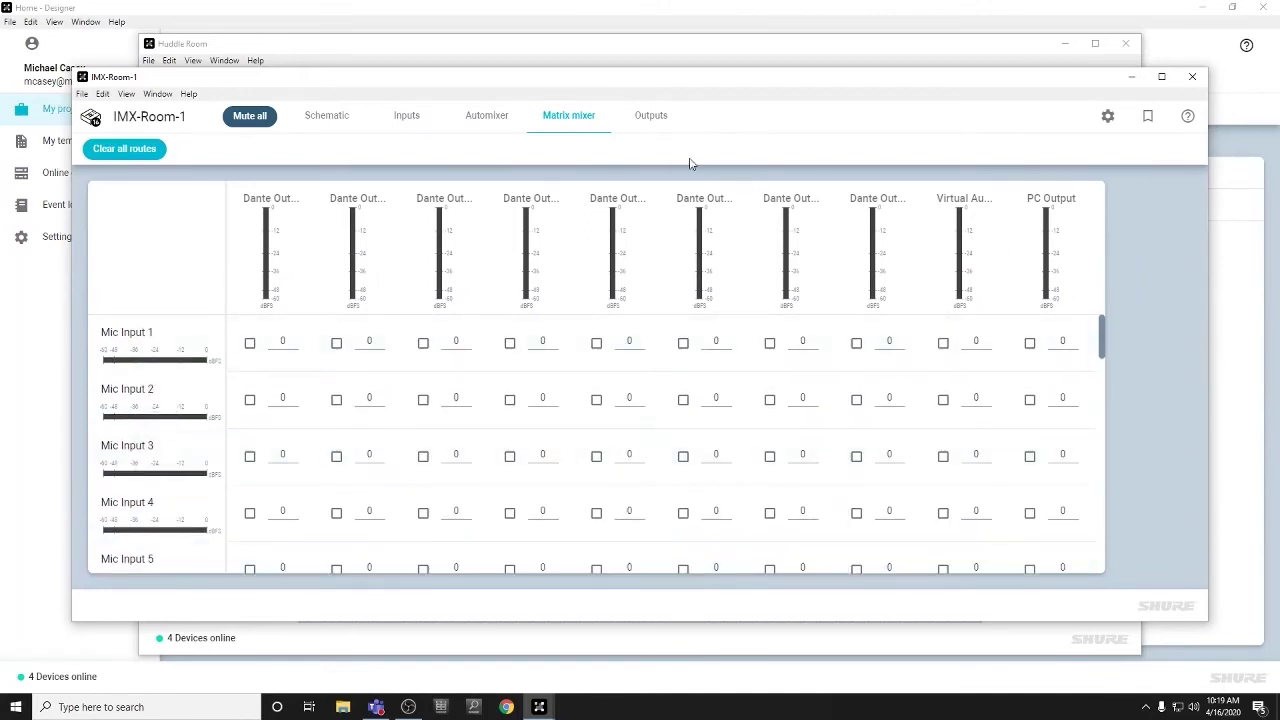
left_click(651, 116)
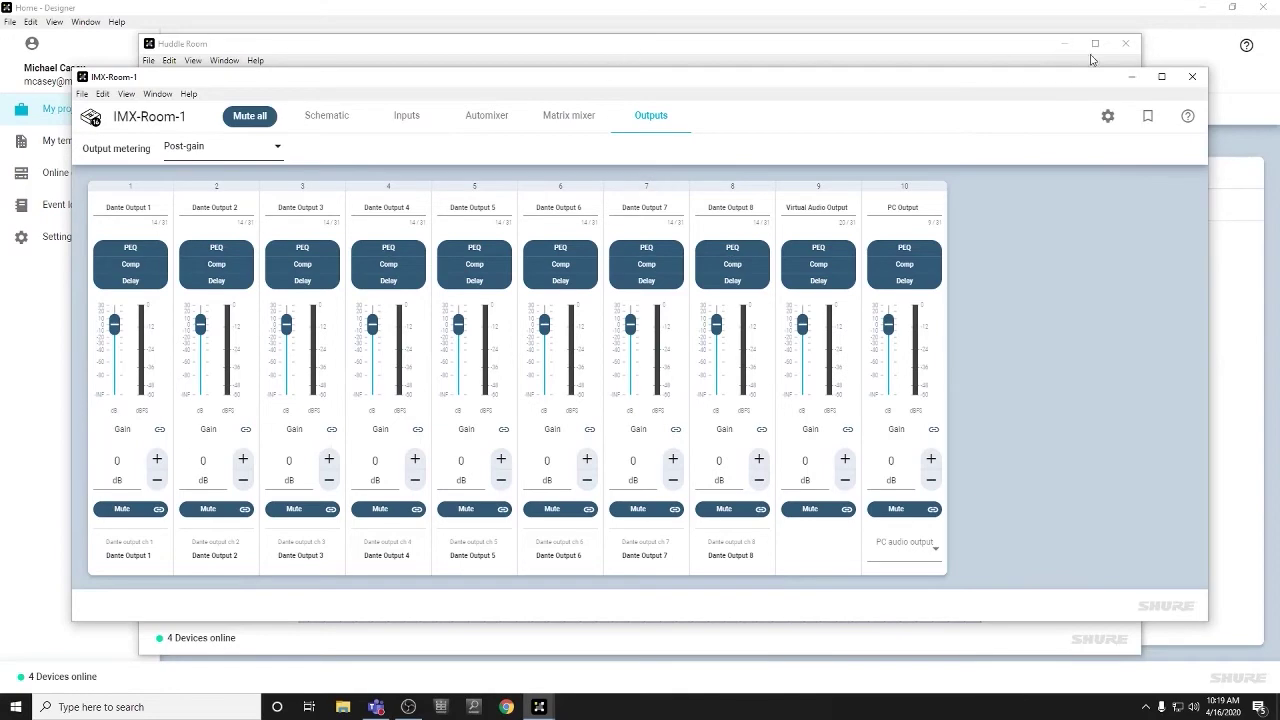
Step: Close the IMX-Room-1 processor window and the Huddle Room design
left_click(1193, 78)
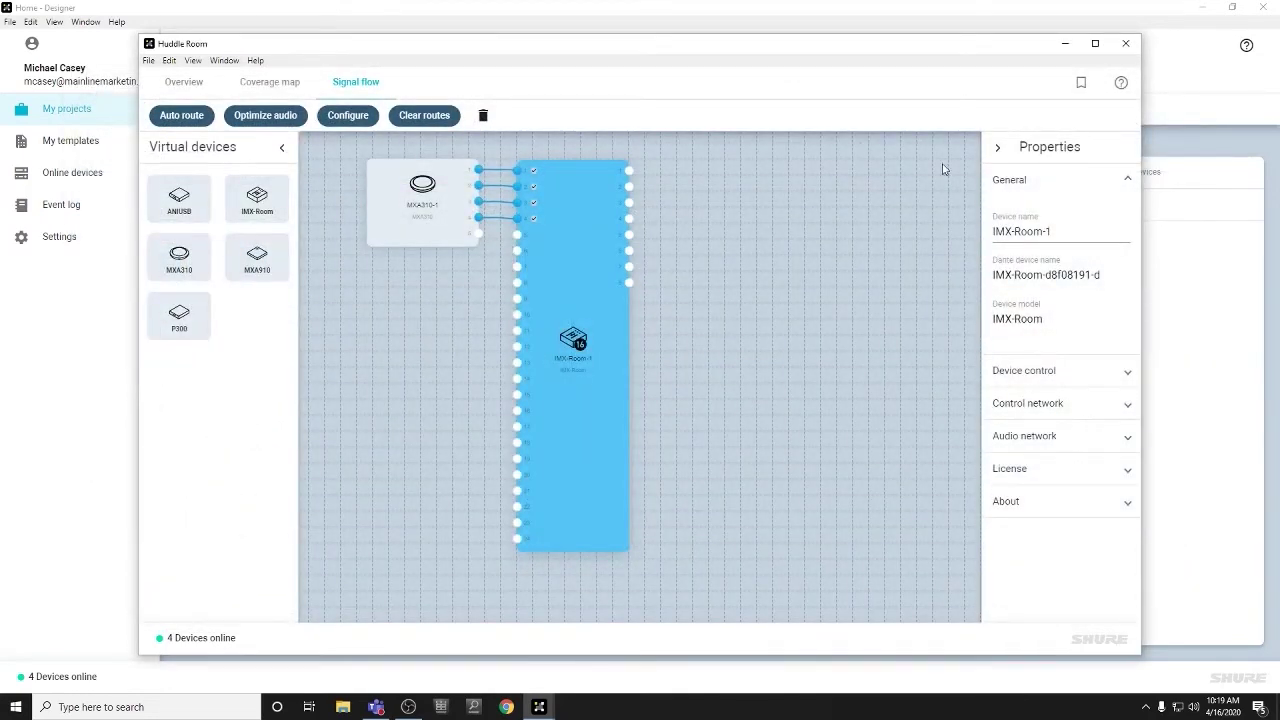
left_click(942, 170)
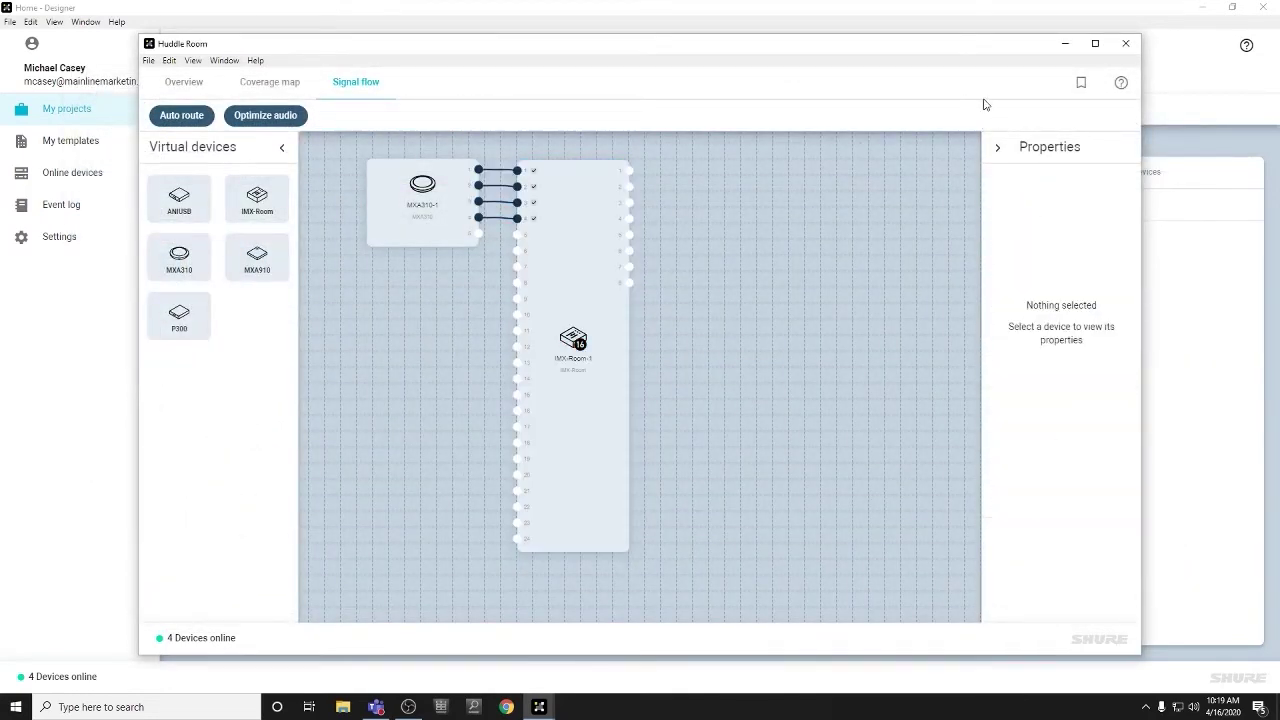
left_click(1124, 45)
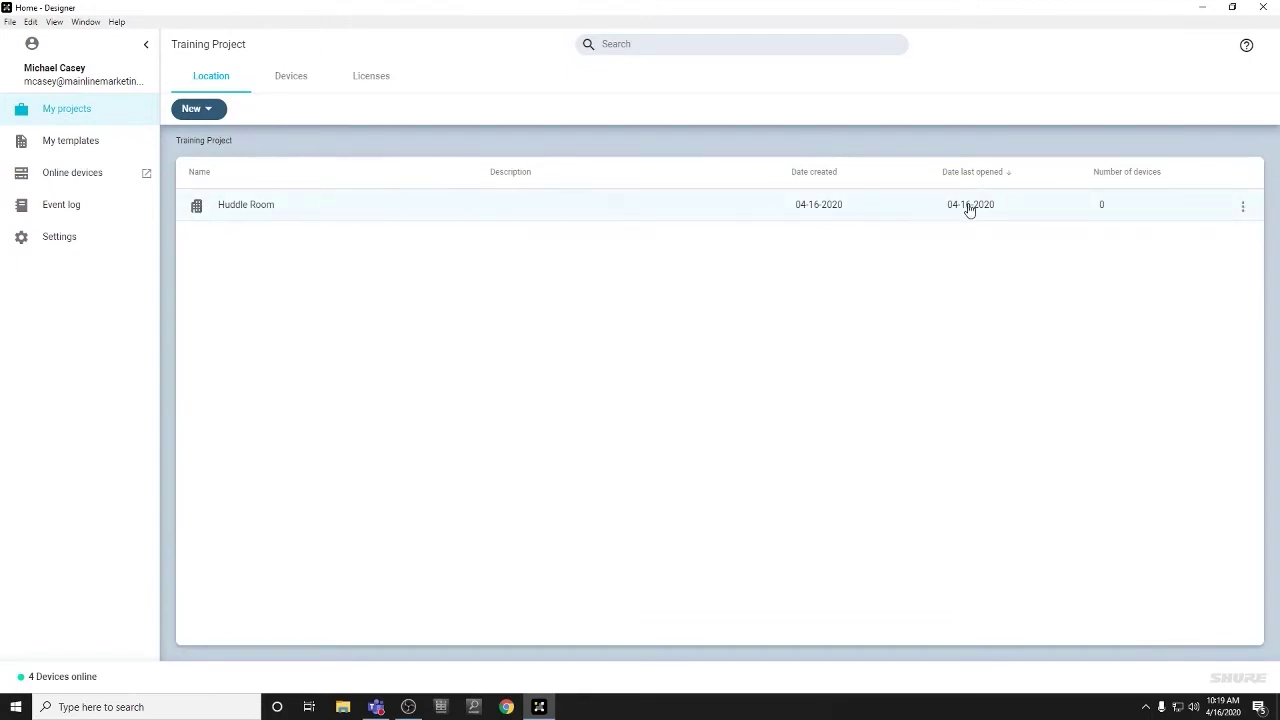
Step: Create a new location named Conference Room in the Training Project
left_click(210, 112)
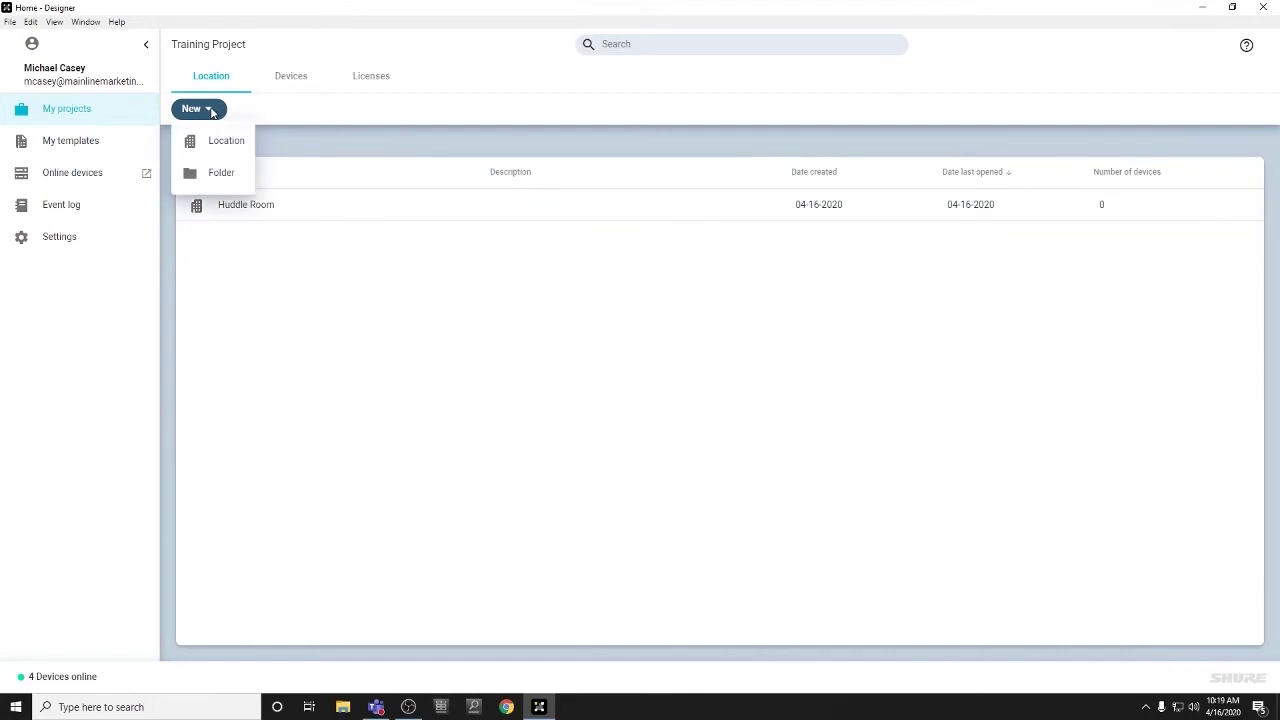
left_click(218, 139)
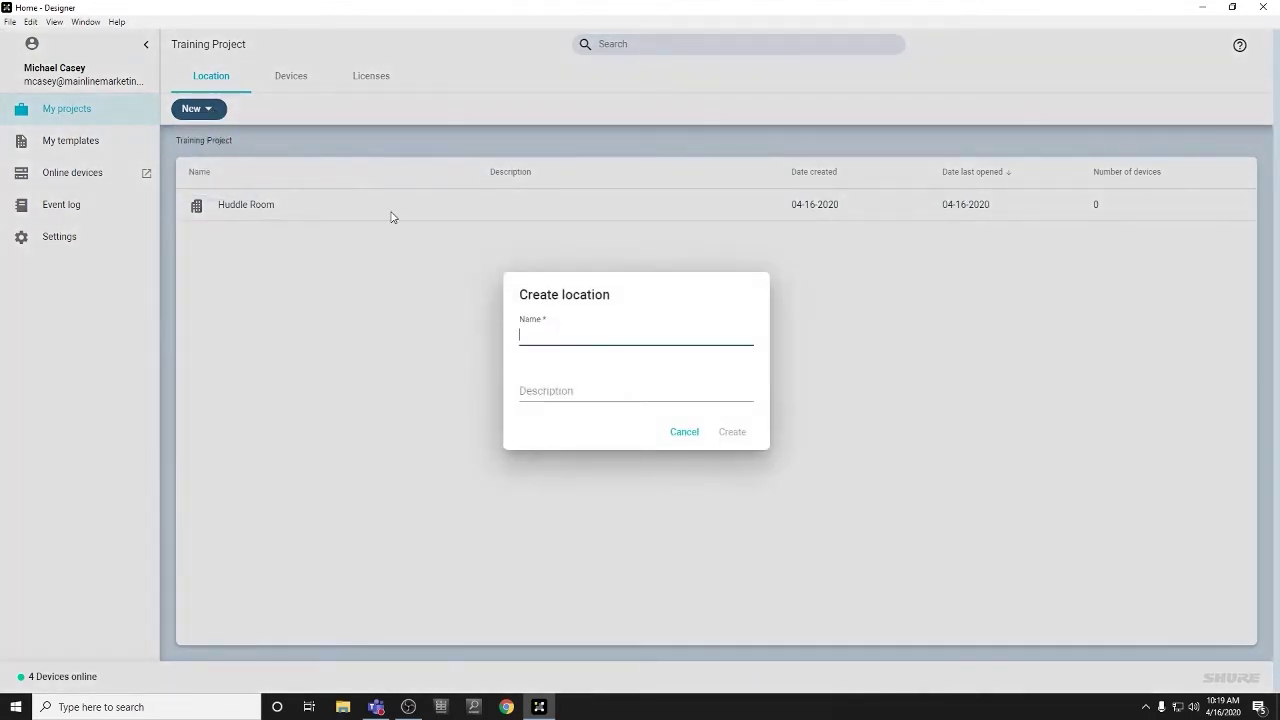
type("Conference Room")
left_click(731, 433)
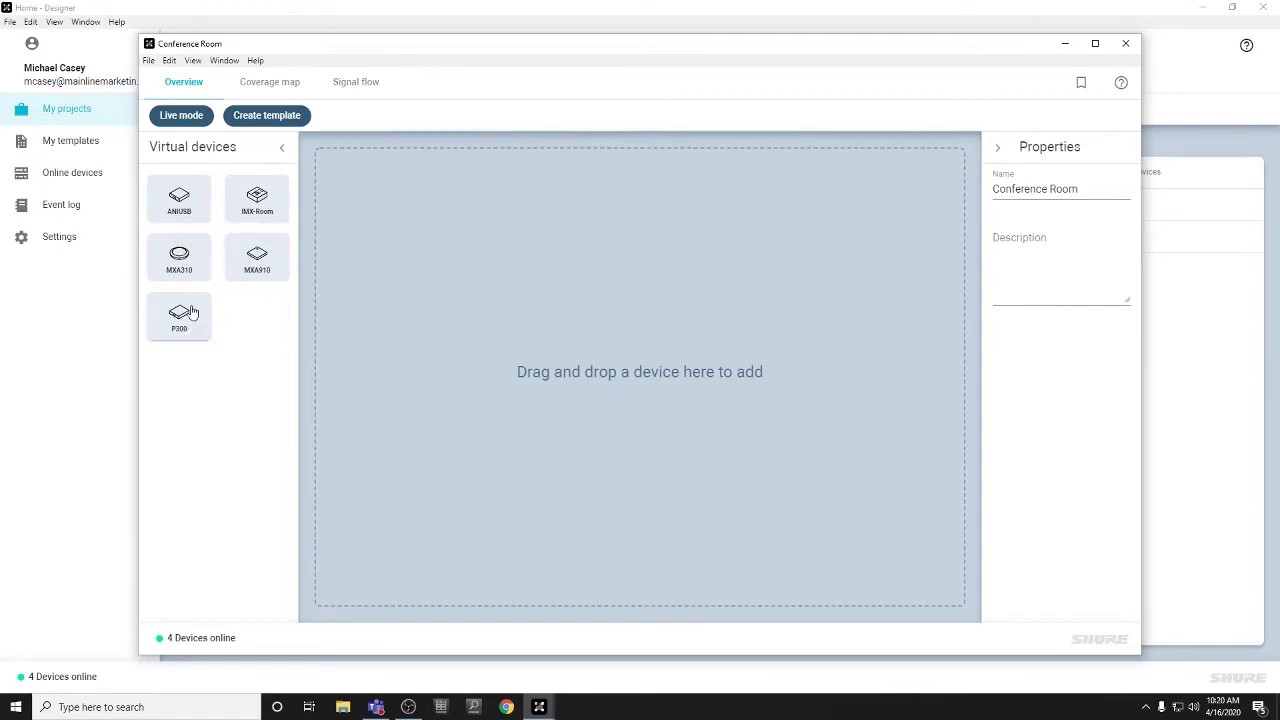
Step: Add a virtual P300 and a virtual MXA910 to the Conference Room and open its coverage map
left_click_drag(184, 314, 360, 195)
left_click_drag(257, 256, 378, 268)
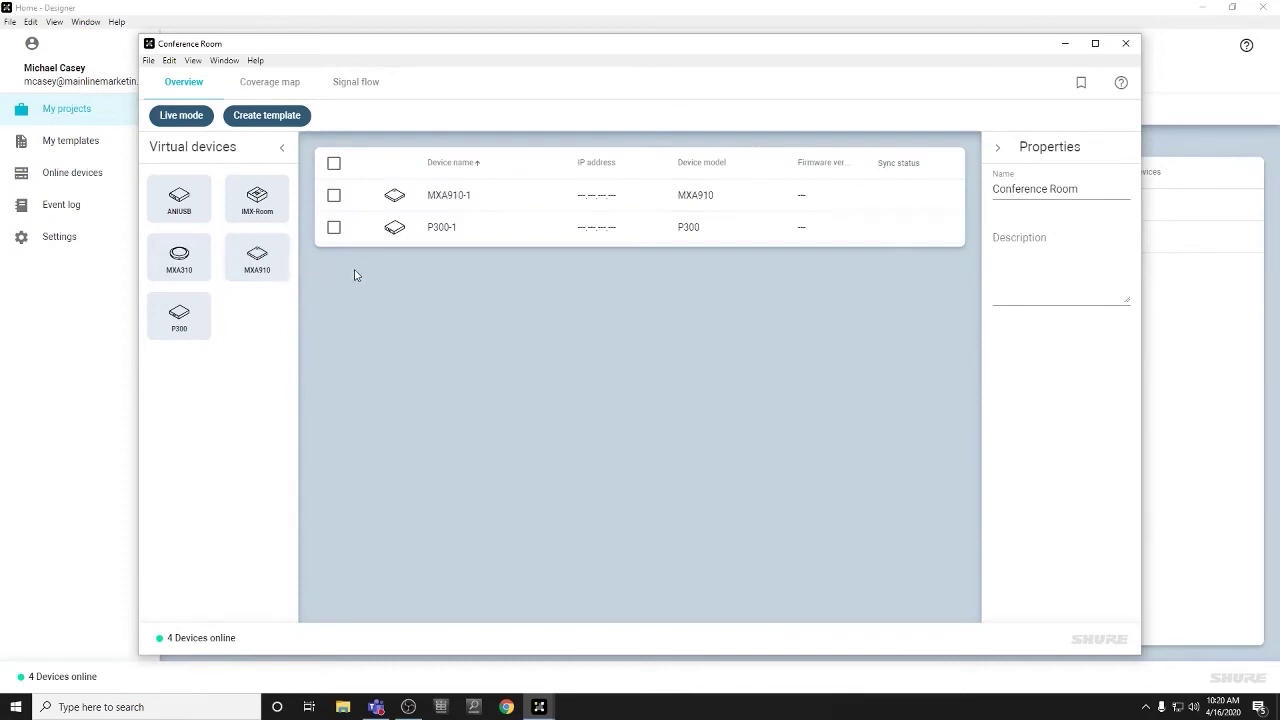
left_click(262, 90)
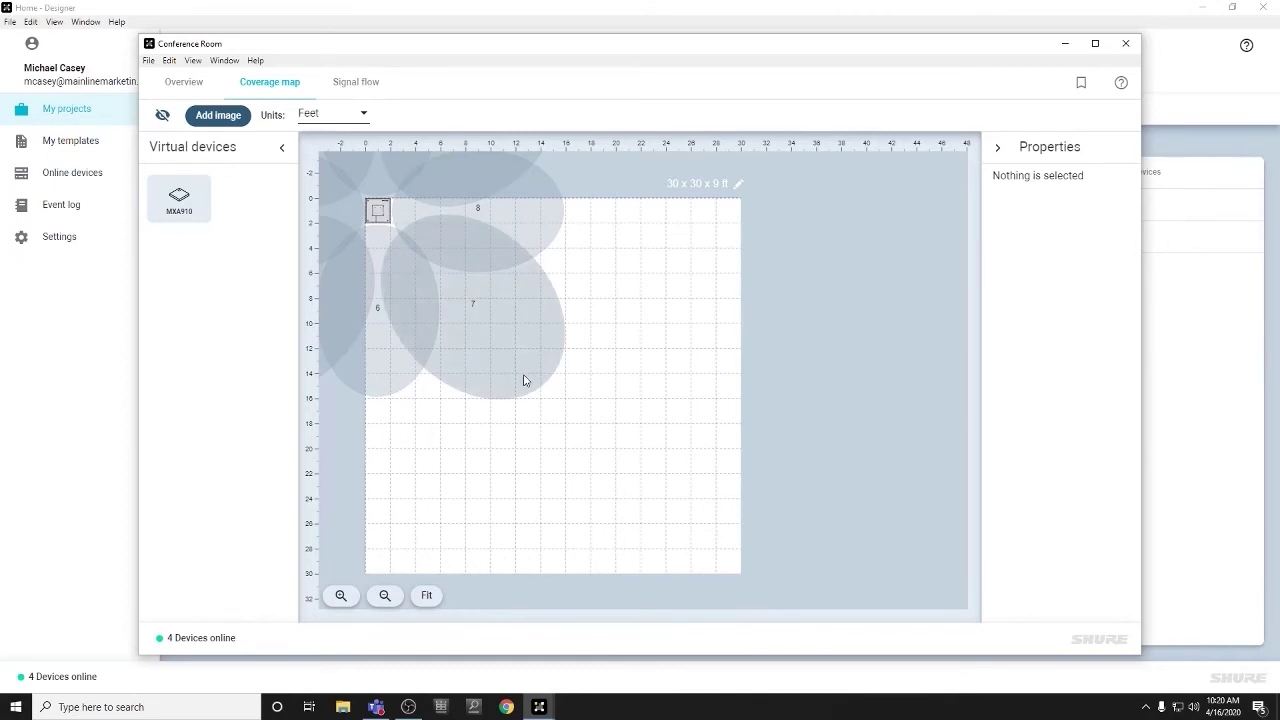
Step: Move the MXA910 array just outside the upper-left corner of the 30 x 30 ft workspace and deselect it
left_click(380, 214)
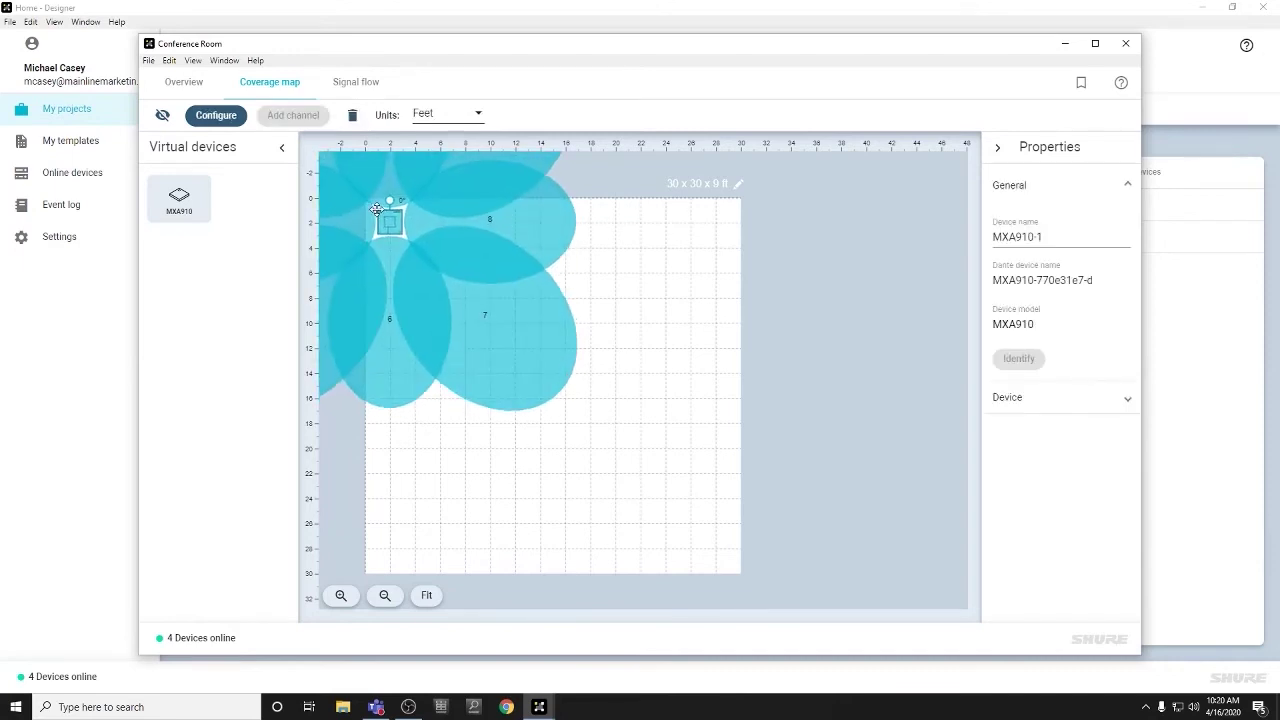
left_click_drag(367, 203, 341, 179)
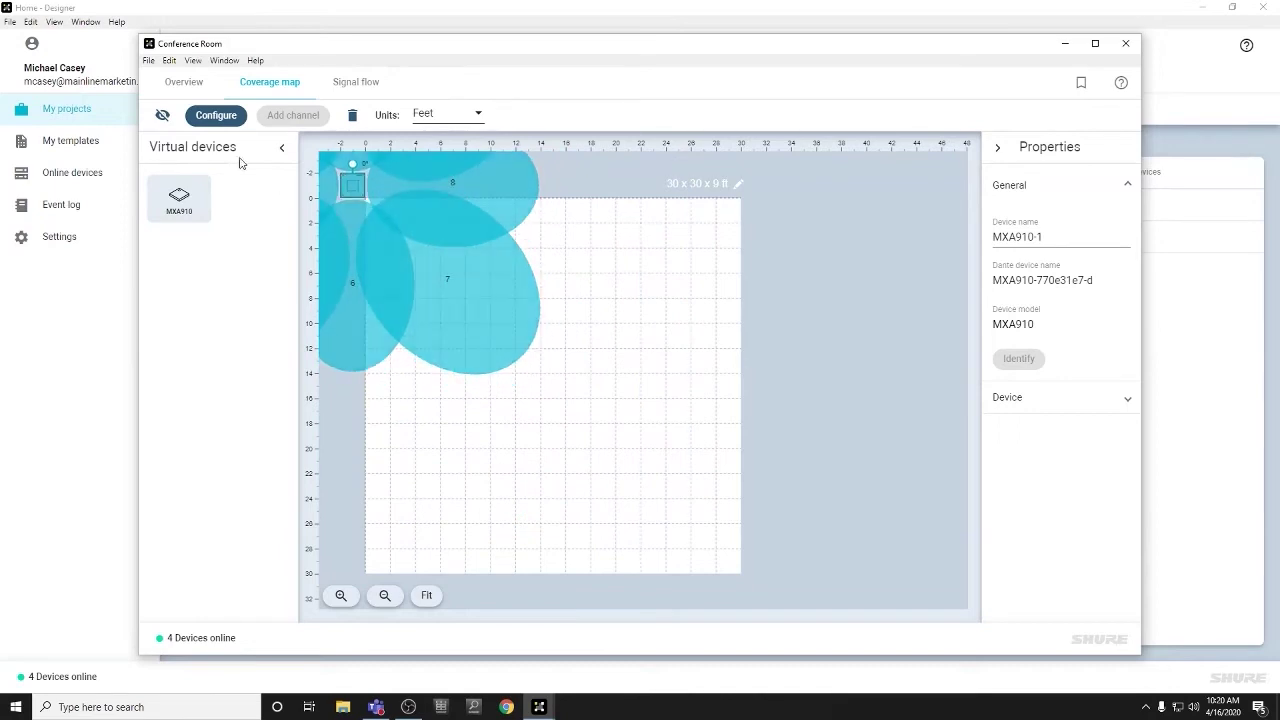
left_click(628, 340)
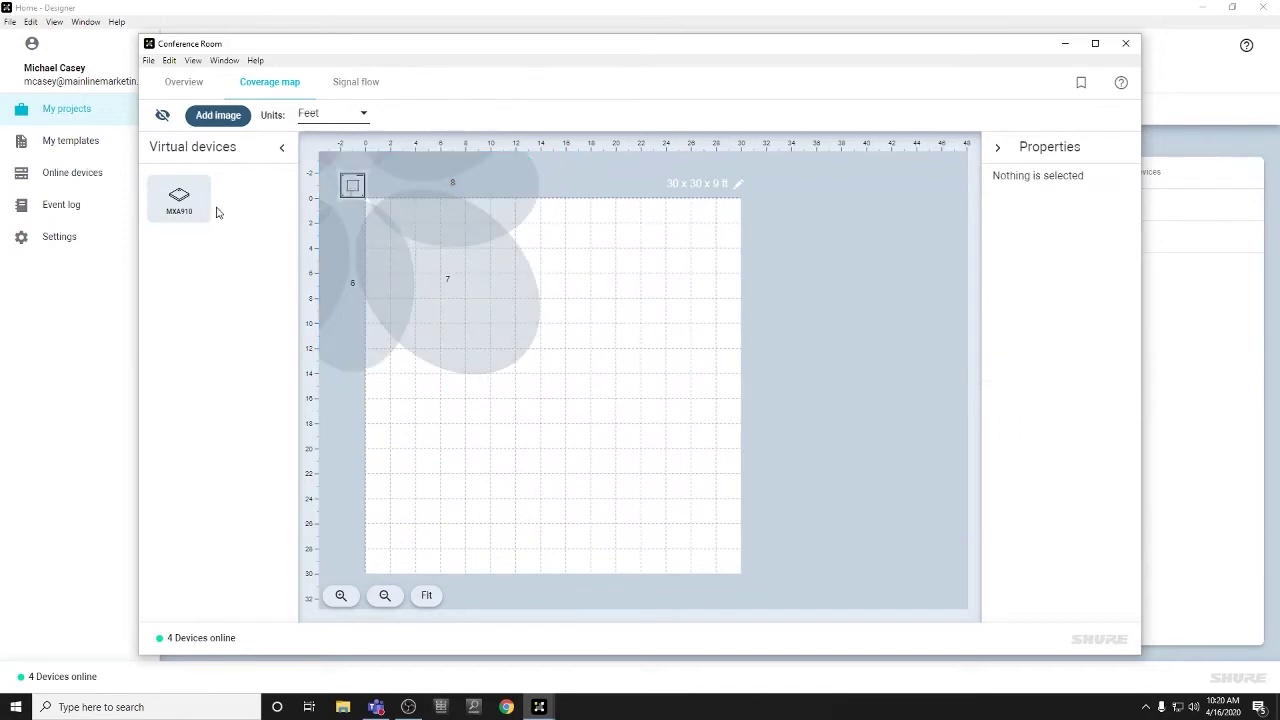
Step: Add the image conference-room-layout (1) from the Pictures folder as the coverage map's floor plan
left_click(221, 117)
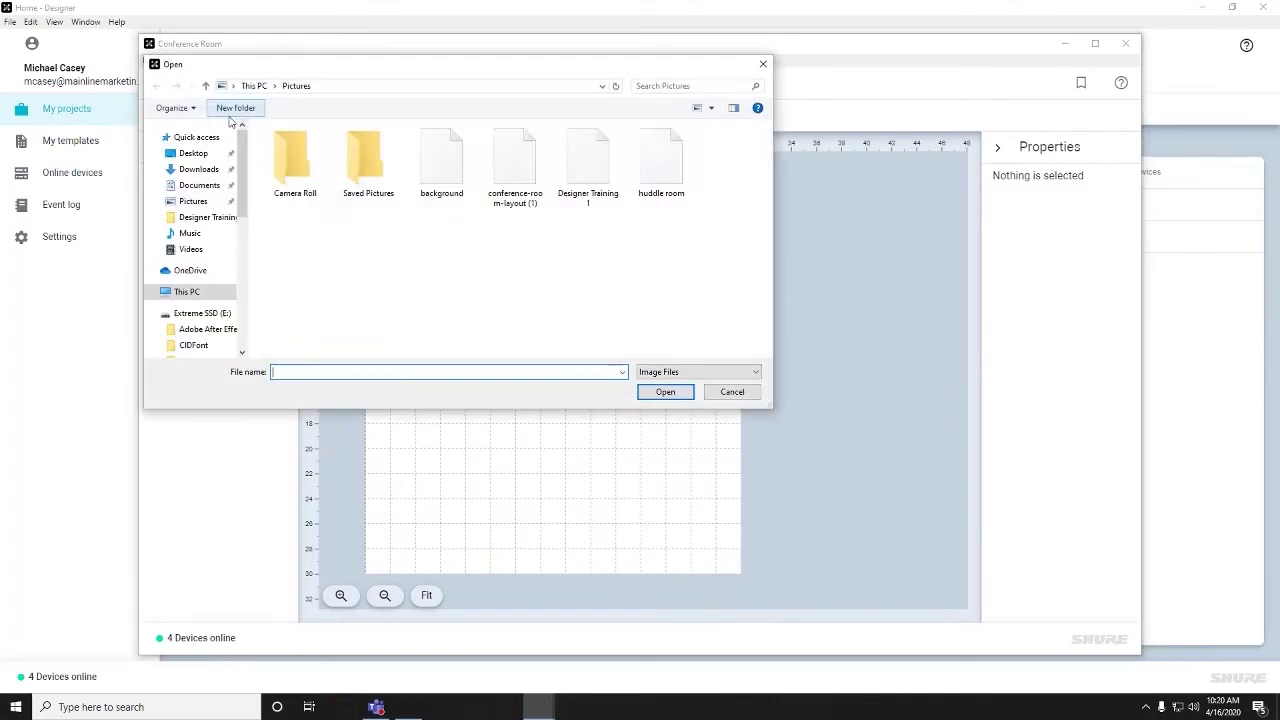
left_click(521, 167)
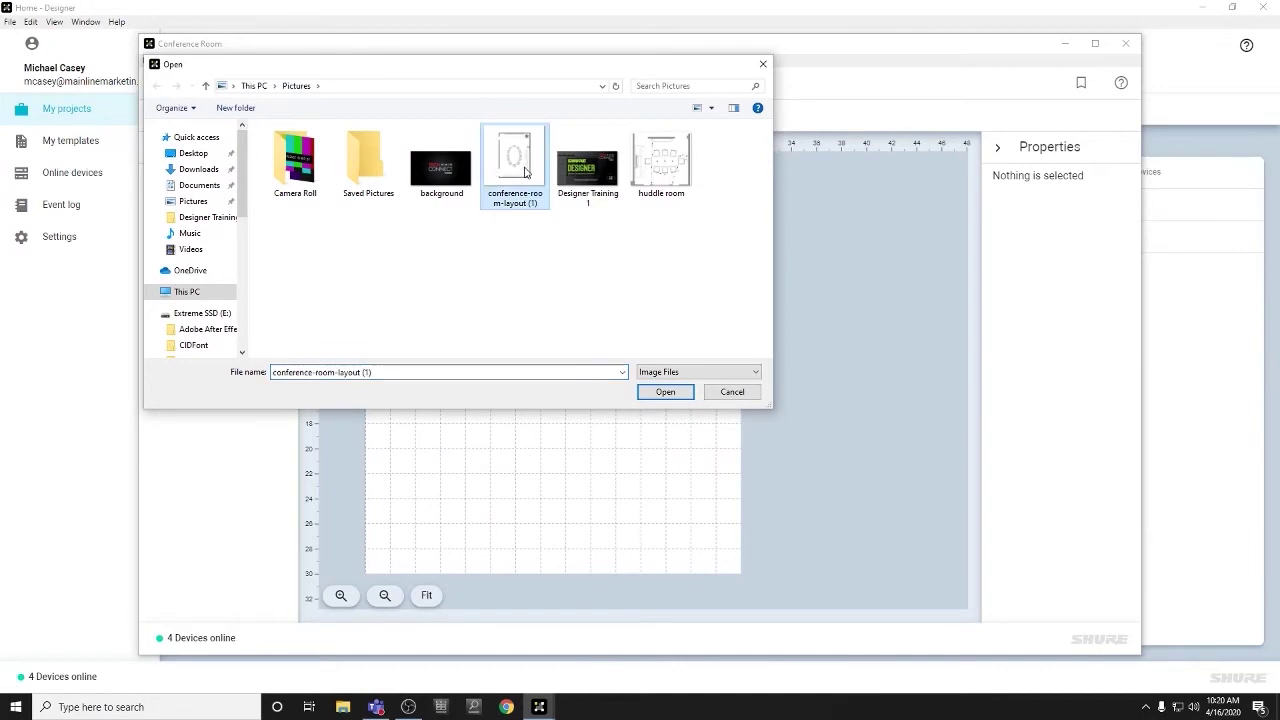
left_click(667, 393)
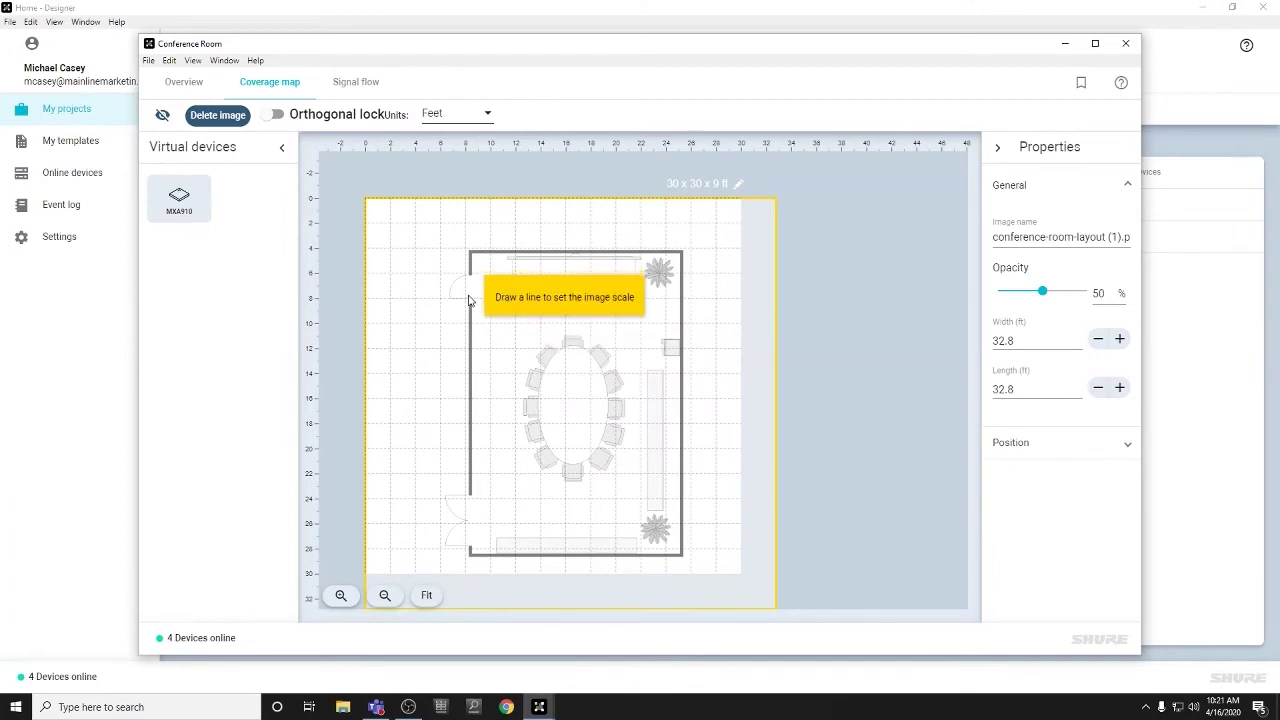
Step: Scale the floor plan with a reference line across the upper-left door opening, setting its size to 3 ft
scroll(470, 305, "up", 2)
scroll(467, 305, "up", 3)
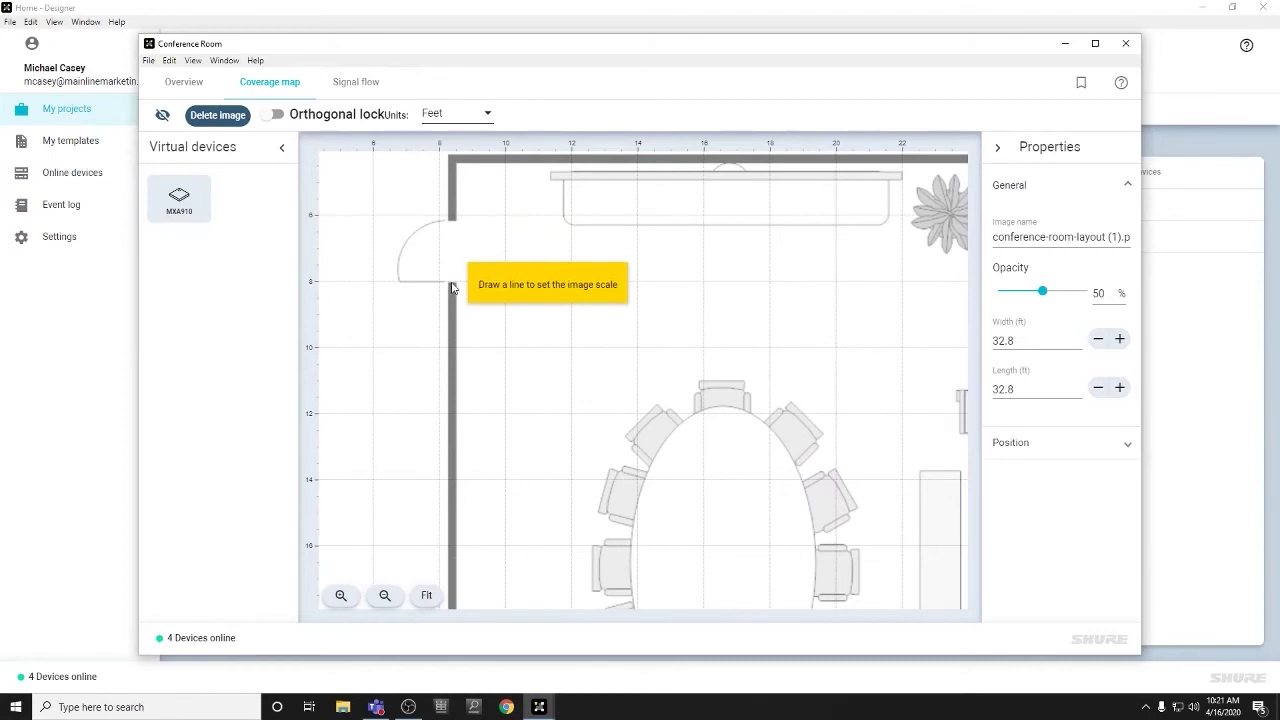
left_click_drag(450, 283, 452, 222)
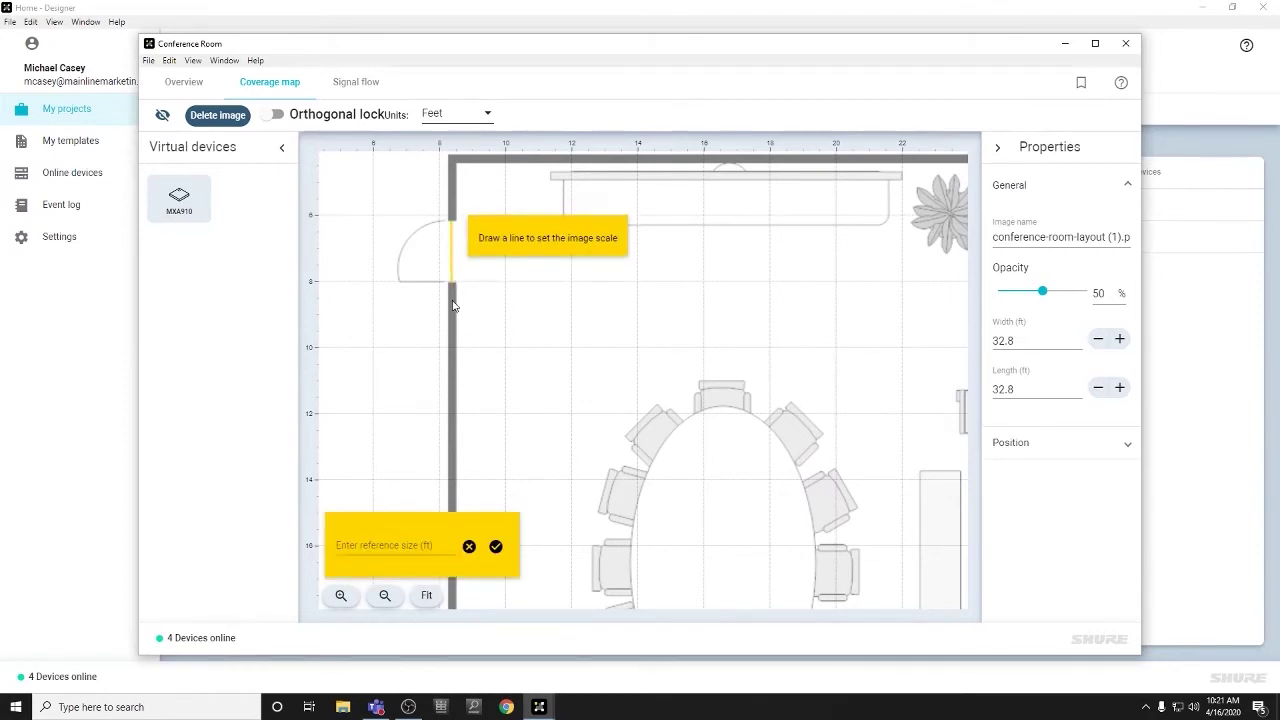
left_click(377, 545)
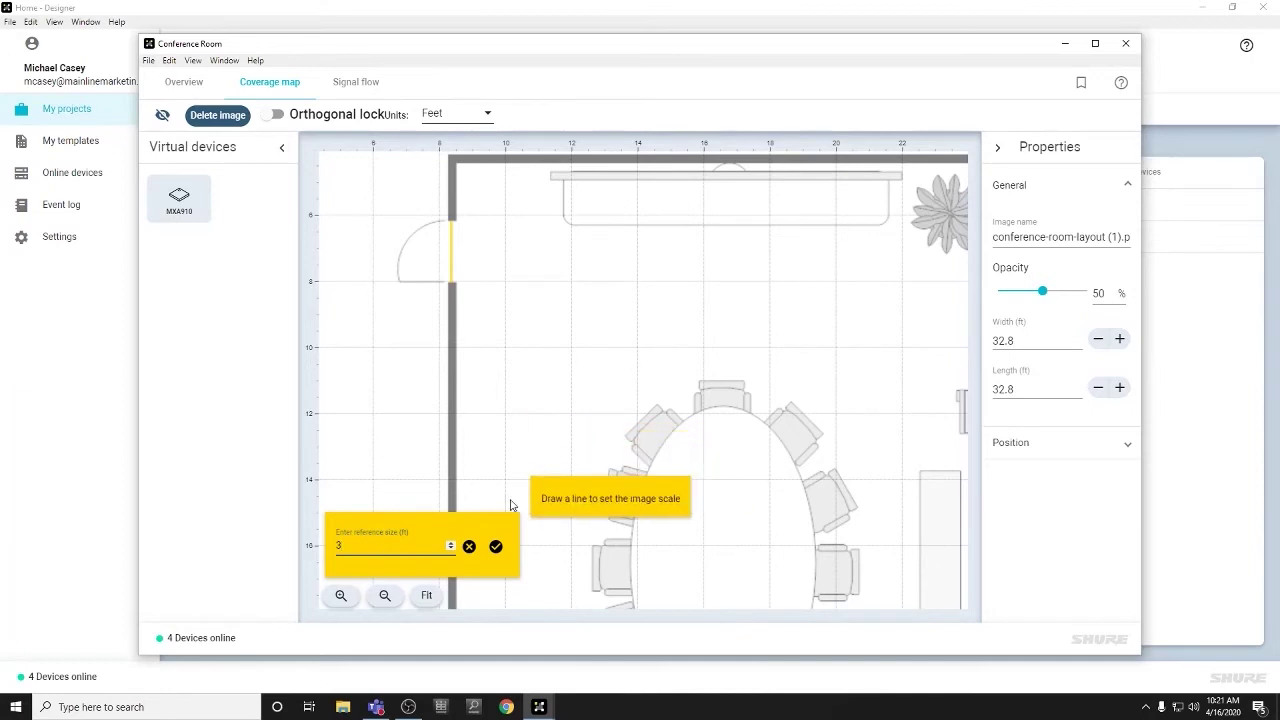
left_click(495, 548)
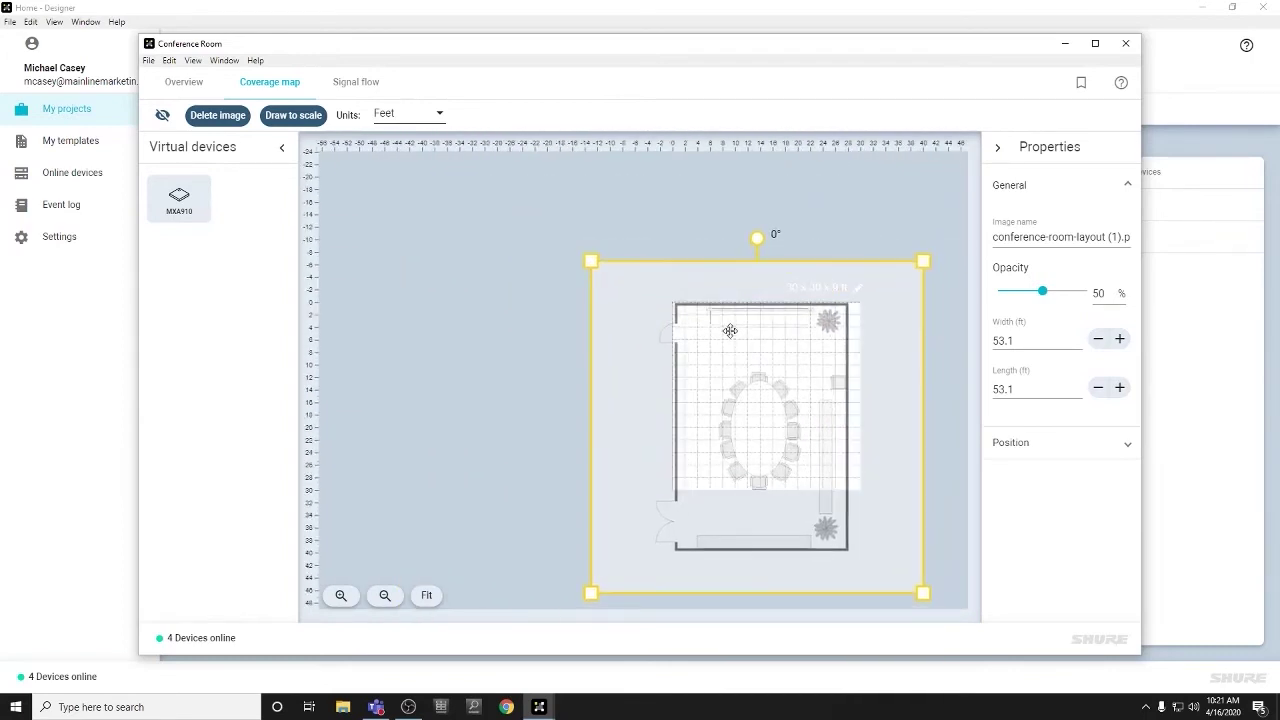
Step: Move the floor plan image leftward until the room's right wall lies about 4 ft inside the workspace's left edge
left_click_drag(730, 332, 735, 334)
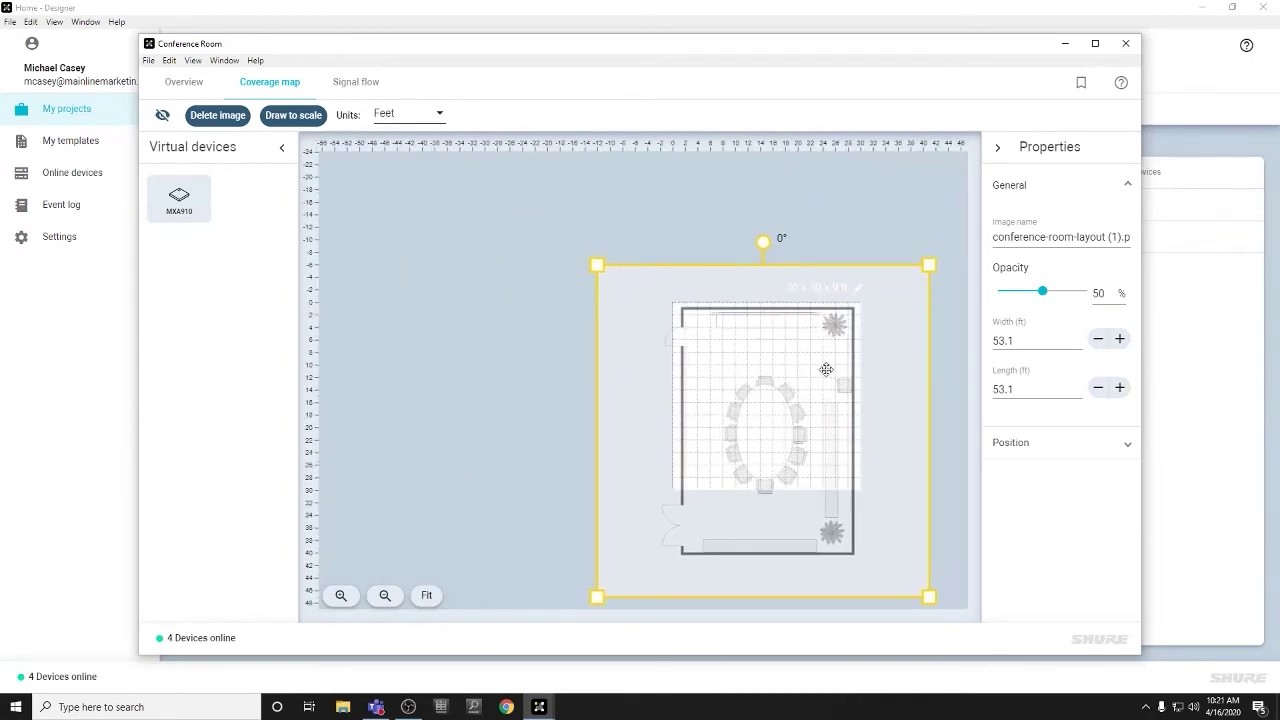
left_click_drag(838, 358, 837, 310)
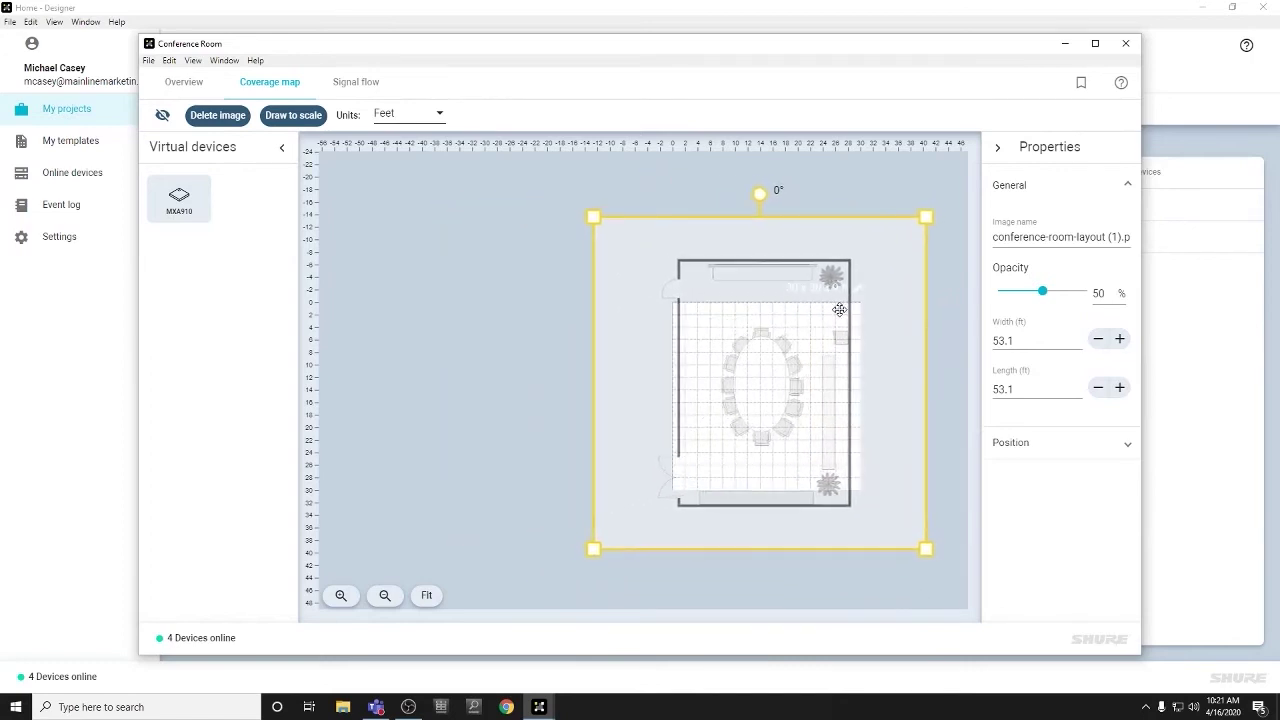
left_click_drag(802, 446, 742, 430)
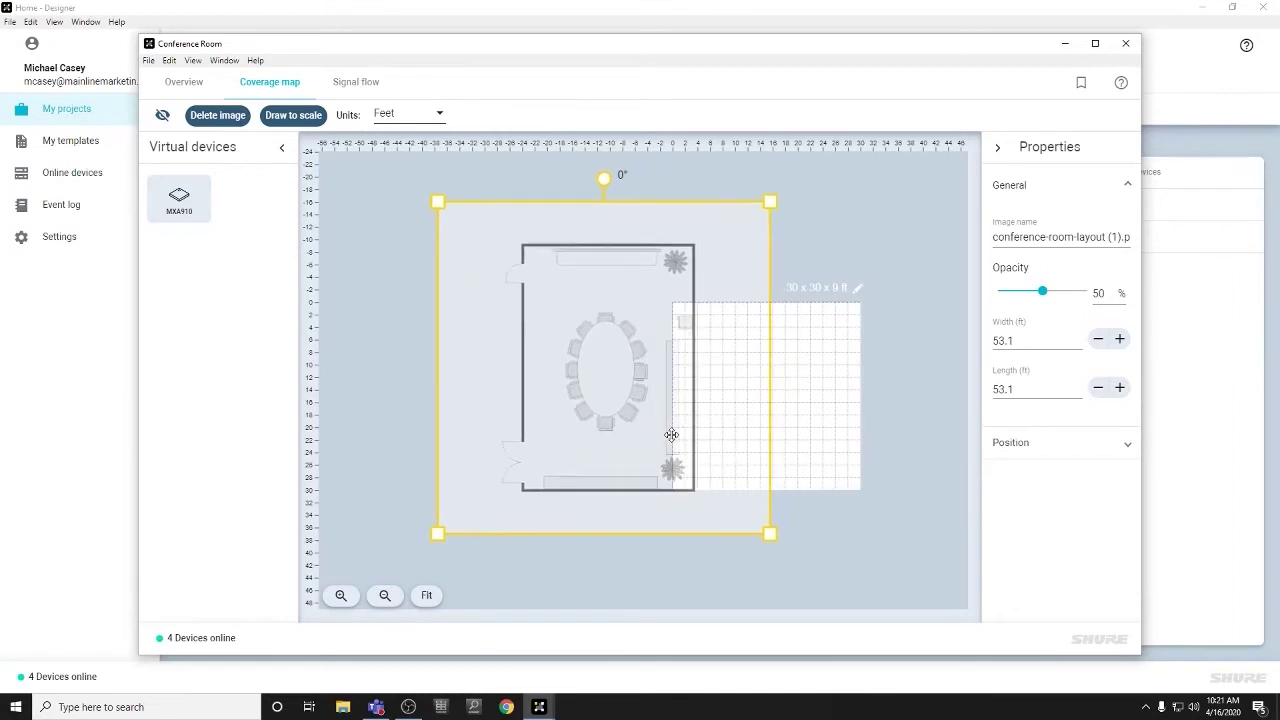
left_click(826, 403)
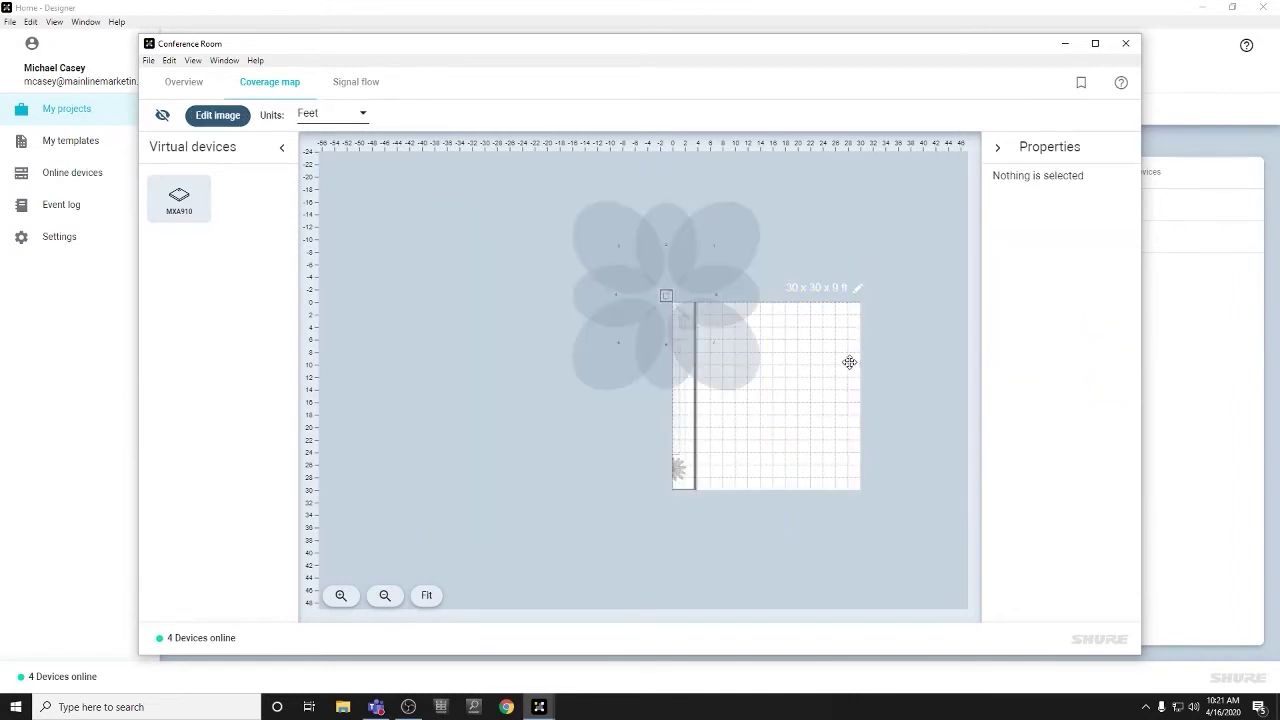
left_click(860, 292)
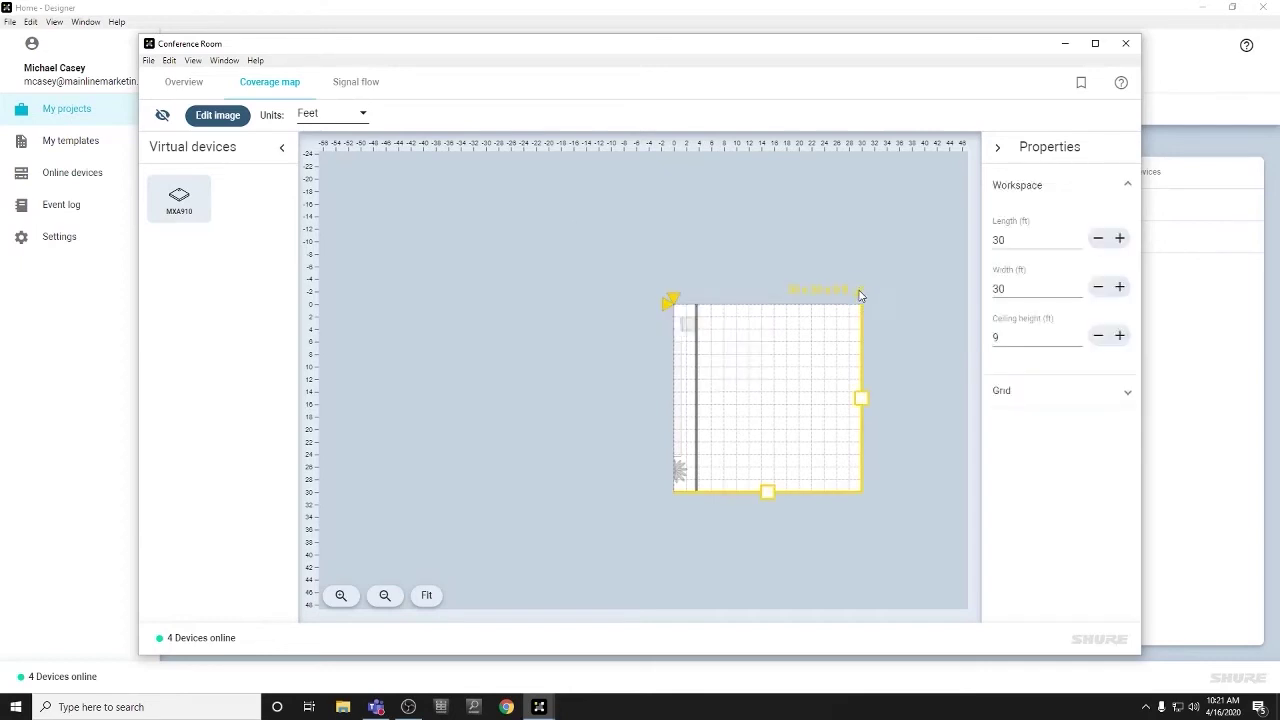
scroll(845, 298, "up", 2)
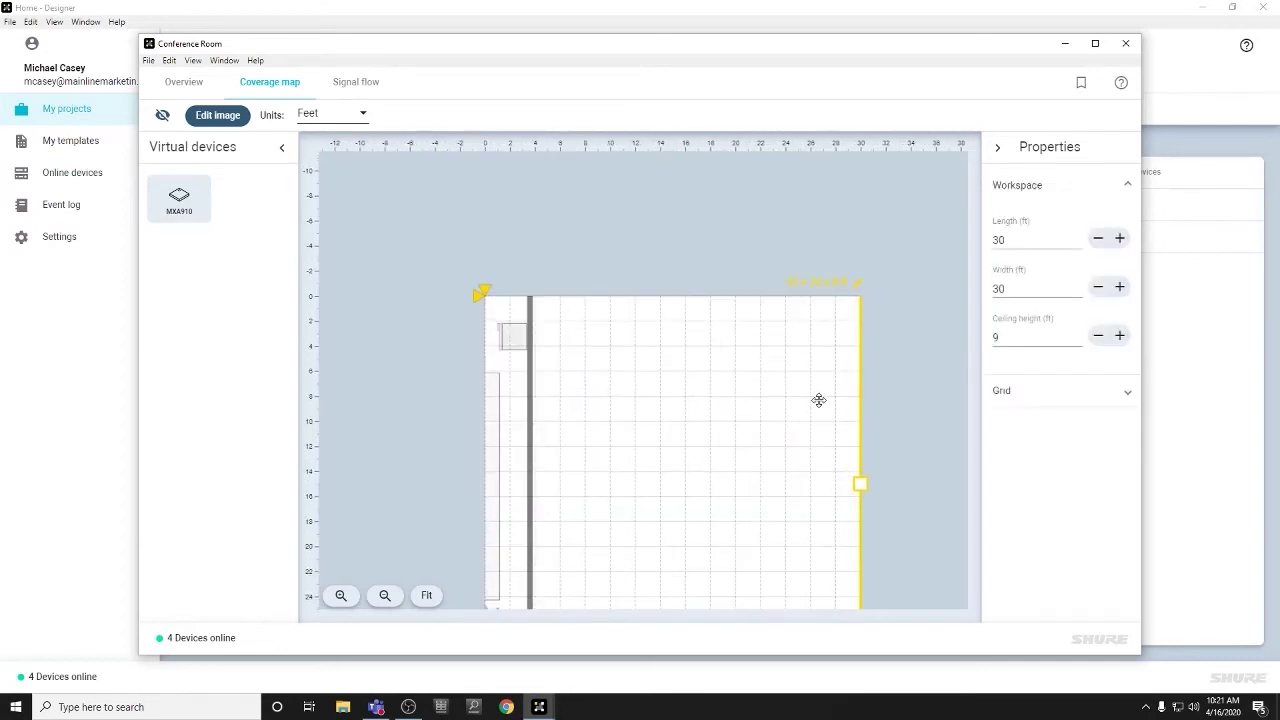
scroll(819, 400, "down", 2)
left_click(903, 414)
left_click_drag(903, 414, 877, 348)
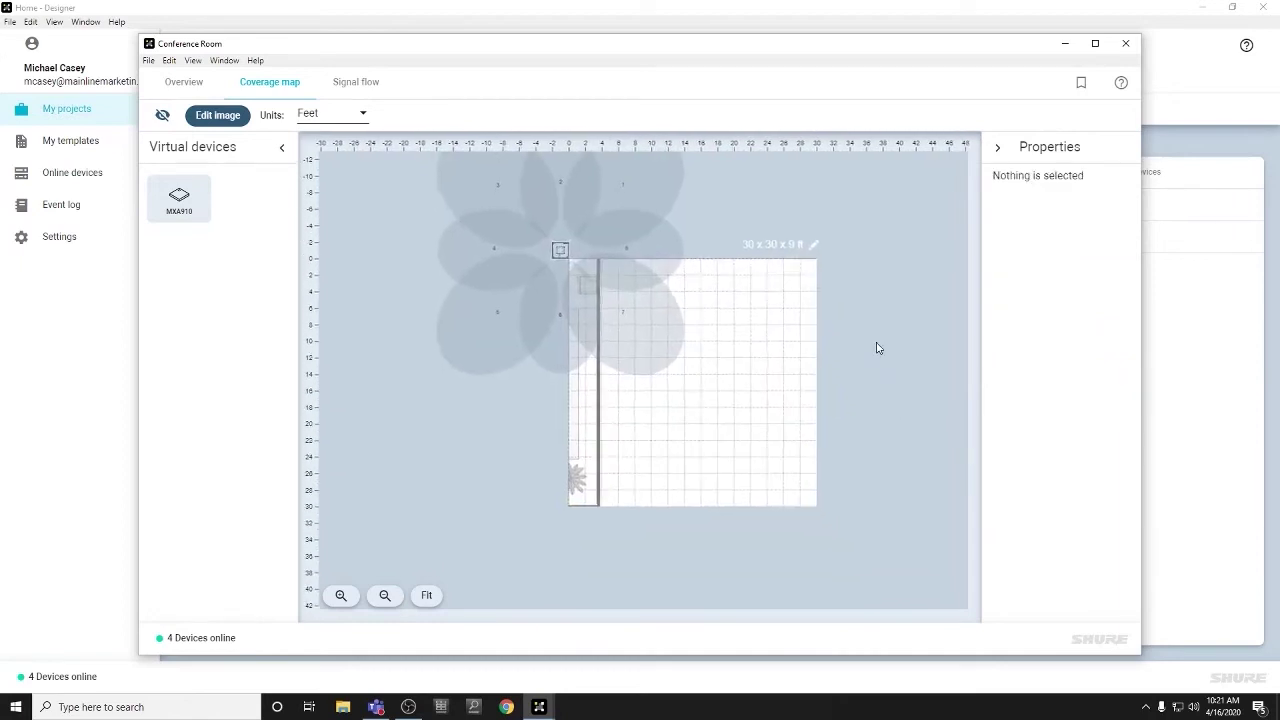
Step: Enlarge the coverage map workspace to about 46.2 ft wide and 34 ft long
scroll(766, 243, "up", 2)
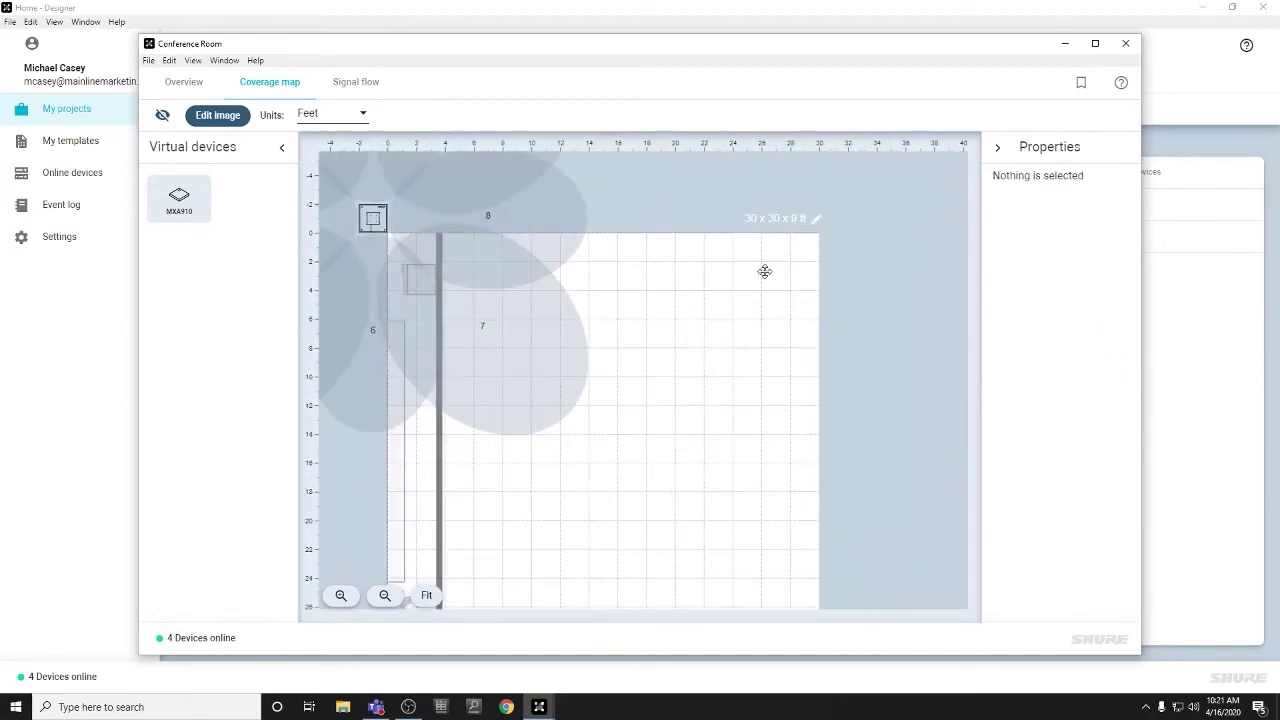
scroll(766, 265, "up", 1)
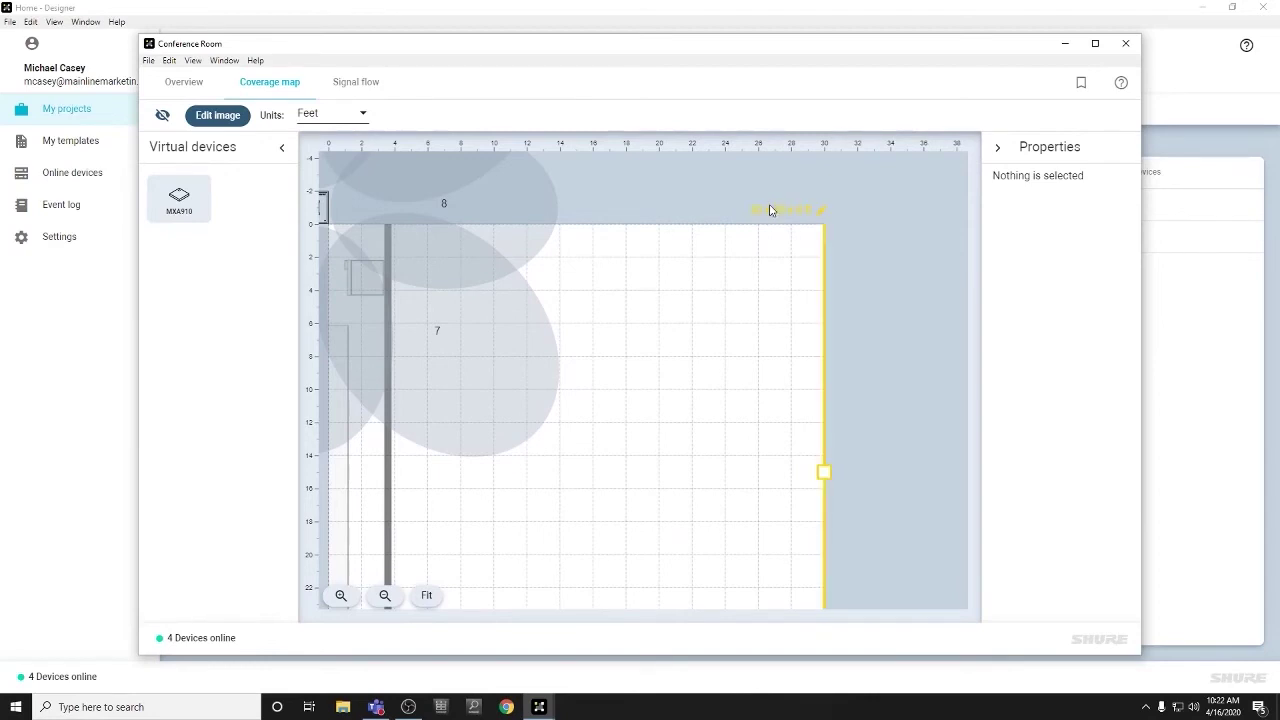
left_click(770, 210)
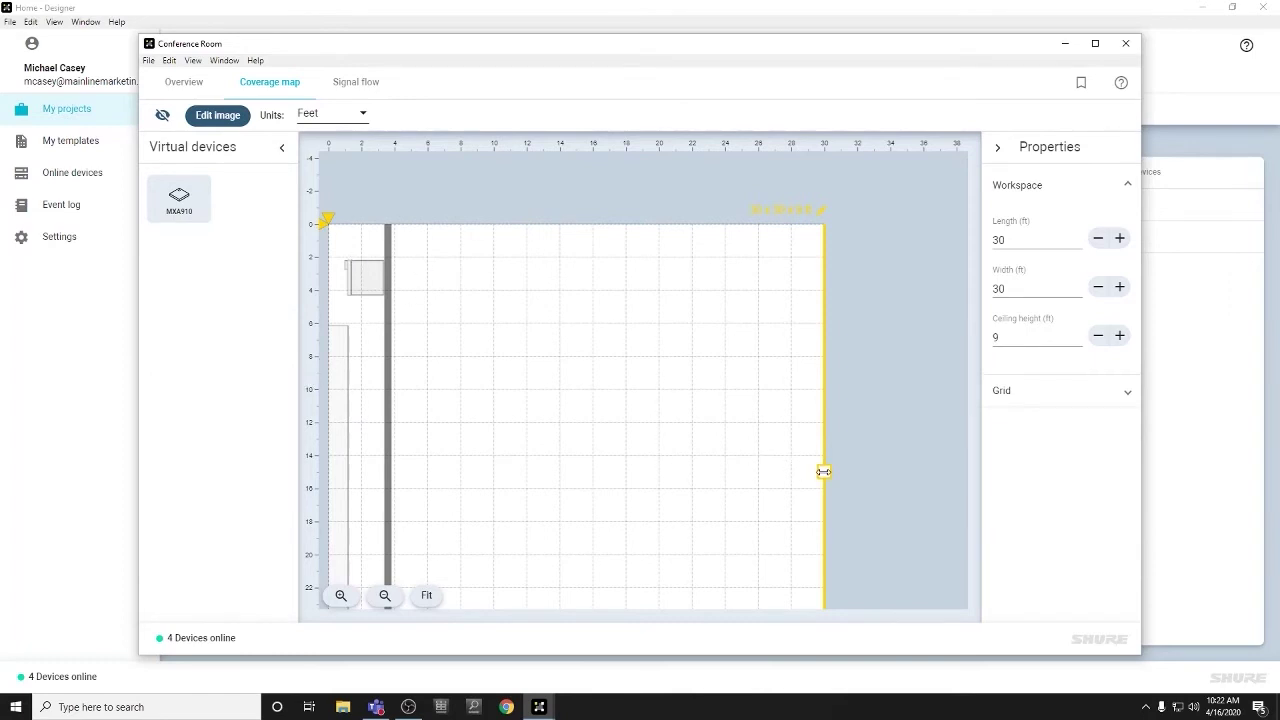
left_click_drag(823, 471, 945, 465)
scroll(811, 443, "down", 3)
left_click_drag(781, 577, 780, 645)
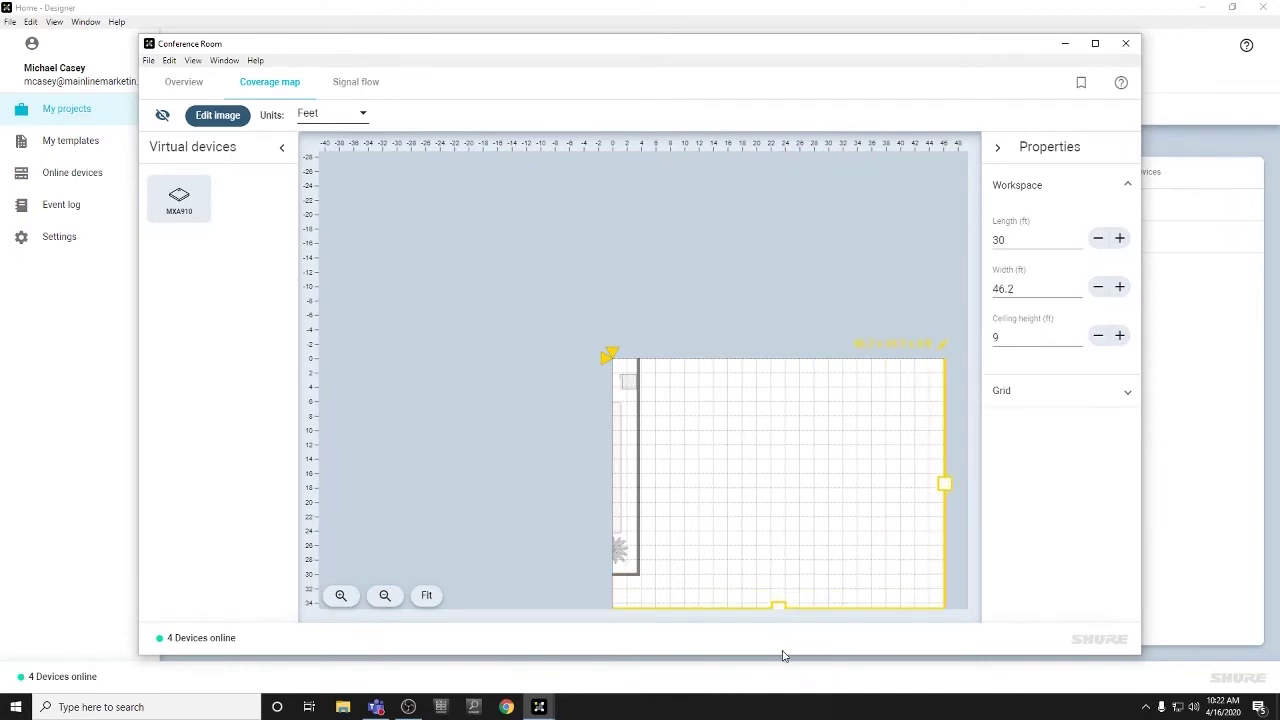
scroll(814, 469, "down", 3)
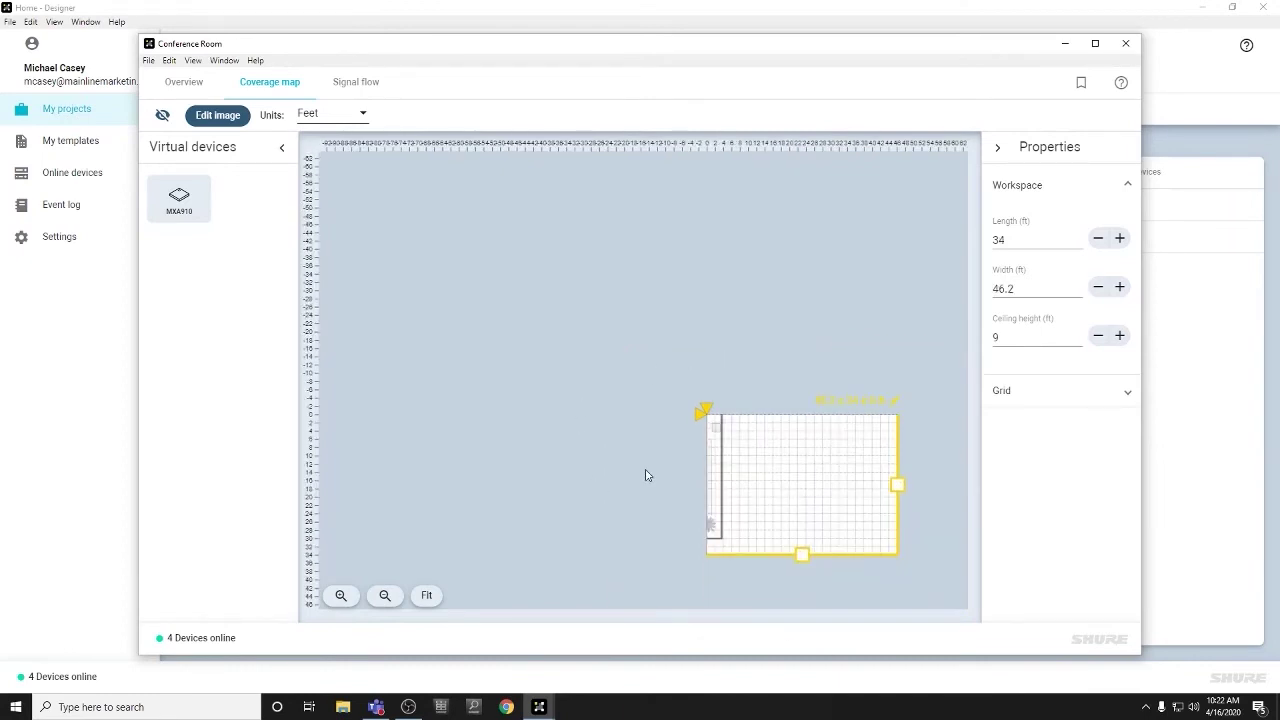
left_click_drag(646, 474, 520, 309)
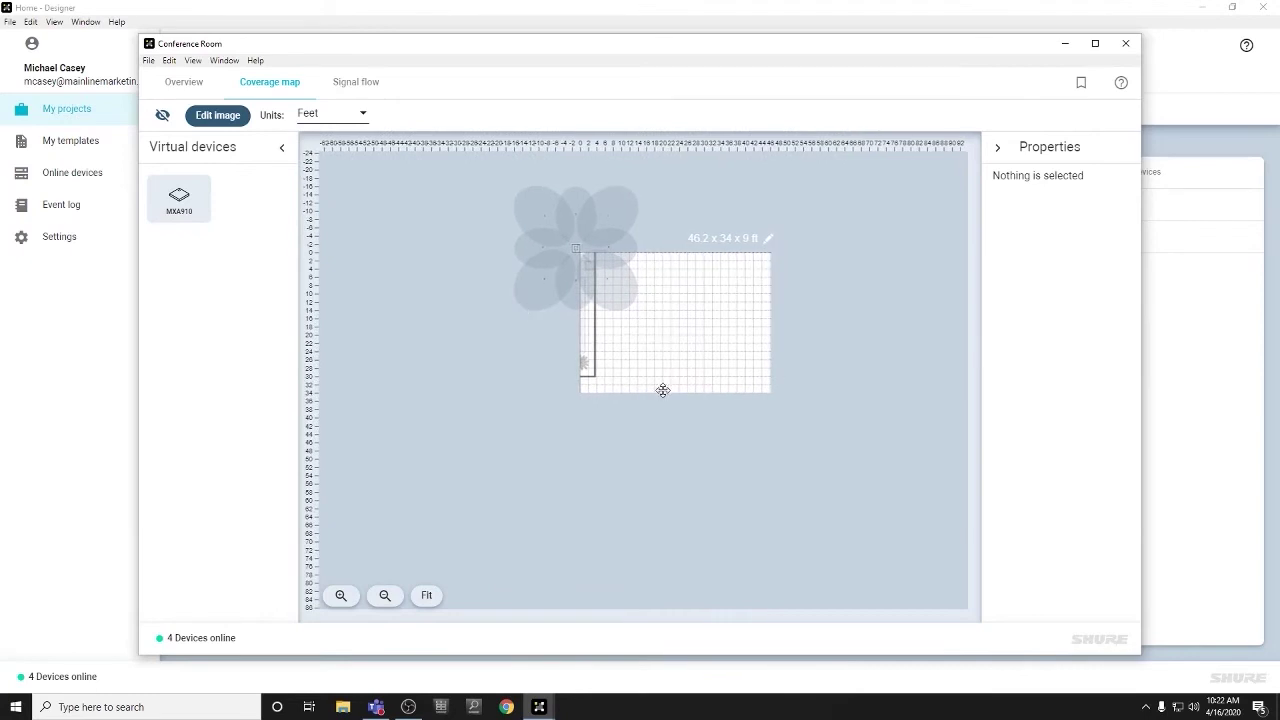
Step: Extend the workspace's length to about 47.9 ft and deselect it
scroll(678, 367, "up", 4)
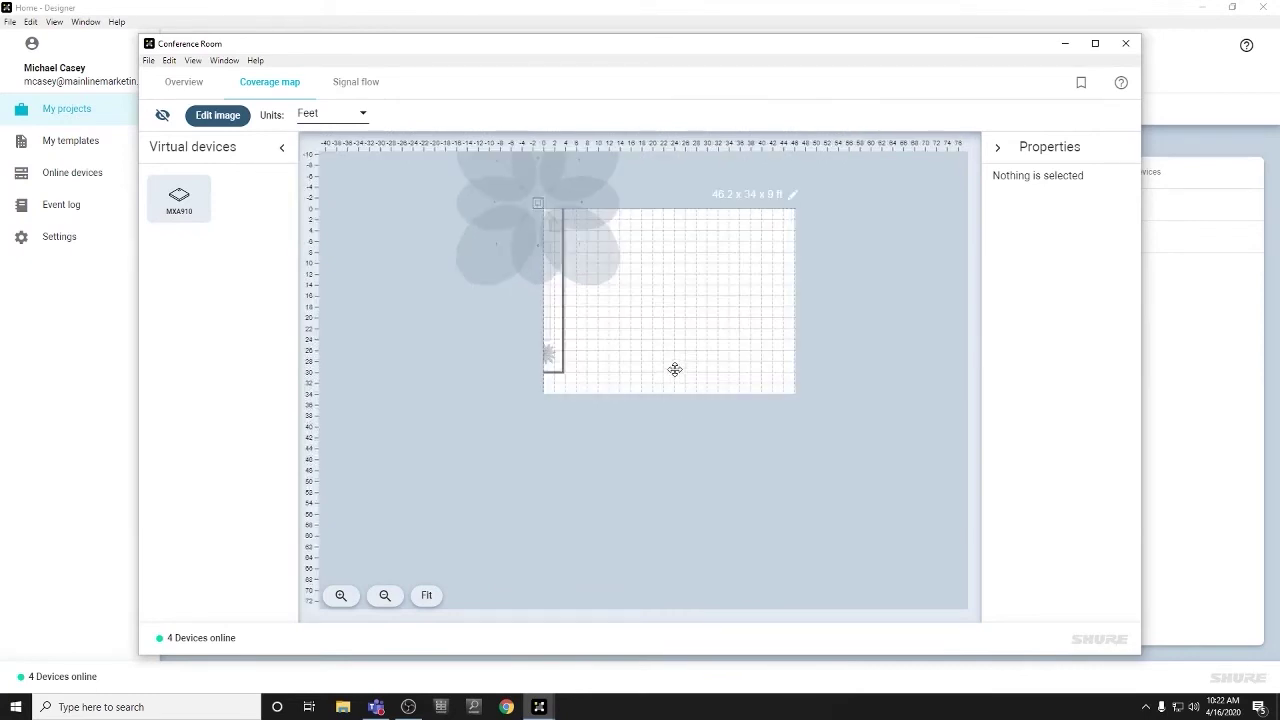
scroll(845, 194, "down", 2)
left_click(845, 194)
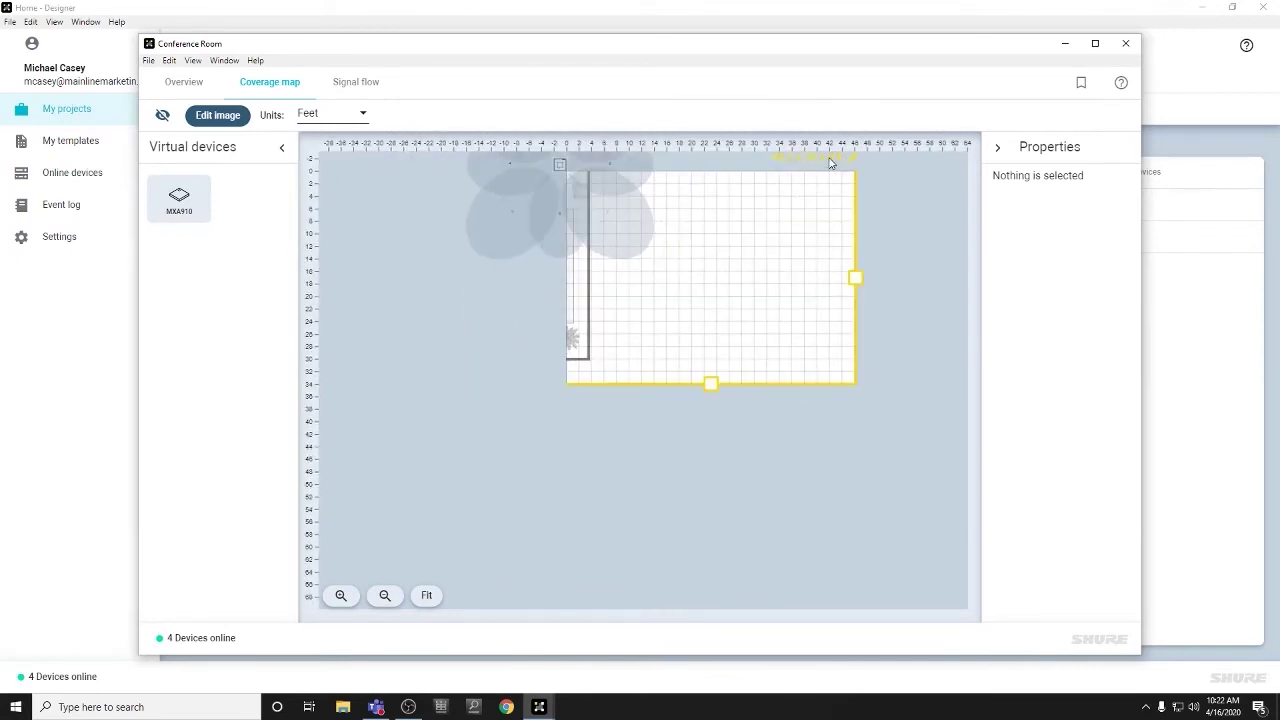
left_click_drag(713, 385, 712, 473)
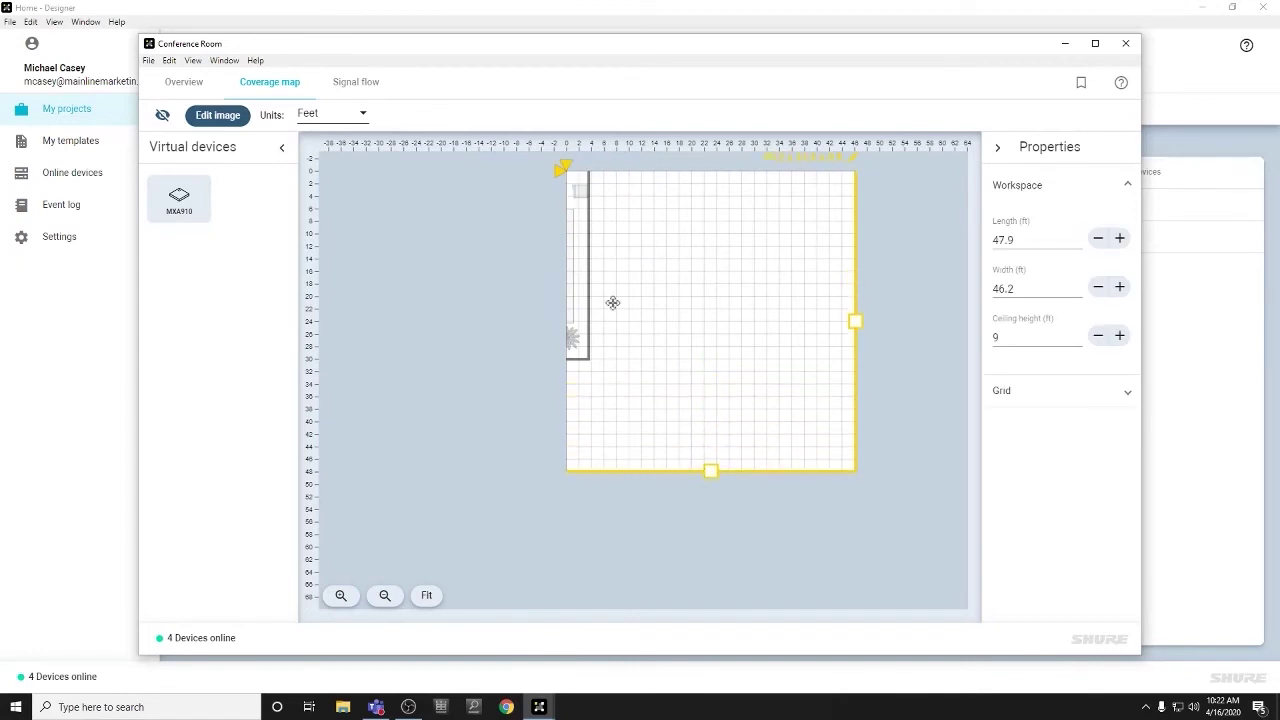
left_click(574, 260)
left_click_drag(574, 260, 600, 290)
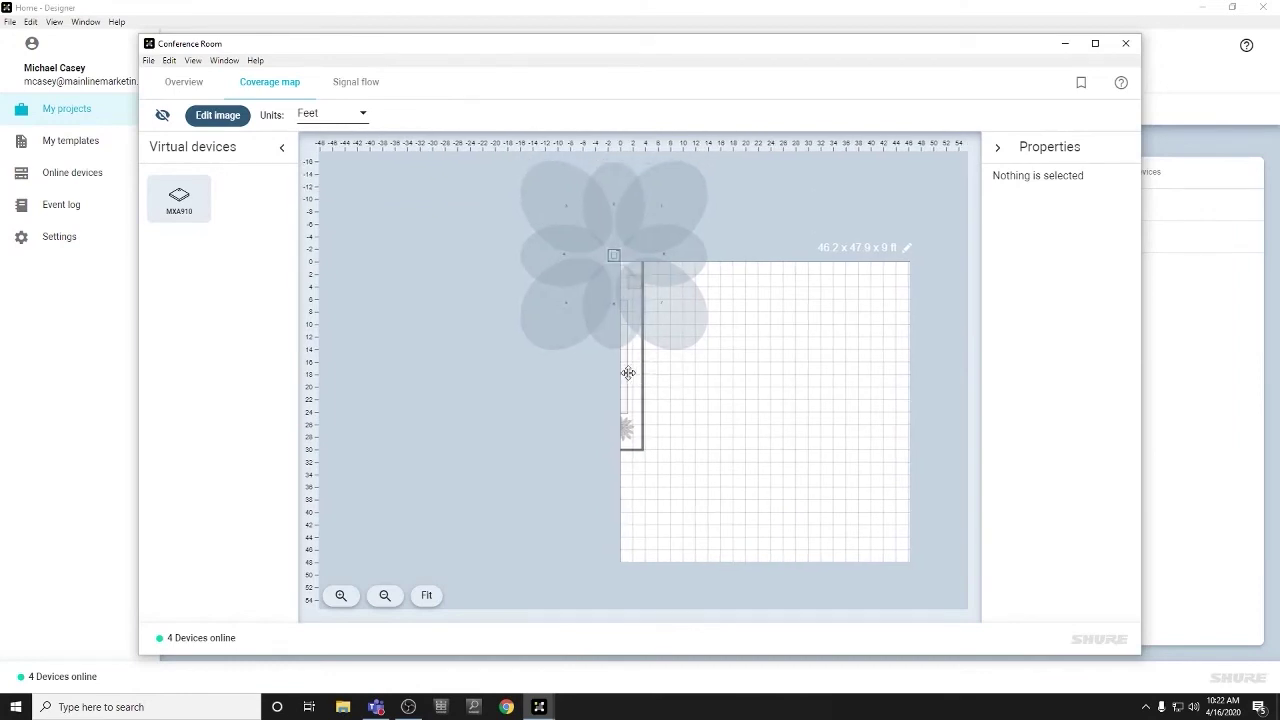
Step: Move the floor plan image into the workspace, with the room's left wall about 8 ft and top wall about 3 ft from its edges
left_click(217, 117)
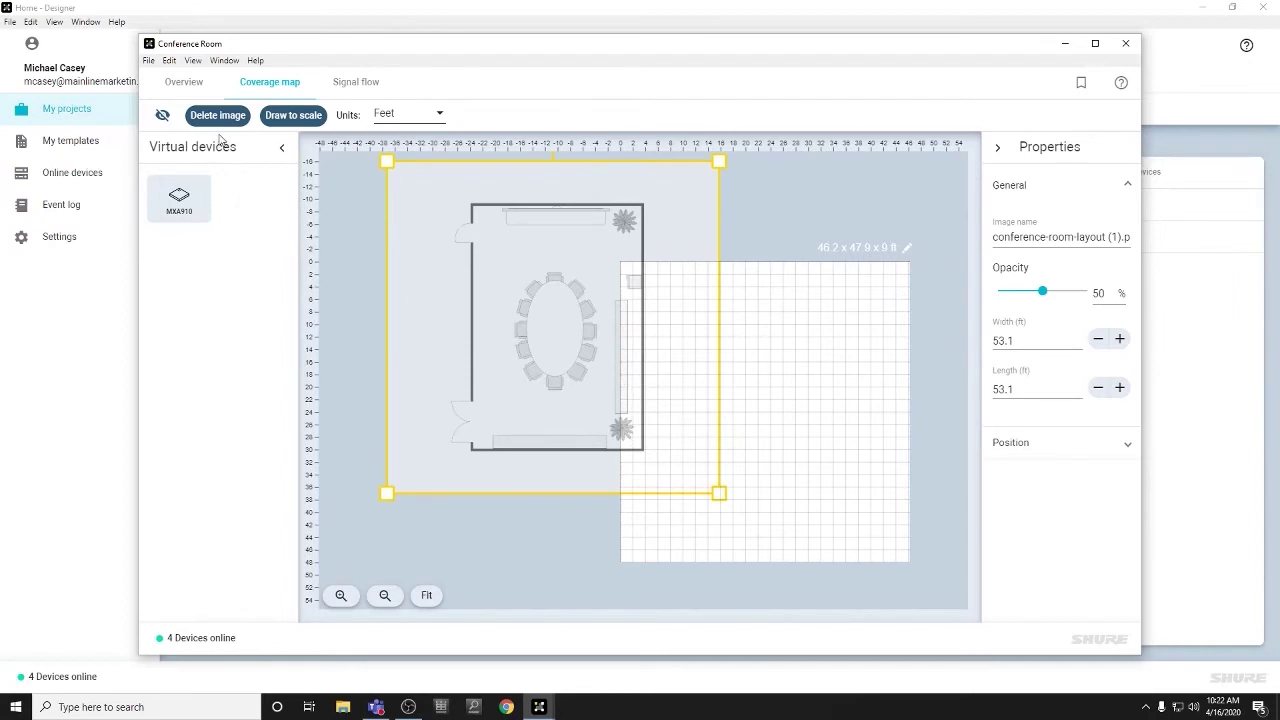
left_click(372, 229)
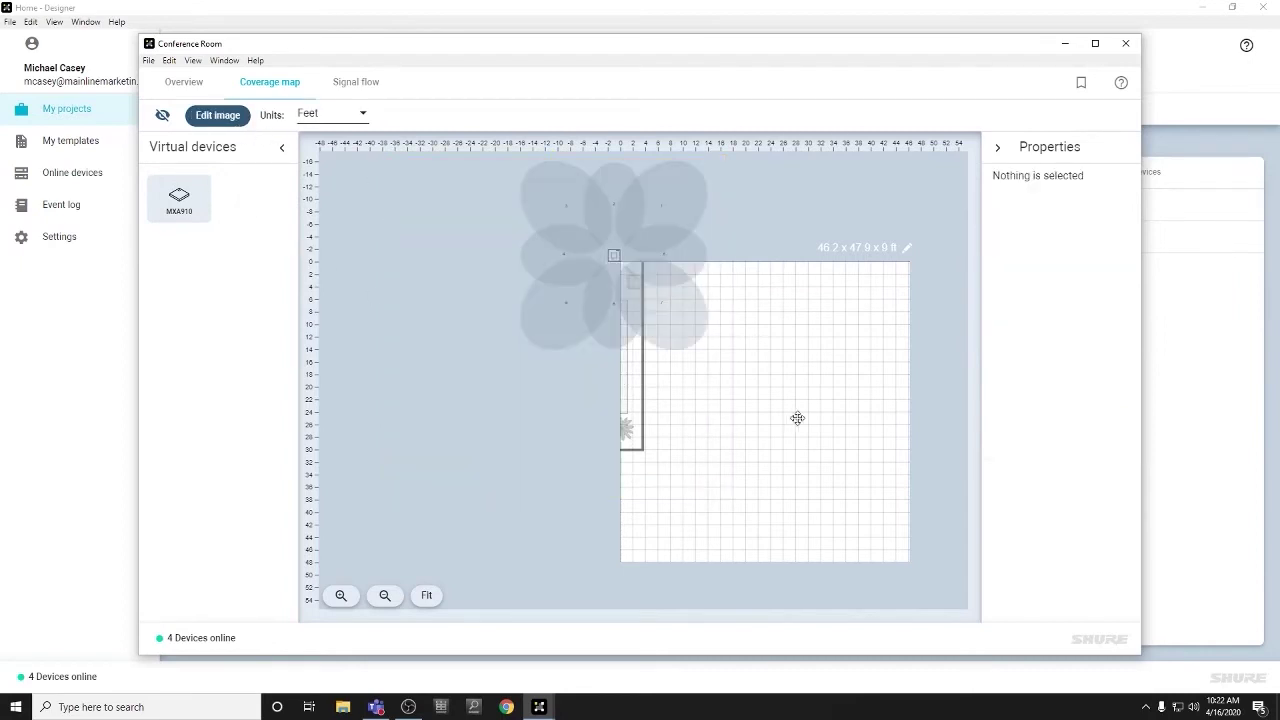
left_click(213, 117)
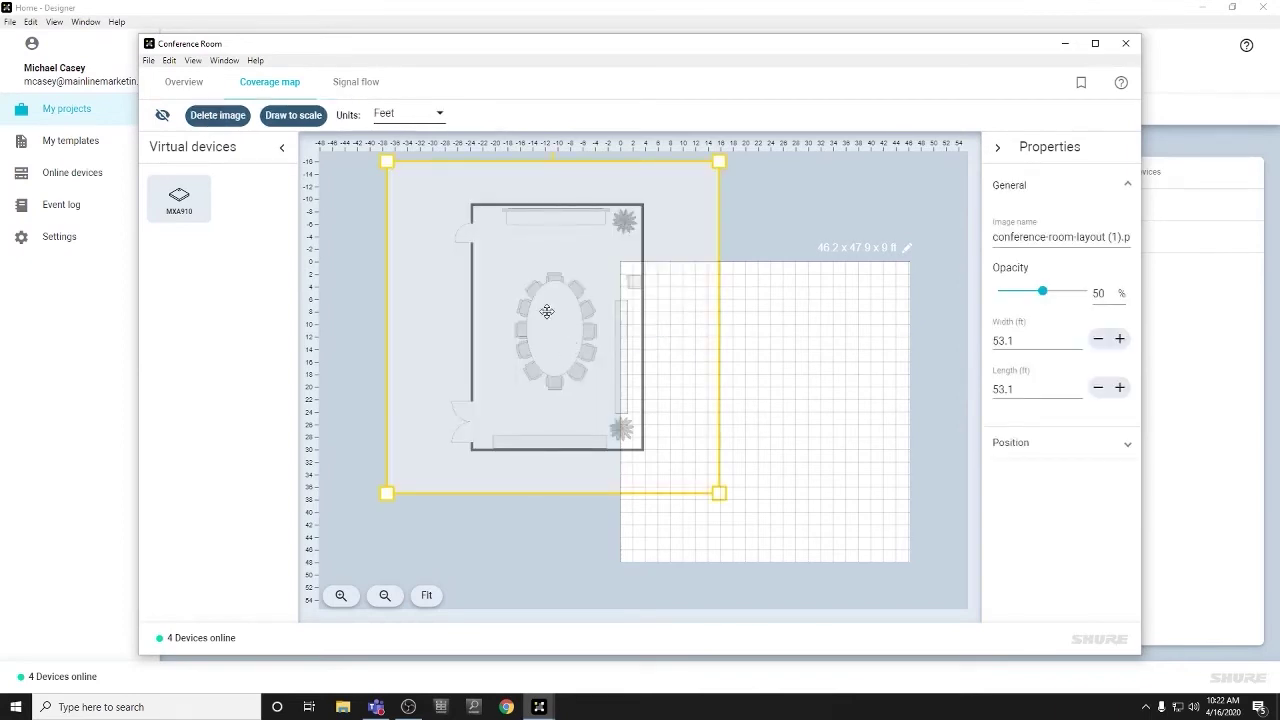
left_click_drag(543, 309, 748, 389)
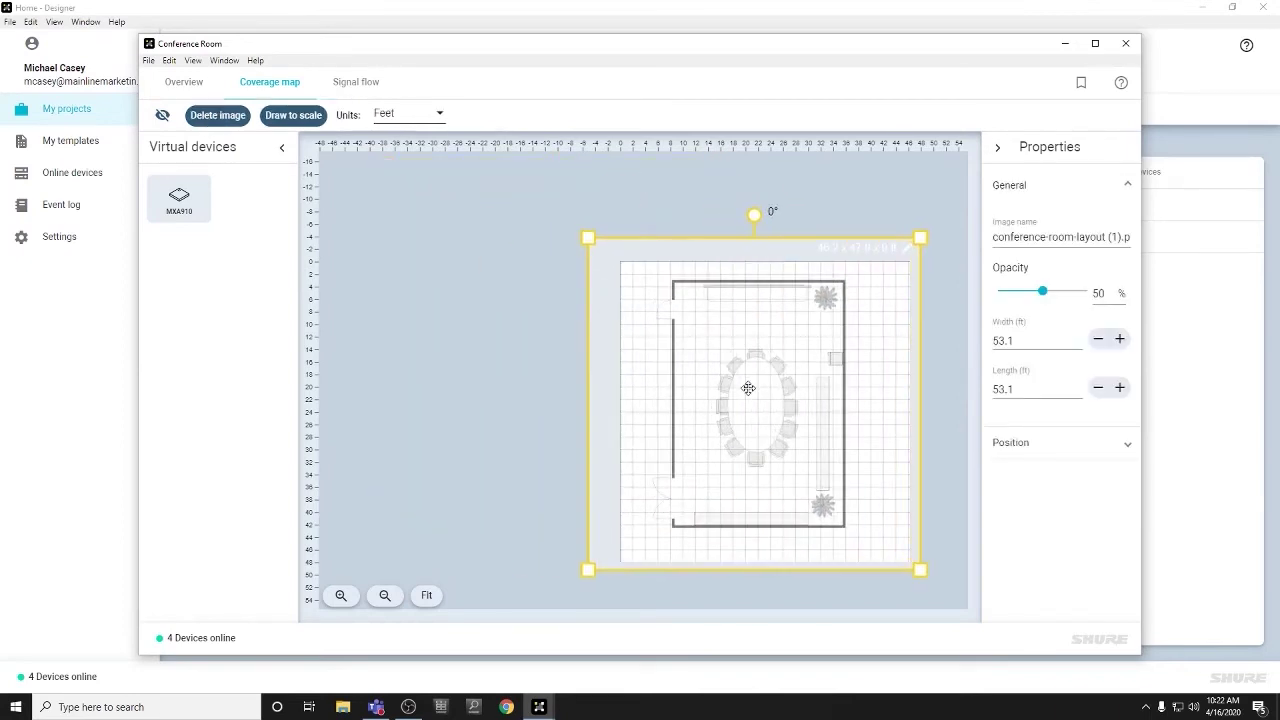
left_click(689, 186)
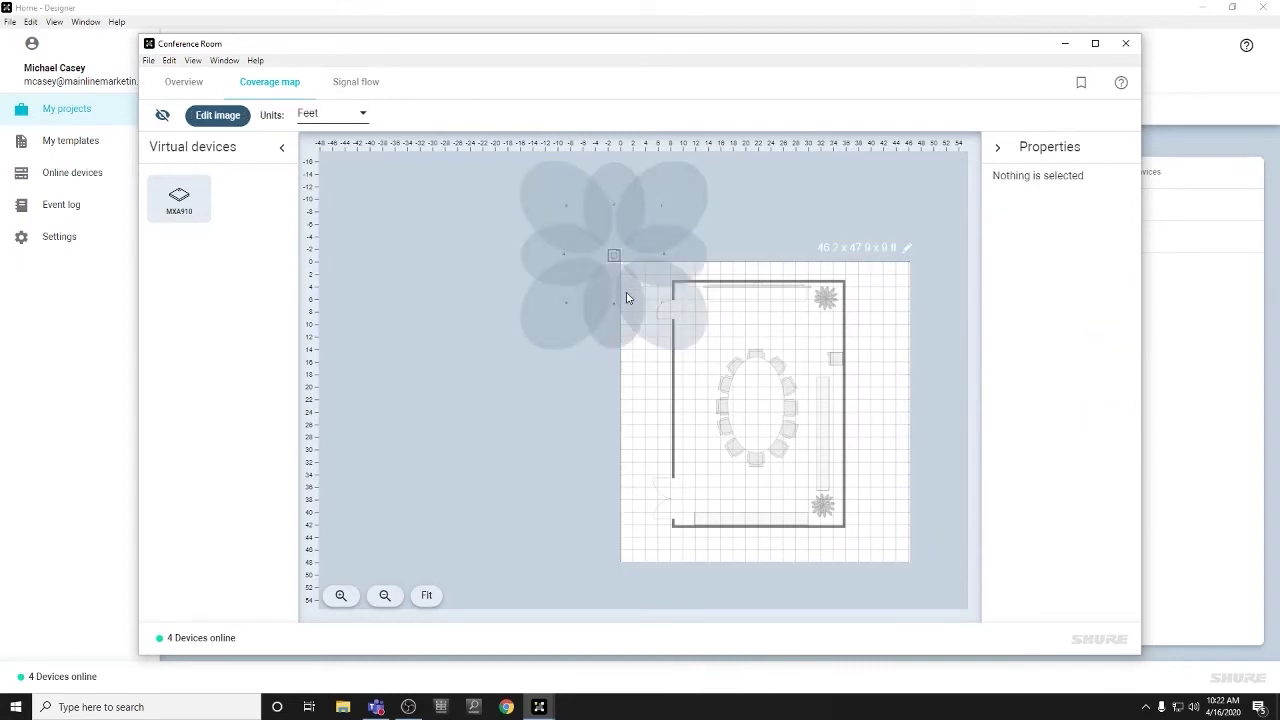
Step: Move the MXA910 array onto the conference table, about 23 ft across and 21 ft down the workspace
left_click(612, 264)
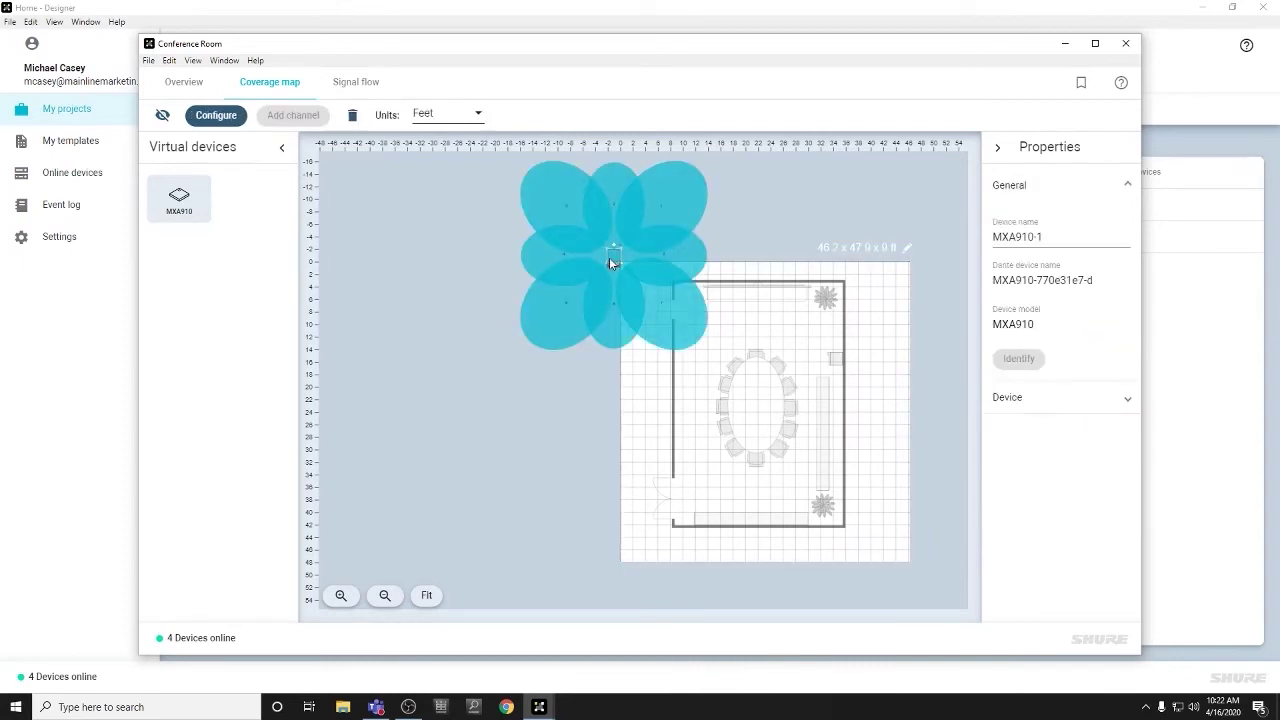
left_click_drag(610, 261, 746, 393)
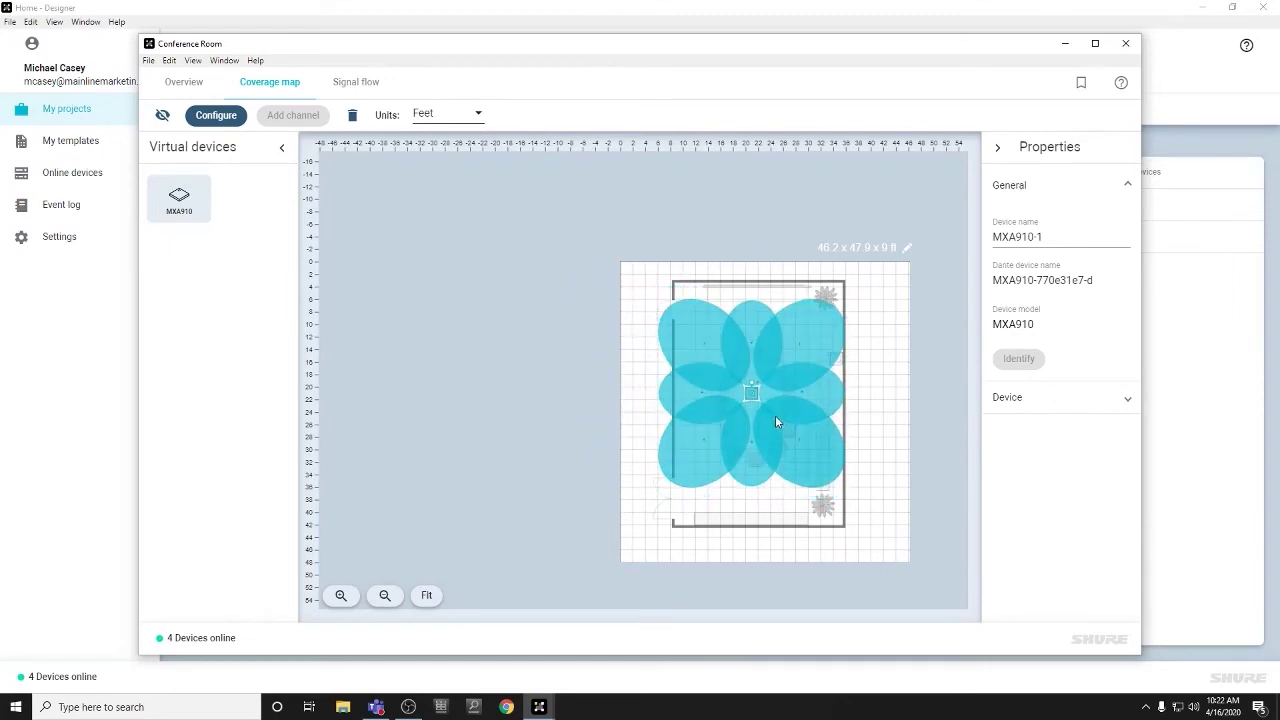
scroll(753, 399, "up", 4)
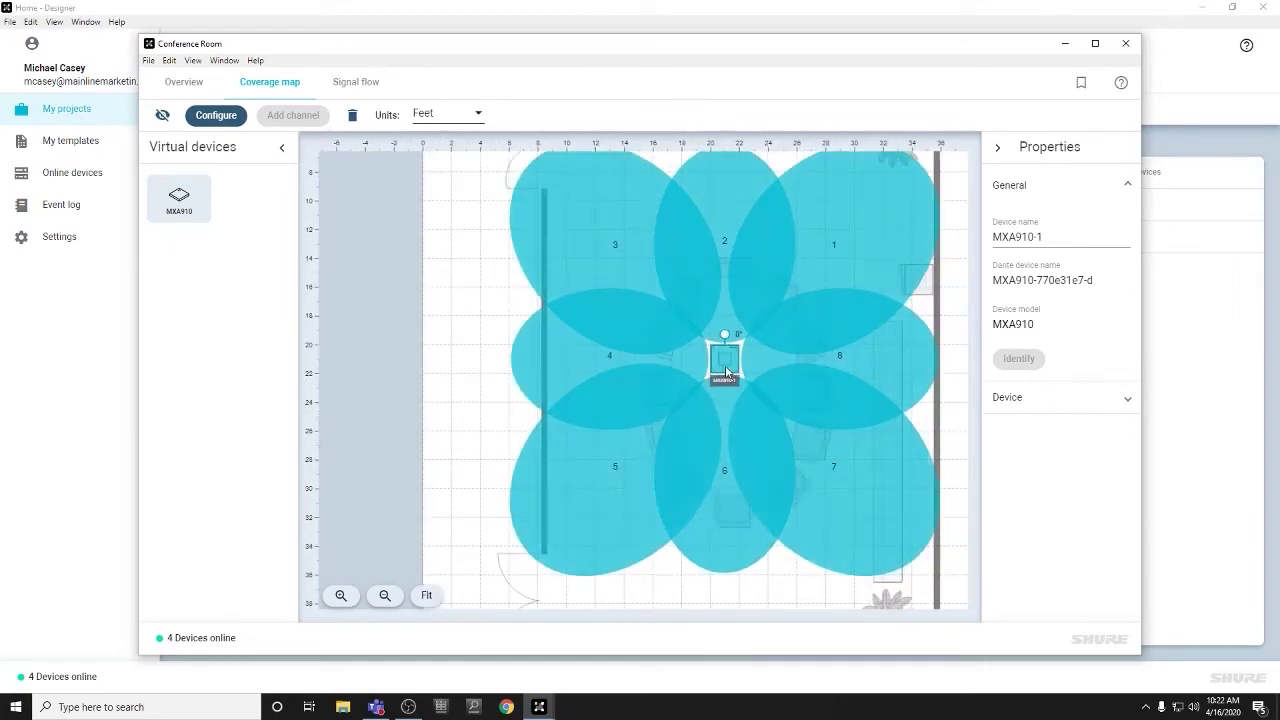
mouse_move(725, 365)
left_mouse_down()
mouse_move(755, 358)
mouse_move(740, 348)
mouse_move(718, 370)
mouse_move(747, 368)
mouse_move(718, 357)
left_mouse_up()
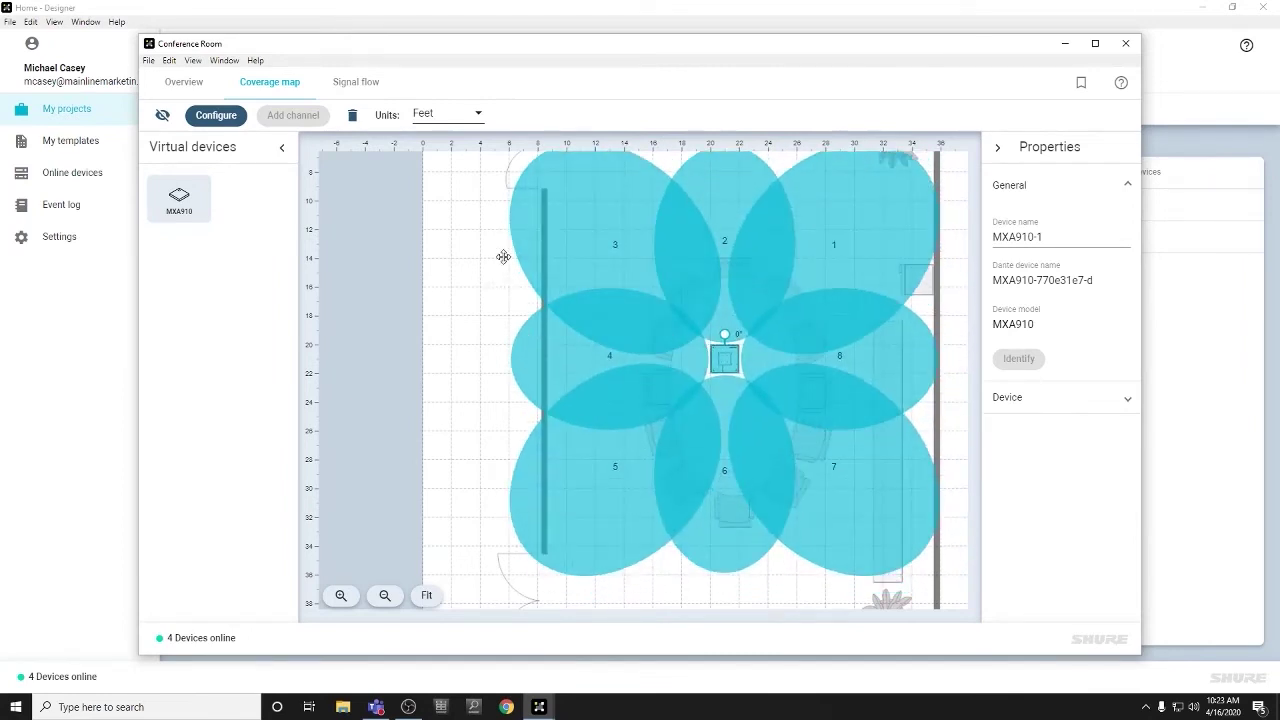
left_click_drag(730, 350, 759, 350)
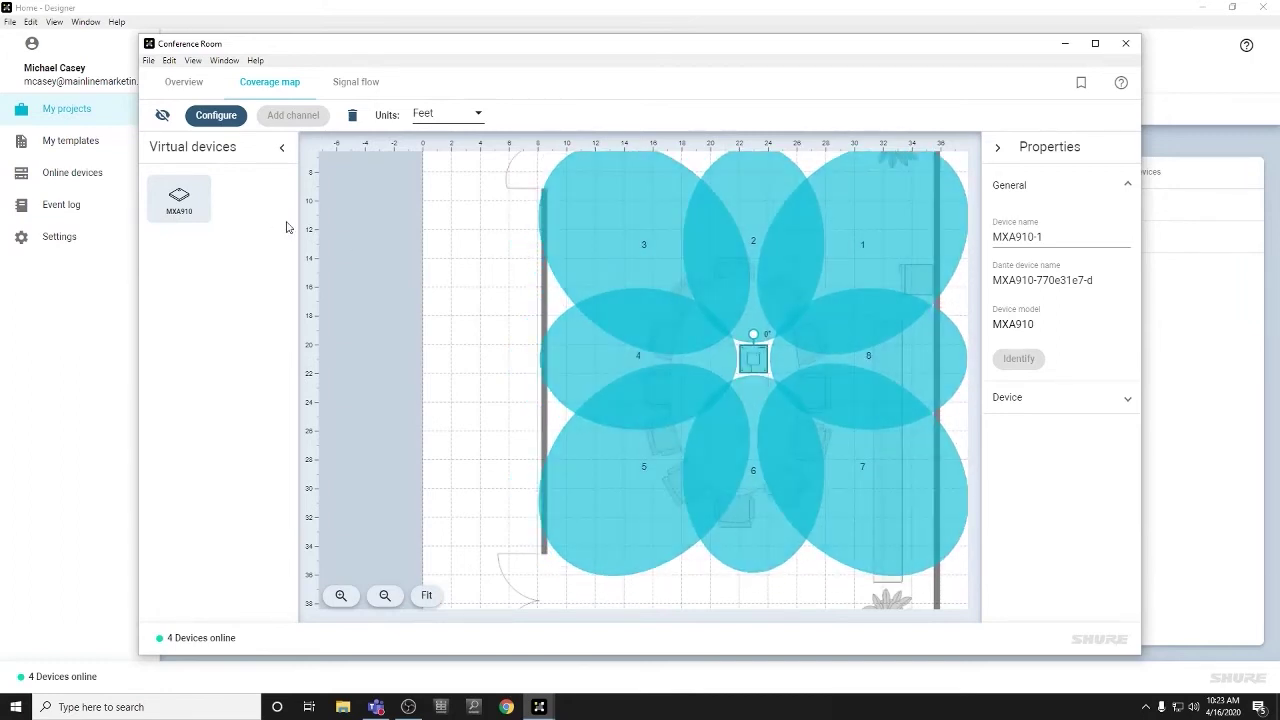
Step: Turn off snapping to the grid and shift the MXA910 array to about 22 ft across and 22 ft down
left_click(162, 116)
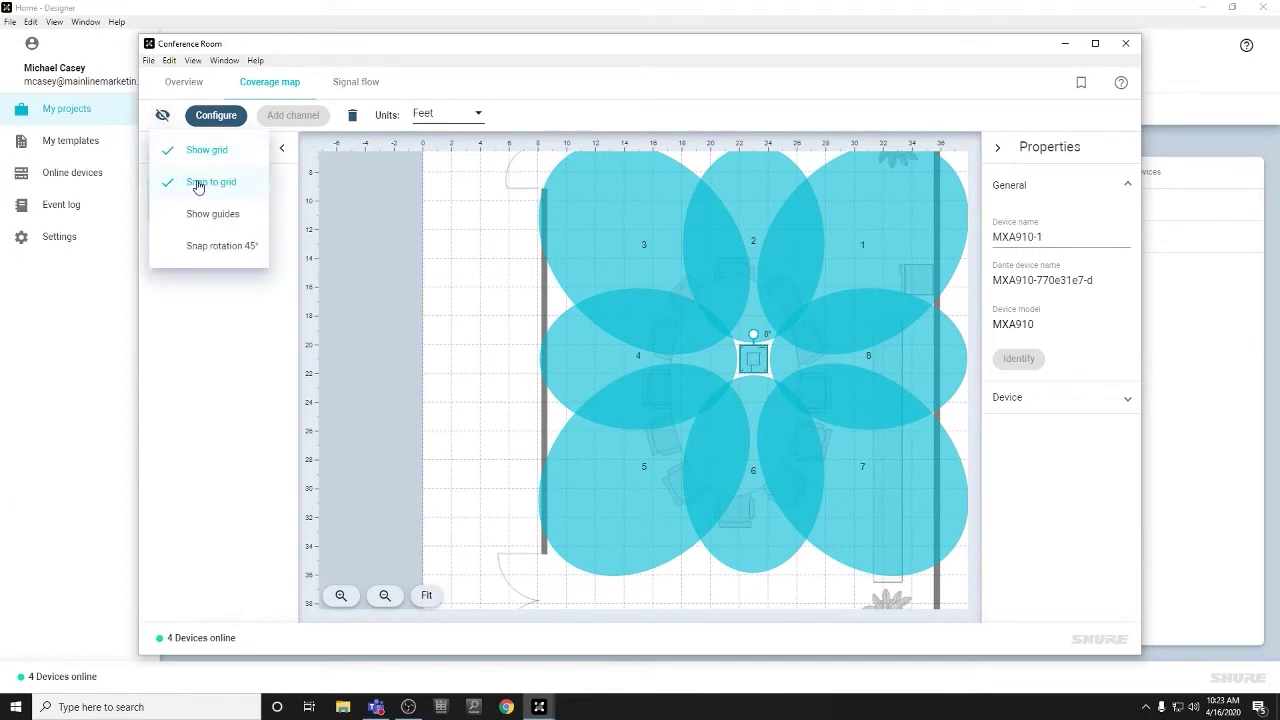
left_click(194, 186)
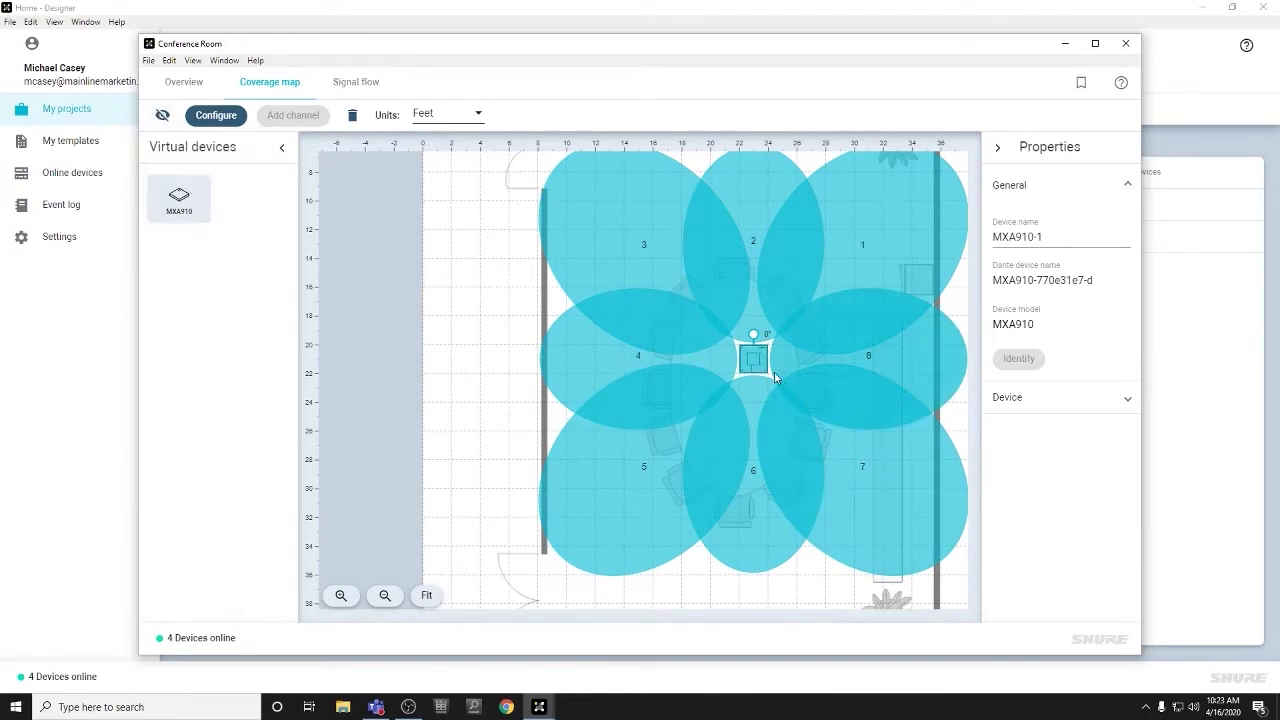
mouse_move(751, 368)
left_mouse_down()
mouse_move(755, 378)
mouse_move(726, 357)
mouse_move(752, 390)
mouse_move(725, 360)
mouse_move(765, 386)
mouse_move(747, 373)
left_mouse_up()
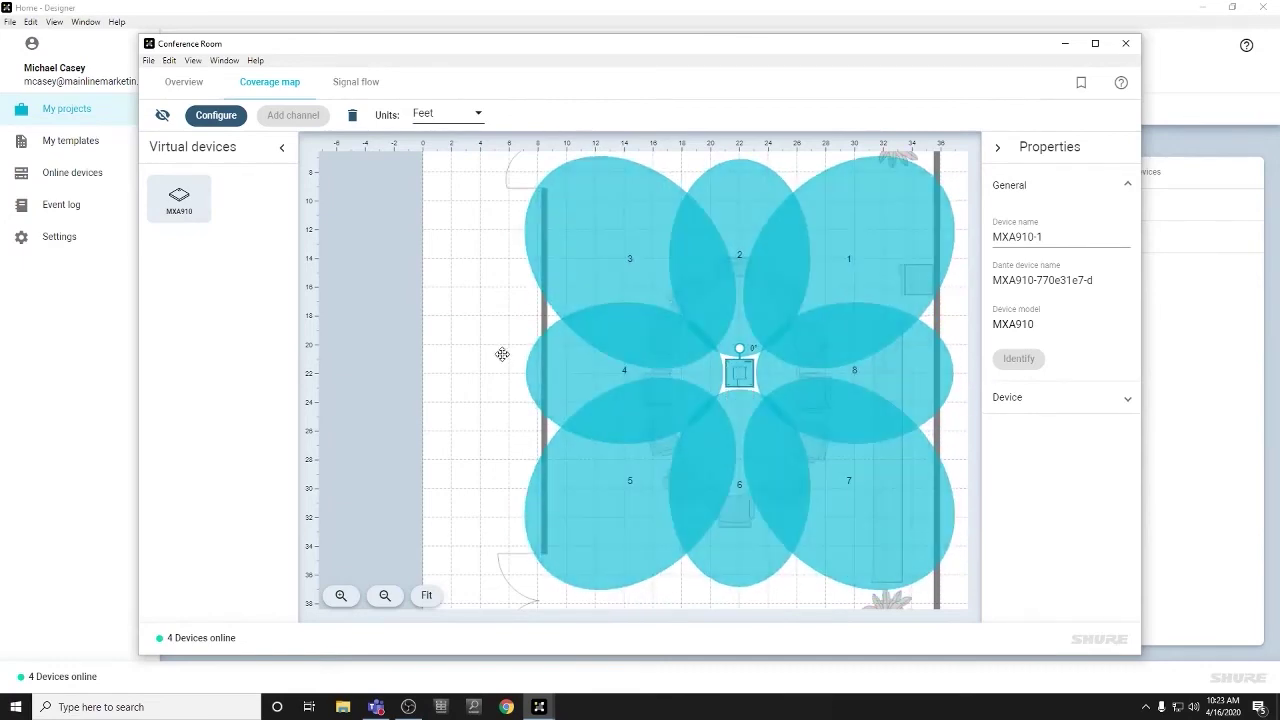
scroll(457, 403, "down", 2)
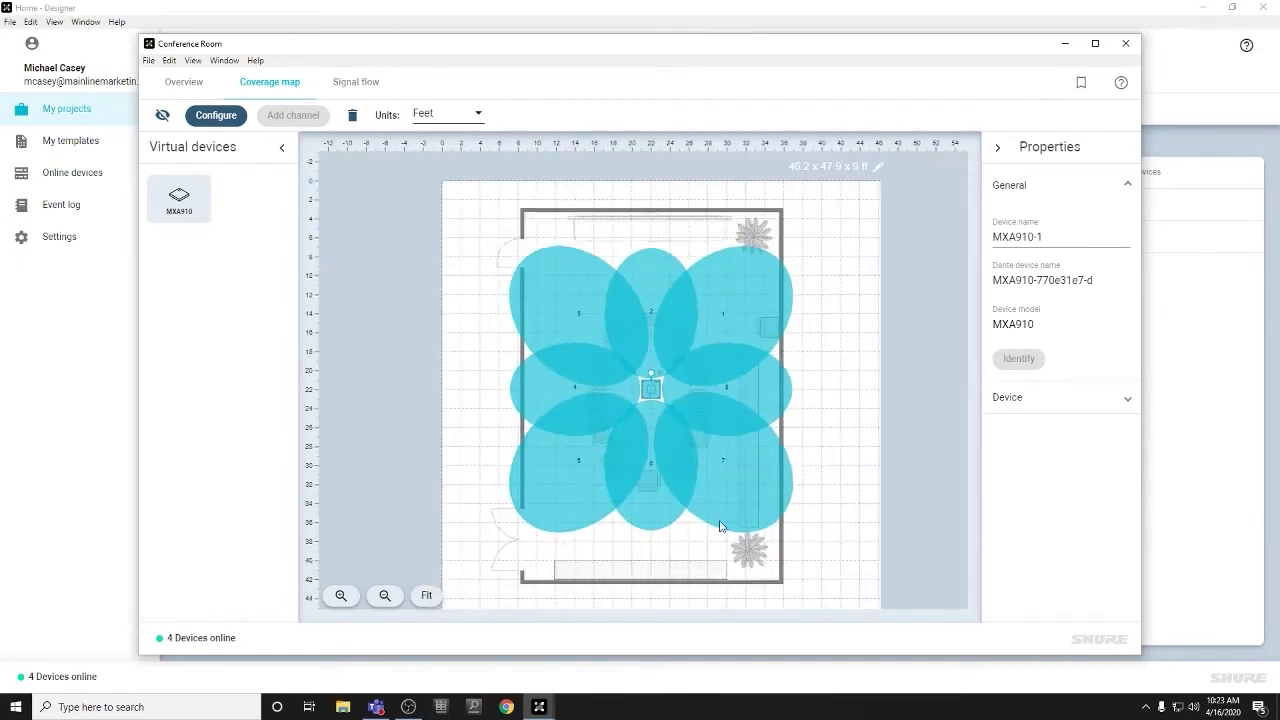
Step: Delete coverage lobes 8, 7 and 6 from the MXA910 array
left_click(745, 393)
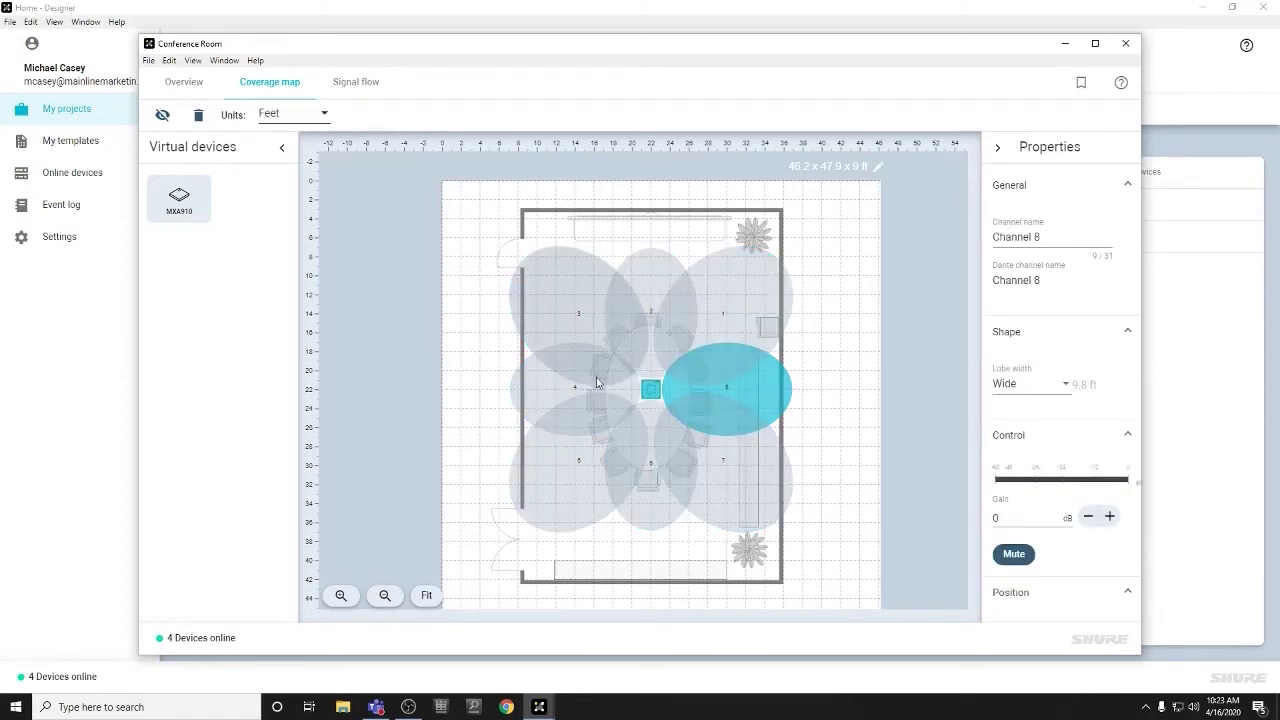
left_click(740, 388)
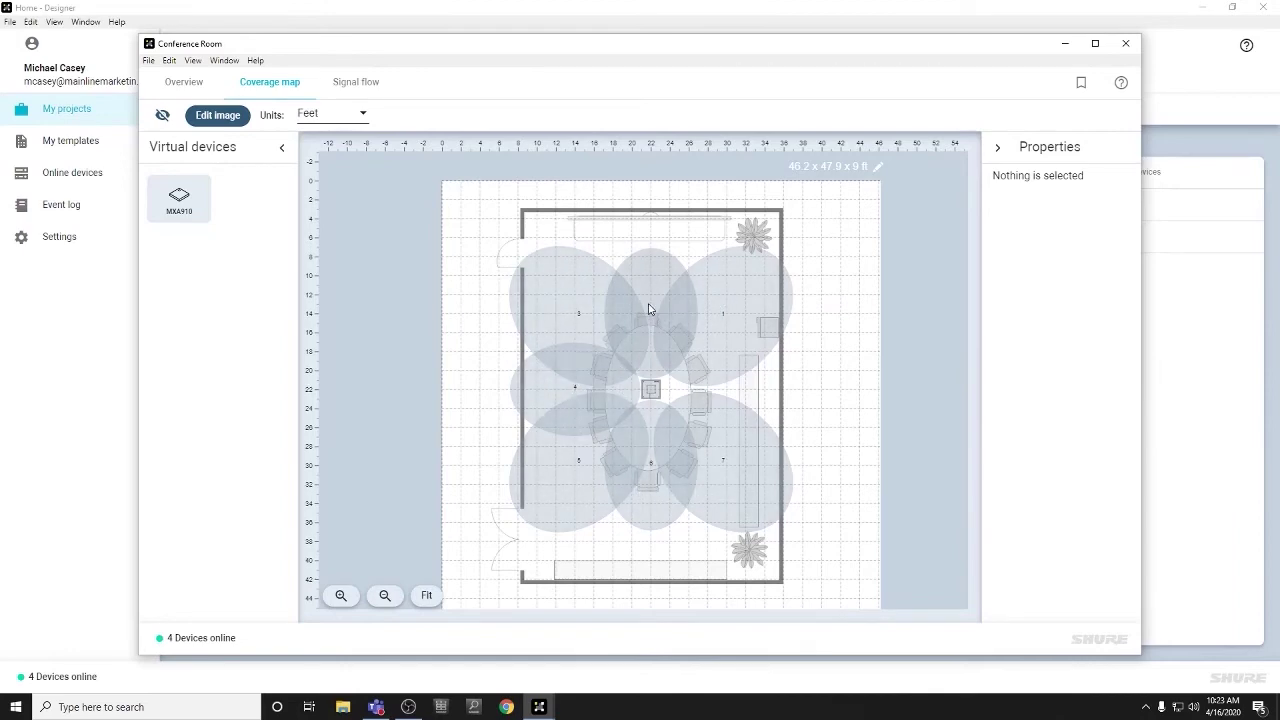
left_click(722, 488)
key("Delete")
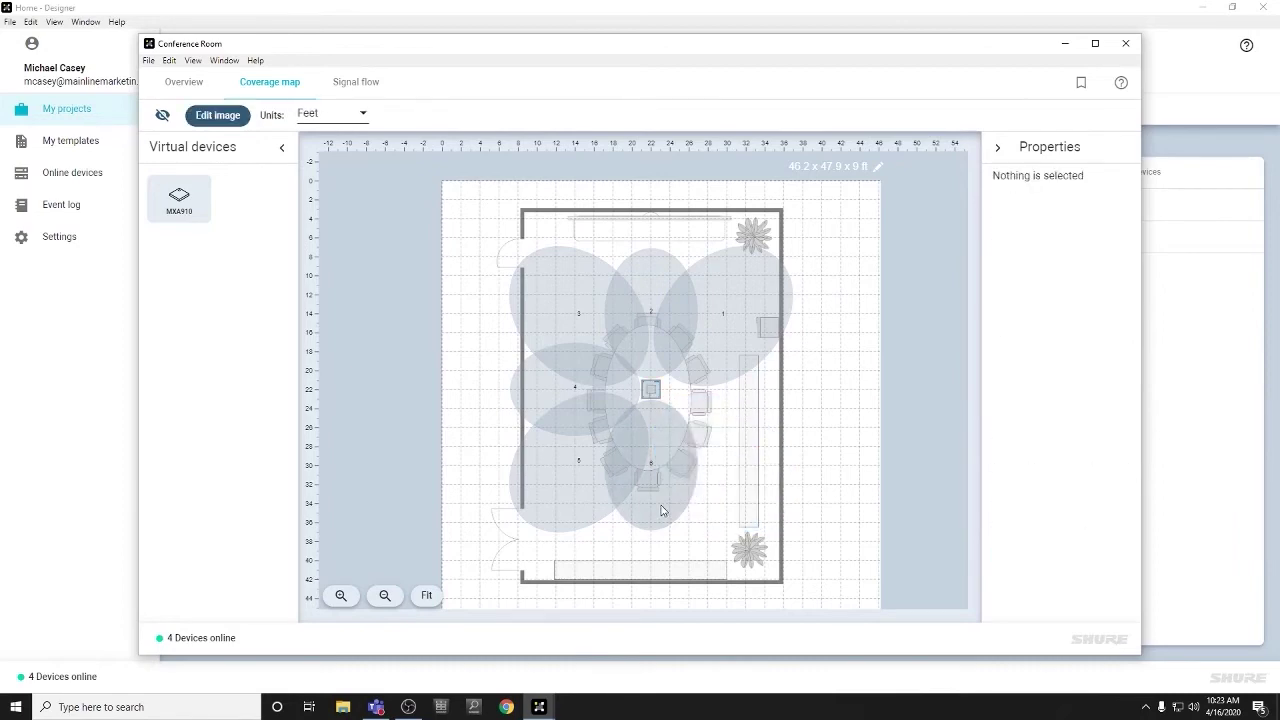
left_click(660, 511)
key("Delete")
Step: Reposition lobes 5, 4, 3 and 1 around the conference table, with lobe 5 at its lower right and lobe 4 at its lower left
left_click_drag(602, 516, 720, 517)
left_click(543, 432)
left_click_drag(543, 432, 563, 503)
left_click_drag(569, 302, 554, 371)
left_click_drag(776, 306, 762, 371)
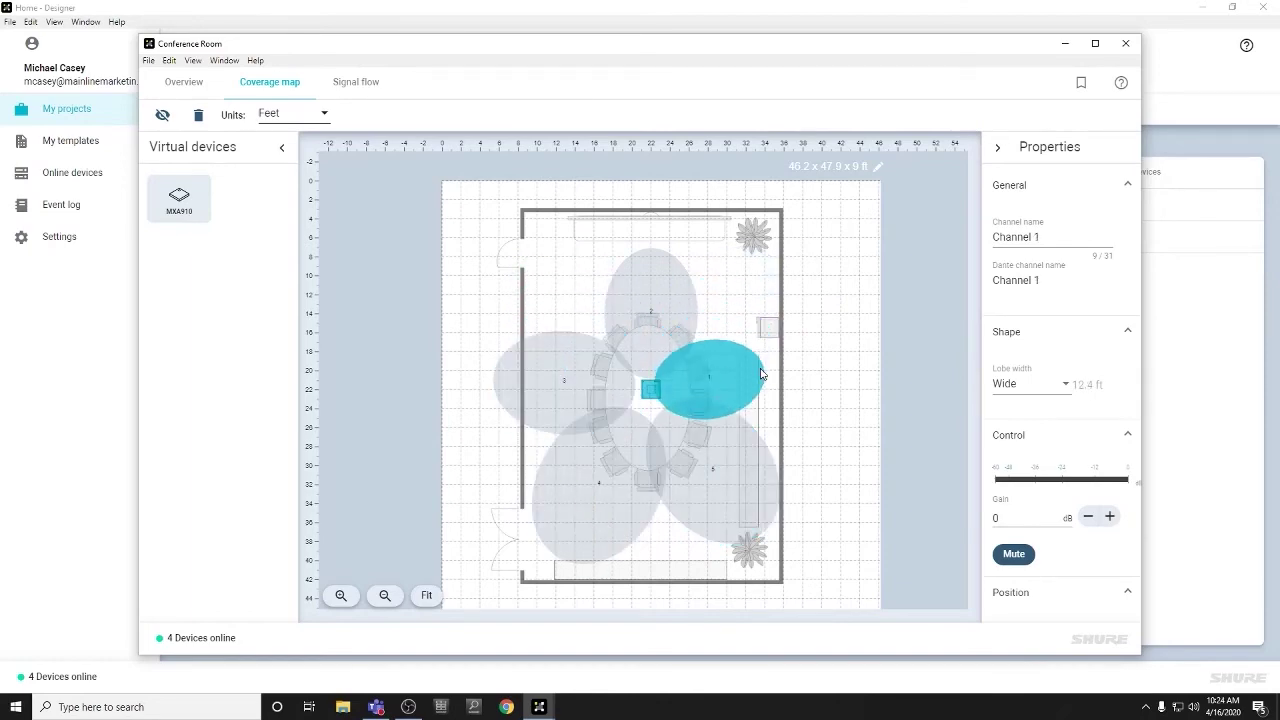
Step: Pull lobes 3, 4 and 5 closer to the conference table, placing lobe 5 at X 4.1 ft and Y -7.6 ft
left_click_drag(557, 377, 580, 367)
mouse_move(598, 510)
left_mouse_down()
mouse_move(615, 482)
mouse_move(606, 494)
left_mouse_up()
left_click_drag(758, 472, 737, 486)
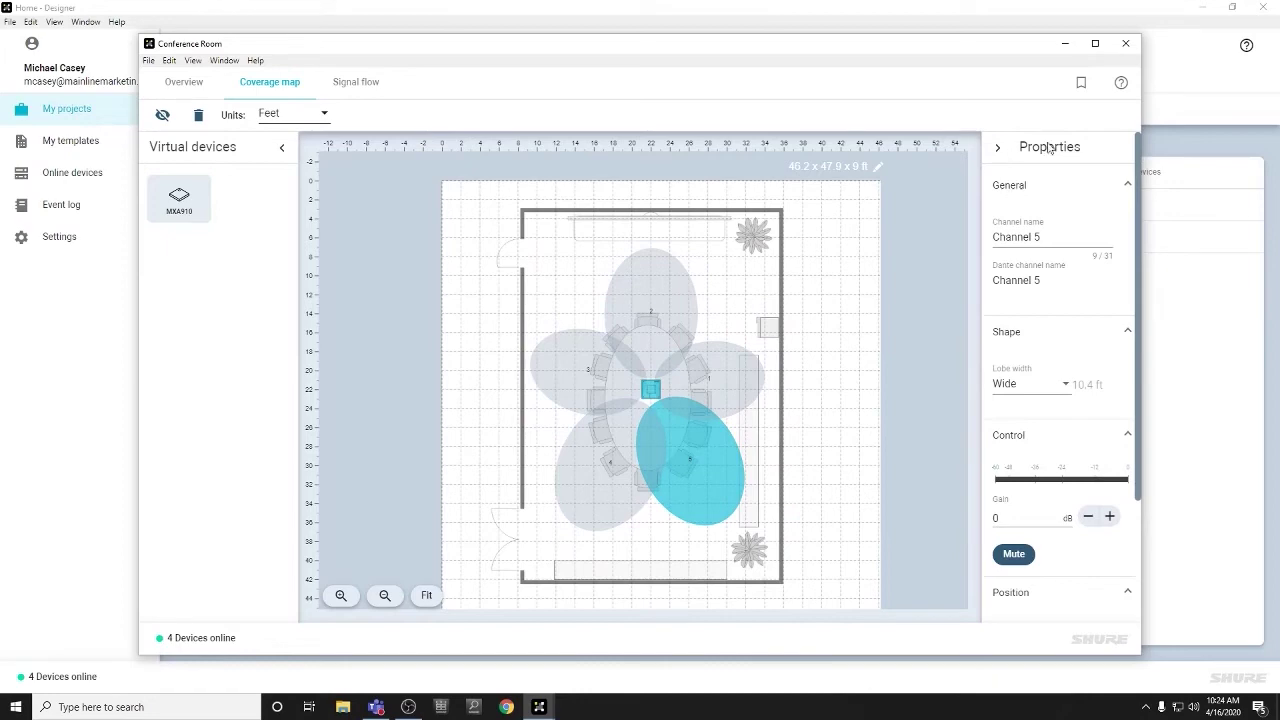
Step: Review the Channel 5 lobe's width options and its gain, position and talker height settings
left_click(1065, 388)
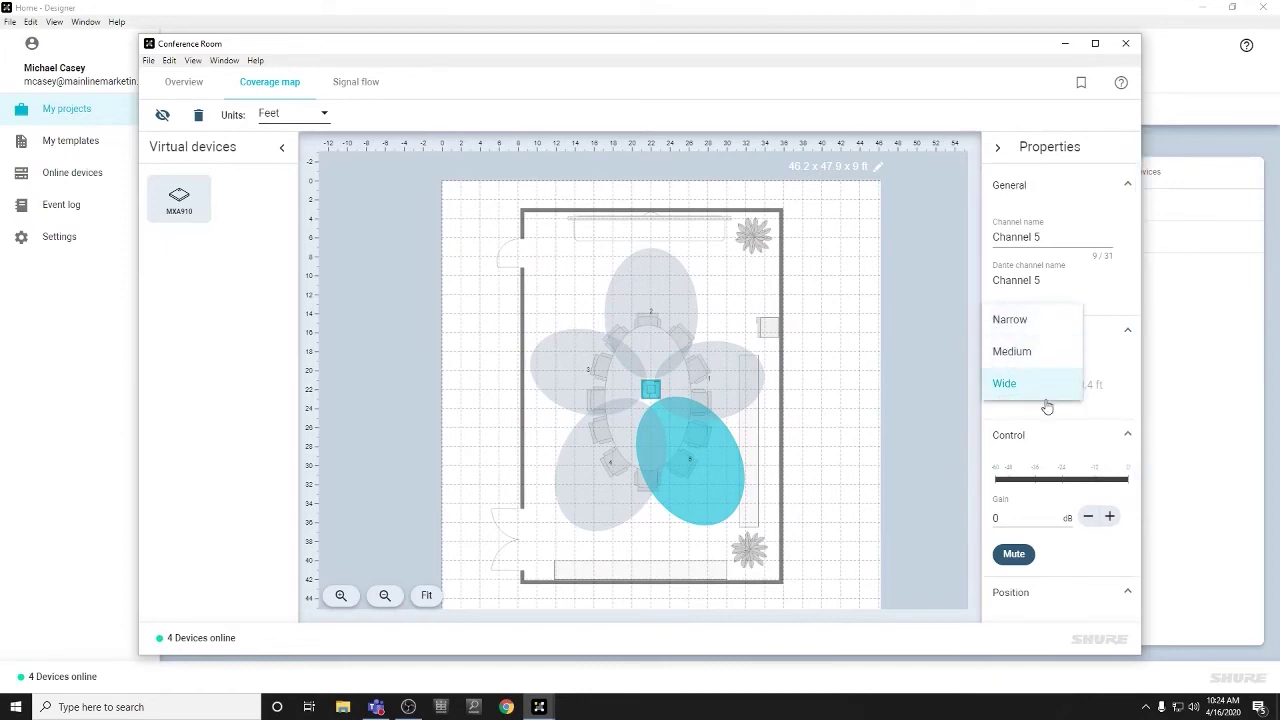
left_click(1103, 359)
scroll(1050, 354, "down", 3)
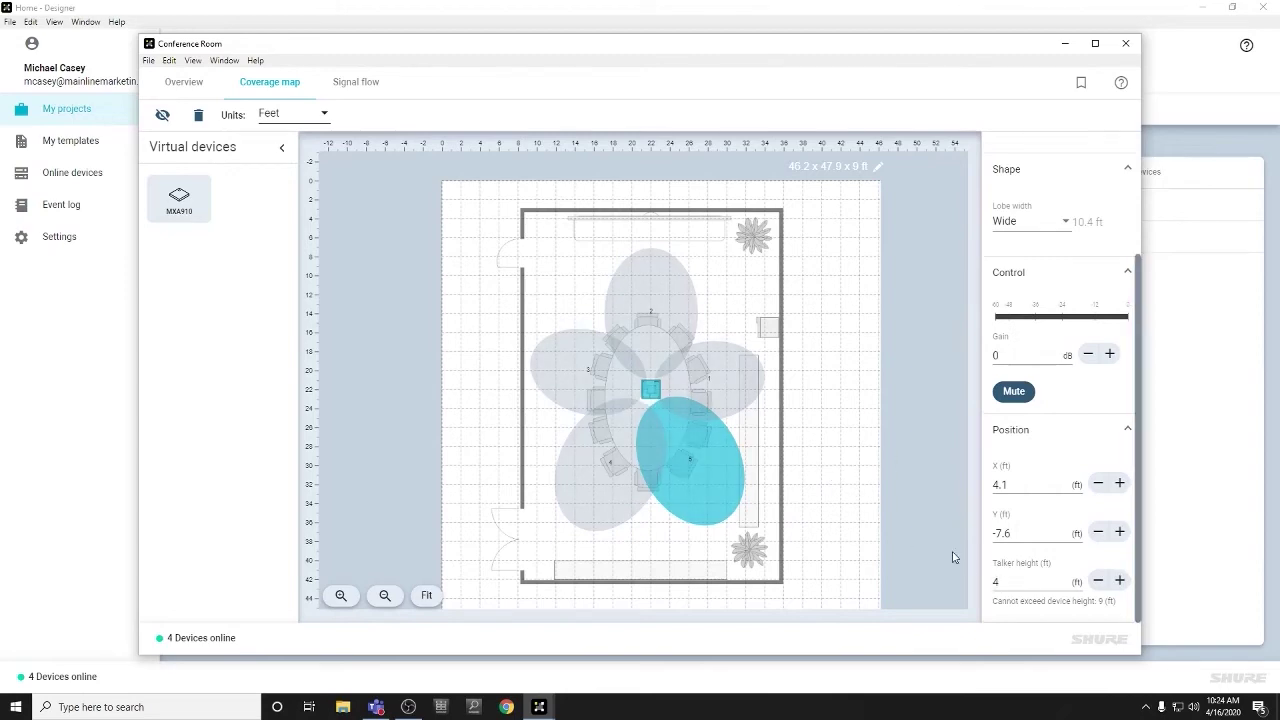
Step: Arrange the MXA910 and P300 blocks side by side in the signal flow, with the P300 to the right
left_click(355, 82)
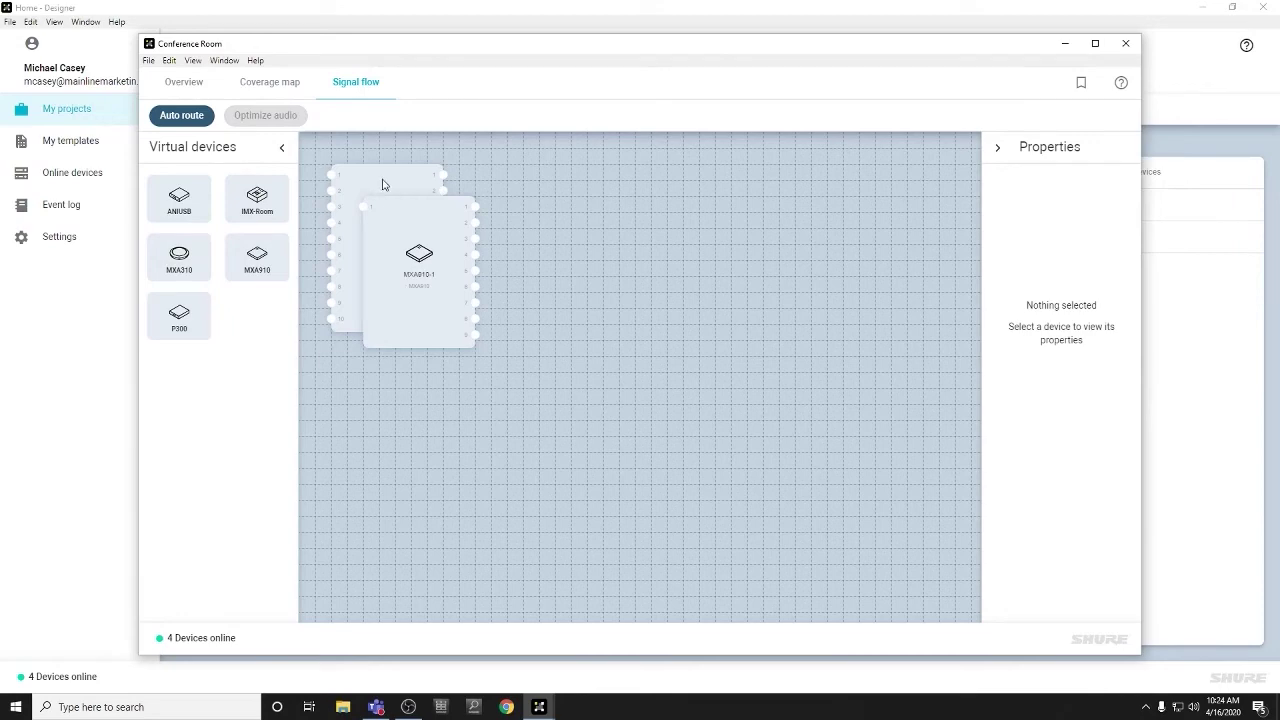
left_click_drag(395, 240, 362, 242)
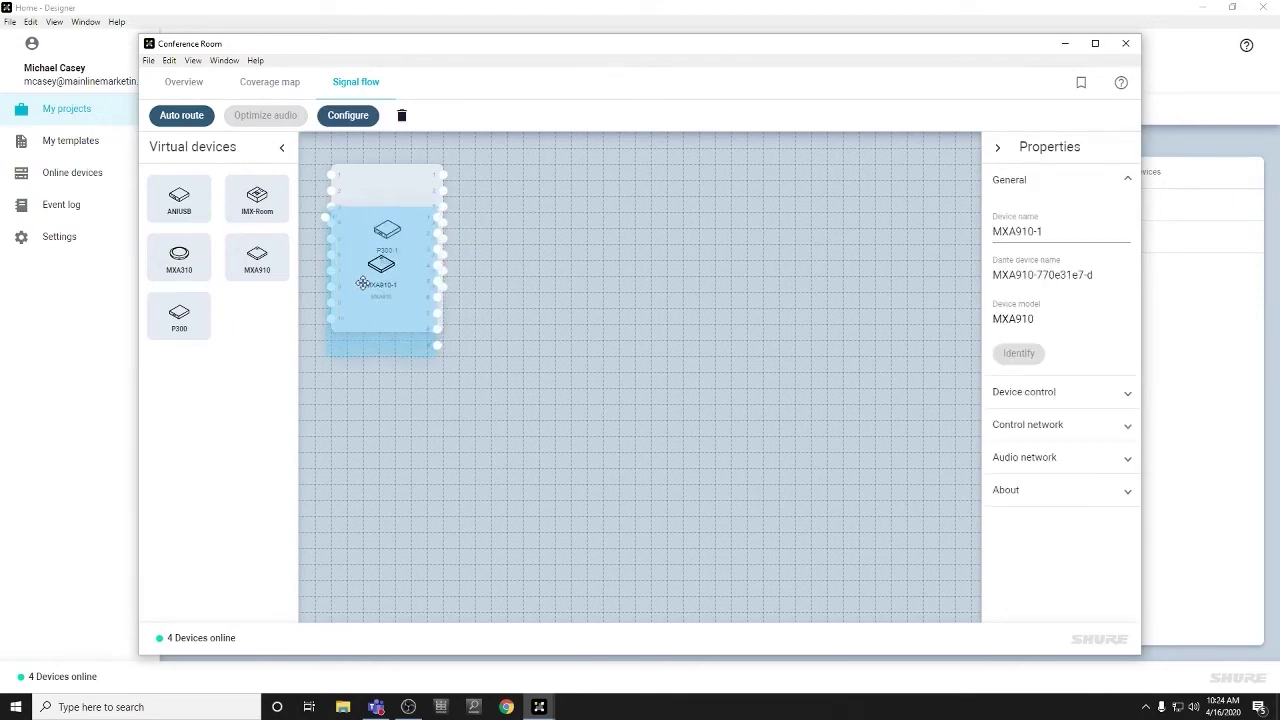
left_click(415, 174)
left_click_drag(415, 174, 548, 217)
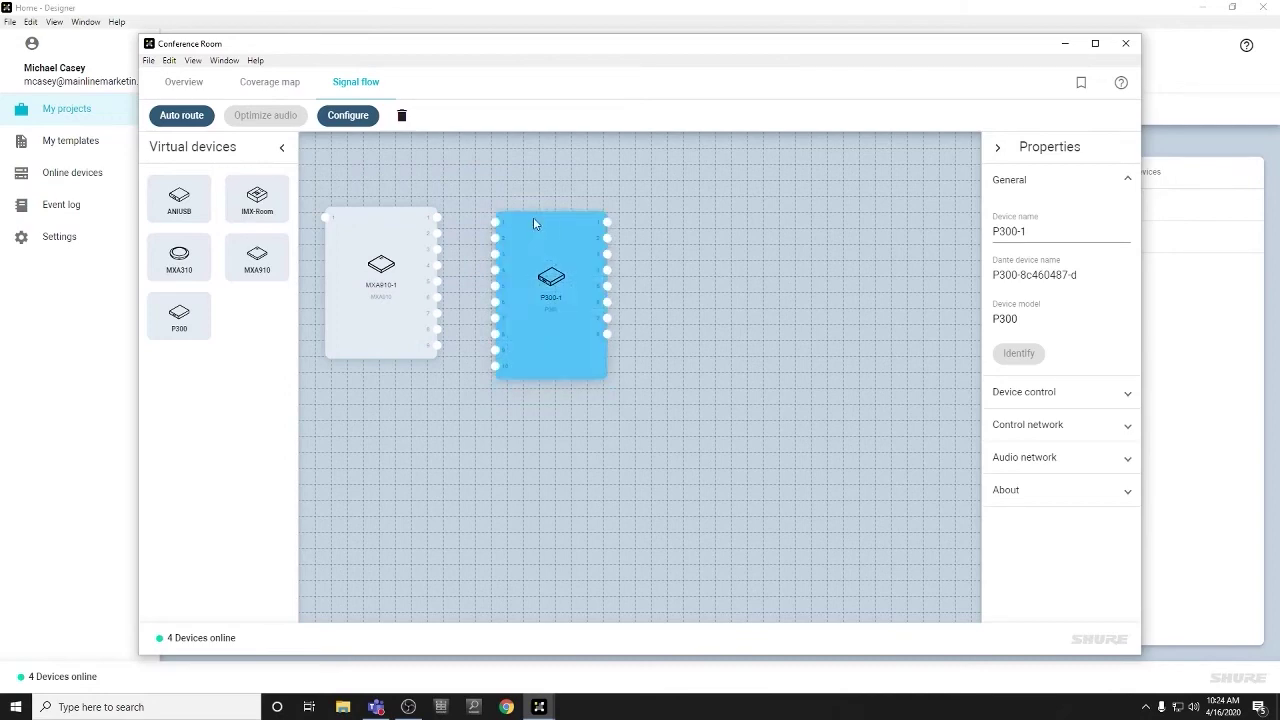
Step: Auto route the MXA910-1 microphone's audio channels to the P300-1 processor
left_click(191, 116)
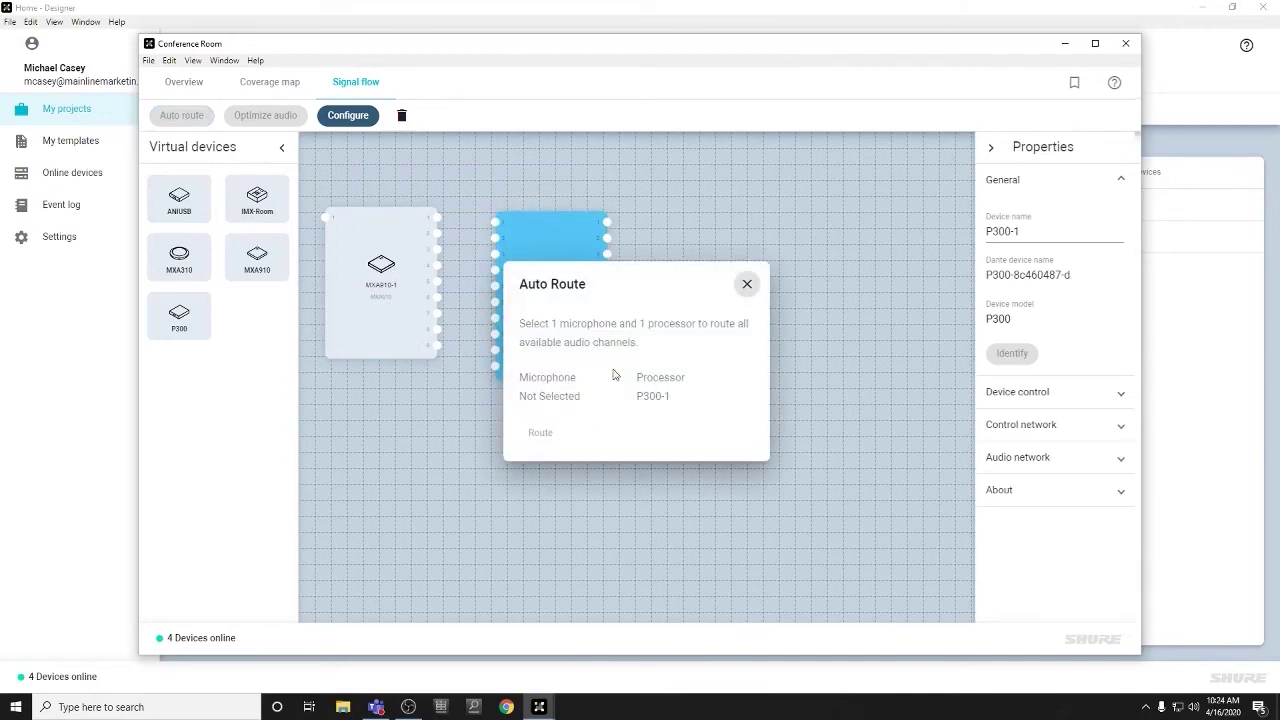
left_click(400, 277)
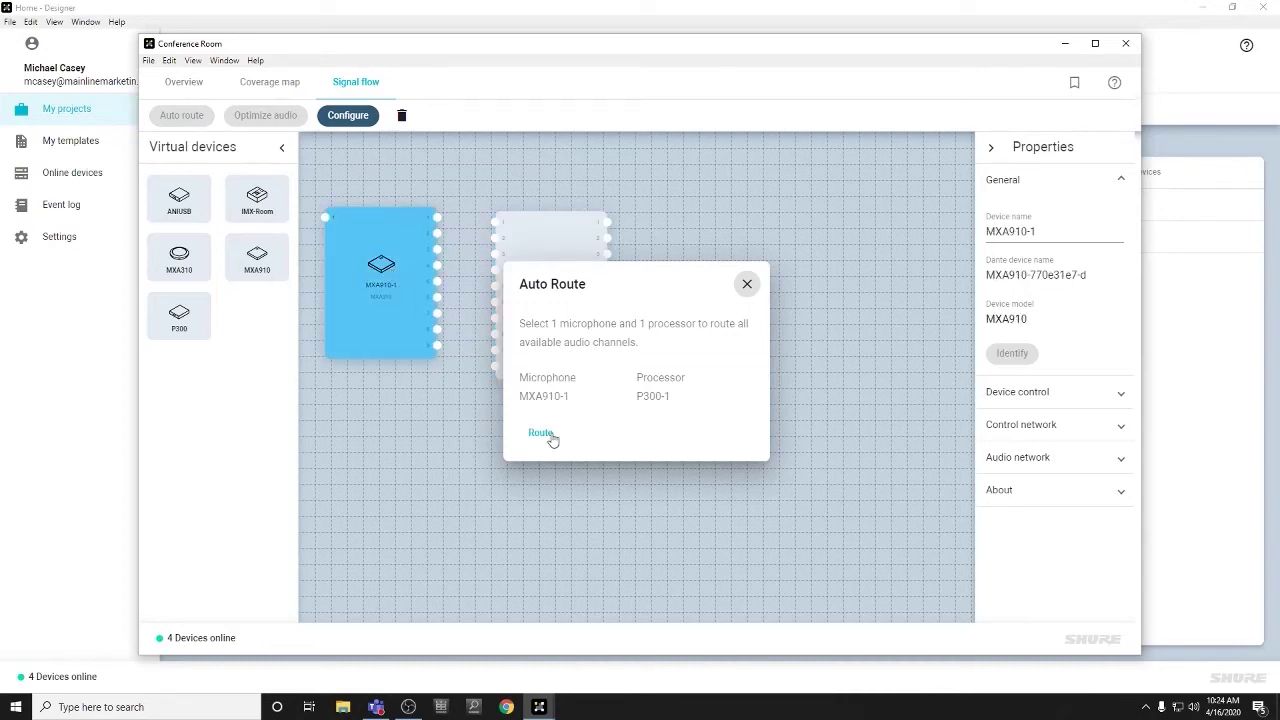
left_click(541, 433)
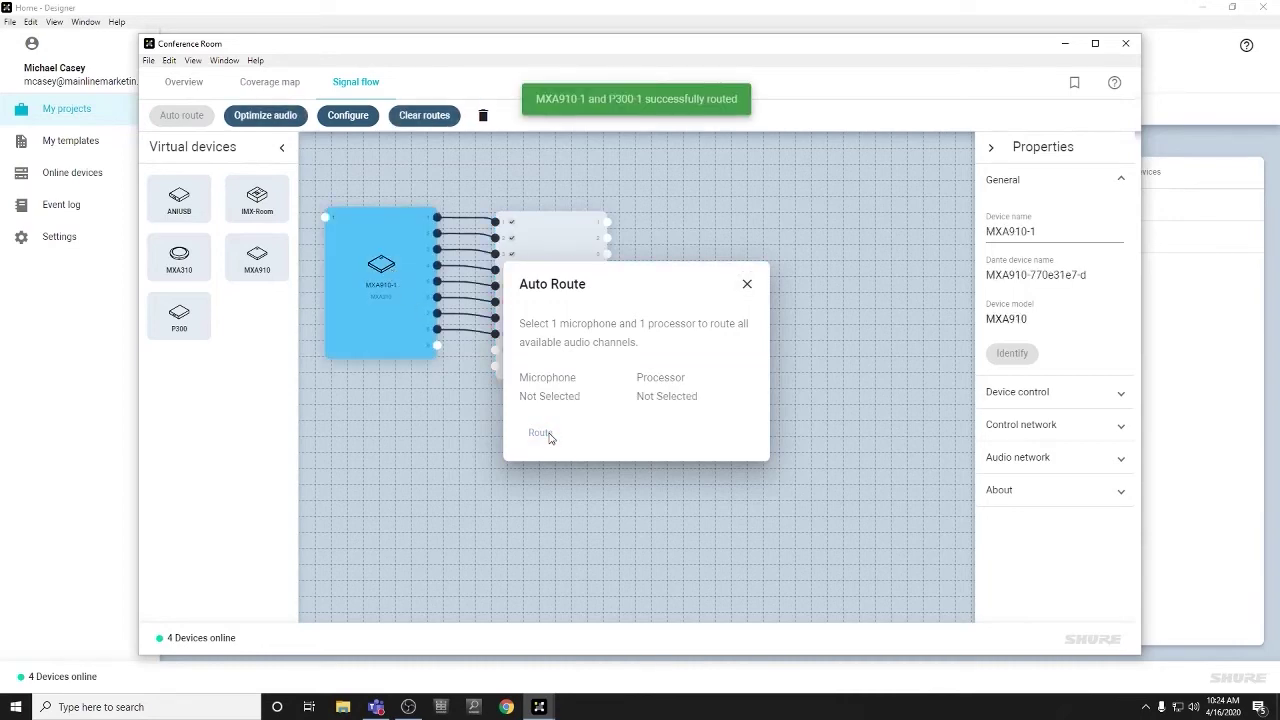
left_click(747, 284)
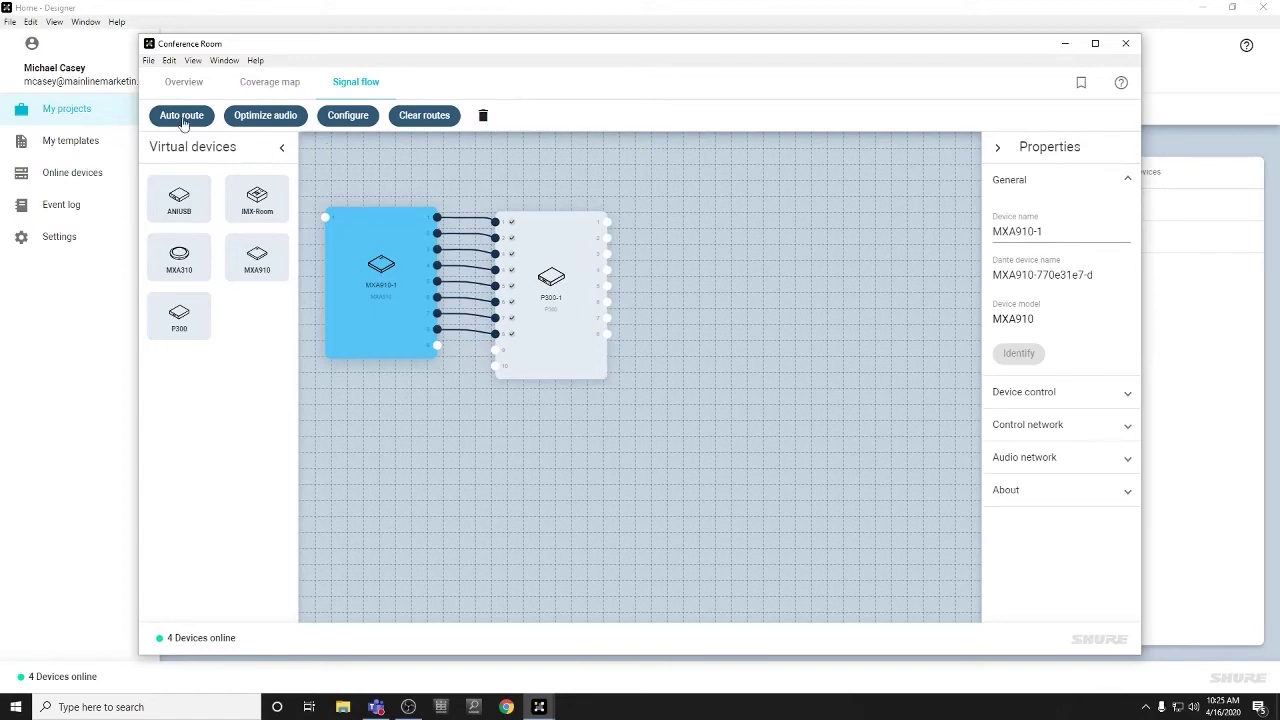
Step: Optimize the audio settings for the routed MXA910 and P300, and close the Conference Room window
left_click(266, 116)
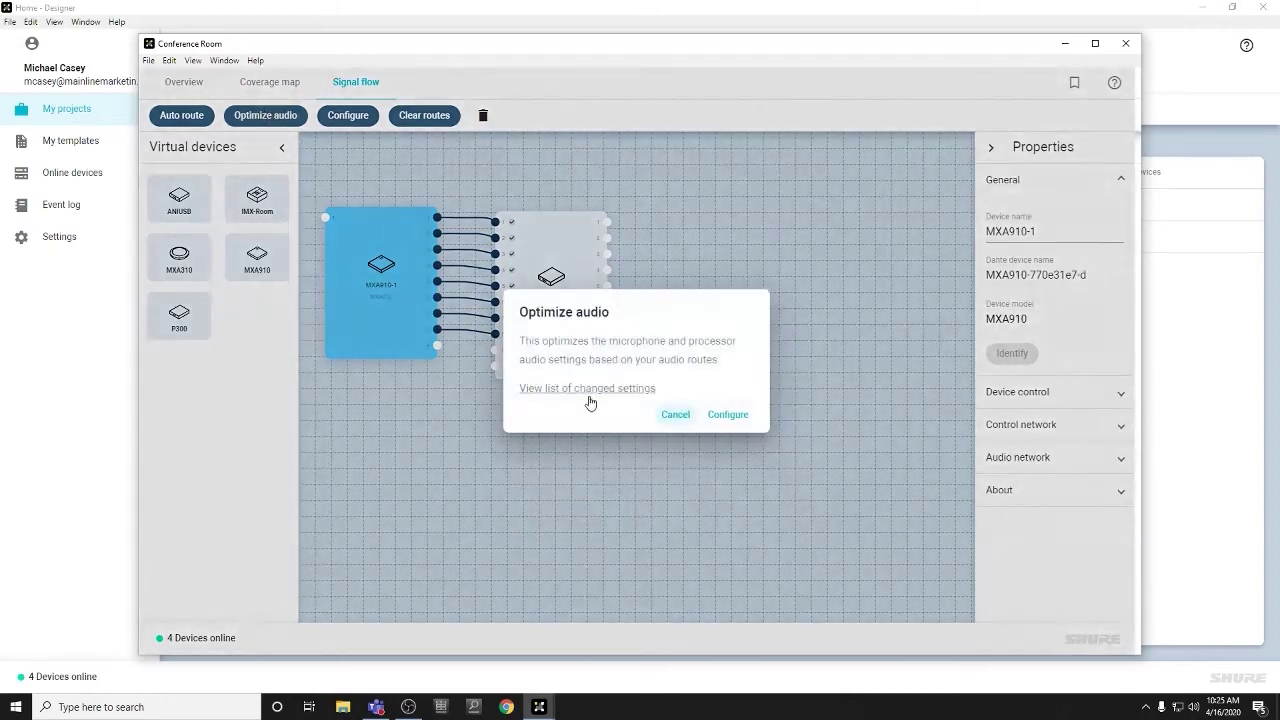
left_click(728, 414)
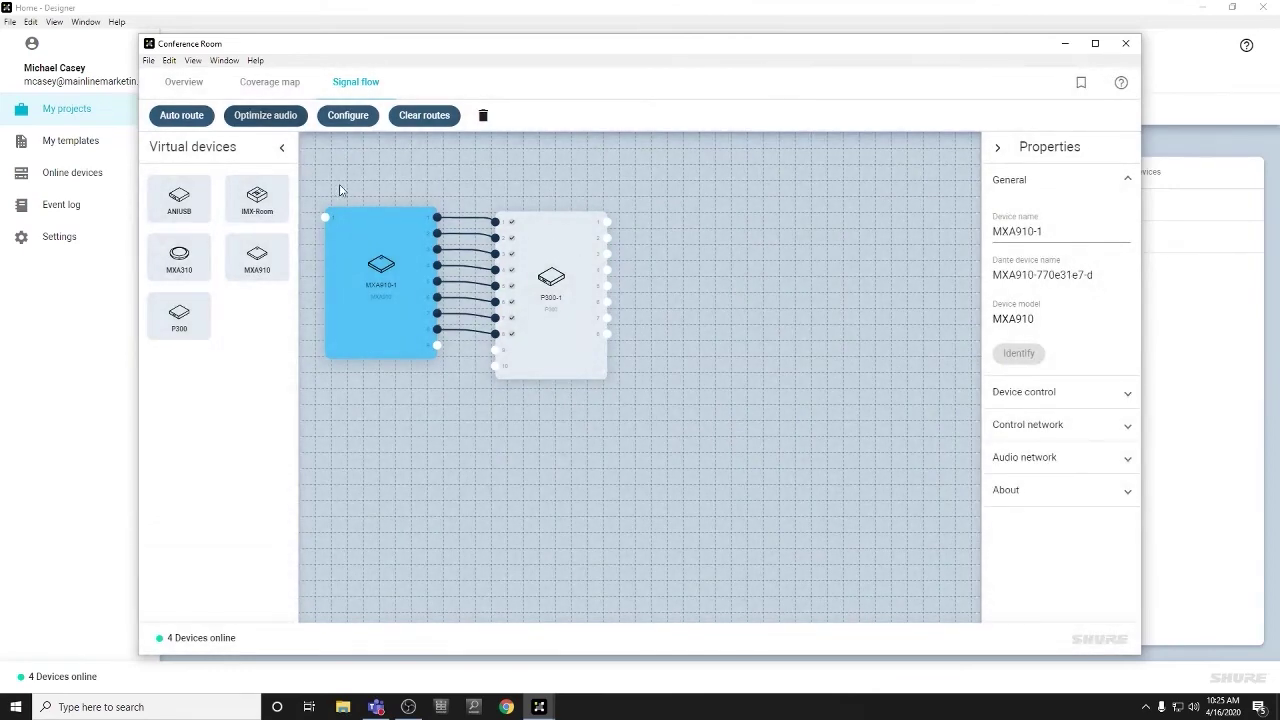
left_click(1126, 46)
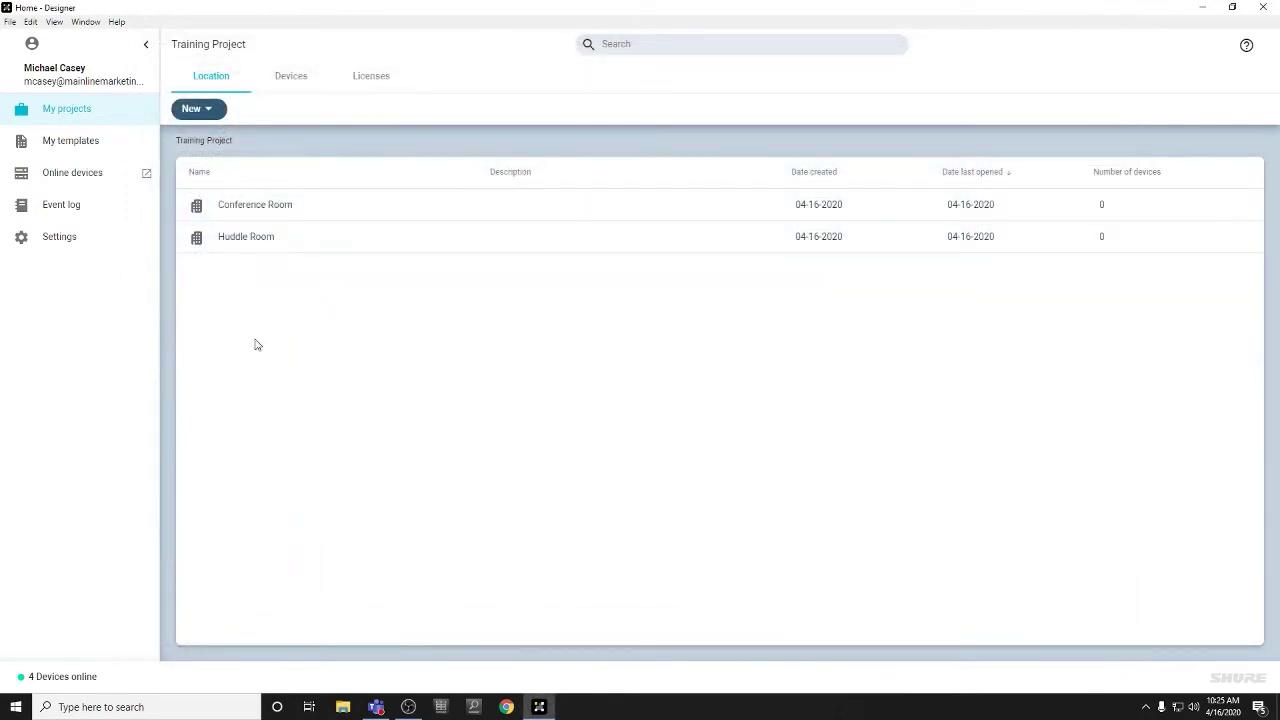
left_click(284, 84)
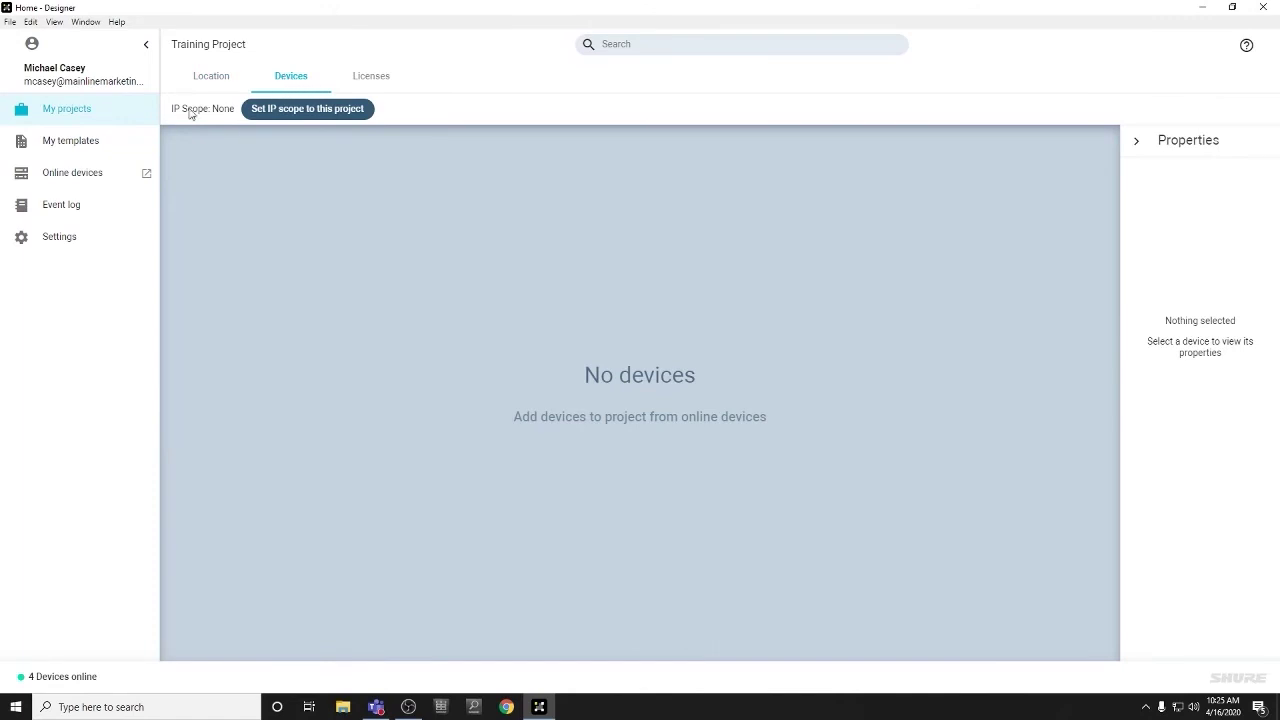
left_click(96, 180)
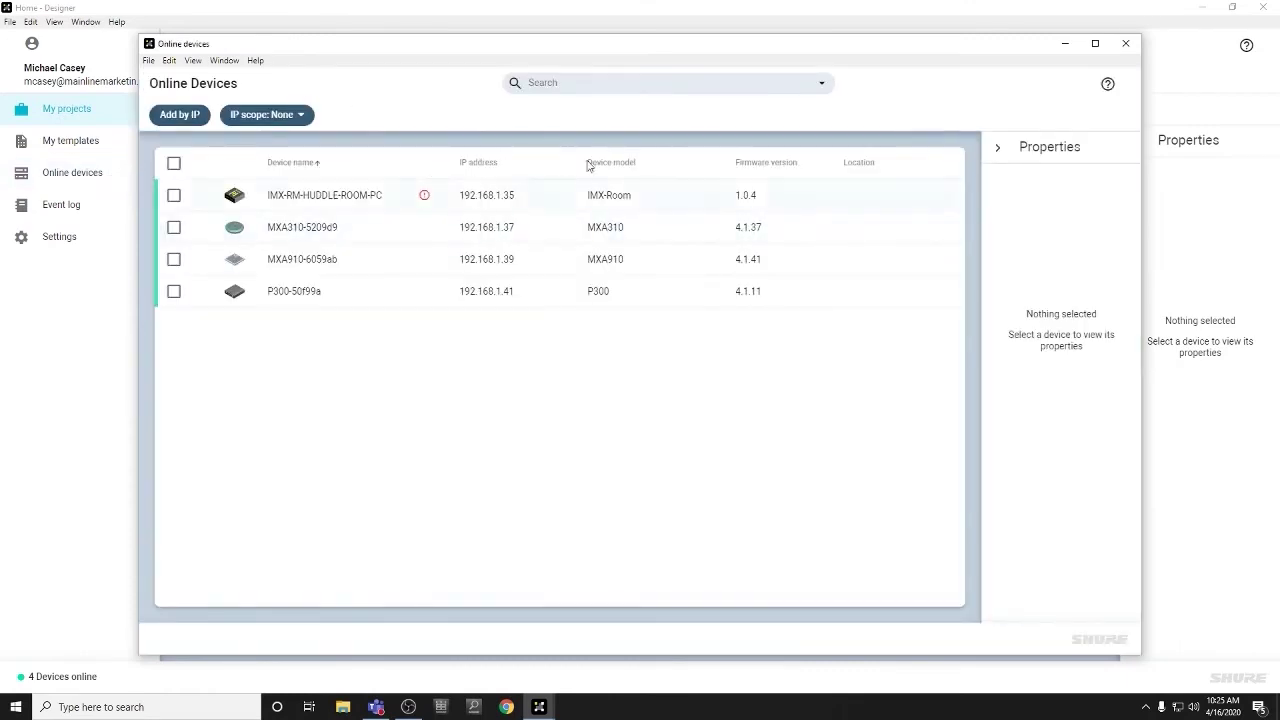
left_click(1125, 43)
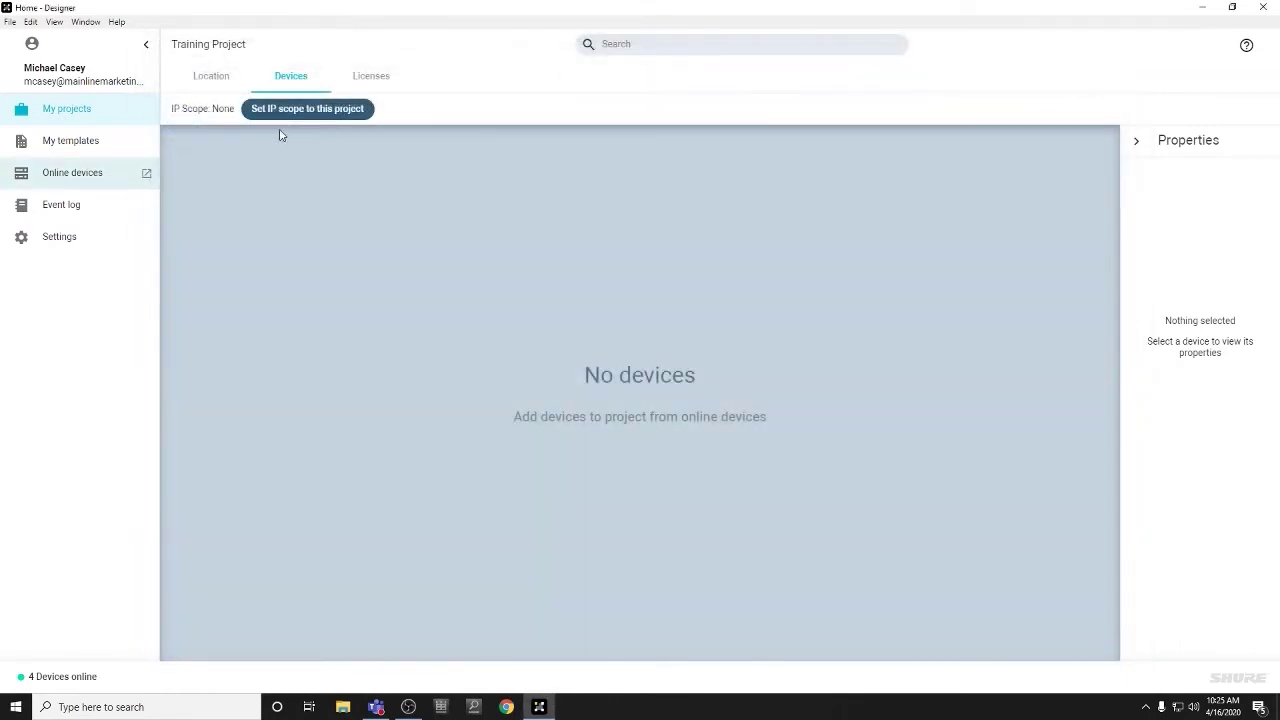
Step: Check the option for setting the IP scope to this project without applying it, and review the online devices list
left_click(306, 109)
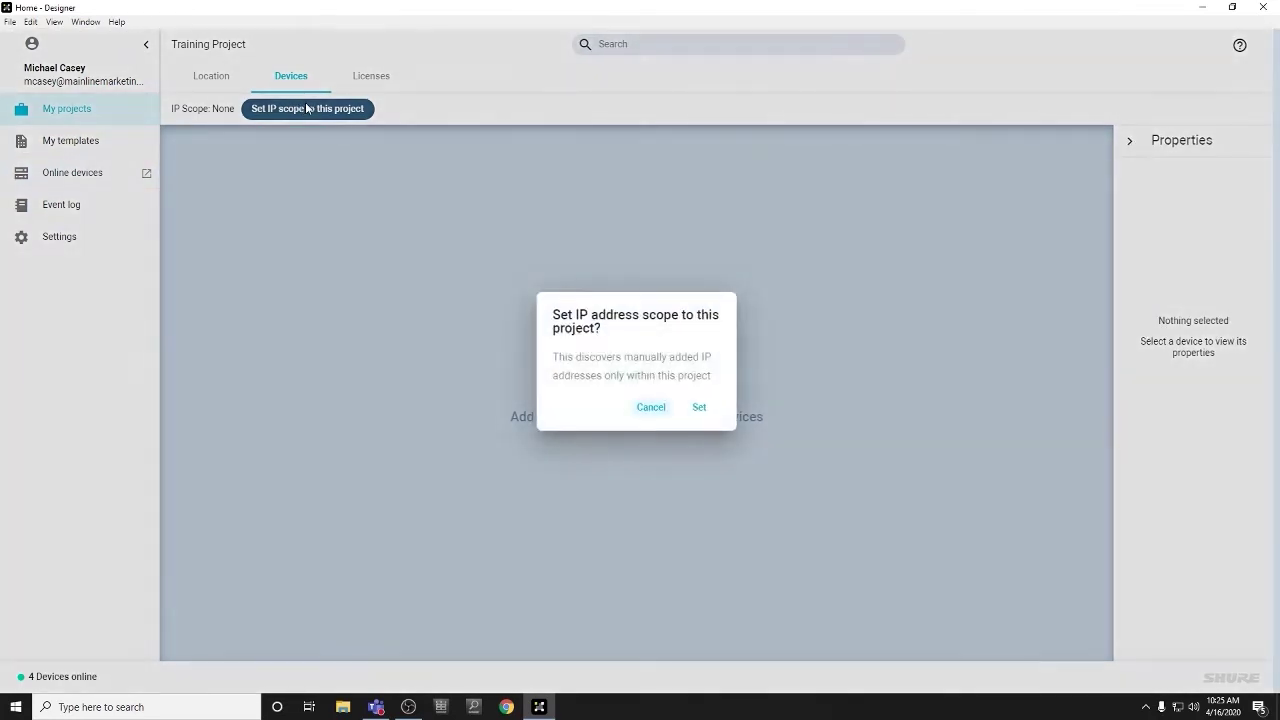
left_click(652, 410)
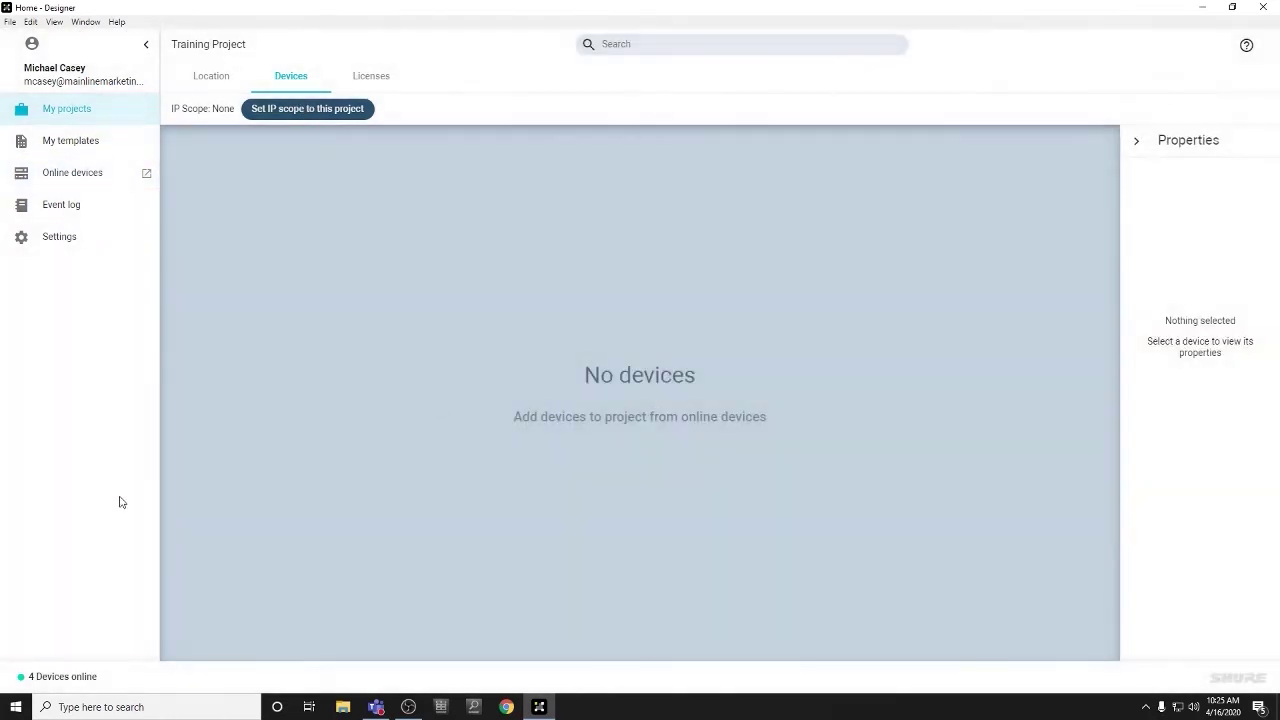
left_click(62, 680)
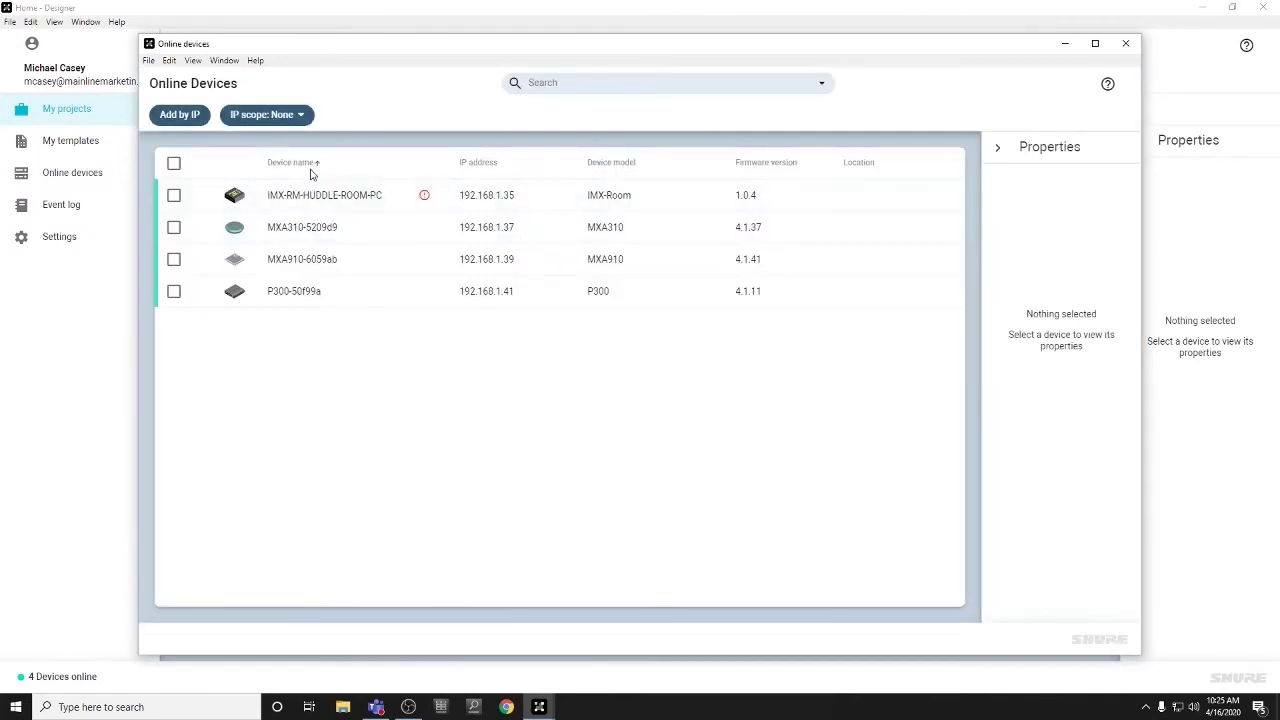
left_click(1125, 43)
Step: Review the Training Project's licenses and read through the introduction to activating IntelliMix Room
left_click(364, 80)
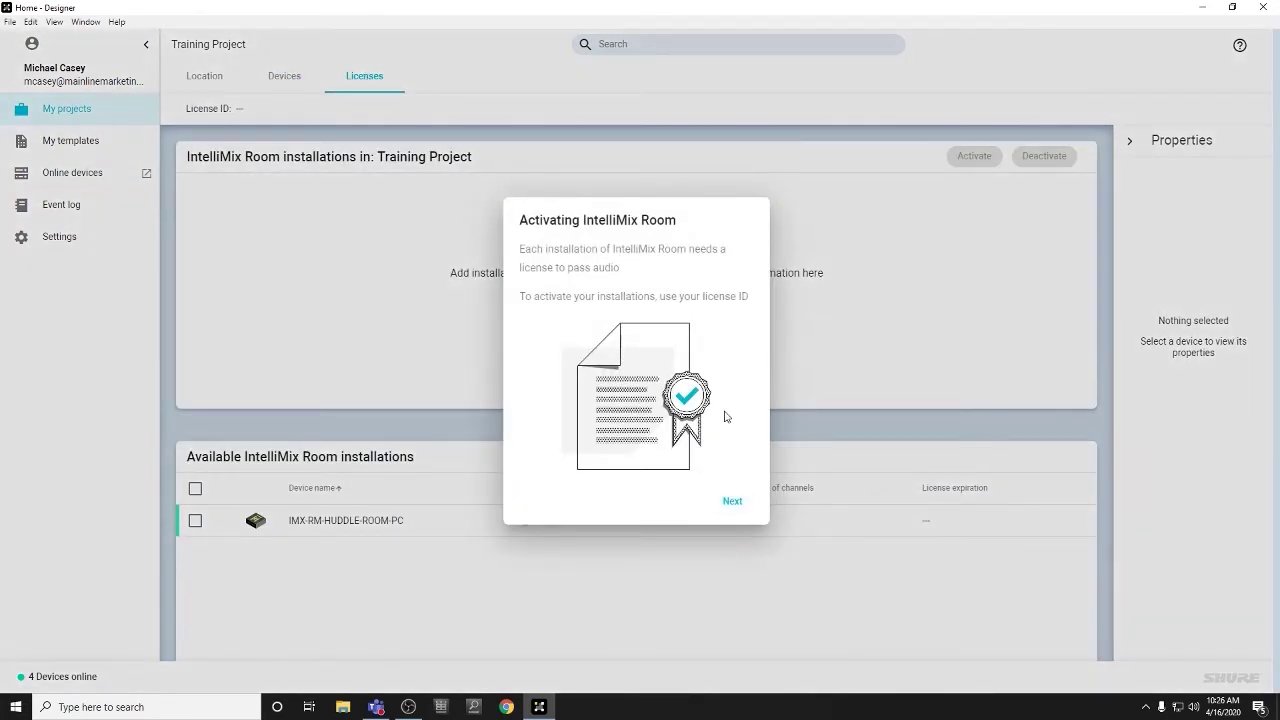
left_click(732, 501)
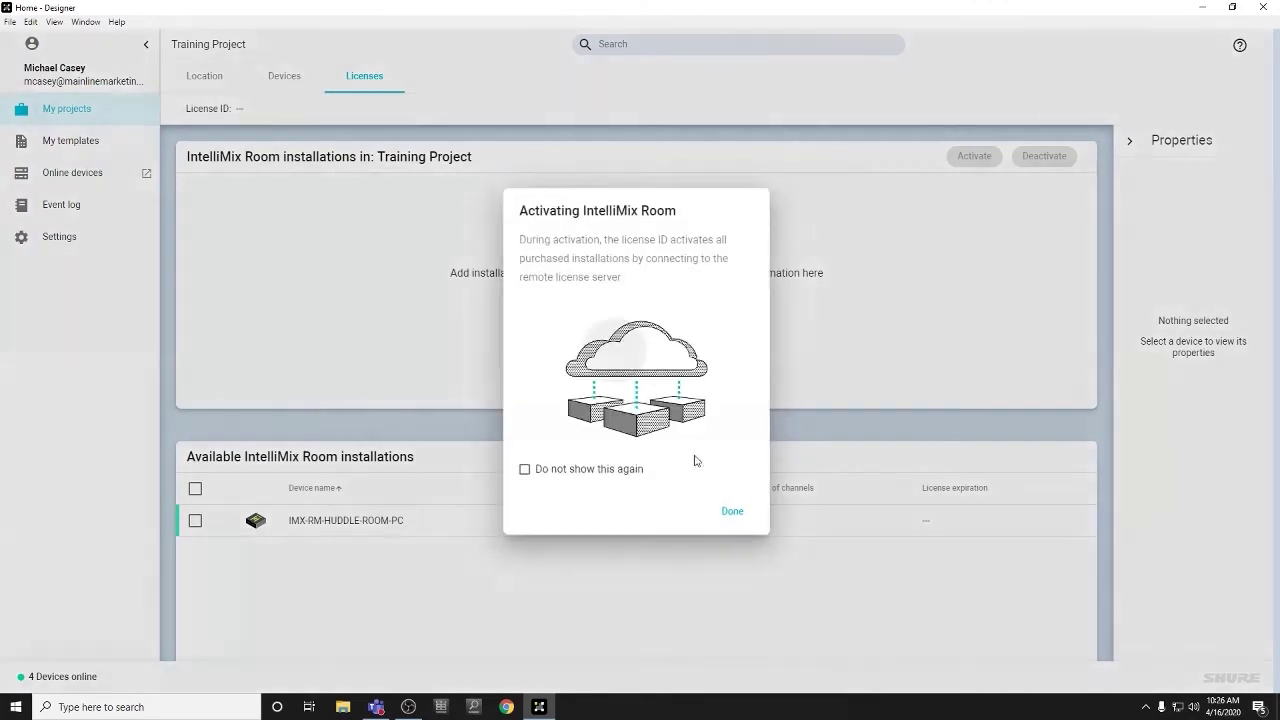
left_click(730, 513)
Step: Open the Conference Room from the Training Project's locations and turn on live mode for it
left_click(283, 79)
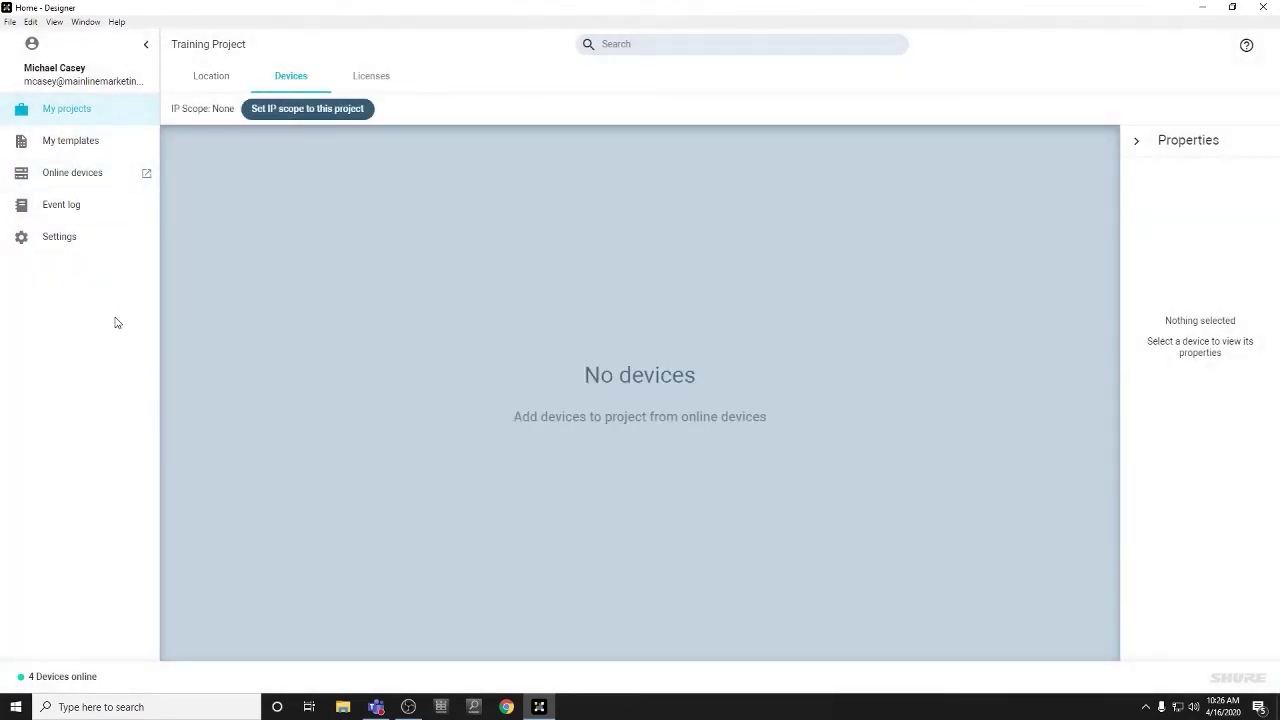
left_click(201, 80)
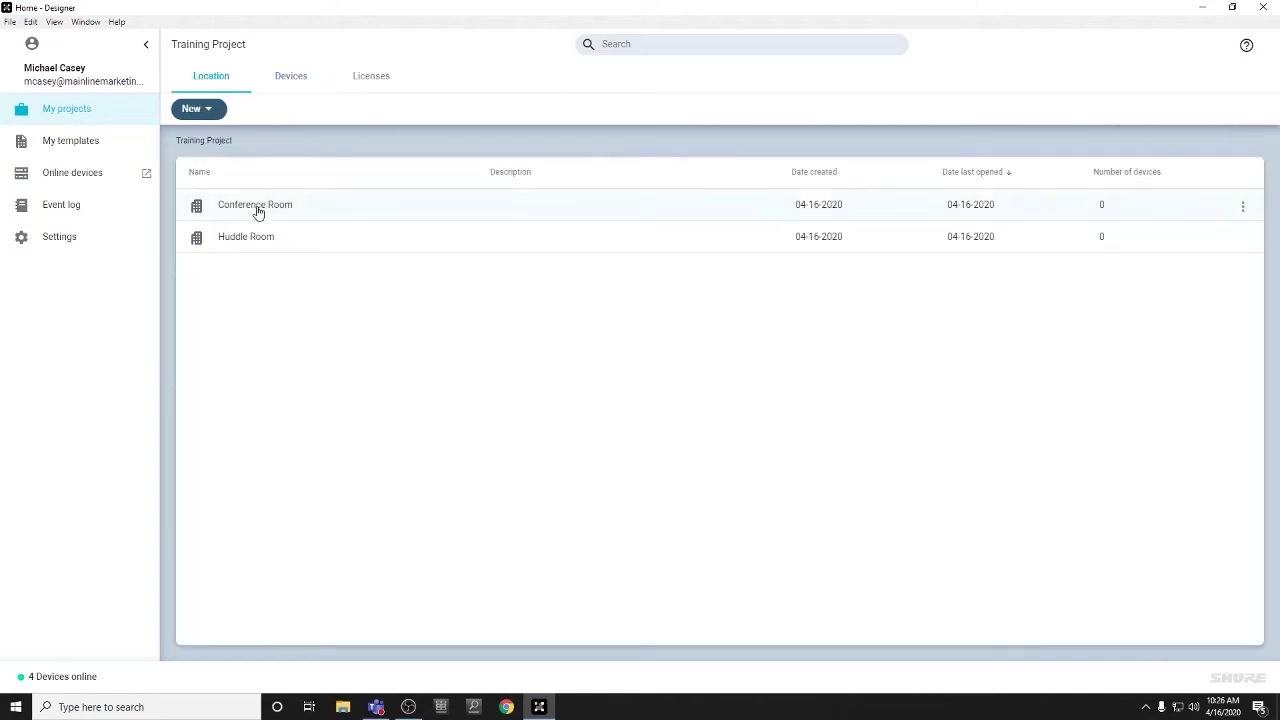
double_click(297, 206)
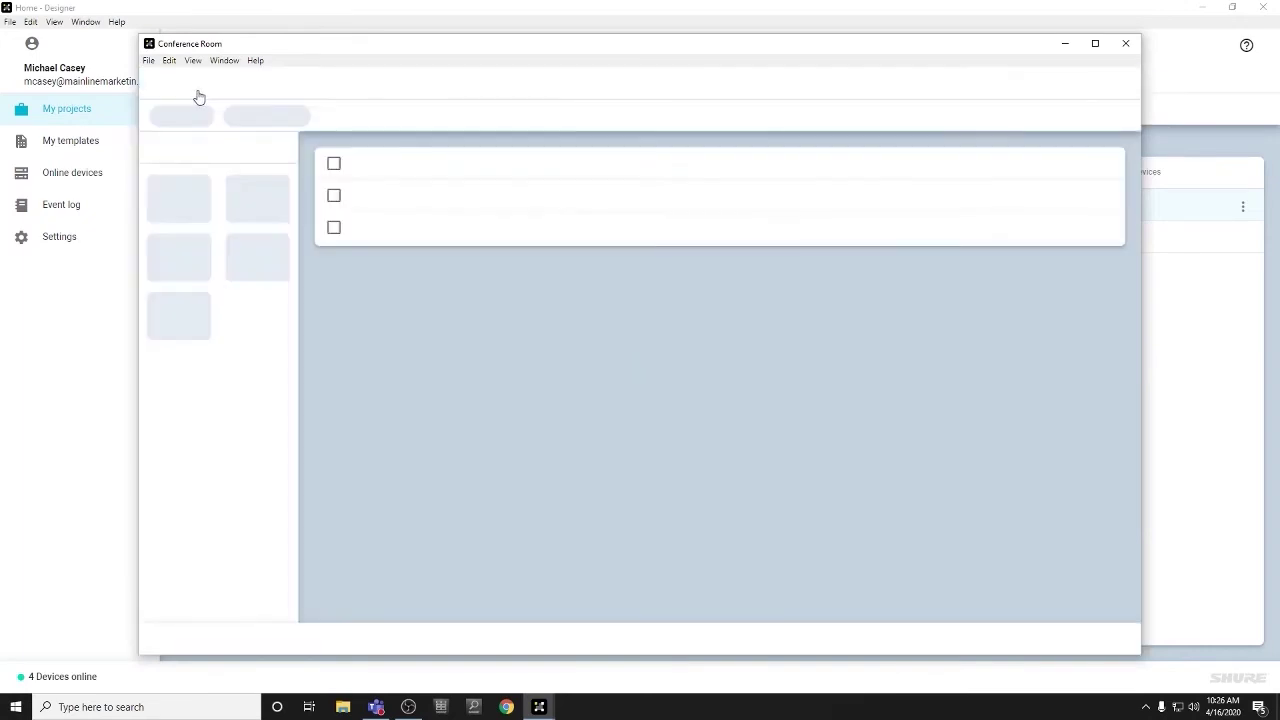
left_click(1125, 43)
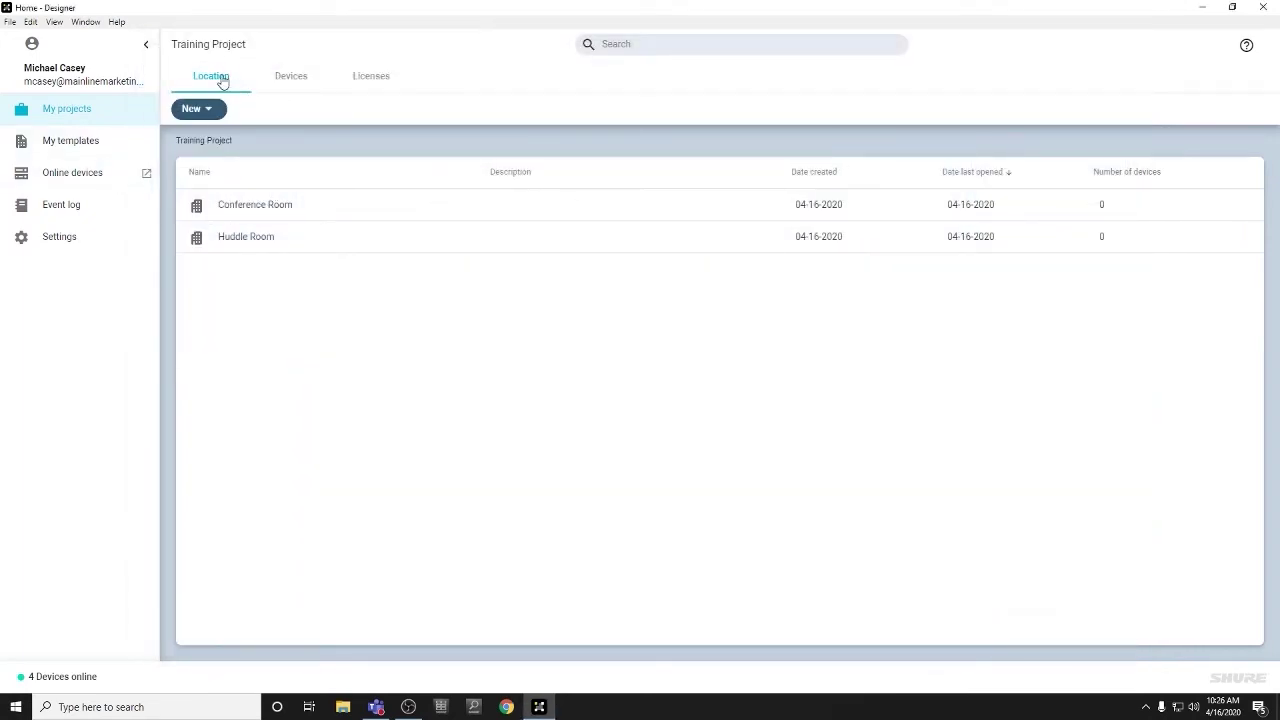
left_click(312, 207)
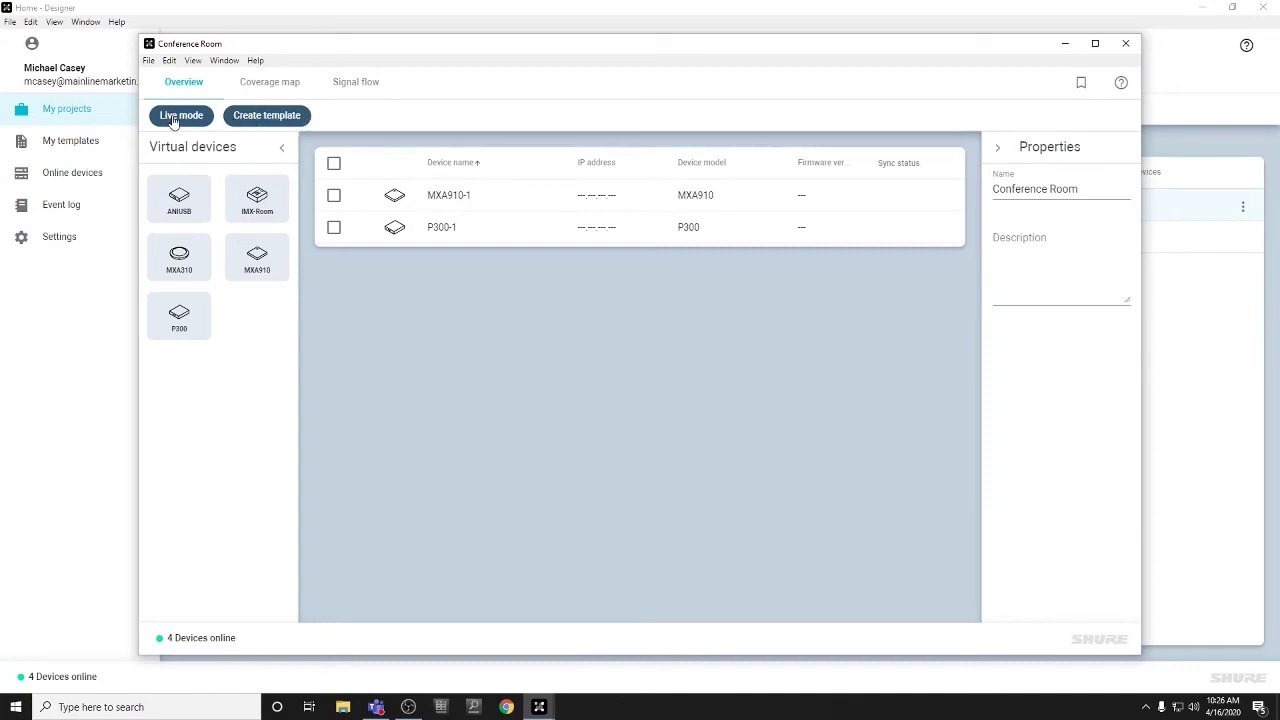
left_click(174, 117)
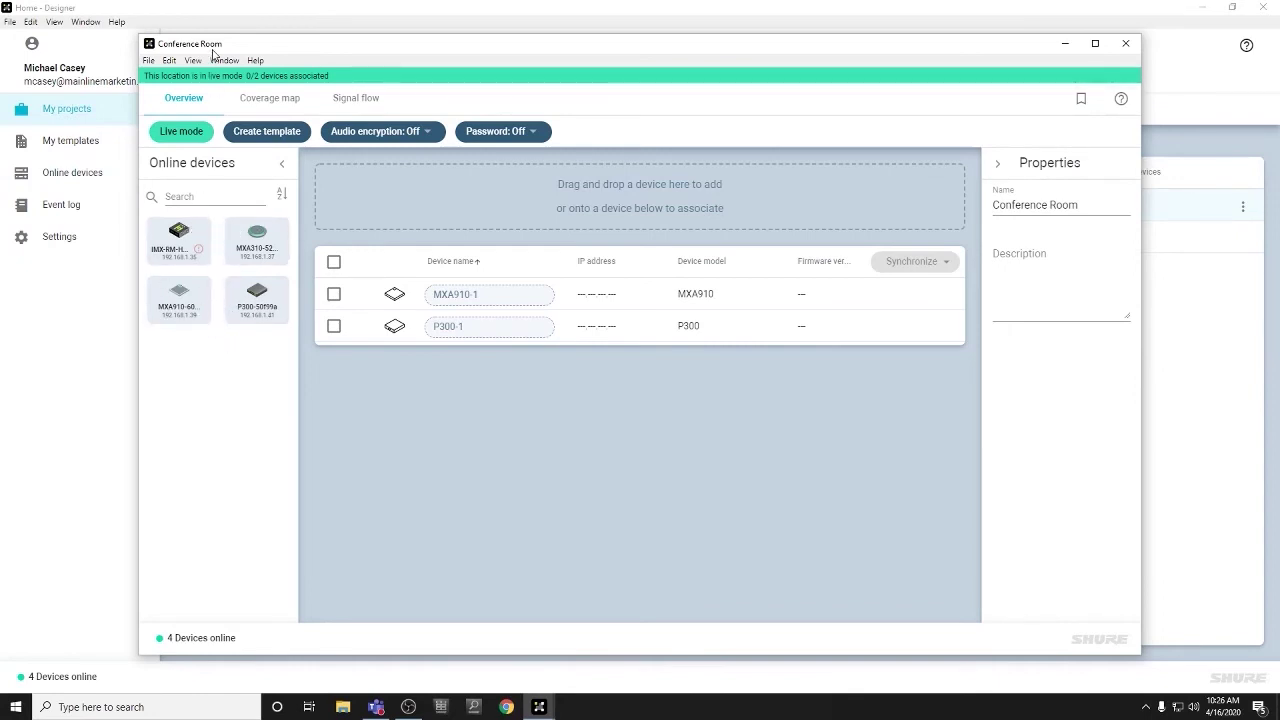
mouse_move(213, 44)
left_mouse_down()
mouse_move(274, 64)
mouse_move(216, 27)
left_mouse_up()
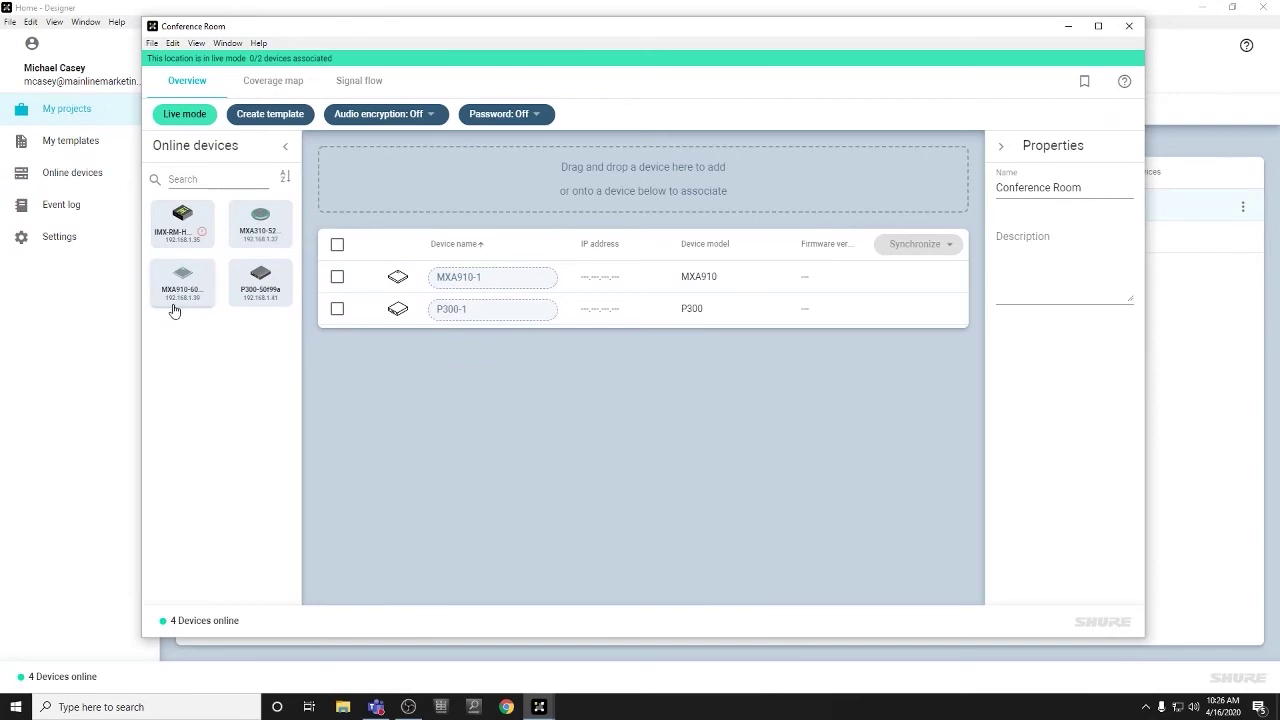
Step: Associate online devices MXA910-6059ab with MXA910-1 and P300-50f99a with P300-1, and close the Conference Room window
left_click_drag(182, 297, 486, 283)
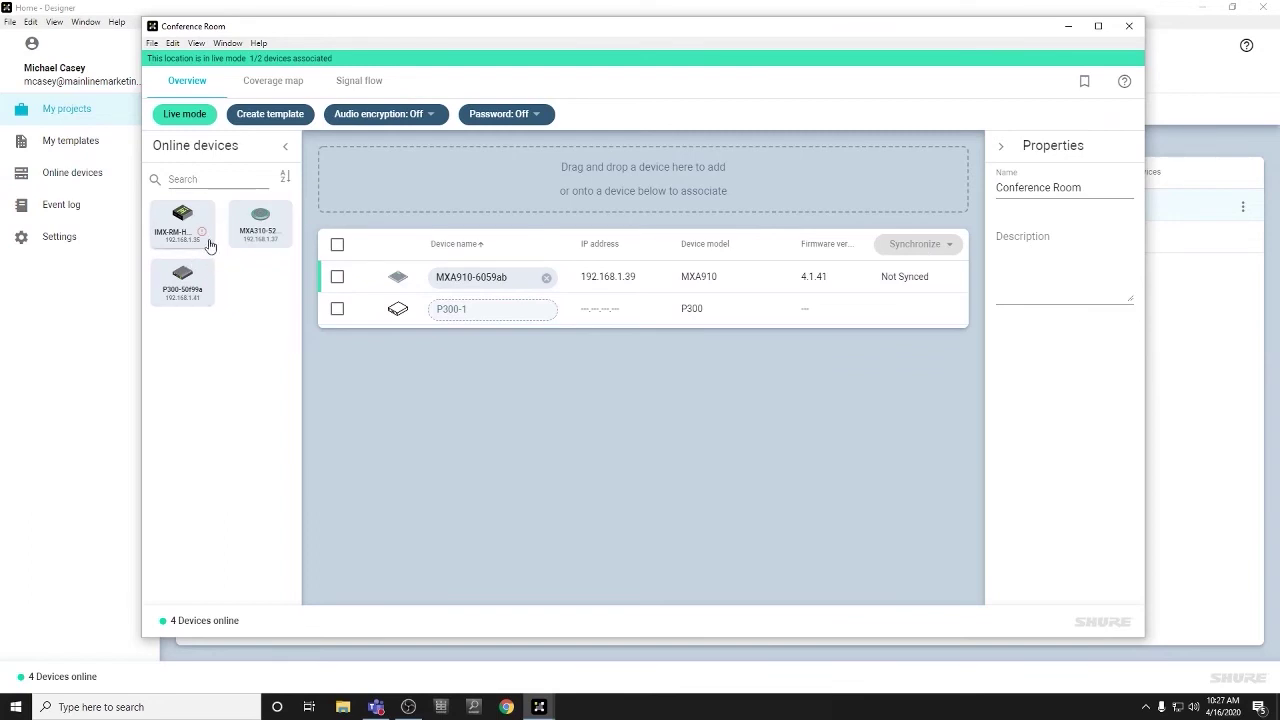
mouse_move(181, 286)
left_click_drag(183, 297, 479, 314)
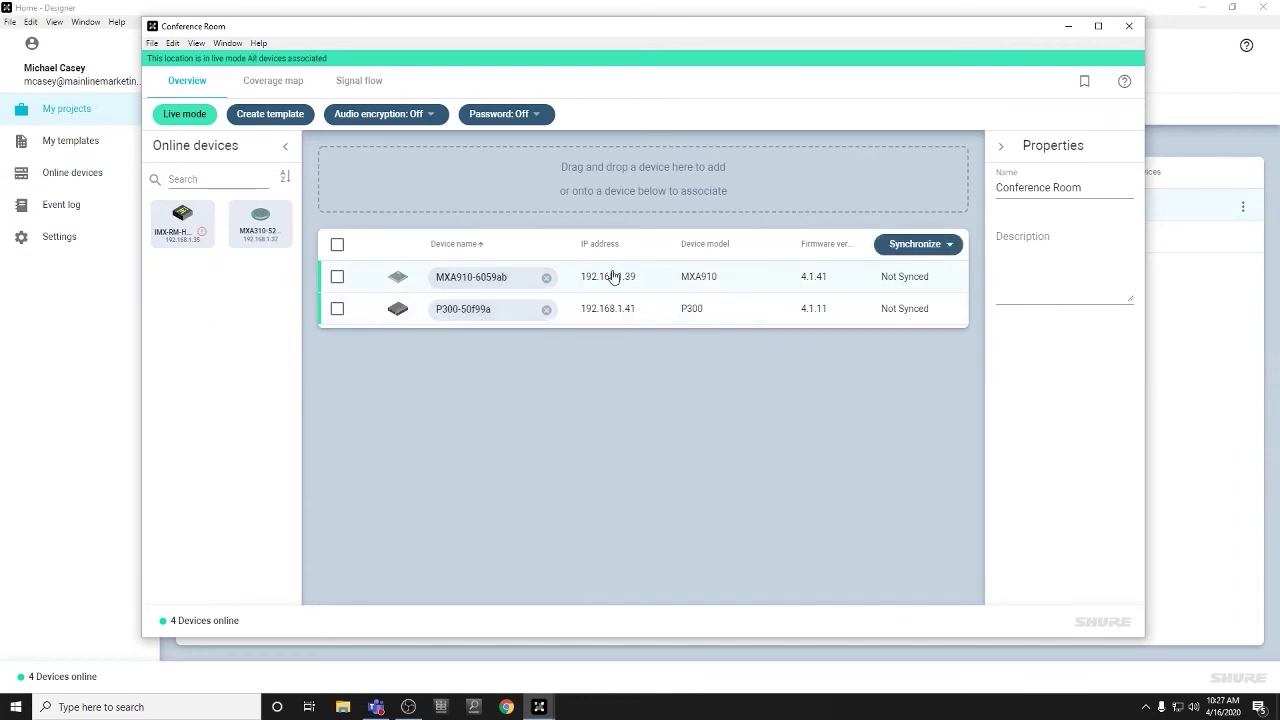
left_click(1129, 27)
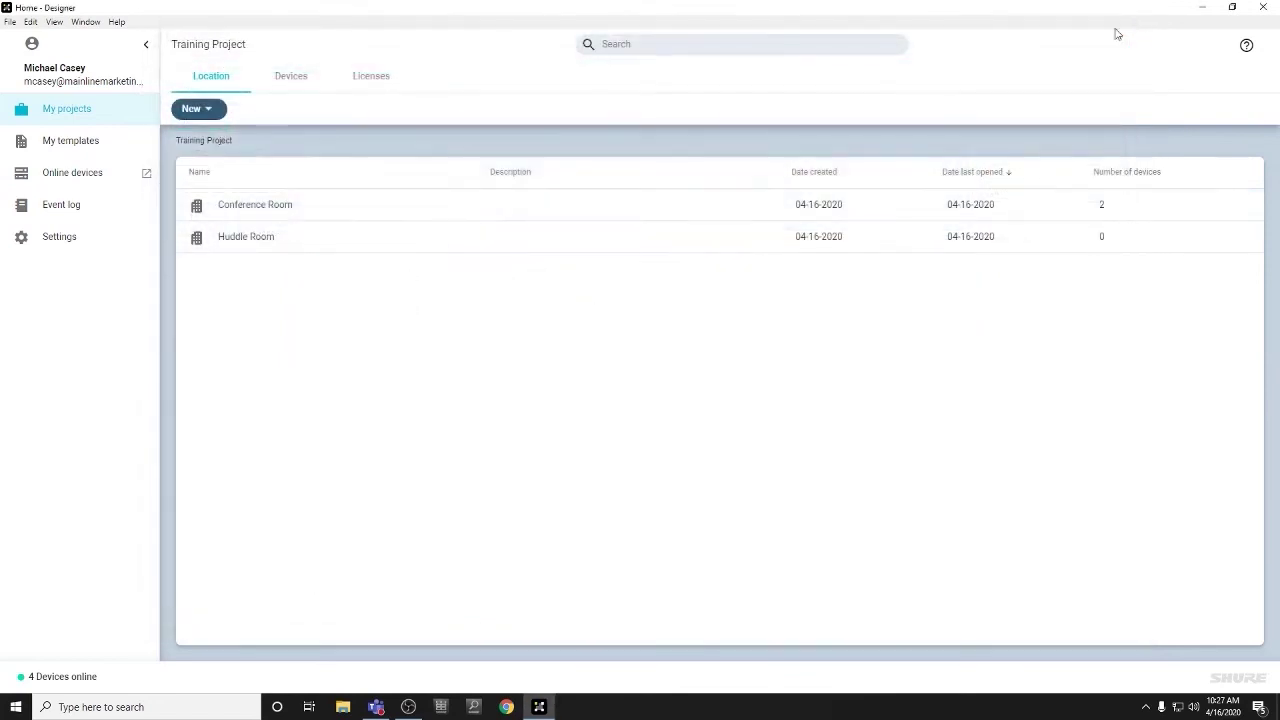
Step: Reopen the Conference Room, push its design with Dante routes to the associated devices, and close the window
double_click(246, 206)
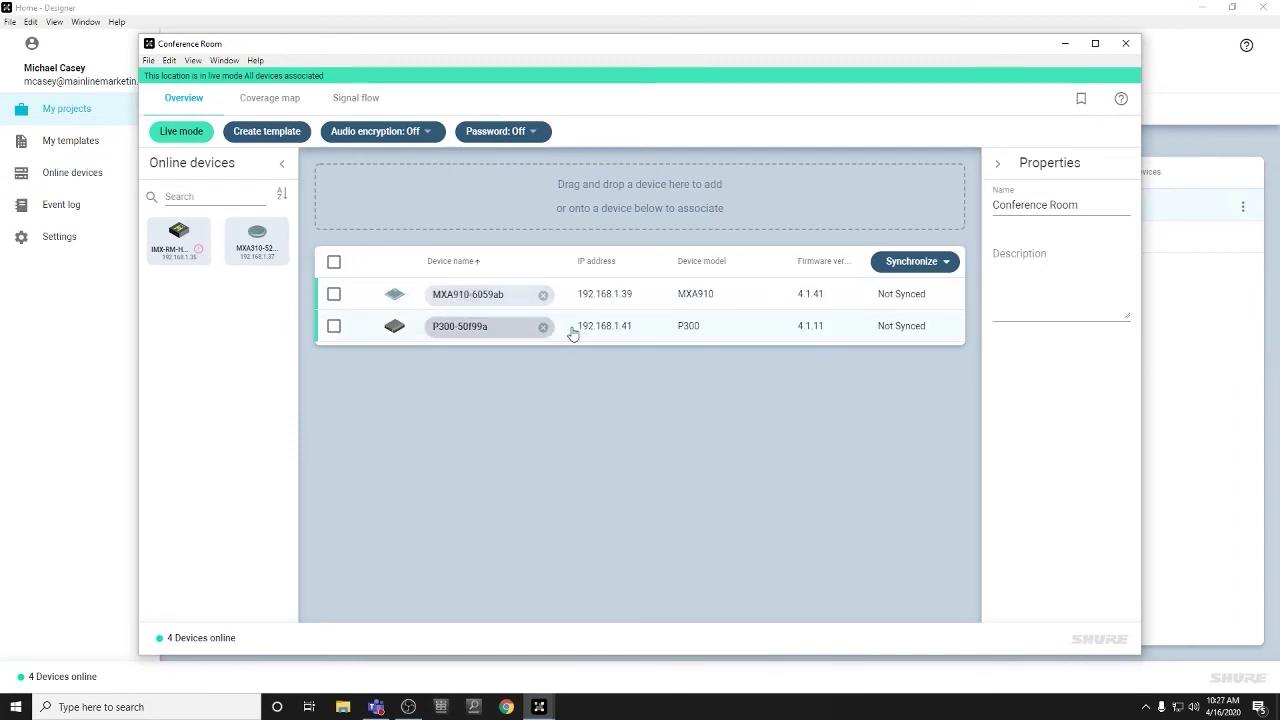
left_click(947, 263)
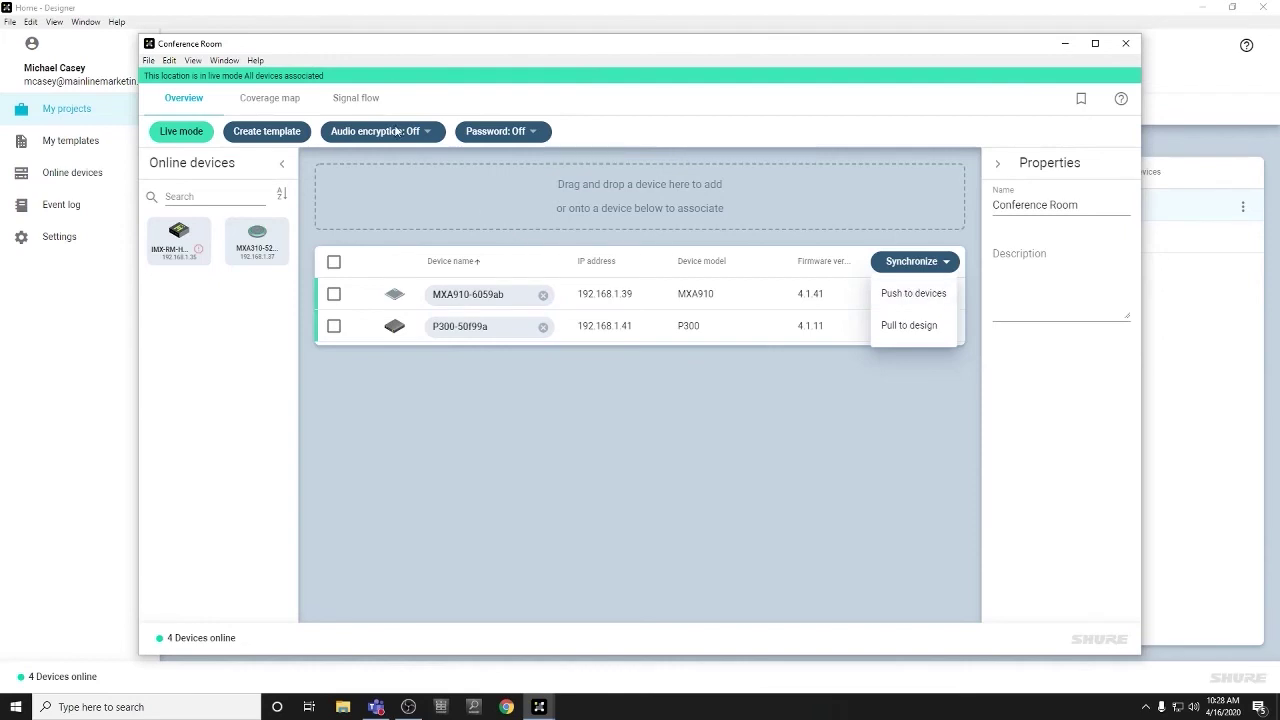
left_click_drag(360, 49, 601, 61)
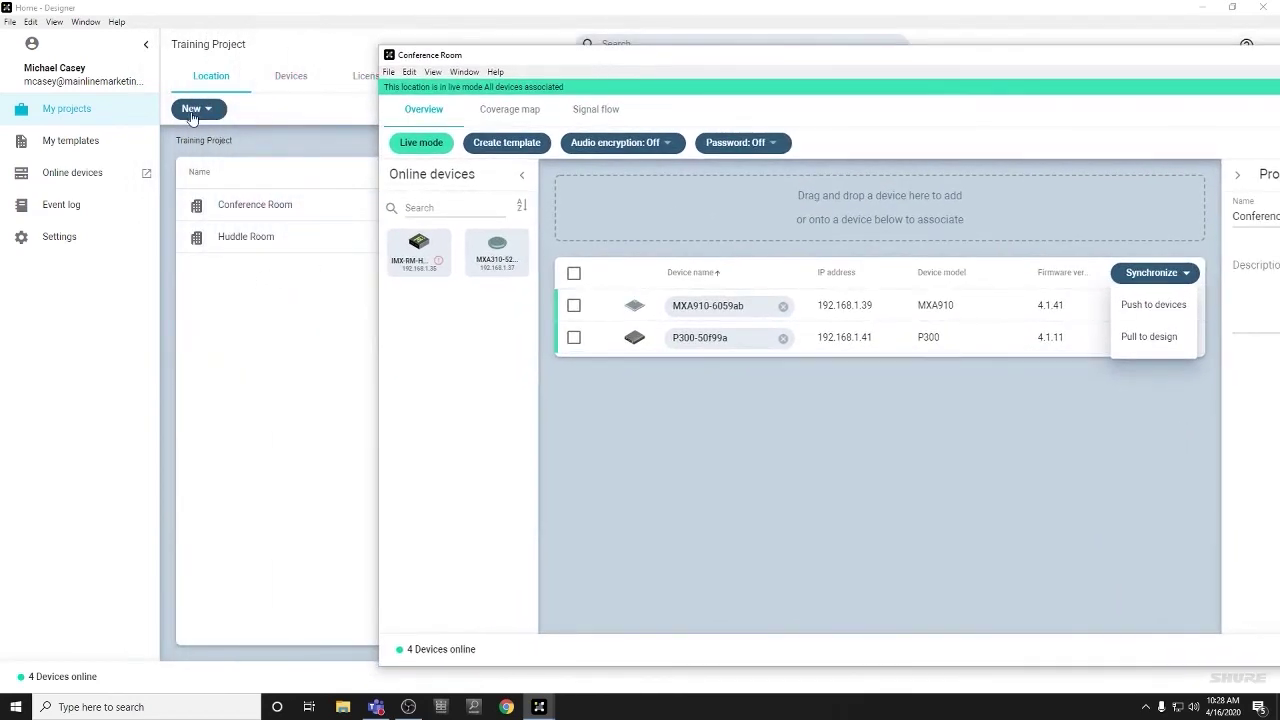
left_click_drag(528, 62, 252, 40)
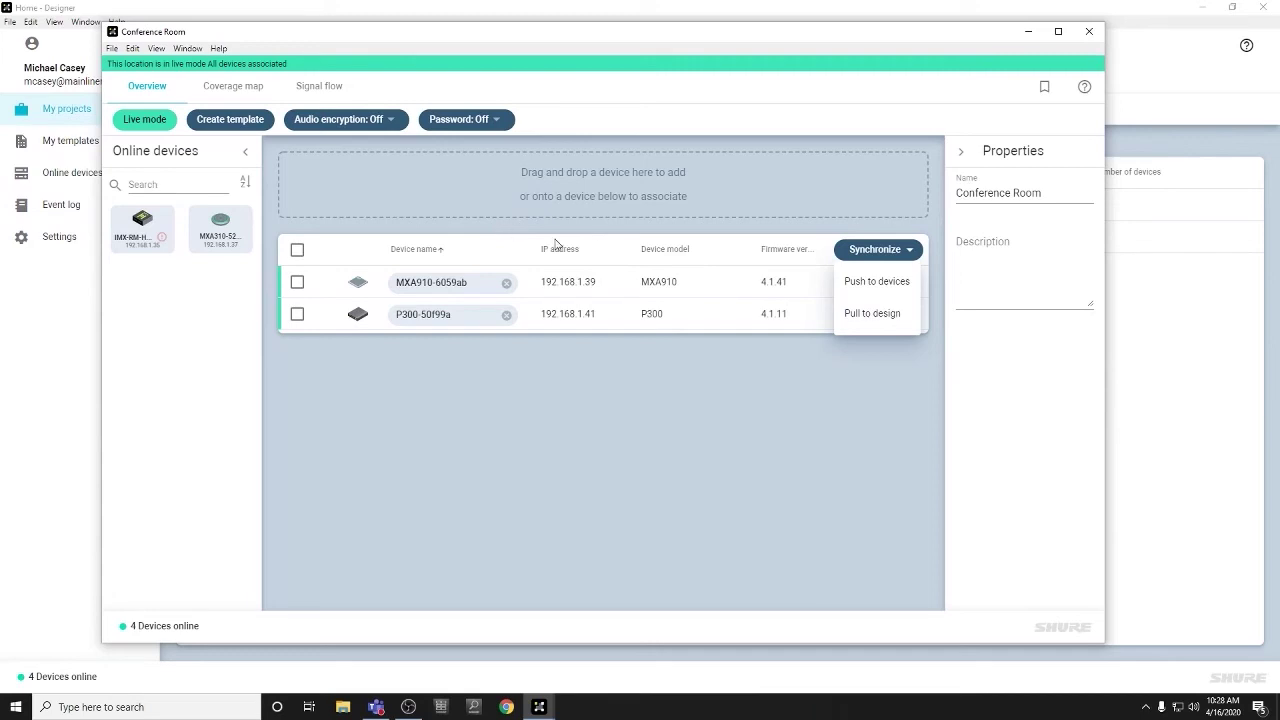
left_click(895, 283)
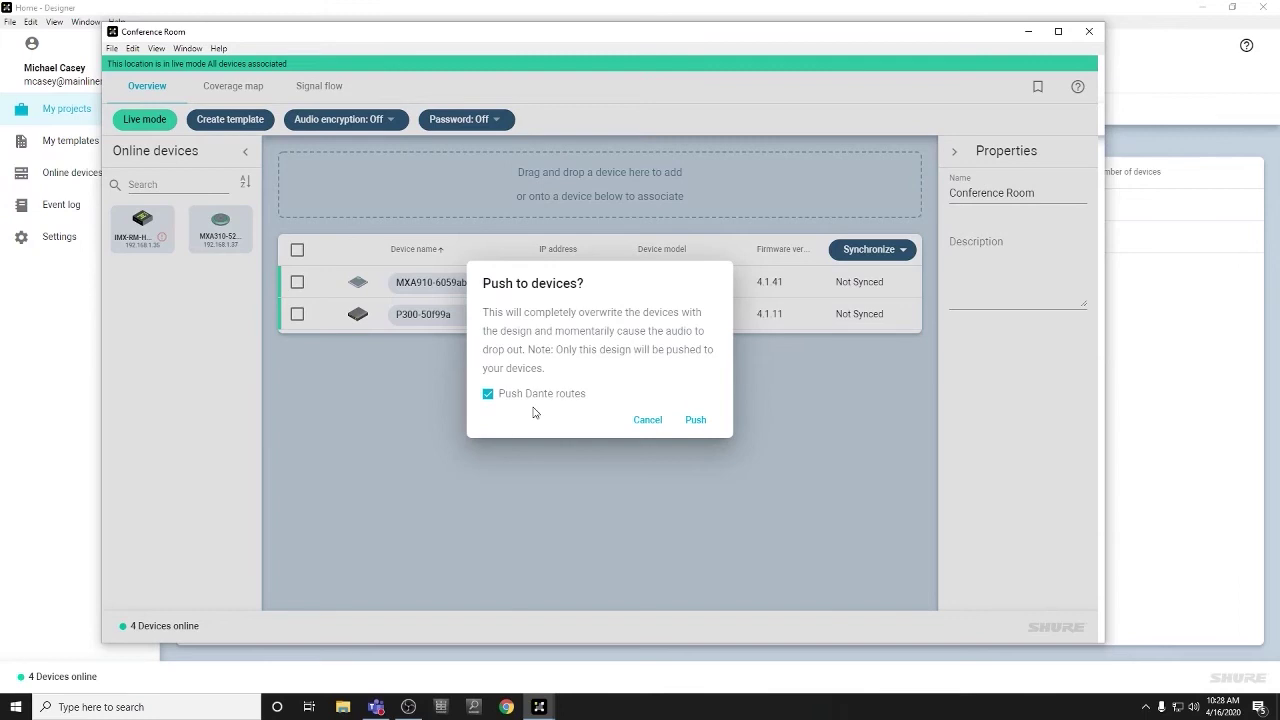
left_click(697, 420)
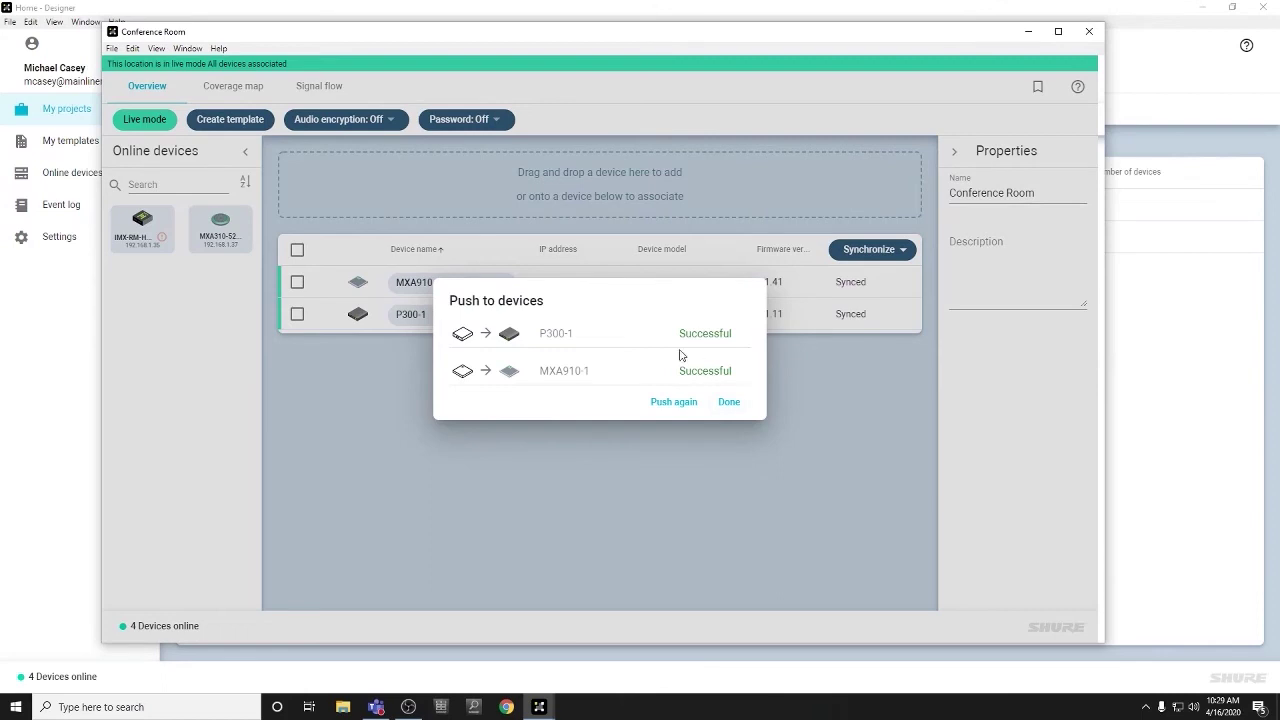
left_click(729, 402)
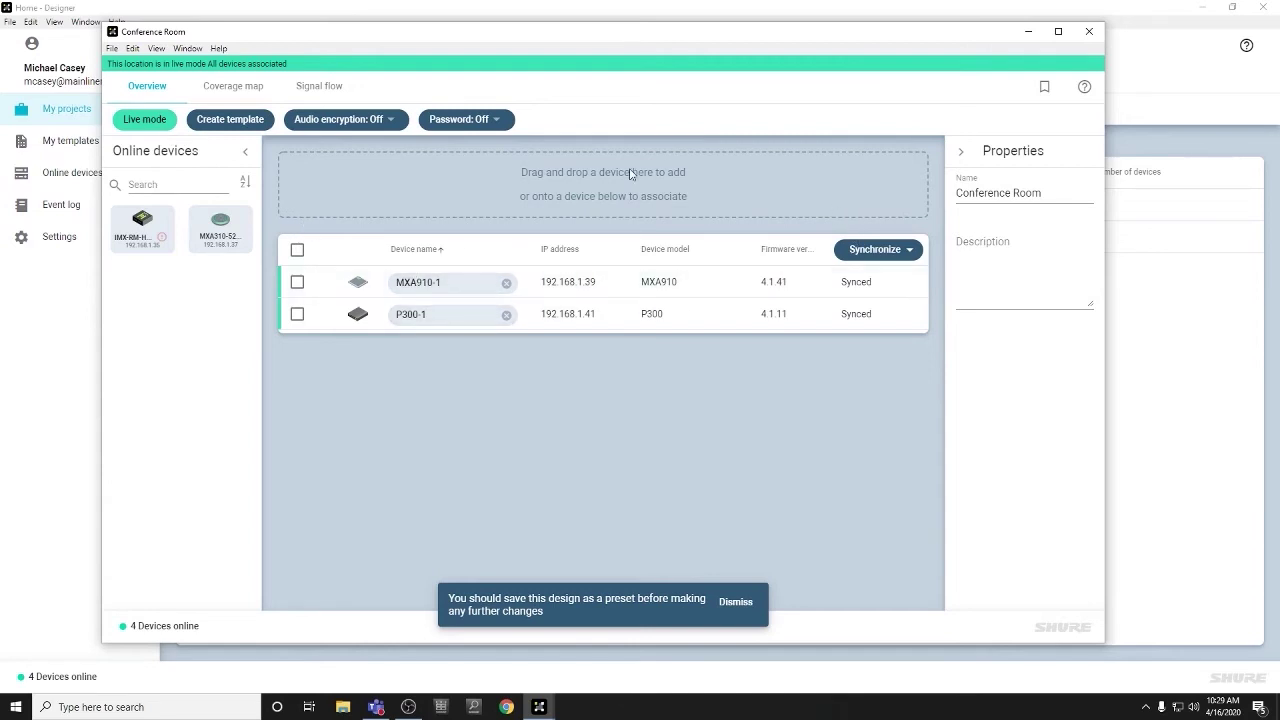
left_click(1088, 33)
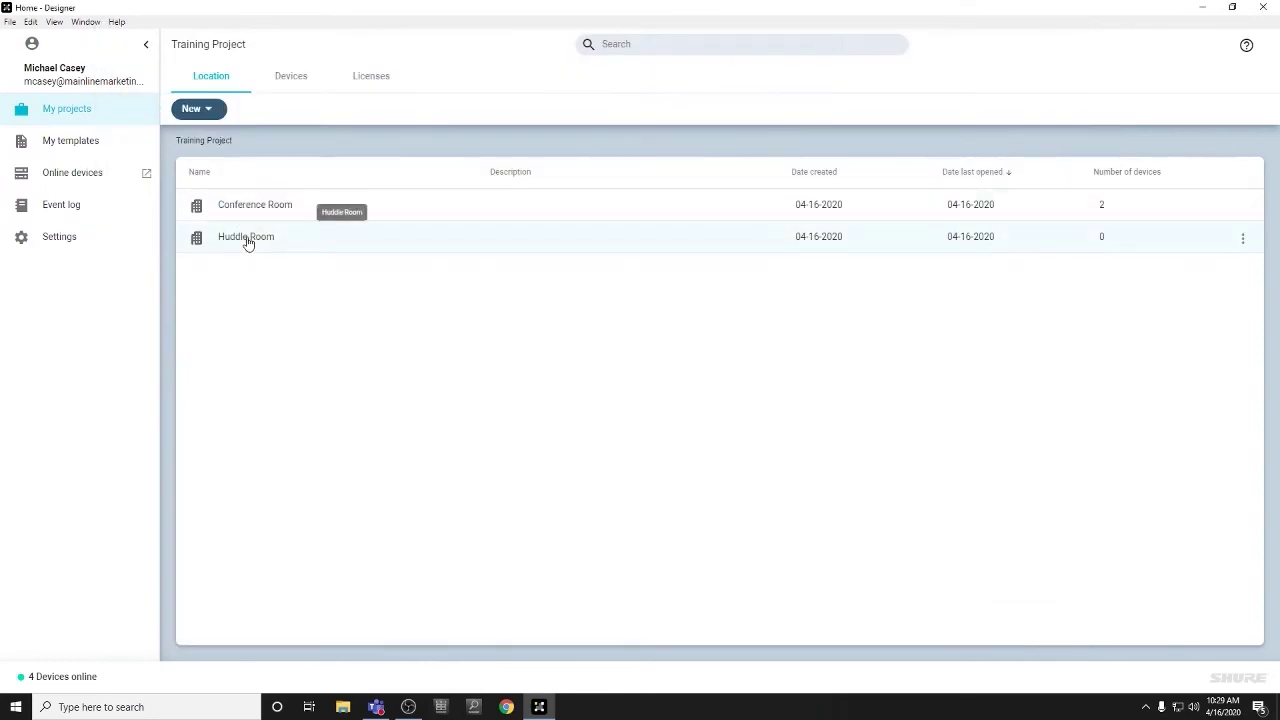
Step: Open the Huddle Room design and turn on live mode for it
double_click(283, 245)
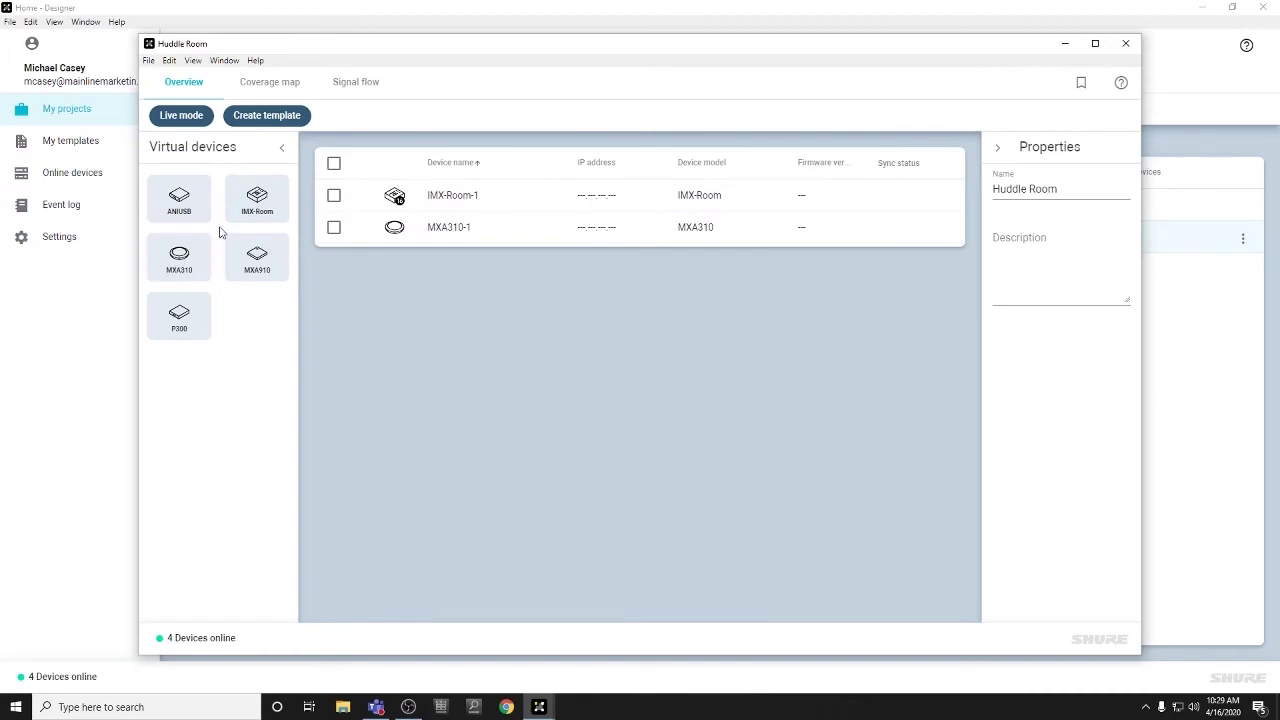
mouse_move(252, 200)
left_mouse_down()
mouse_move(455, 198)
mouse_move(148, 205)
mouse_move(258, 198)
left_mouse_up()
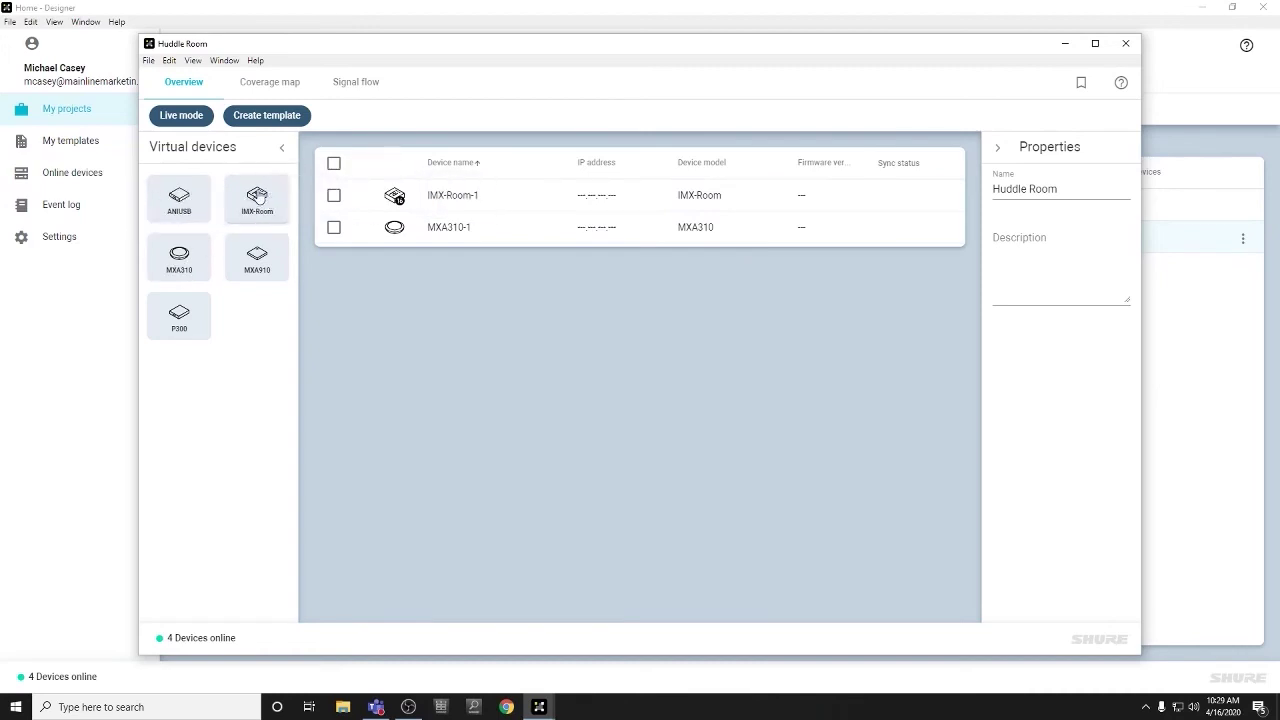
left_click(179, 116)
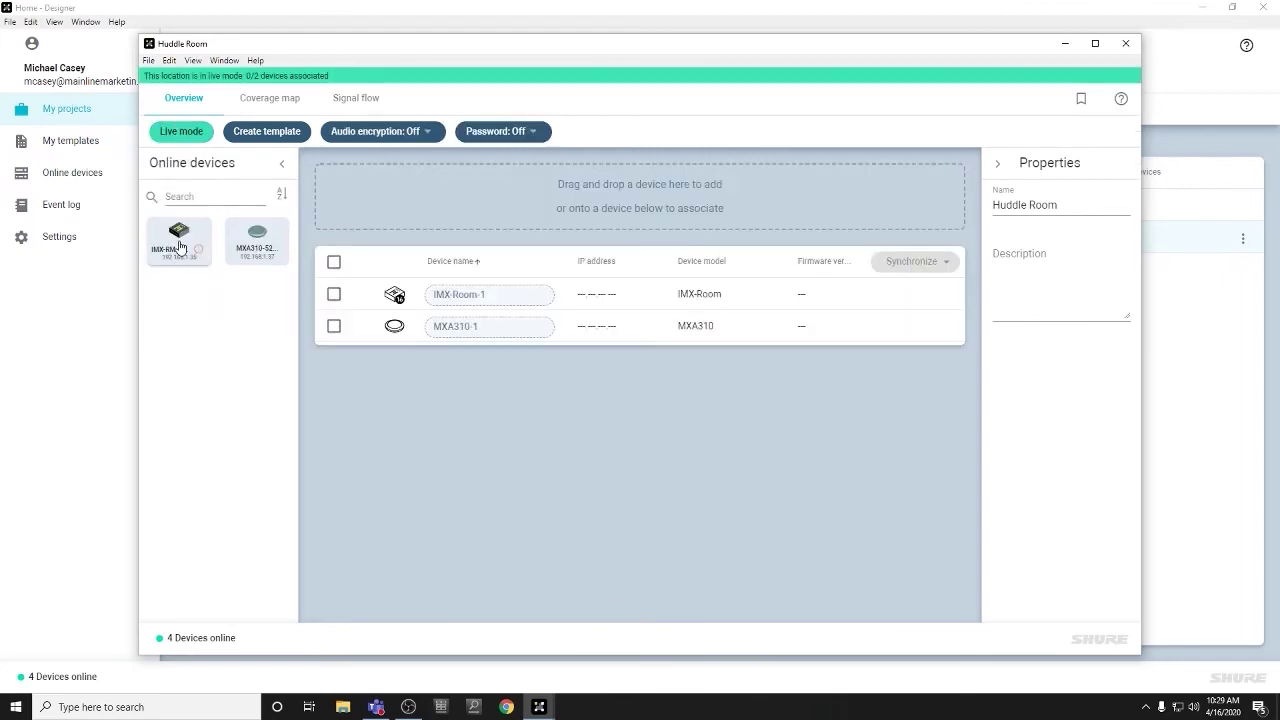
Step: Associate online devices IMX-RM-HUDDLE-ROOM-PC with IMX-Room-1 and MXA310-5209d9 with MXA310-1 in the Huddle Room
left_click_drag(175, 243, 466, 292)
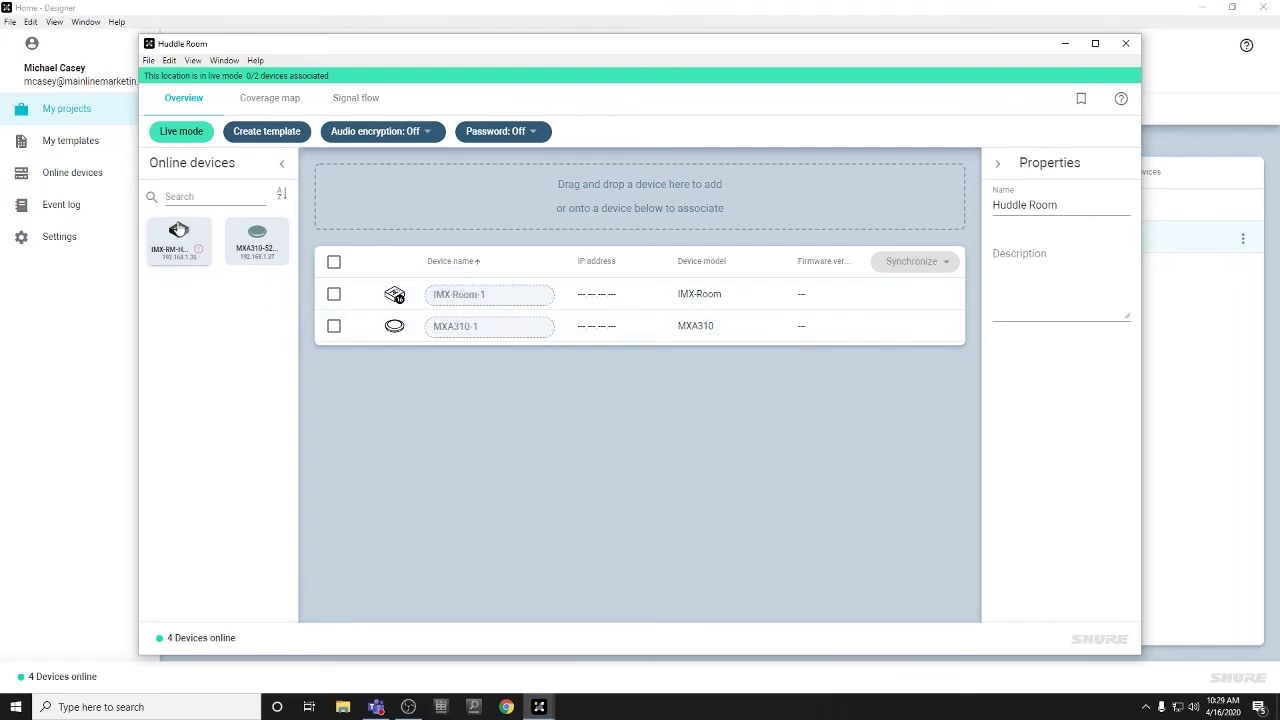
left_click_drag(178, 240, 475, 299)
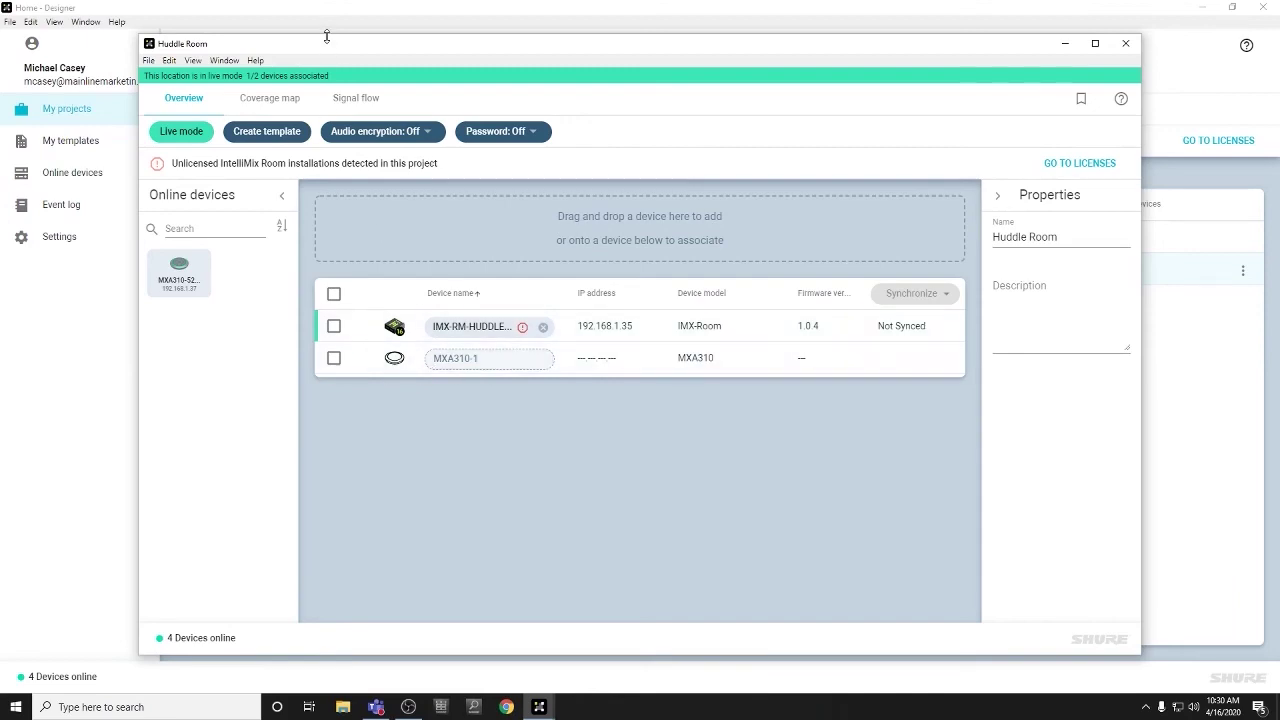
mouse_move(328, 47)
left_mouse_down()
mouse_move(314, 71)
mouse_move(312, 35)
left_mouse_up()
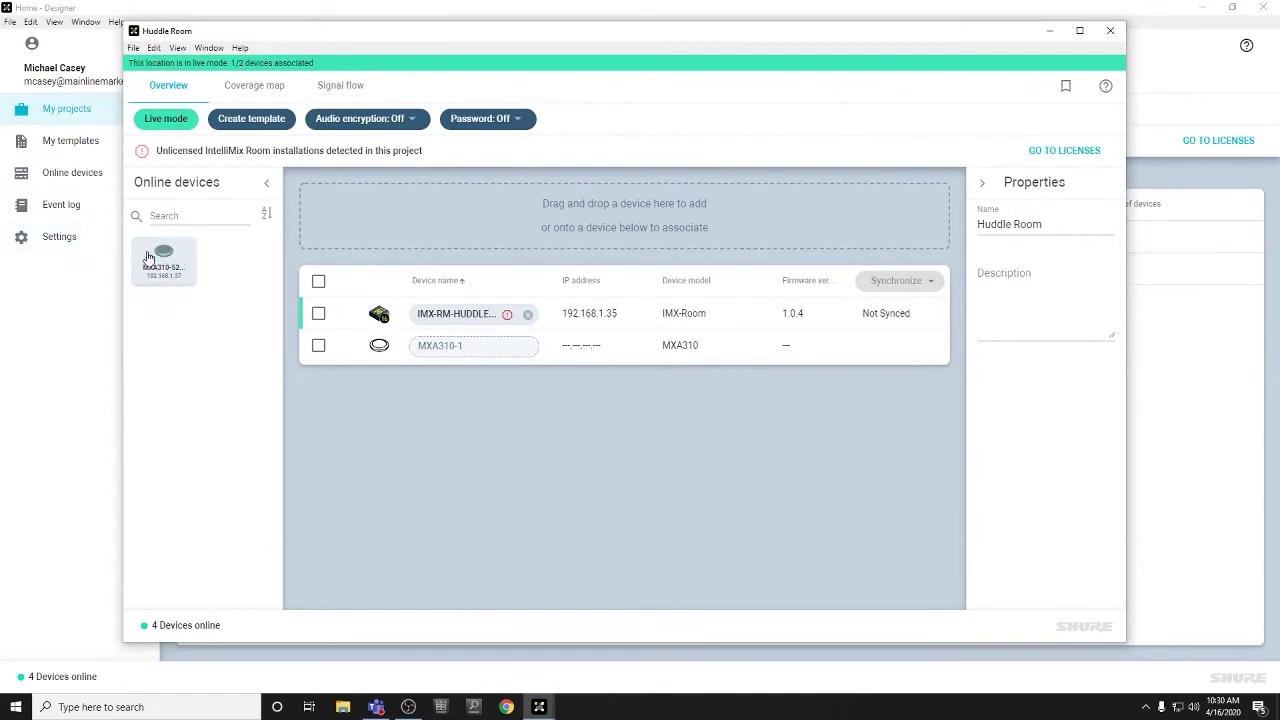
left_click_drag(150, 257, 453, 348)
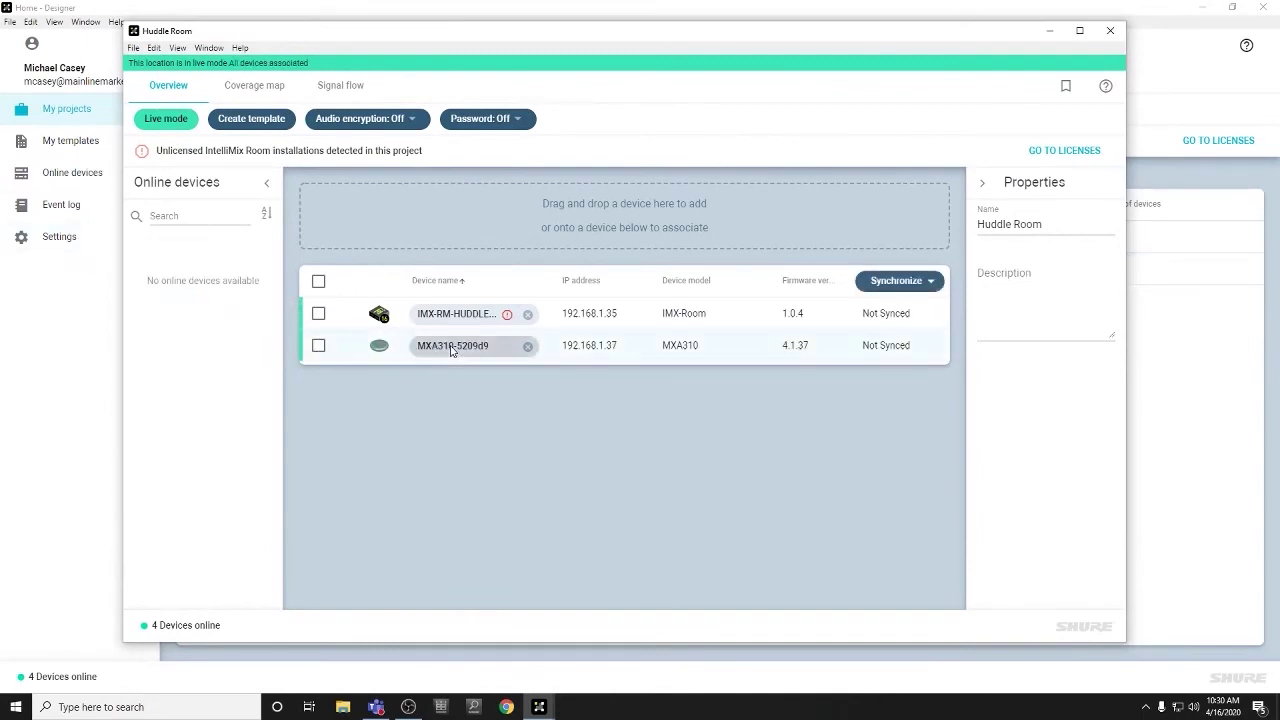
Step: Push the Huddle Room design with its Dante routes to the associated IMX-Room and MXA310 devices
left_click(930, 283)
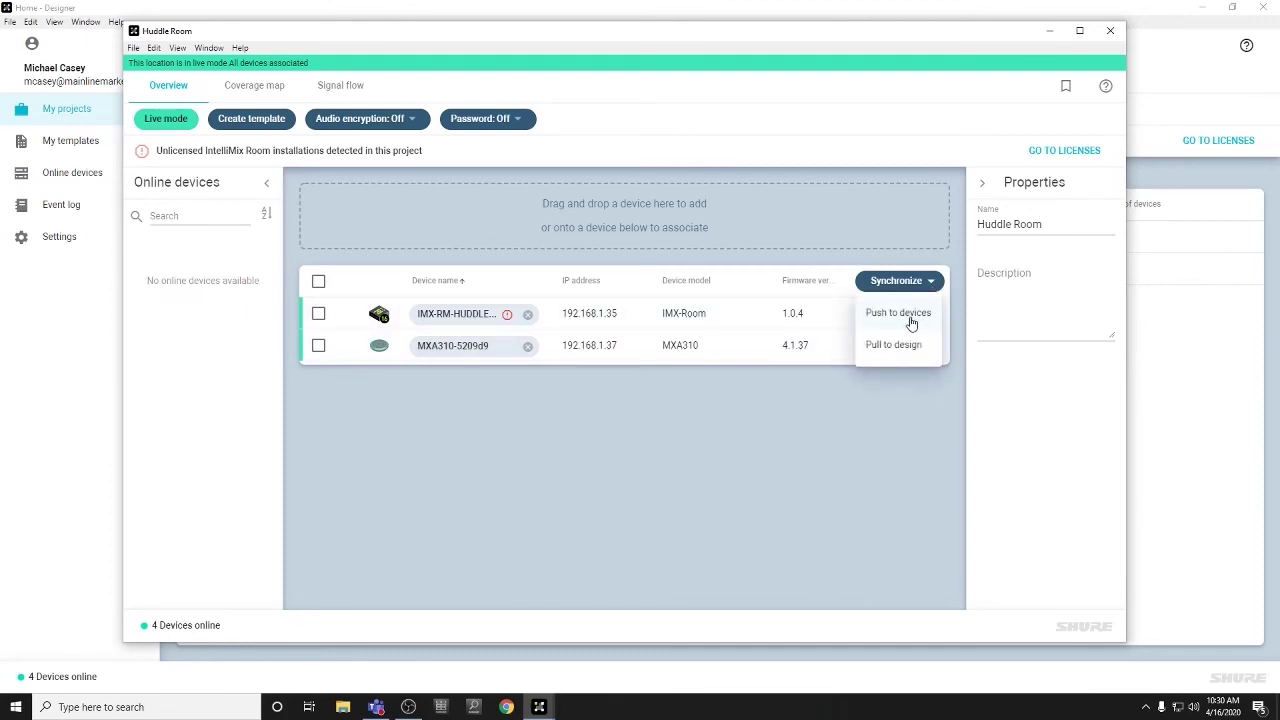
left_click(911, 321)
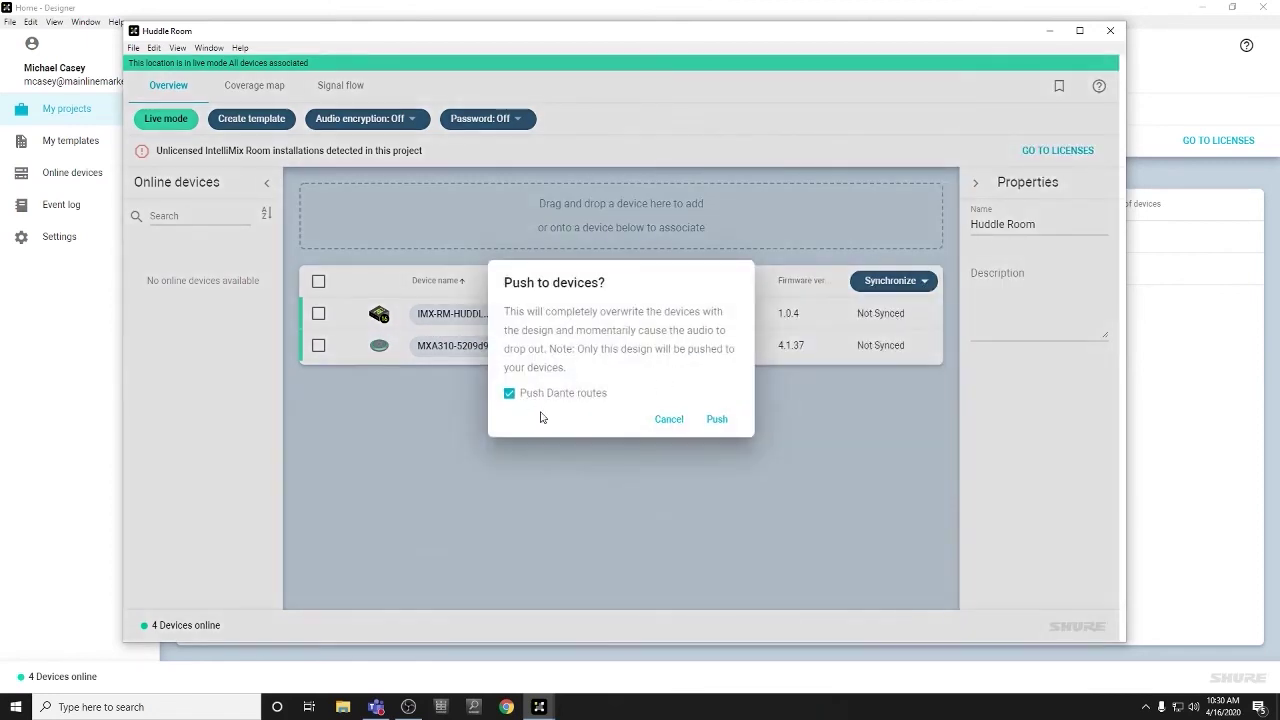
left_click(716, 420)
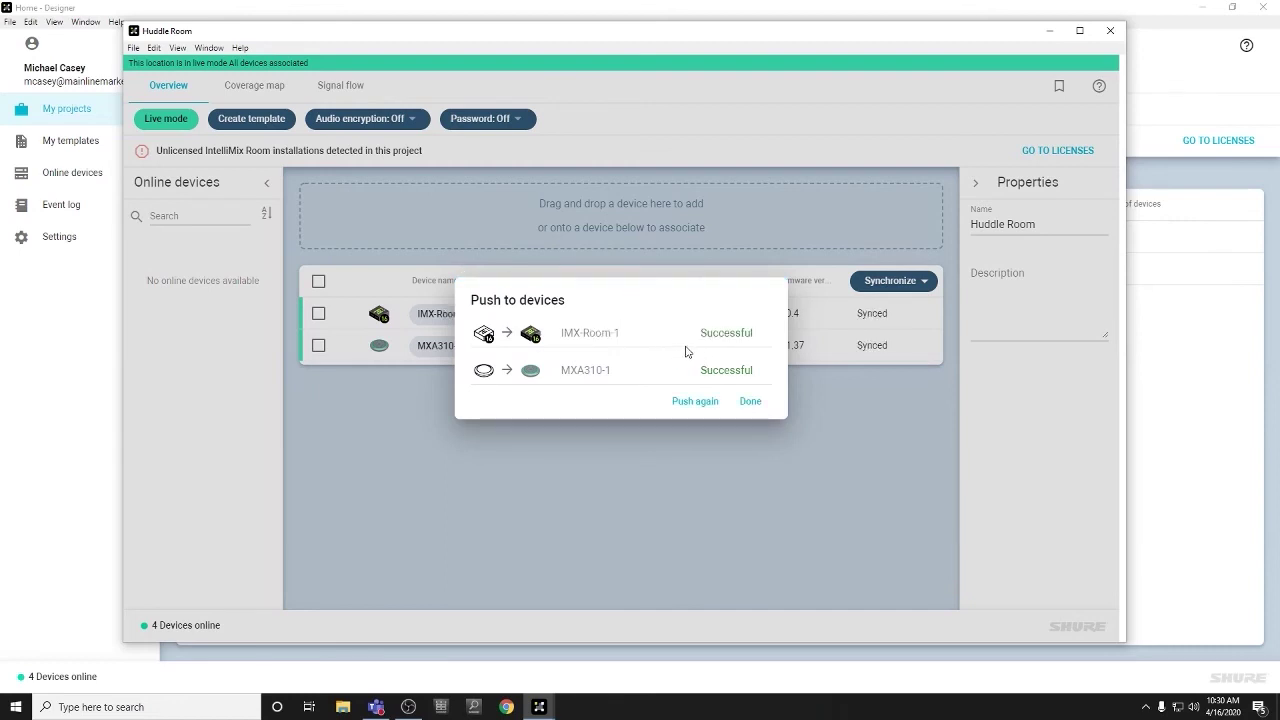
left_click(750, 402)
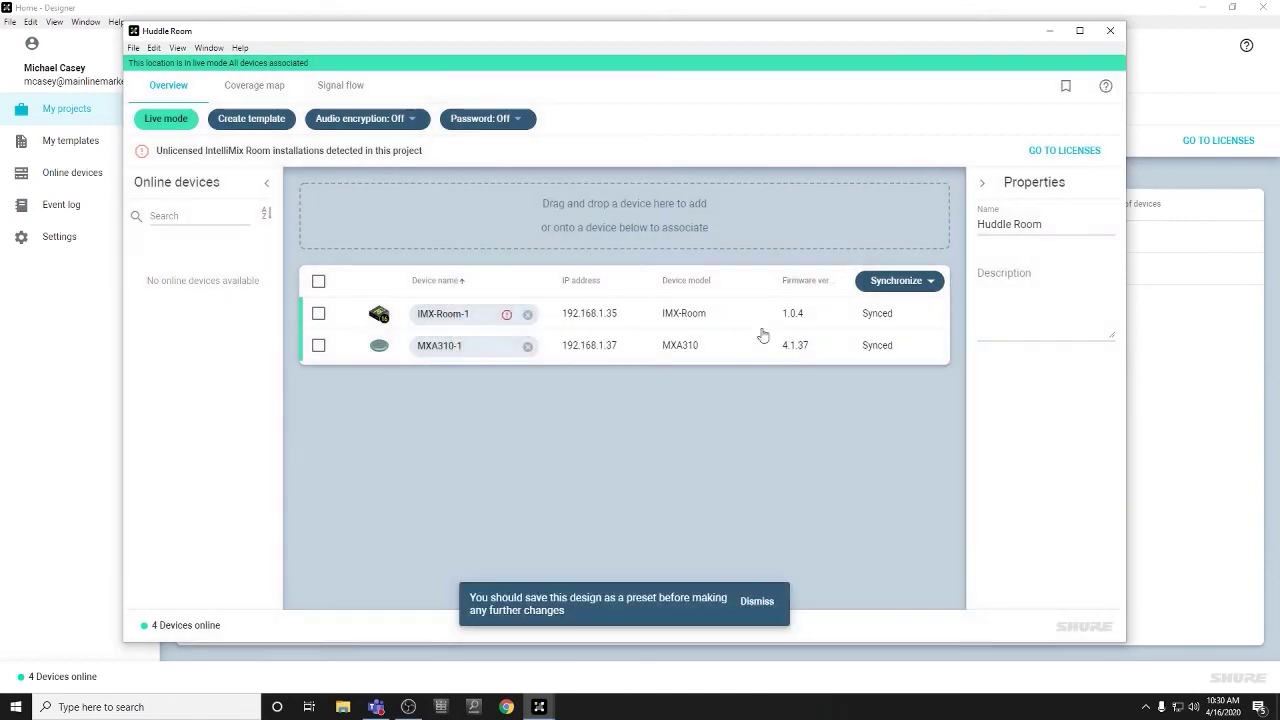
Step: Go to the project's licenses, finish the activation introduction, and start license activation for IMX-Room-1
left_click(1050, 151)
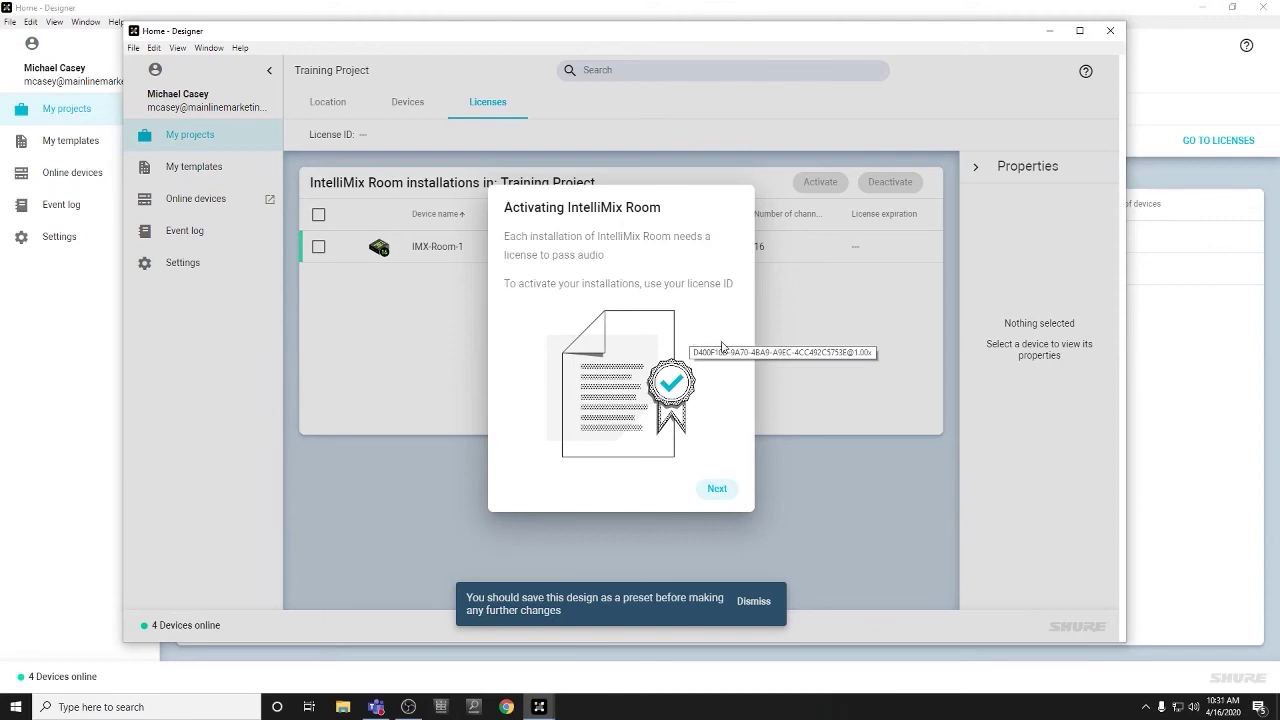
left_click(718, 490)
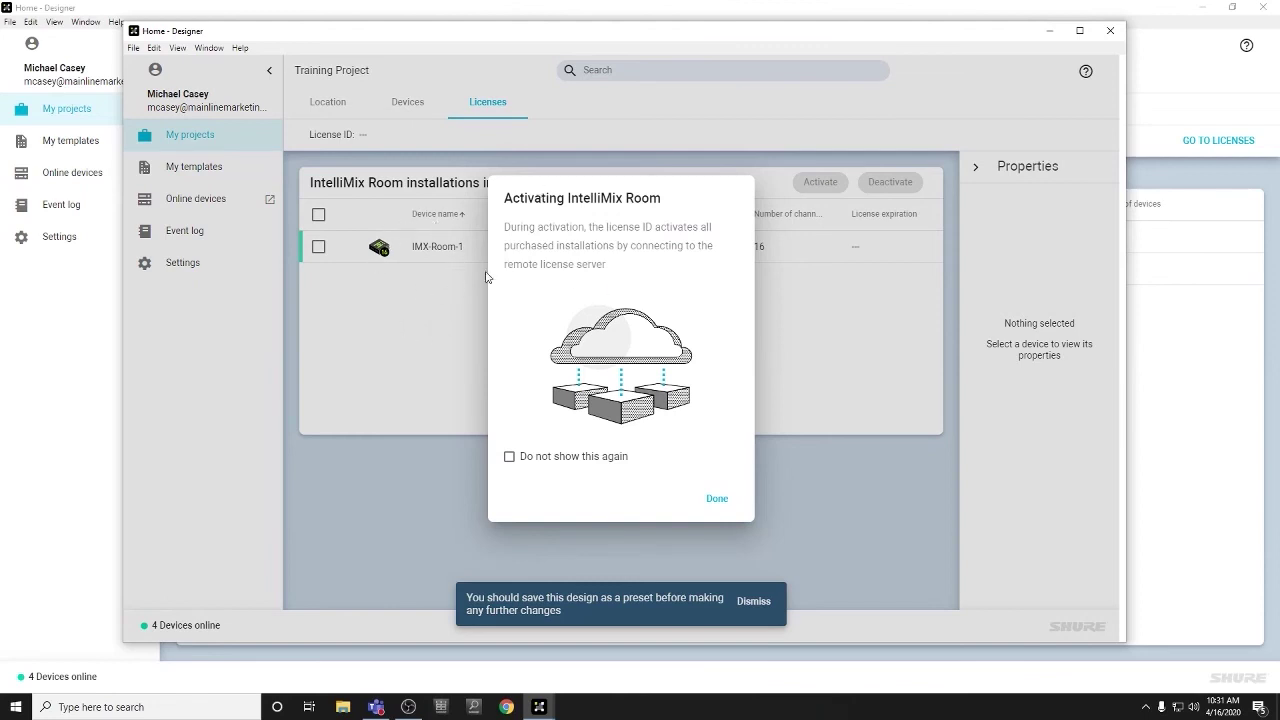
left_click(717, 500)
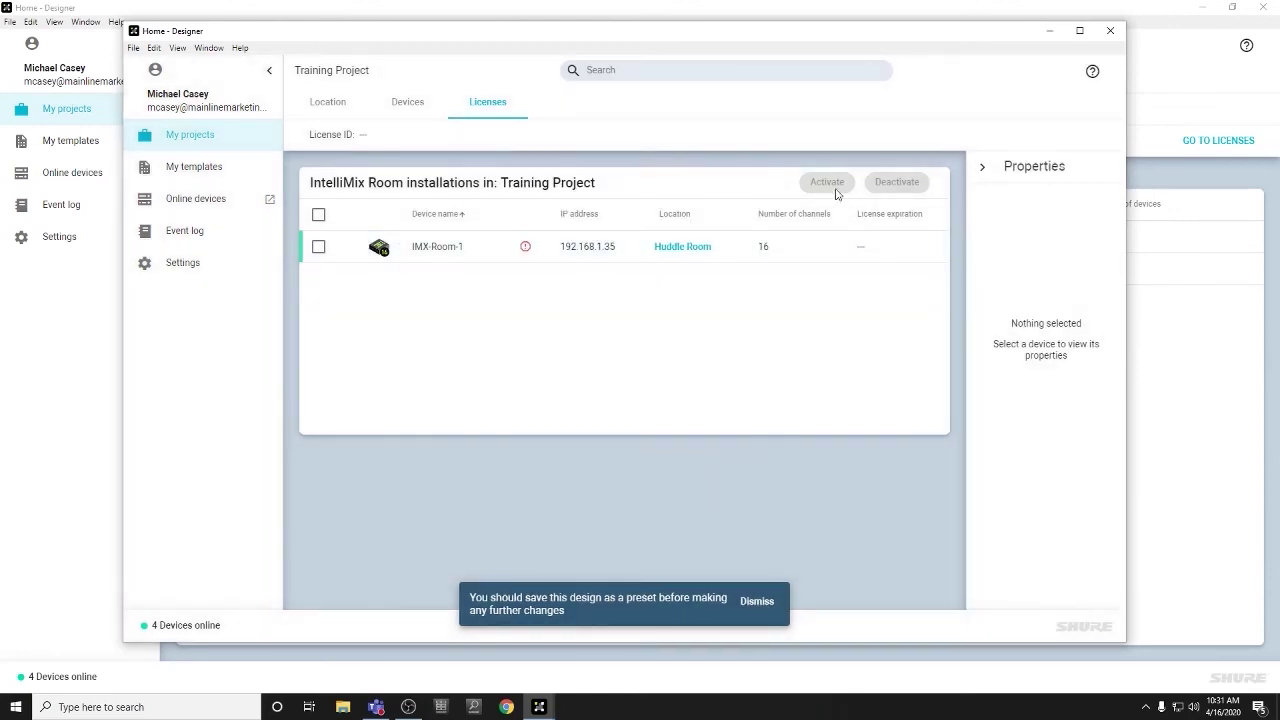
left_click(316, 248)
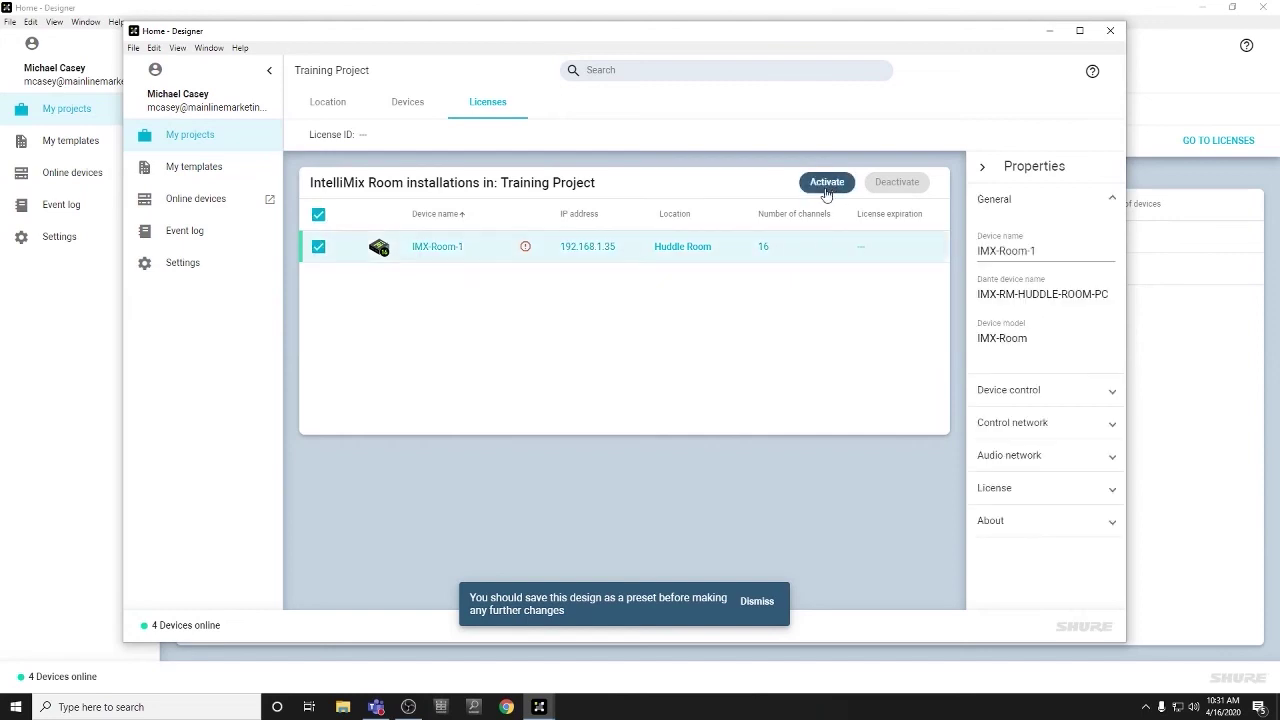
left_click(827, 184)
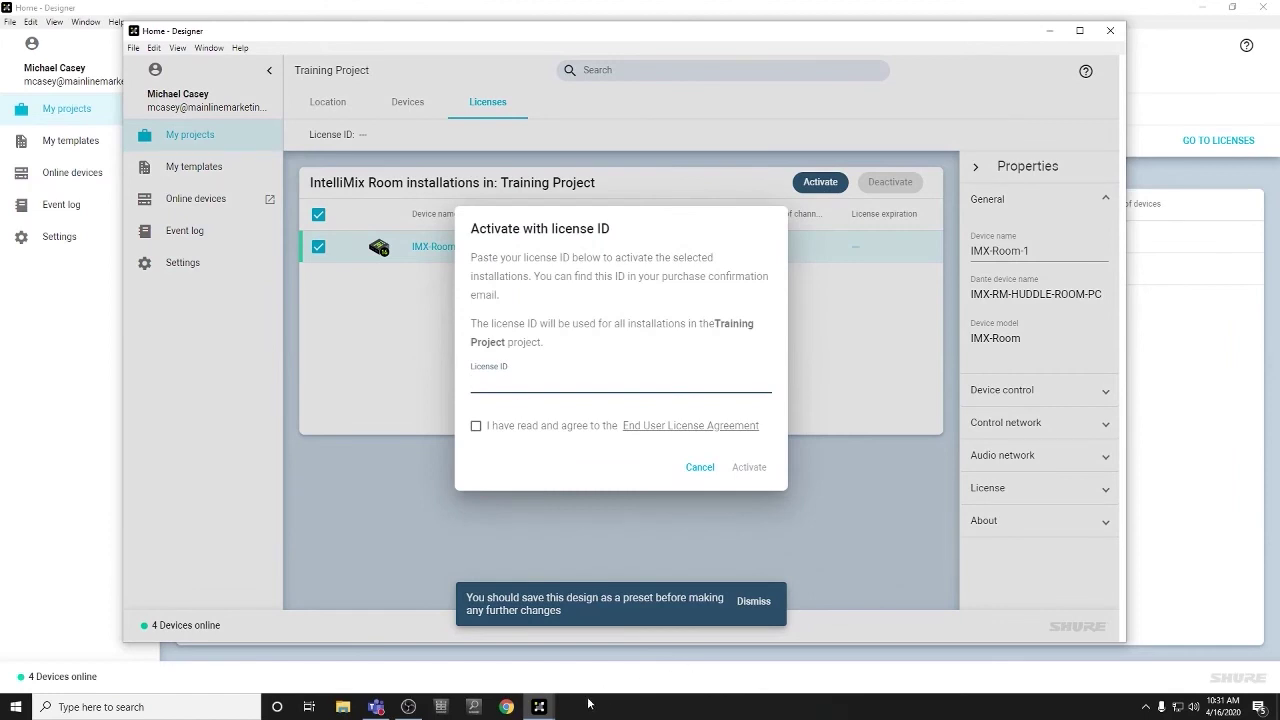
Step: Copy the license ID from the IMX-RM text file on the desktop and close the file
right_click(620, 707)
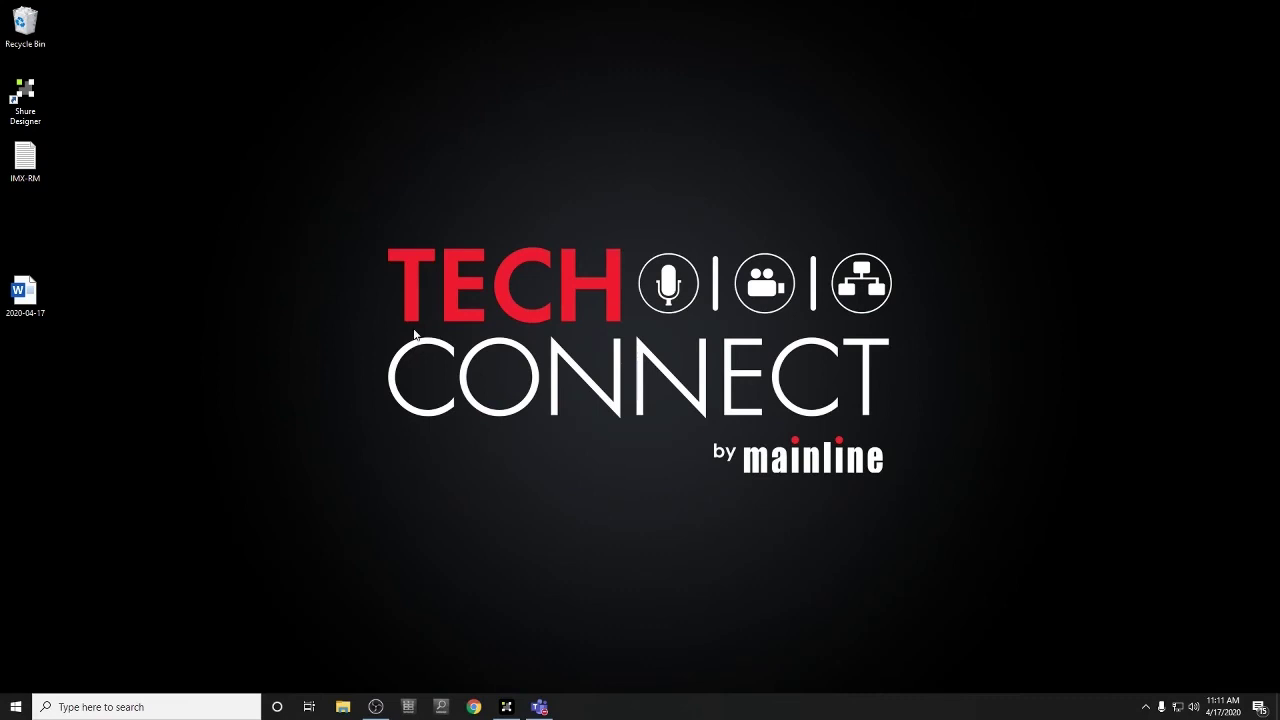
double_click(40, 170)
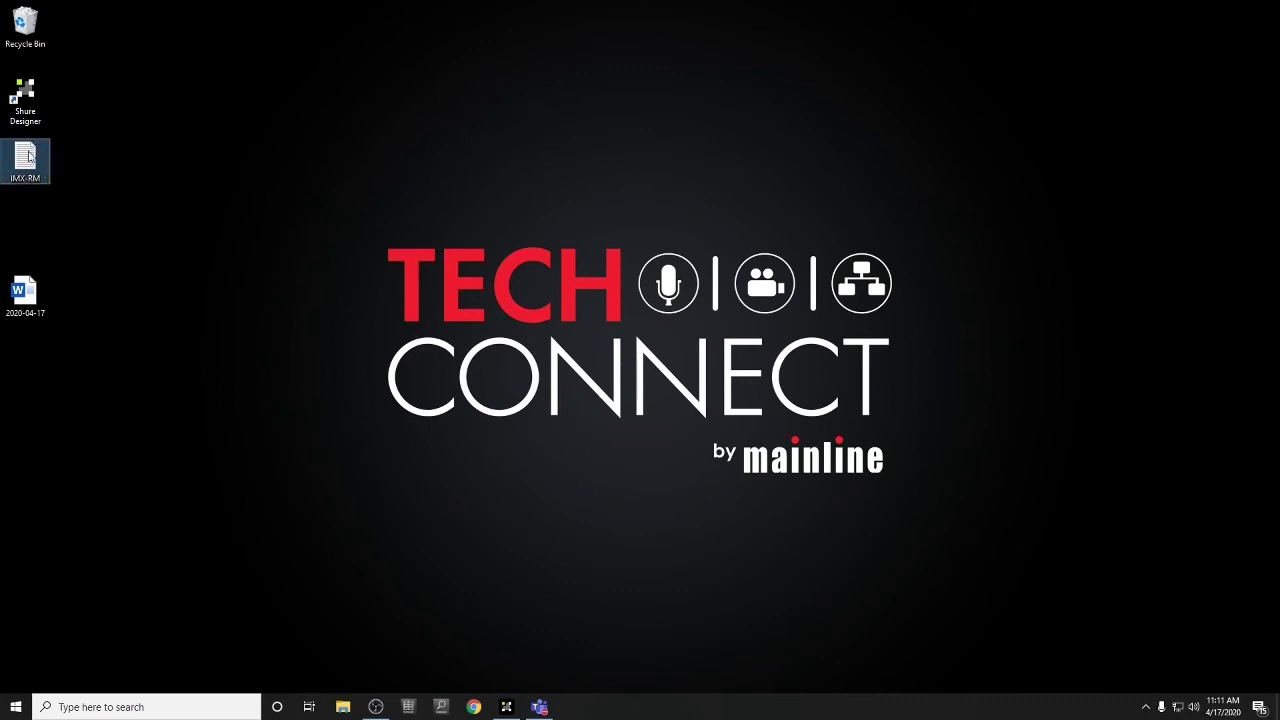
left_click_drag(103, 177, 94, 177)
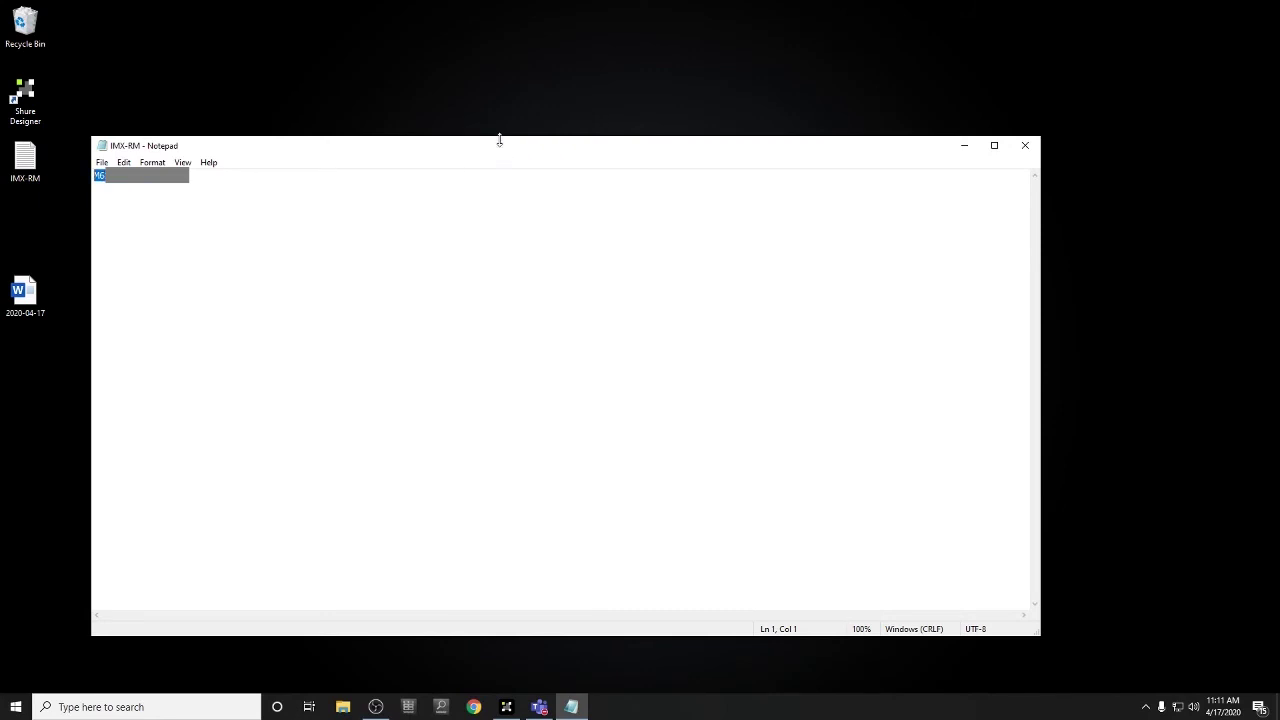
left_click(1025, 145)
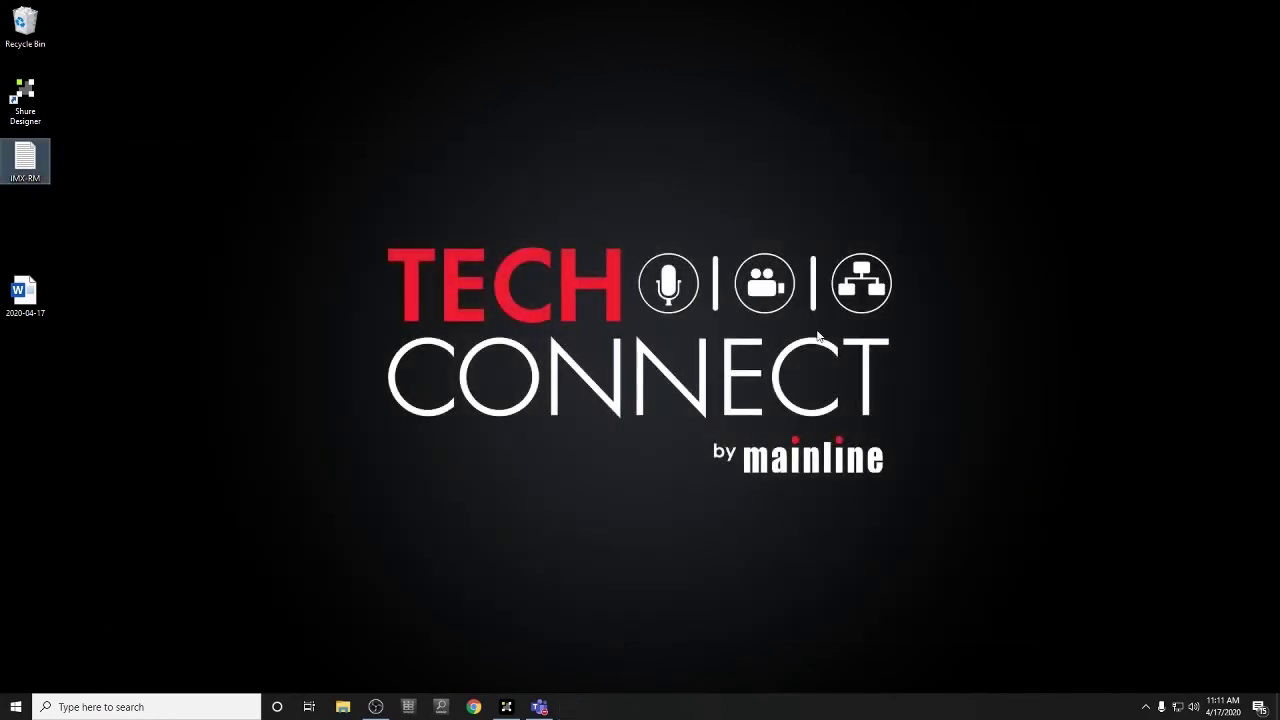
Step: Return to Shure Designer, paste the license ID, accept the End User License Agreement, and activate IMX-Room-1
left_click(510, 708)
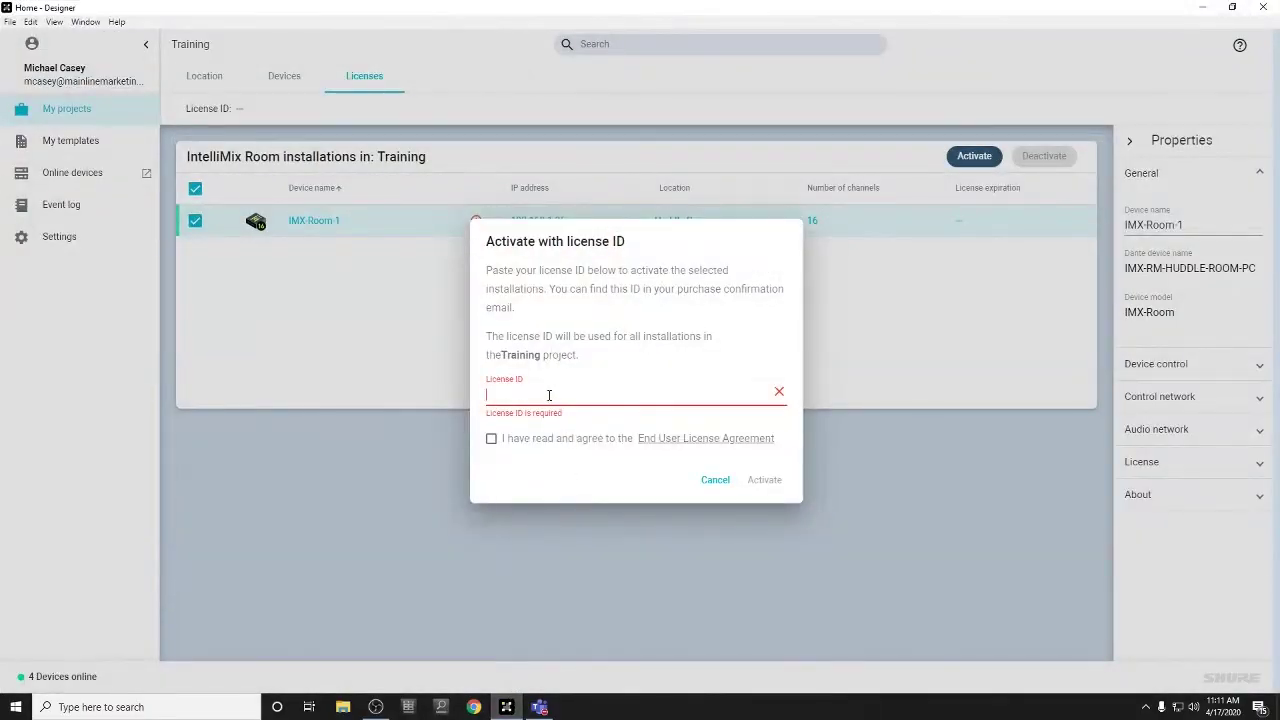
key("ctrl+v")
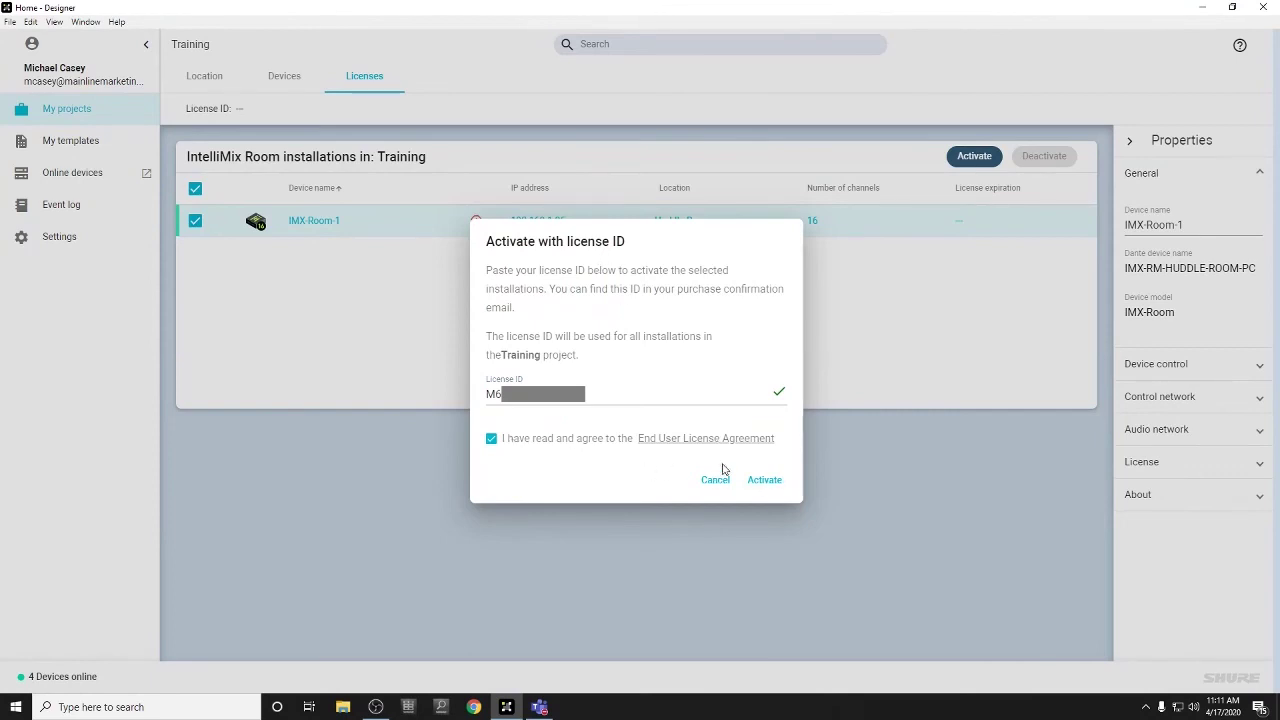
left_click(764, 481)
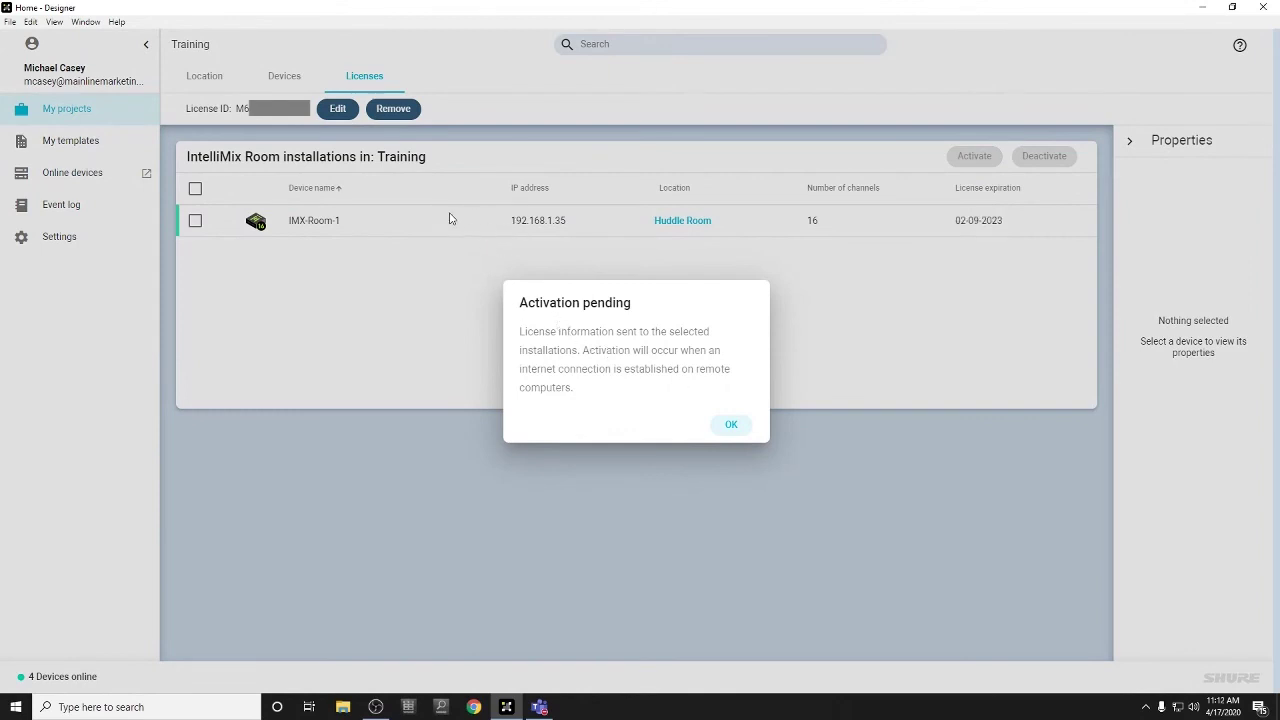
left_click(731, 424)
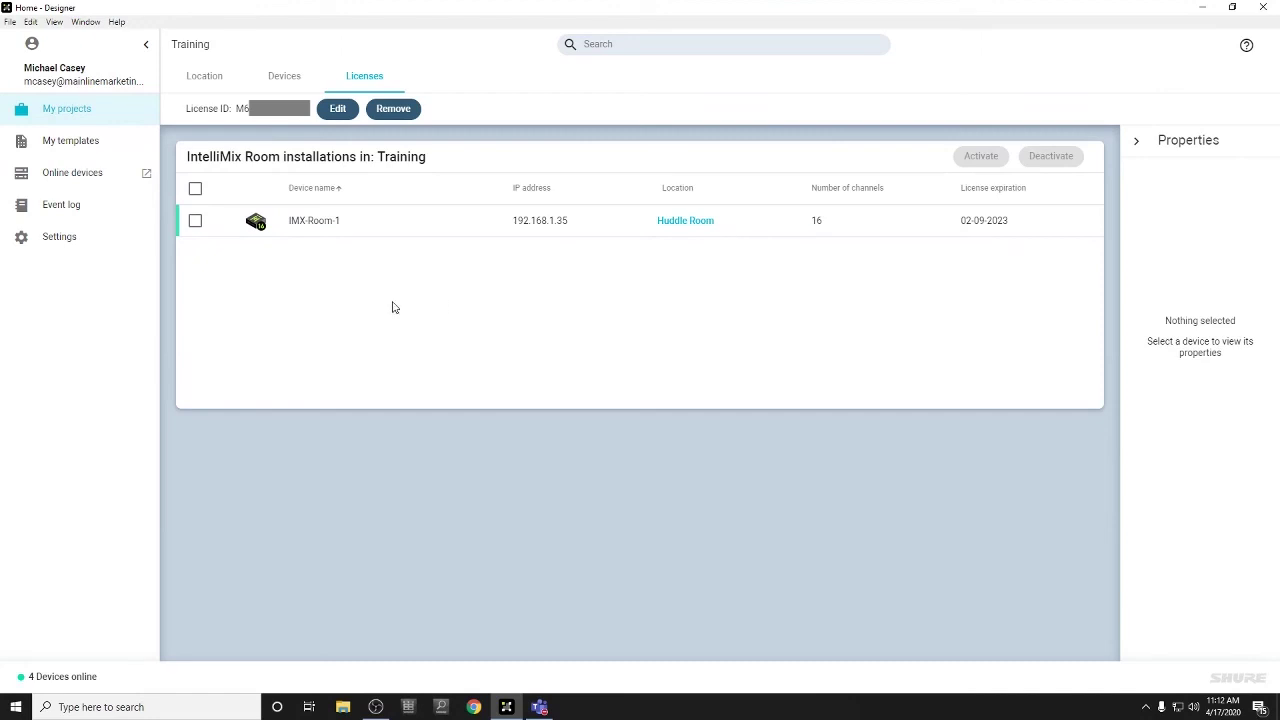
Step: View IMX-Room-1's live schematic, and switch to Microsoft Teams to toggle the IntelliMix Room microphone's mute in the device settings
double_click(399, 226)
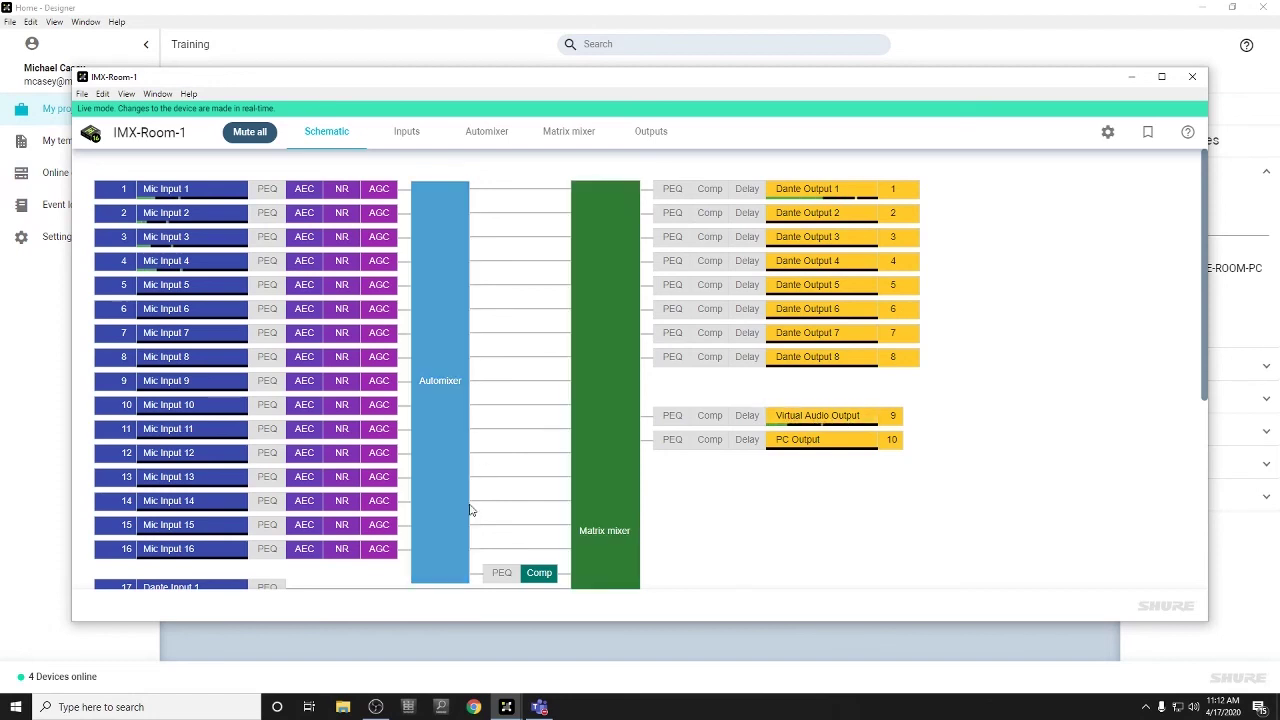
mouse_move(538, 709)
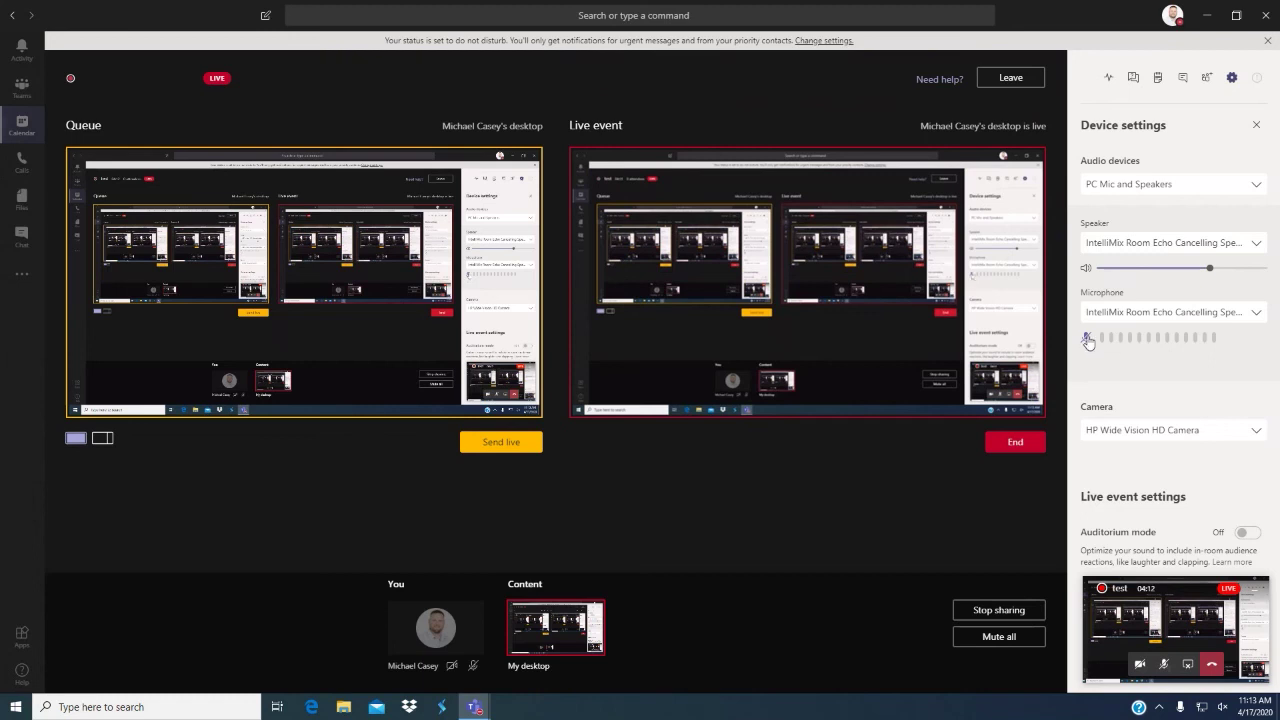
left_click(1087, 339)
left_click(1084, 338)
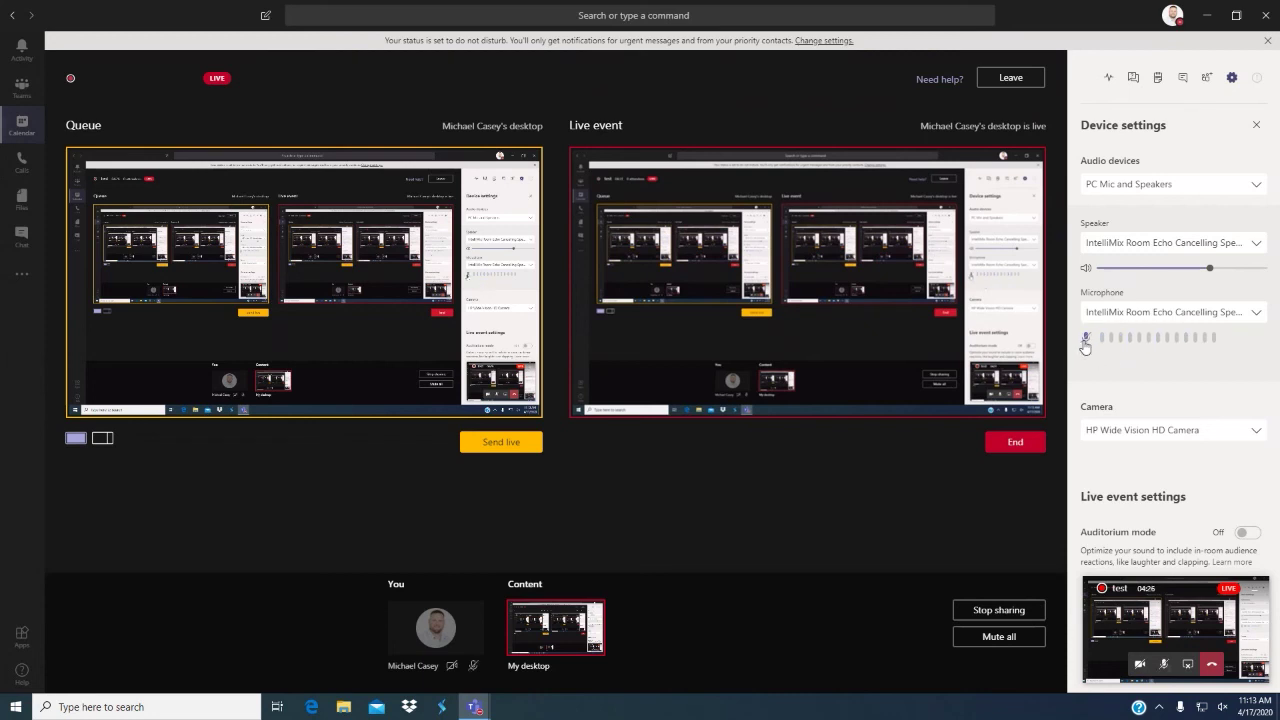
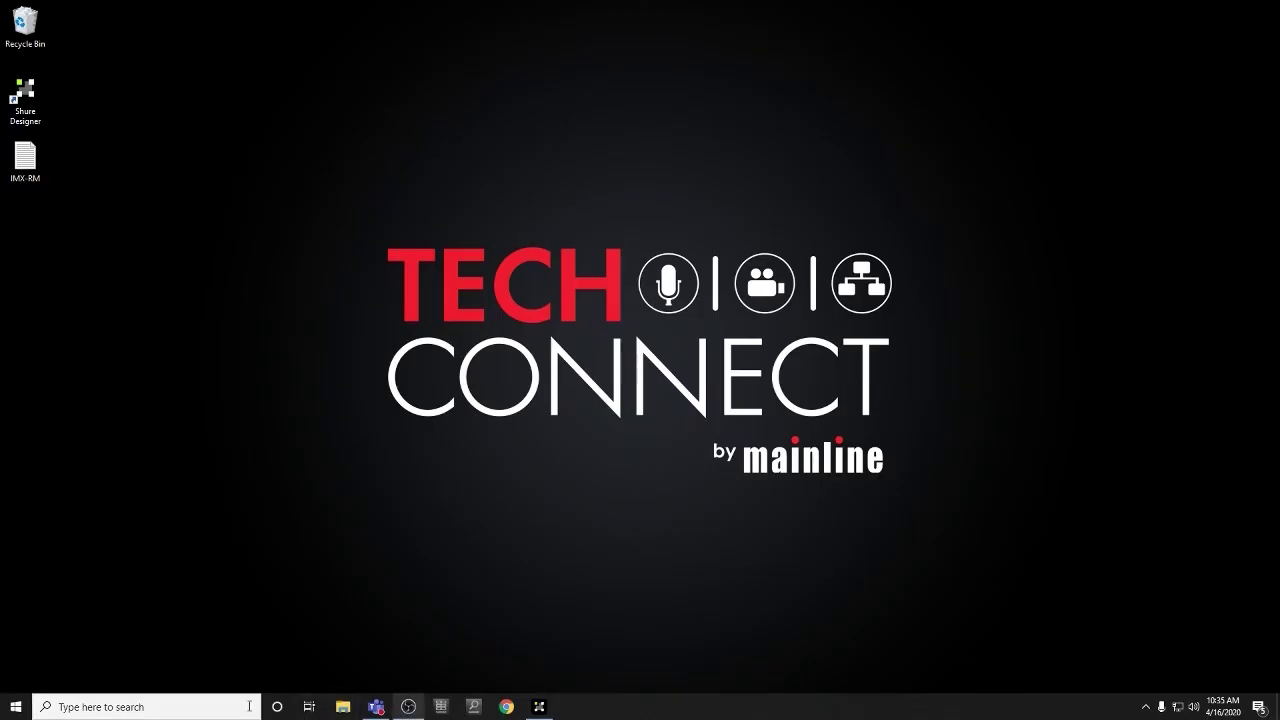
Step: Launch Dante Controller from the desktop, decline automatic update checks, and maximize its window
left_click(194, 712)
type("dante")
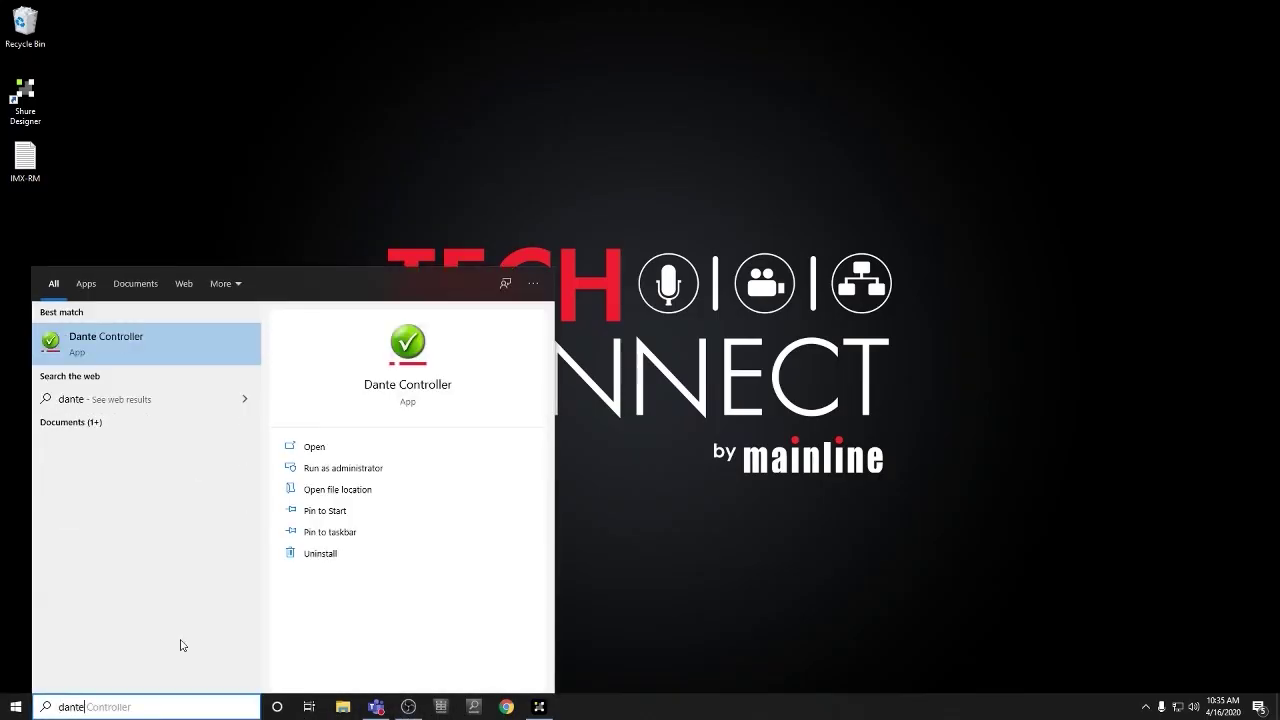
left_click(120, 338)
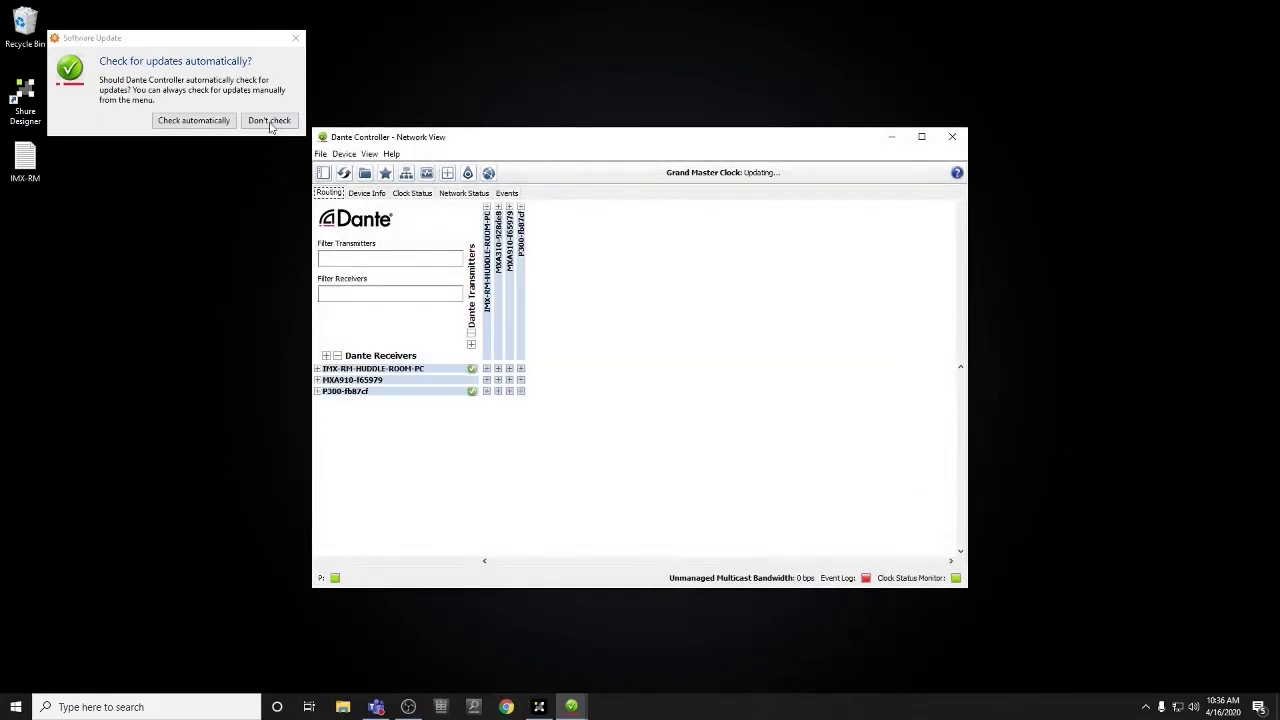
left_click(269, 121)
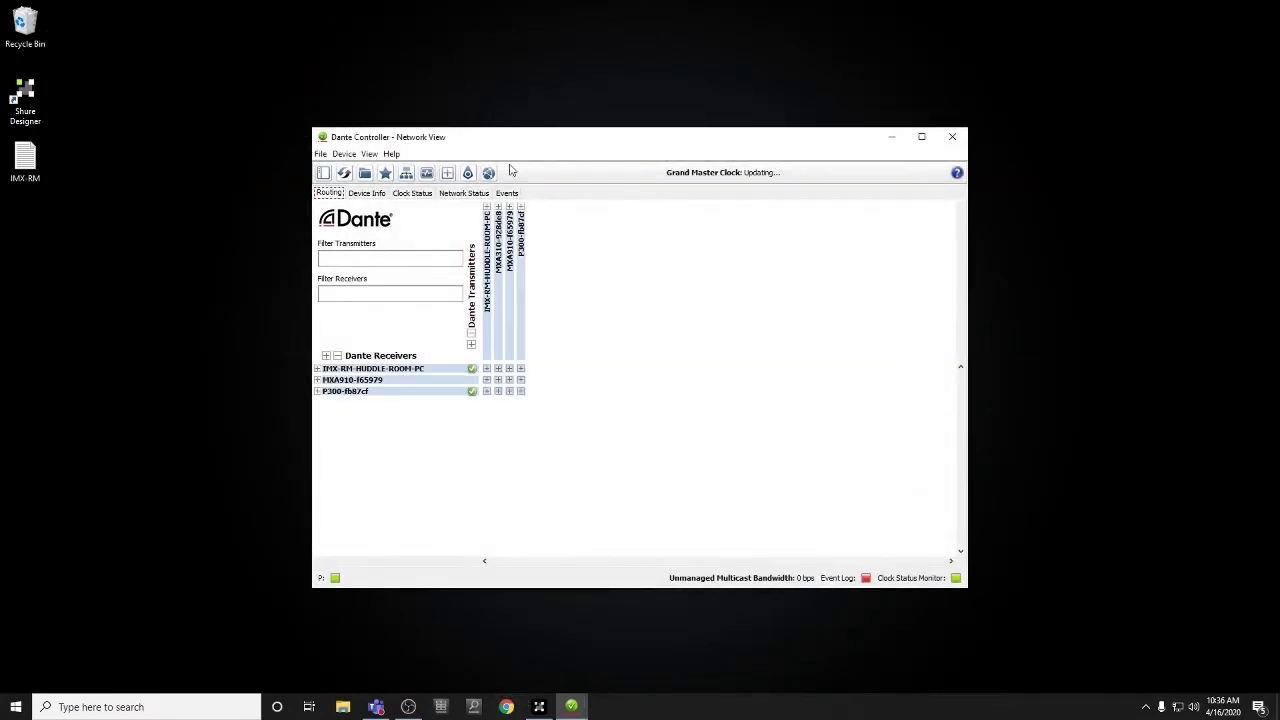
left_click(921, 137)
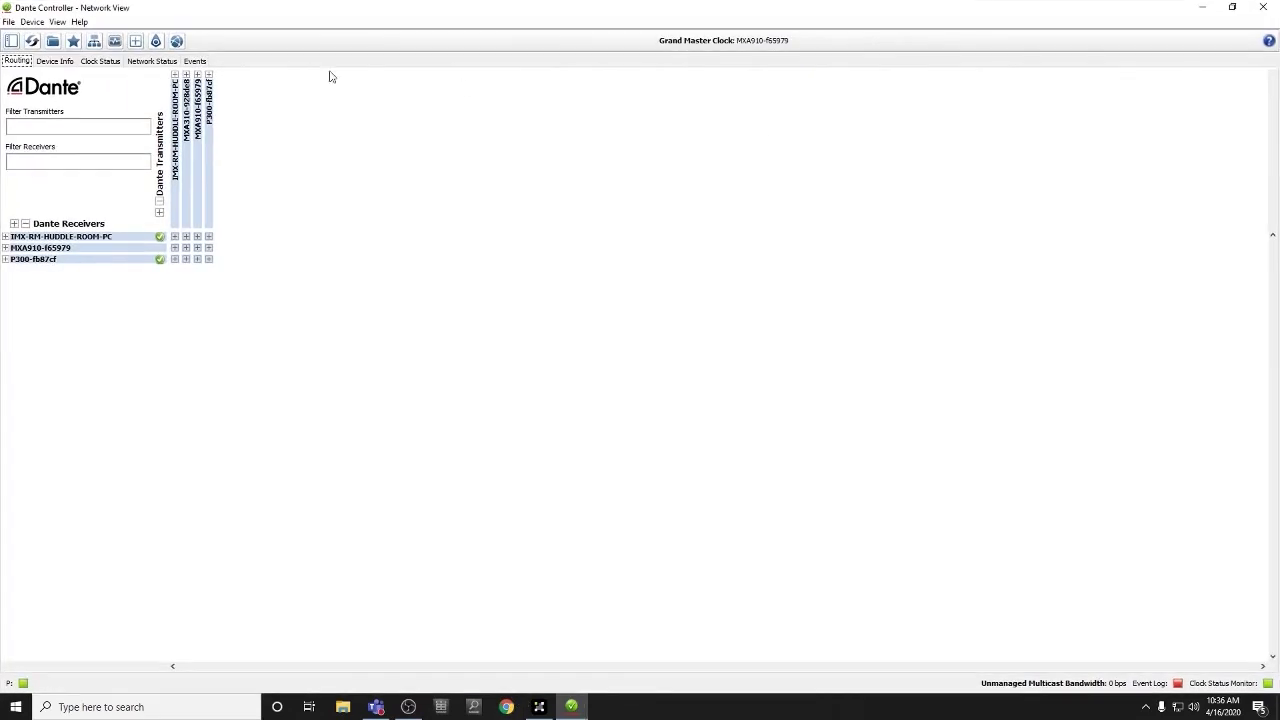
Step: Show the Dante device information, inspect the receive channels of IMX-RM-HUDDLE-ROOM-PC, and close its device view
left_click(56, 62)
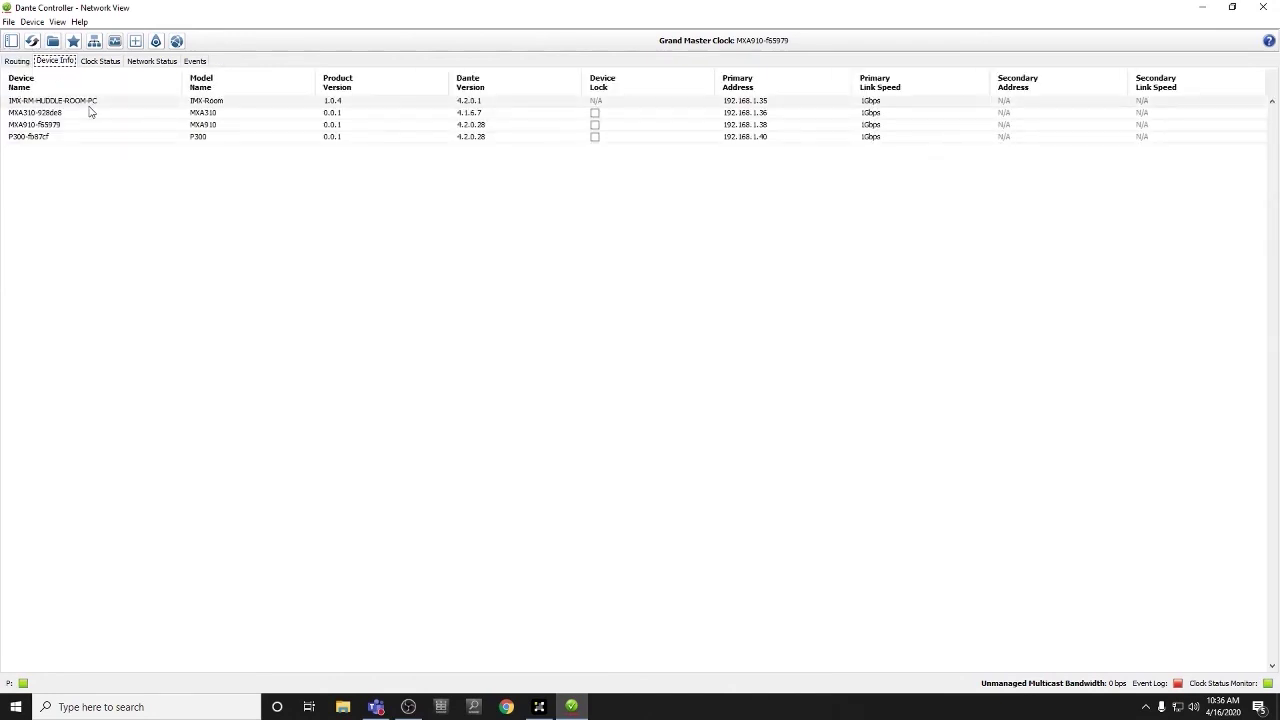
double_click(87, 104)
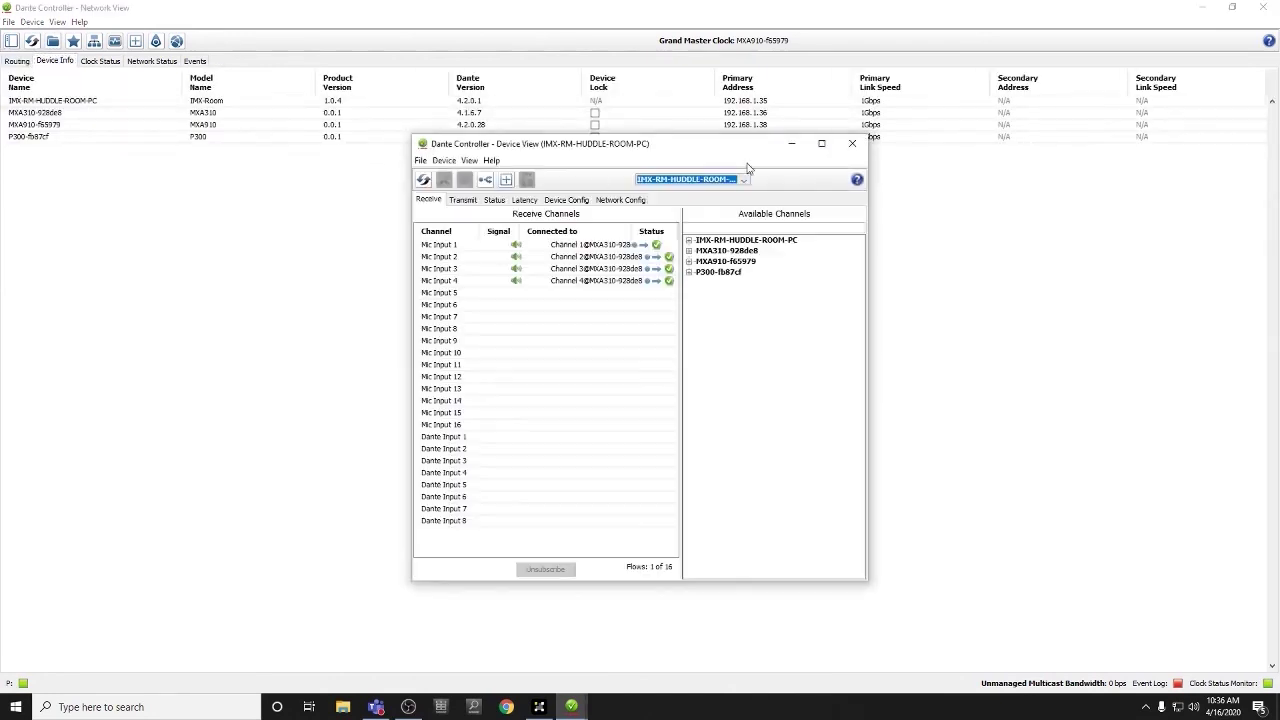
left_click(855, 144)
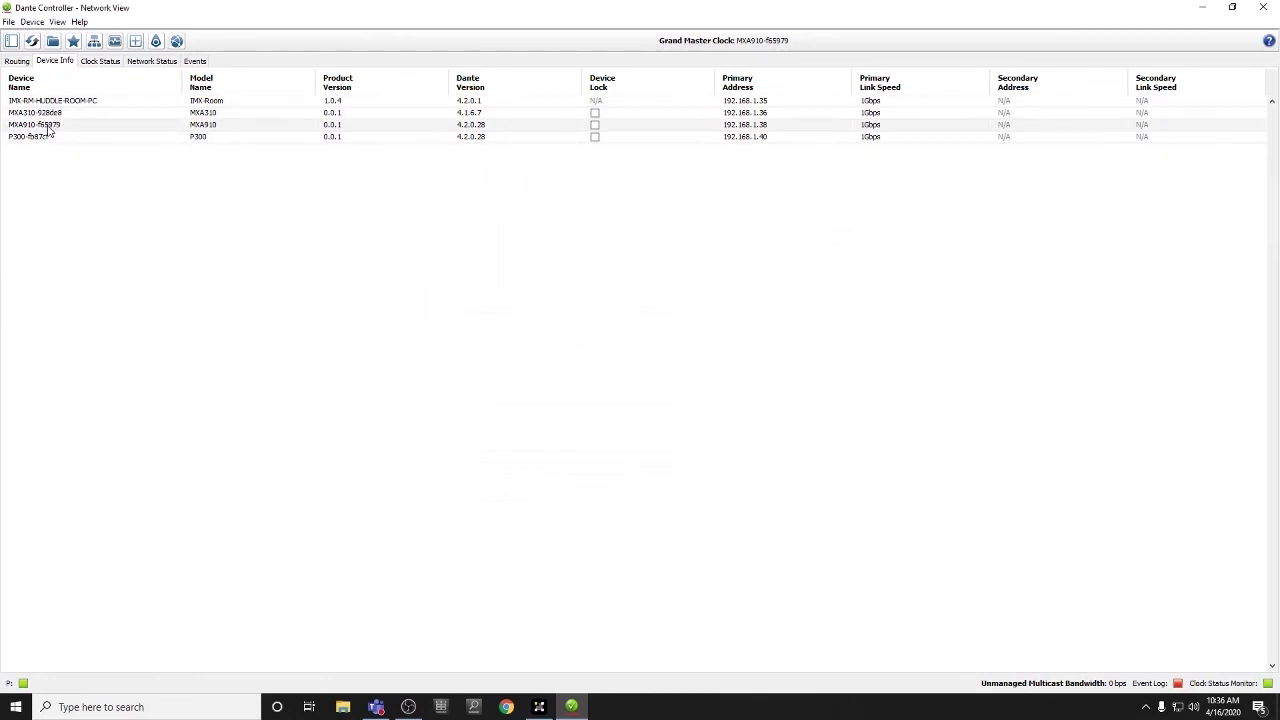
Step: Inspect the receive channels and AES67 configuration of P300-fb87cf, and close its device view
double_click(45, 136)
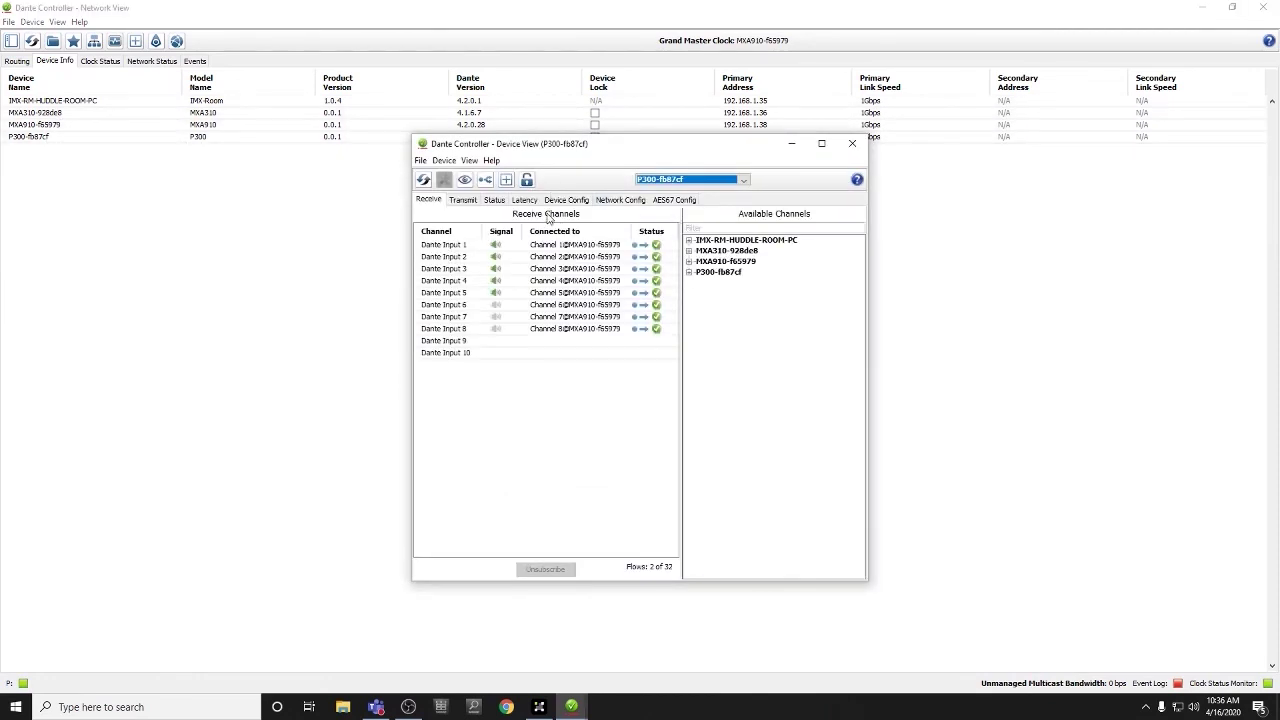
left_click_drag(558, 150, 479, 176)
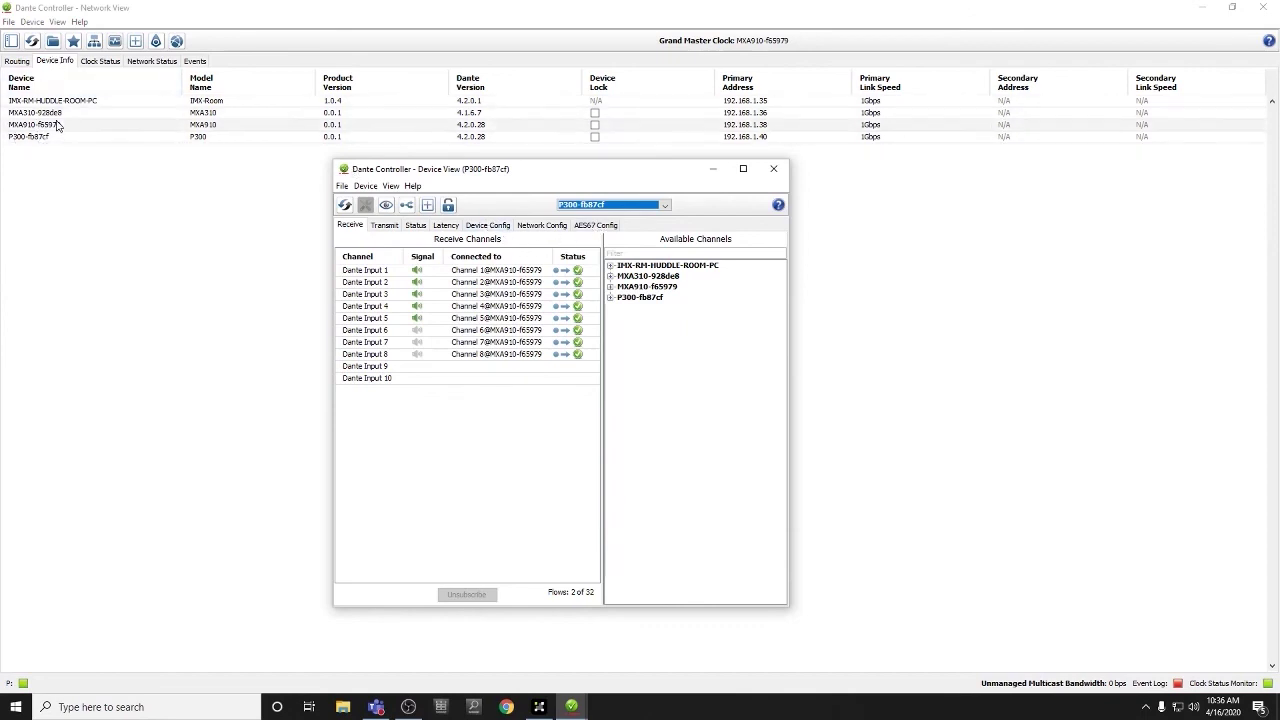
left_click(593, 226)
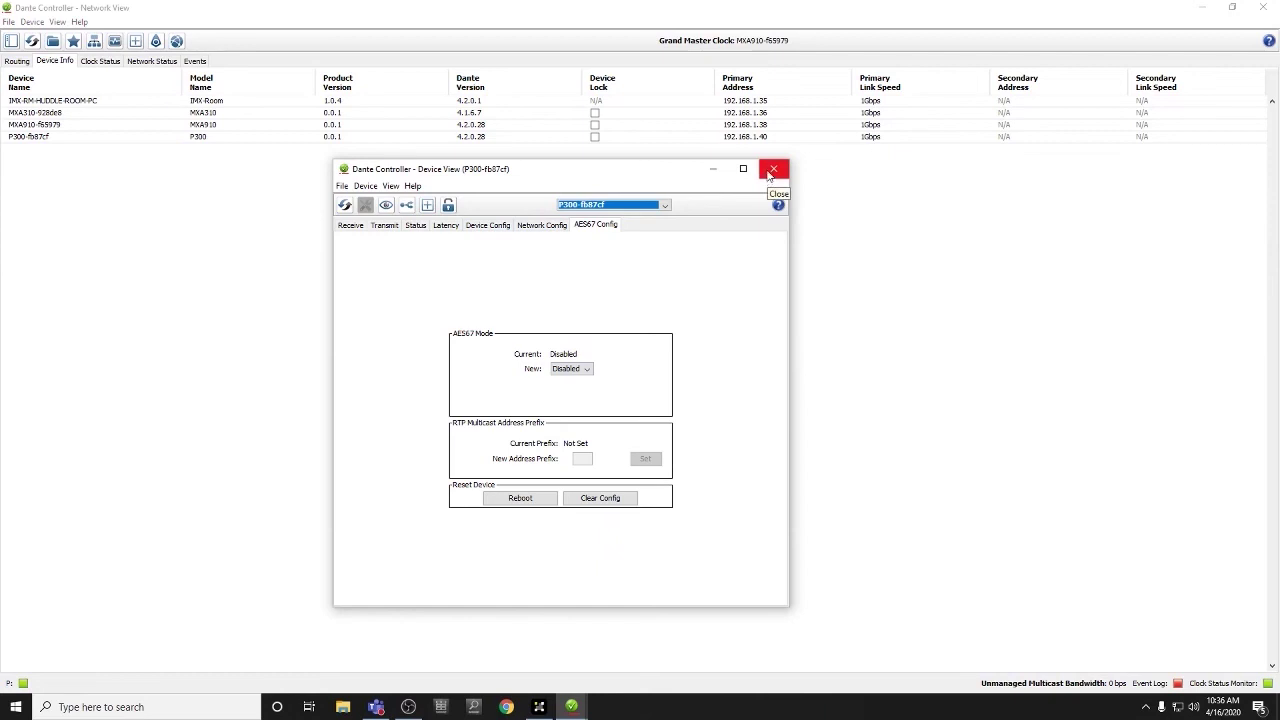
left_click_drag(674, 181, 713, 180)
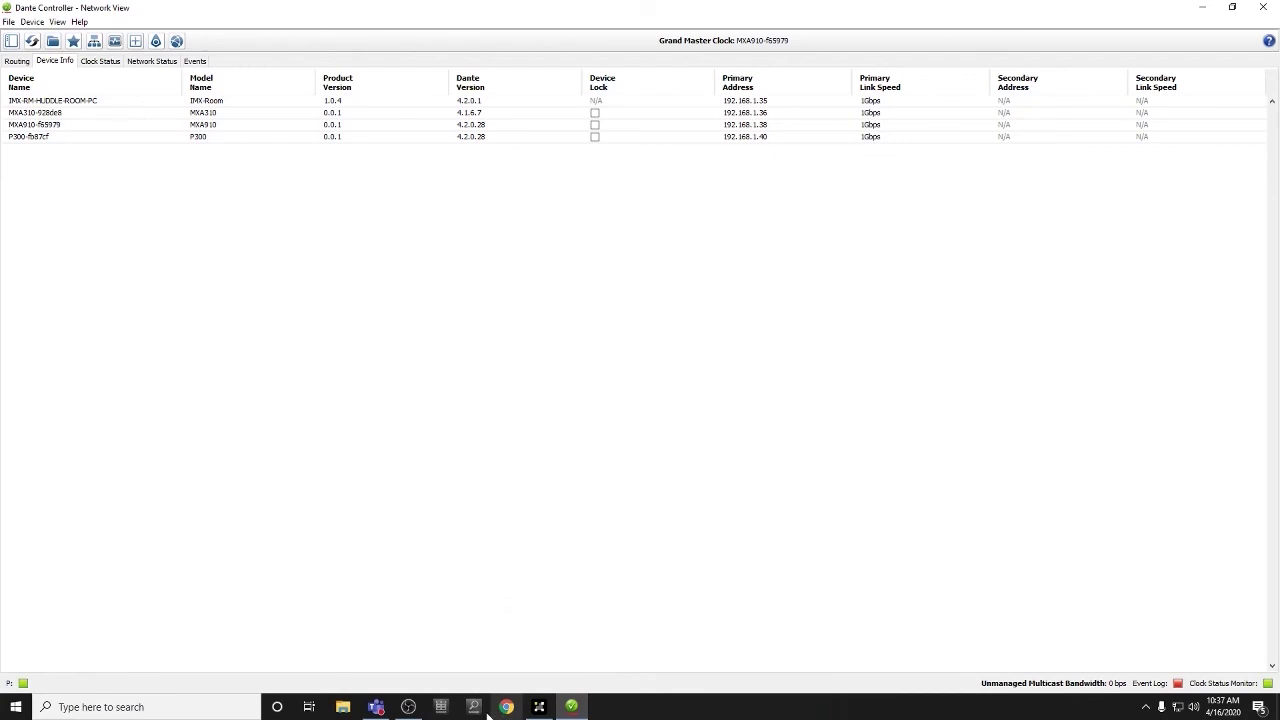
Step: Return to the Dante routing grid and restore the network view to a smaller, repositioned window
left_click(16, 61)
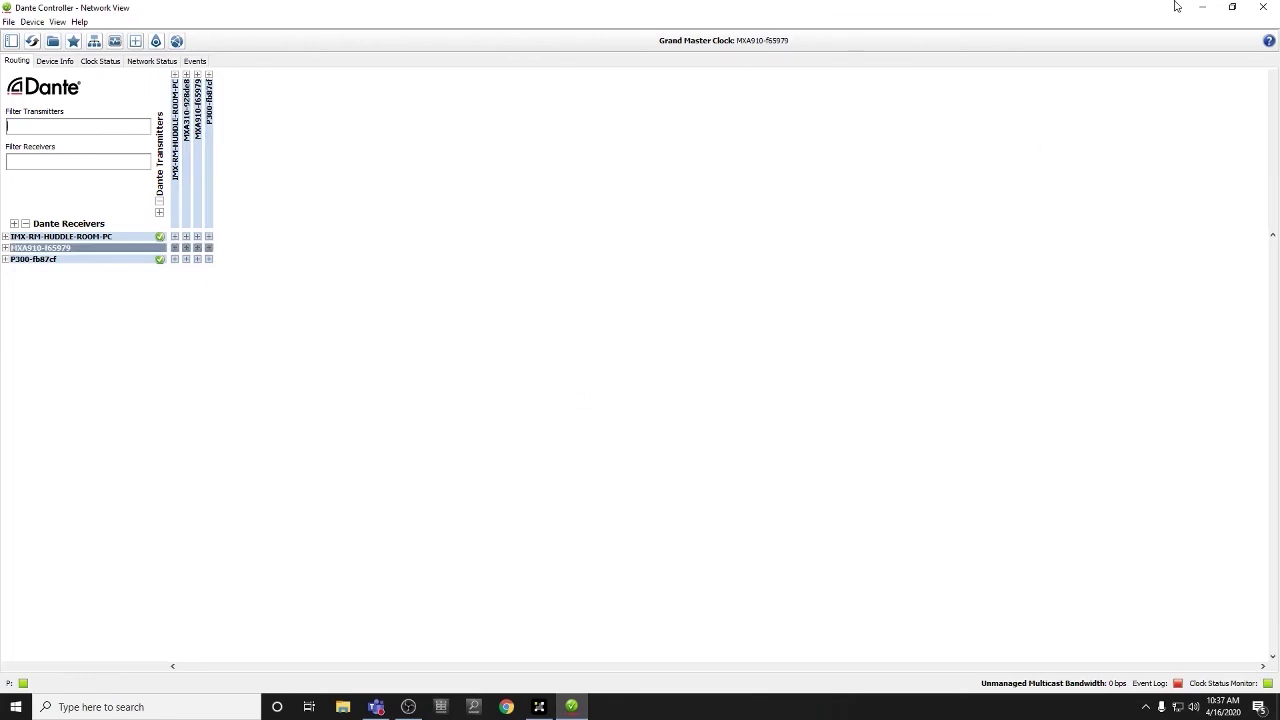
left_click(1232, 7)
left_click_drag(789, 145, 798, 114)
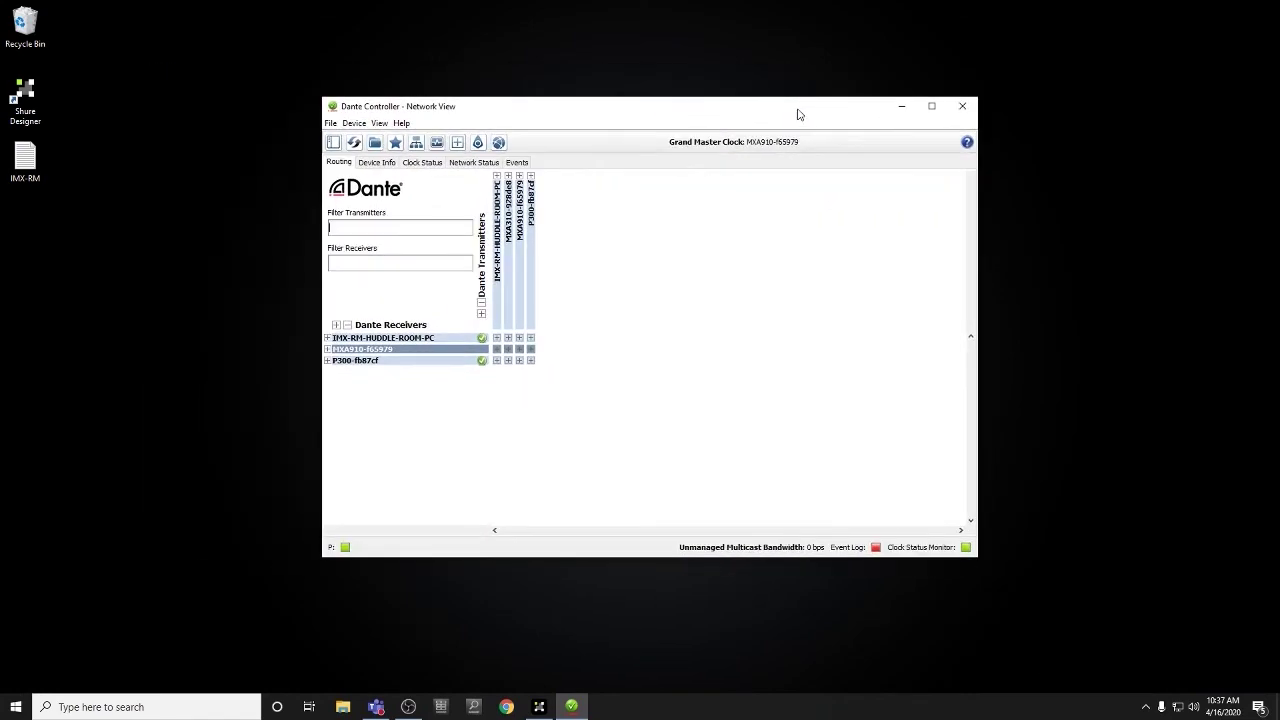